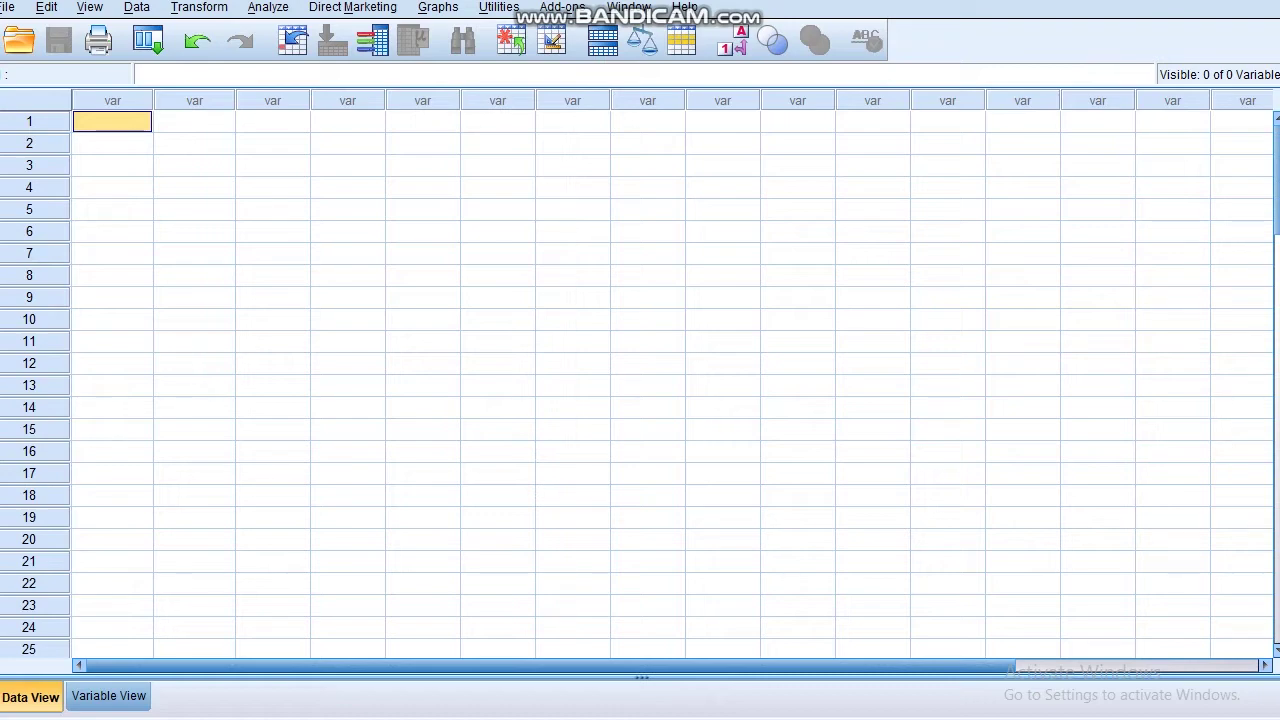
Step: Switch to the Word document and read the four null hypotheses under Soal
mouse_move(1279, 346)
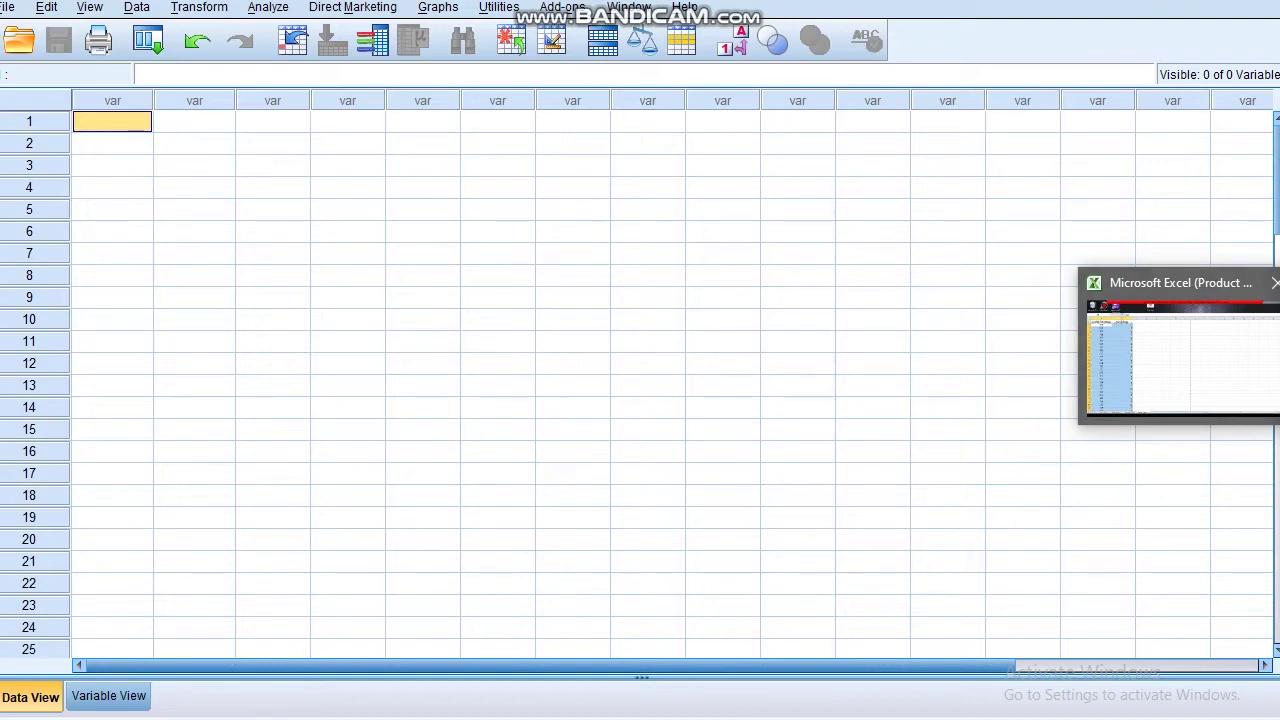
click(1180, 345)
scroll(640, 420, down, 3)
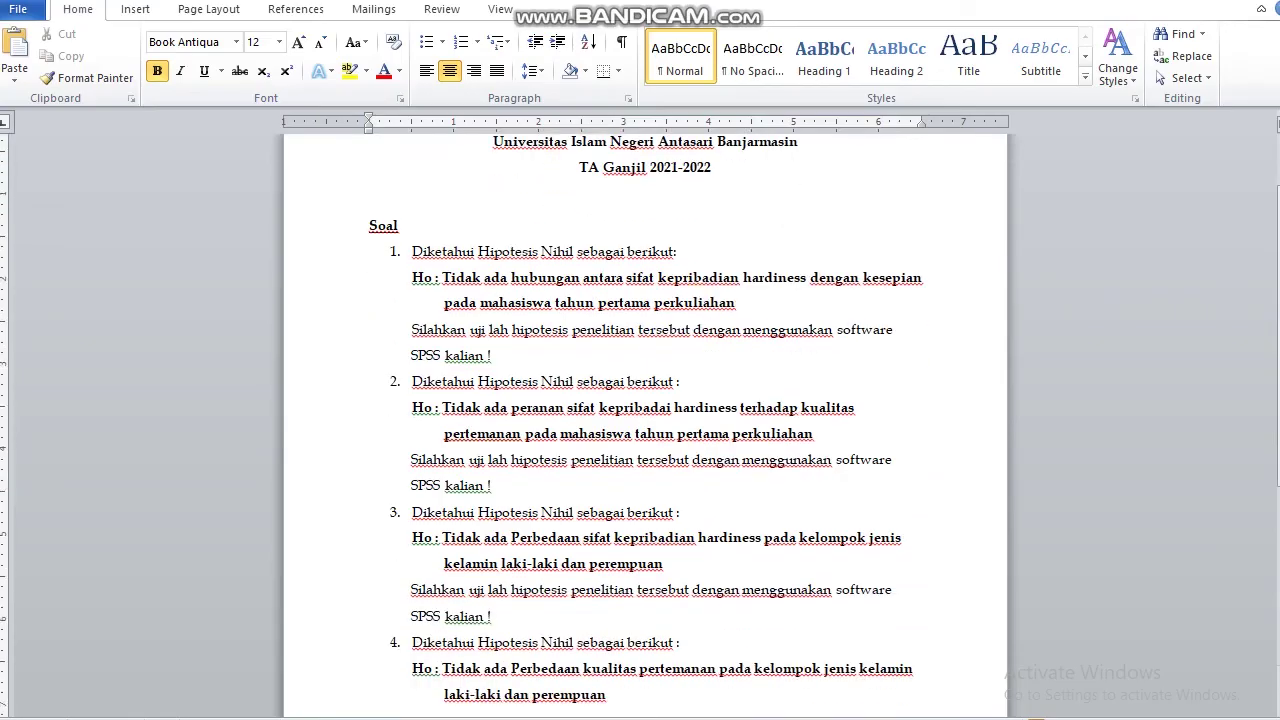
scroll(640, 420, down, 1)
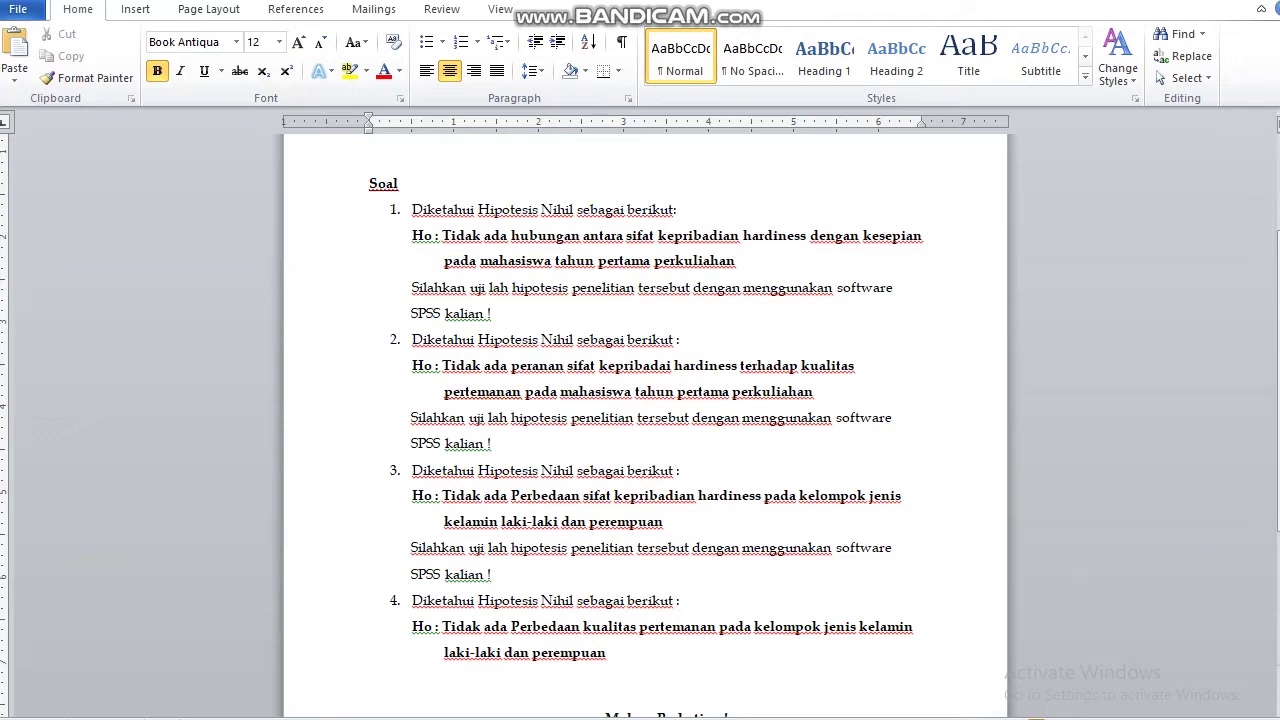
Step: Copy the Kesepian and Hardiness values in A2:B50 of the Excel sheet Data Soal 1 into the first two columns of the empty SPSS dataset
key(alt+Tab)
scroll(150, 400, down, 4)
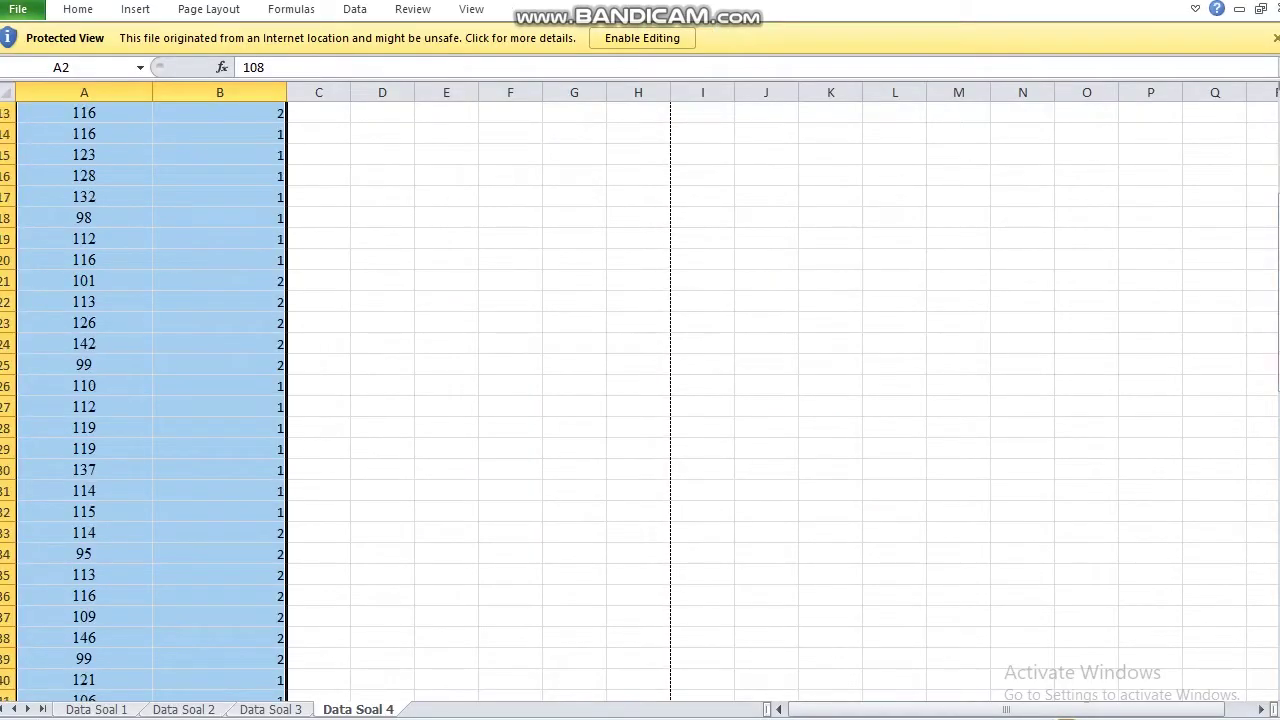
key(ctrl+Page_Up)
key(ctrl+Page_Up)
key(ctrl+Page_Up)
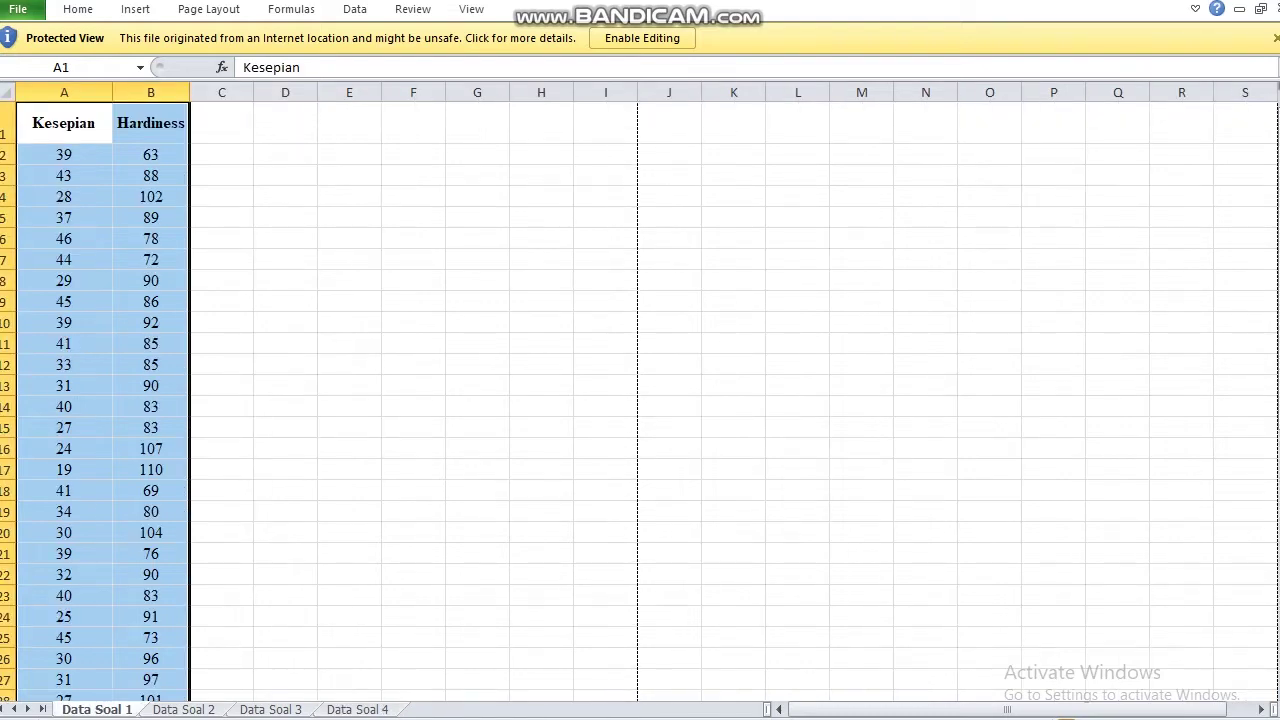
drag(64, 154, 150, 660)
key(ctrl+c)
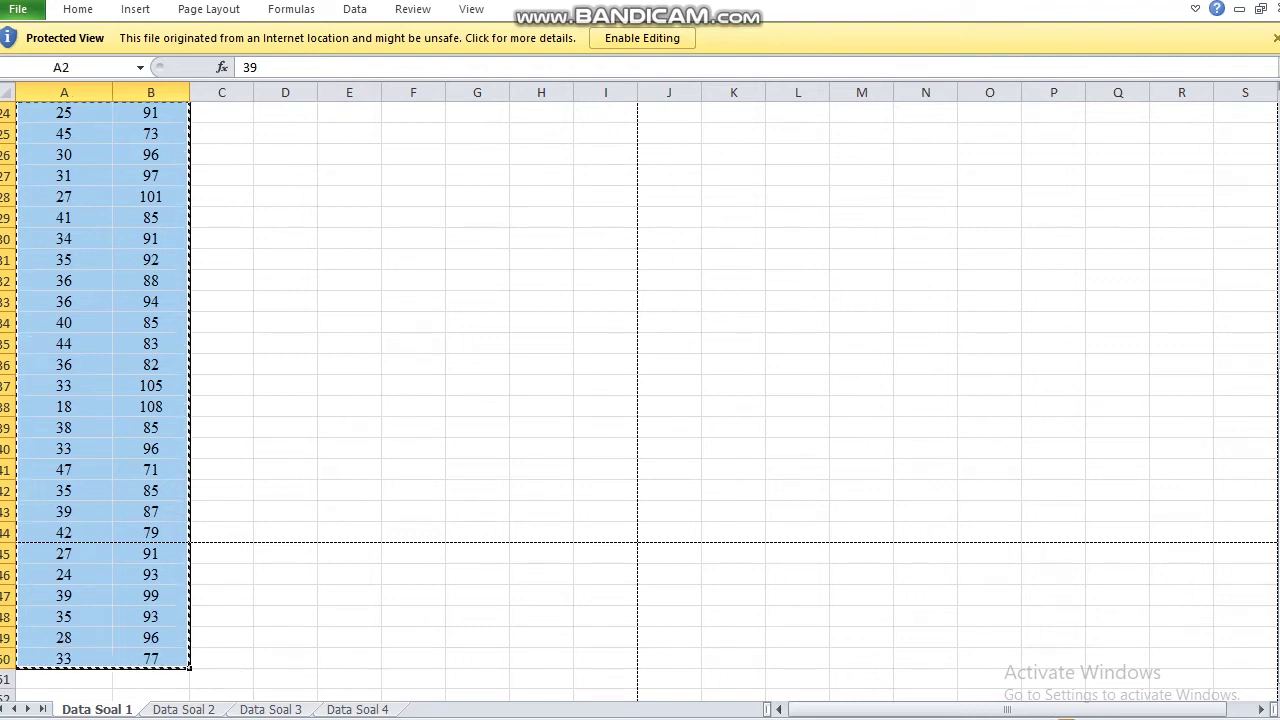
key(alt+Tab)
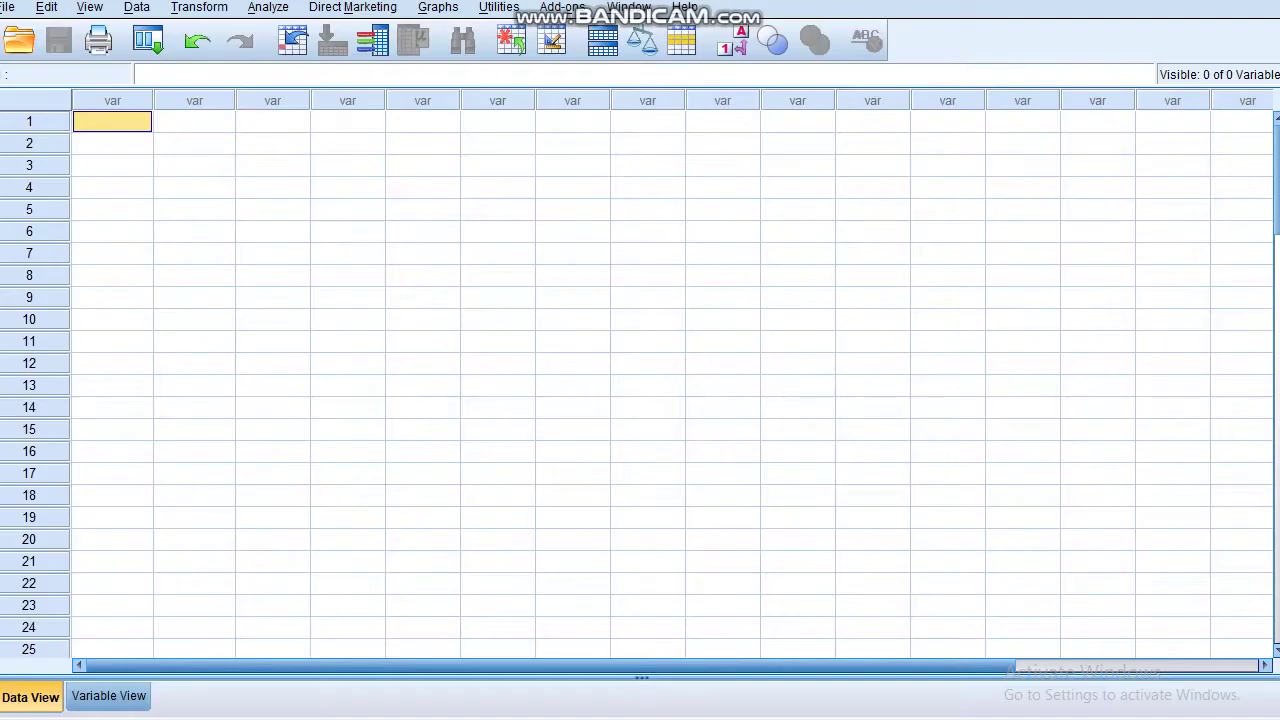
key(ctrl+v)
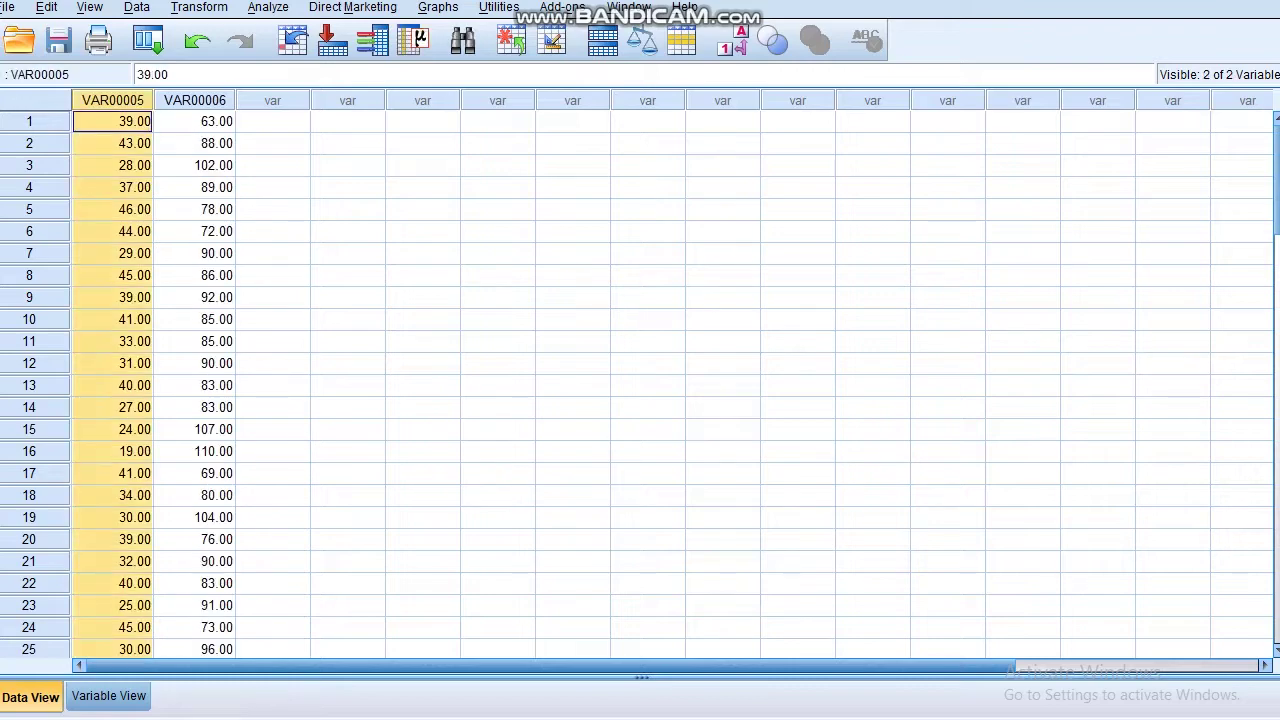
Step: Name the first variable Kesepian and the second variable Hardiness
key(ctrl+t)
double_click(136, 95)
drag(75, 95, 136, 95)
text(Kesepian)
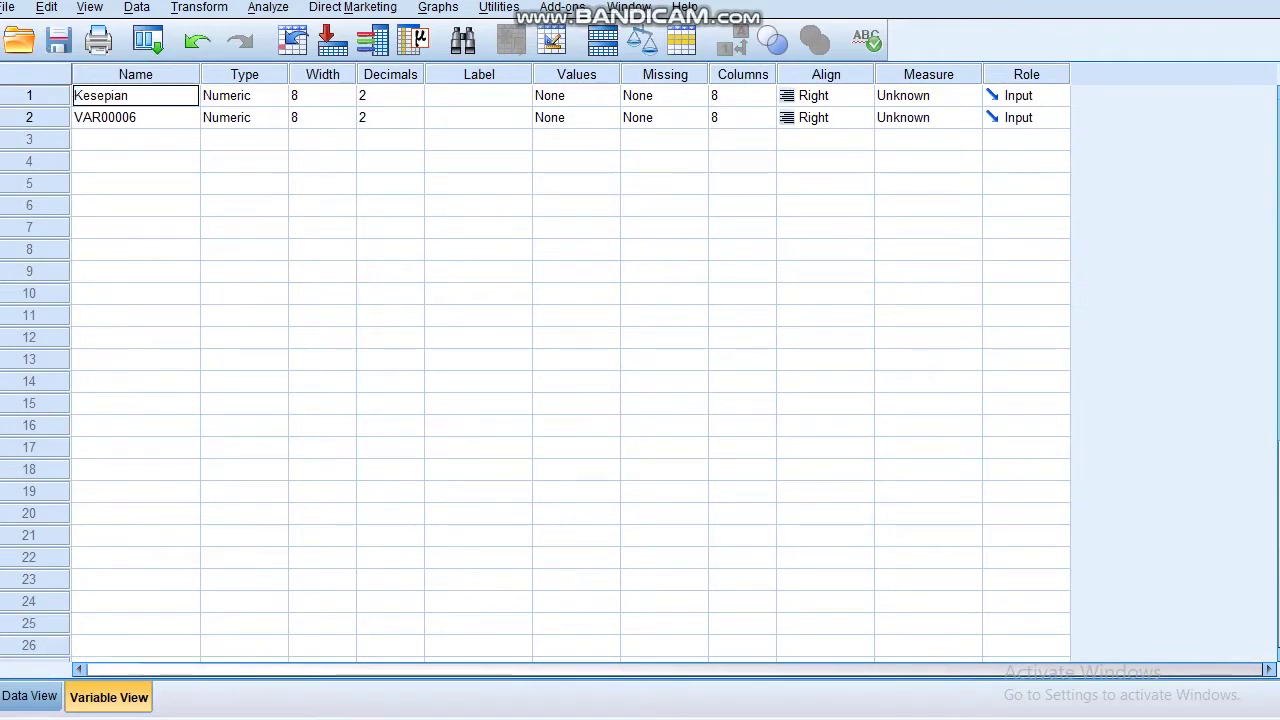
key(Return)
double_click(105, 117)
text(Hardiness)
click(478, 95)
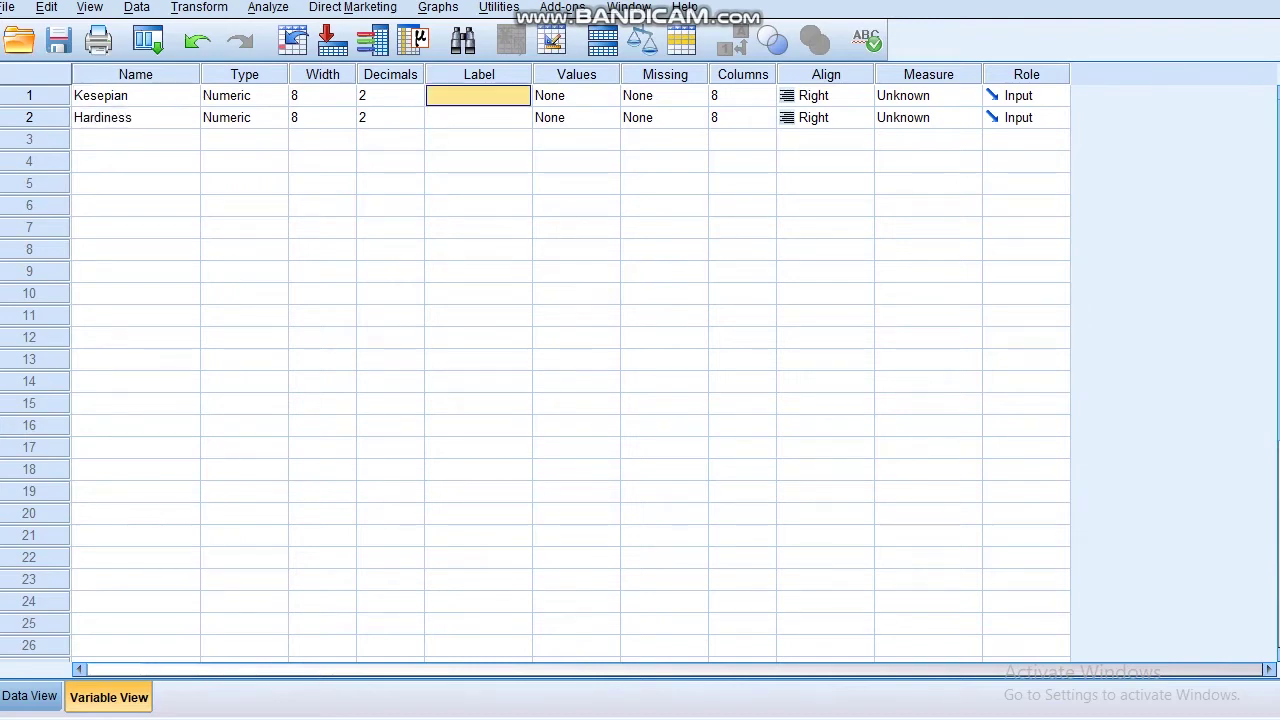
Step: Set the decimals of Kesepian and Hardiness to 0 and return to the data values
click(415, 100)
click(415, 100)
click(415, 100)
key(Down)
text(0)
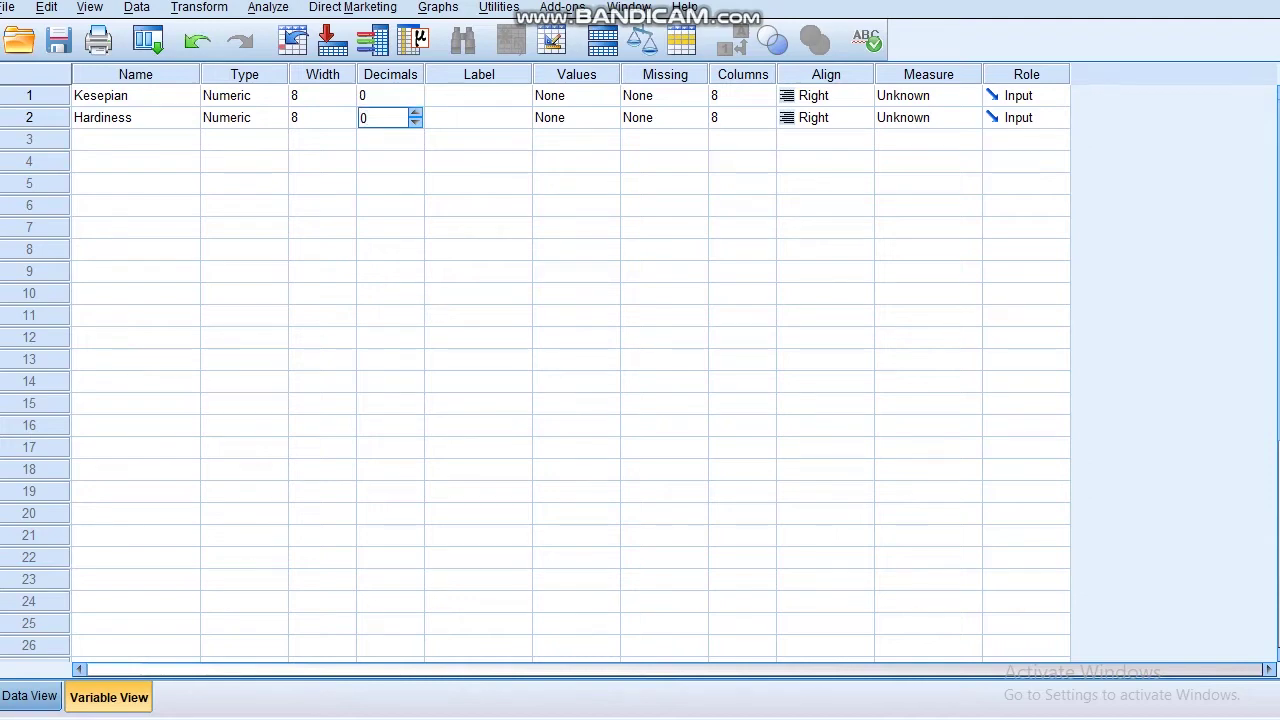
key(ctrl+t)
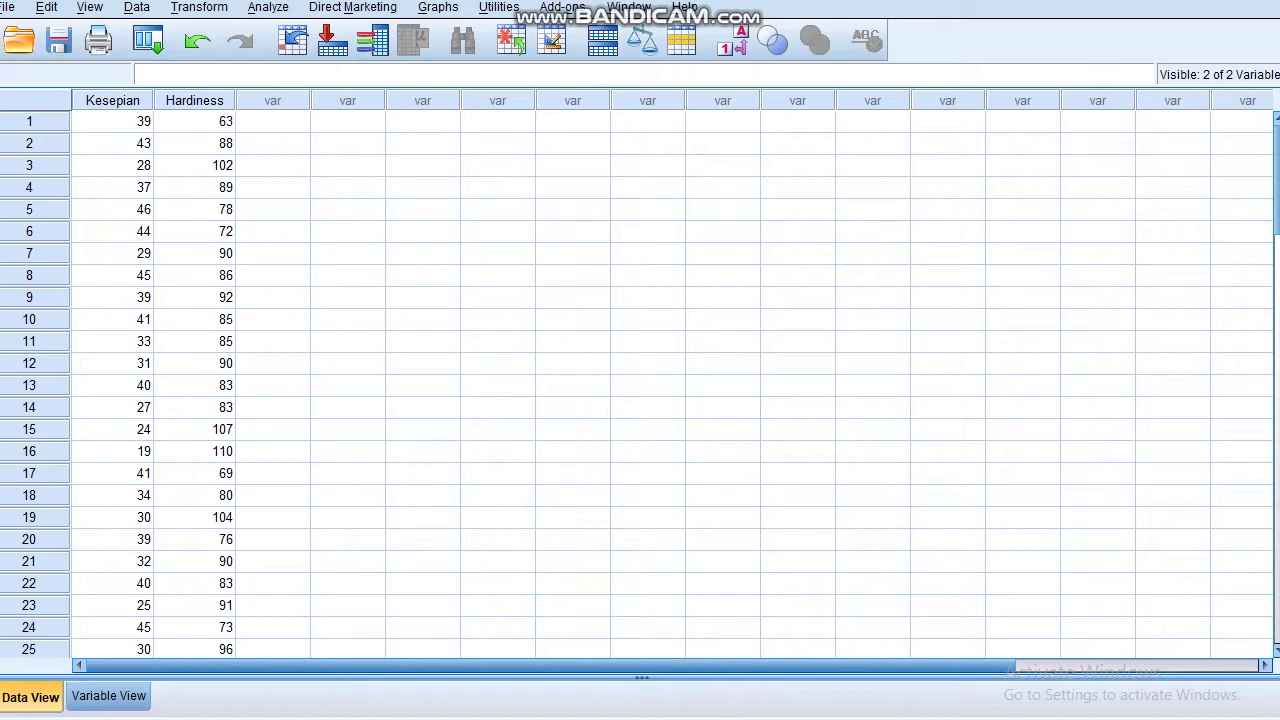
Step: Start an Explore analysis with Kesepian and Hardiness as the dependent variables
key(alt+a)
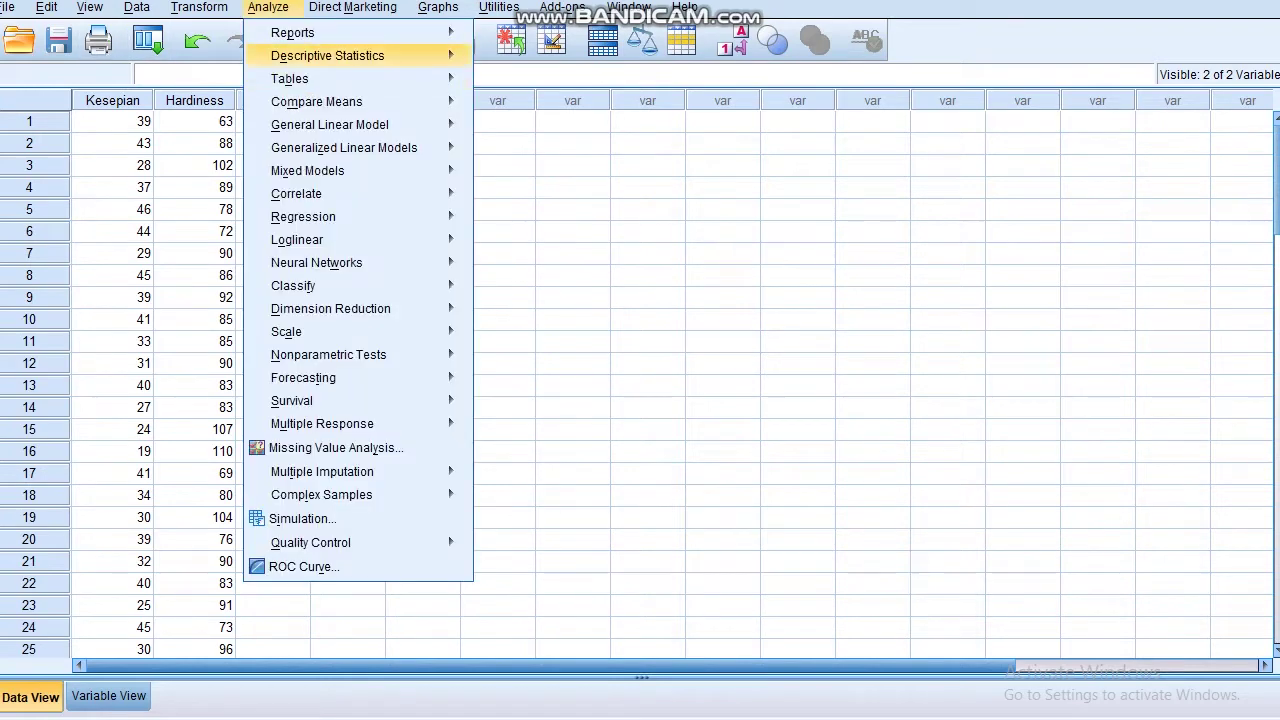
key(Right)
key(Down)
key(Down)
key(Right)
key(Left)
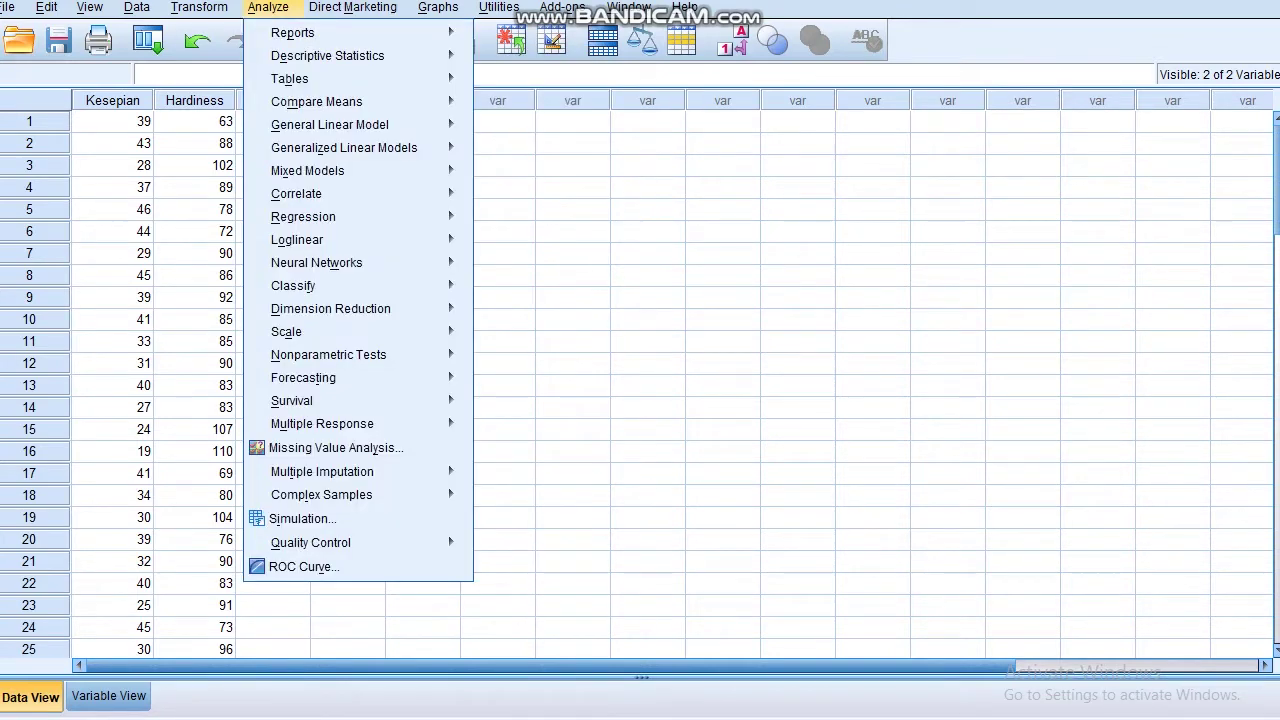
mouse_move(380, 79)
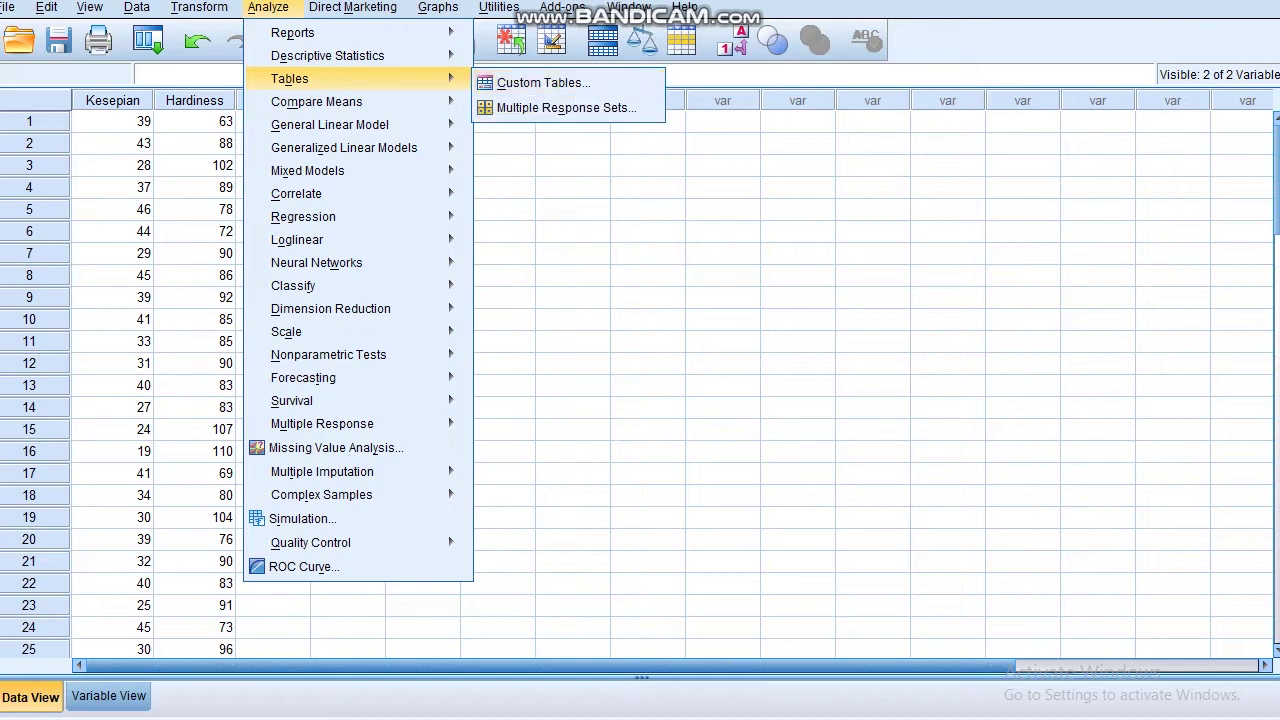
key(Up)
key(Right)
key(Down)
key(Down)
key(Return)
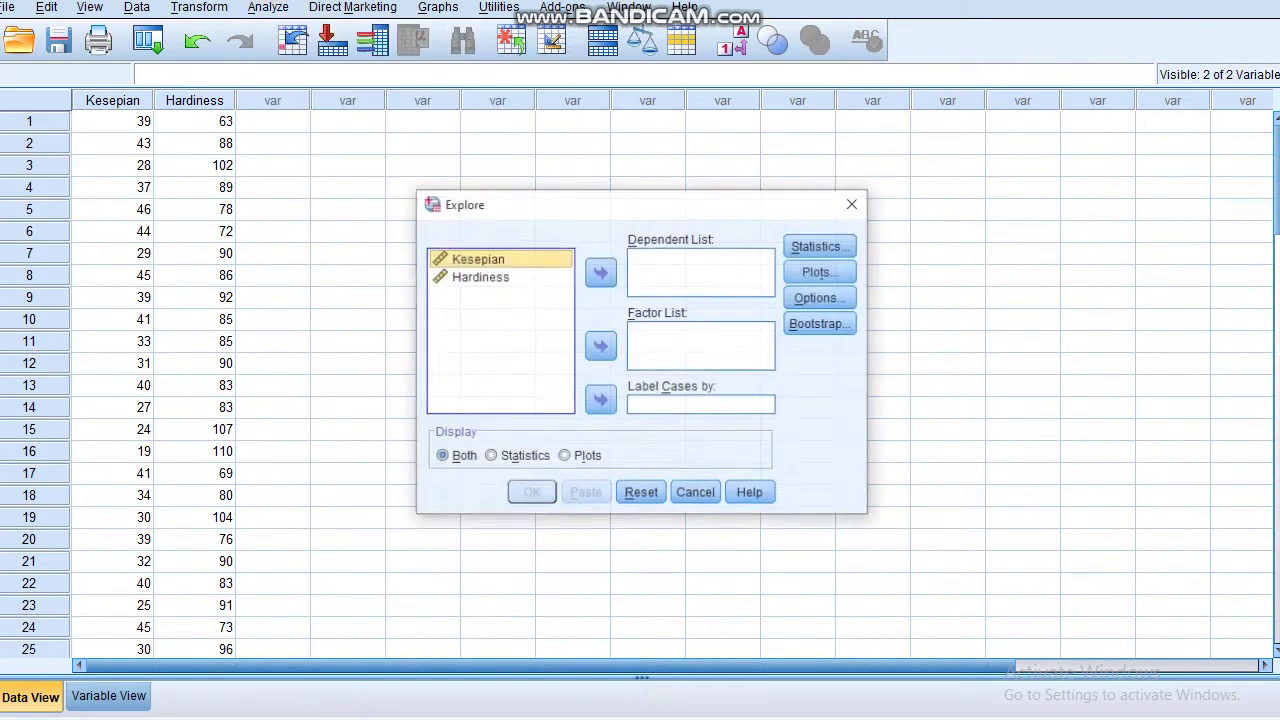
key(shift+Down)
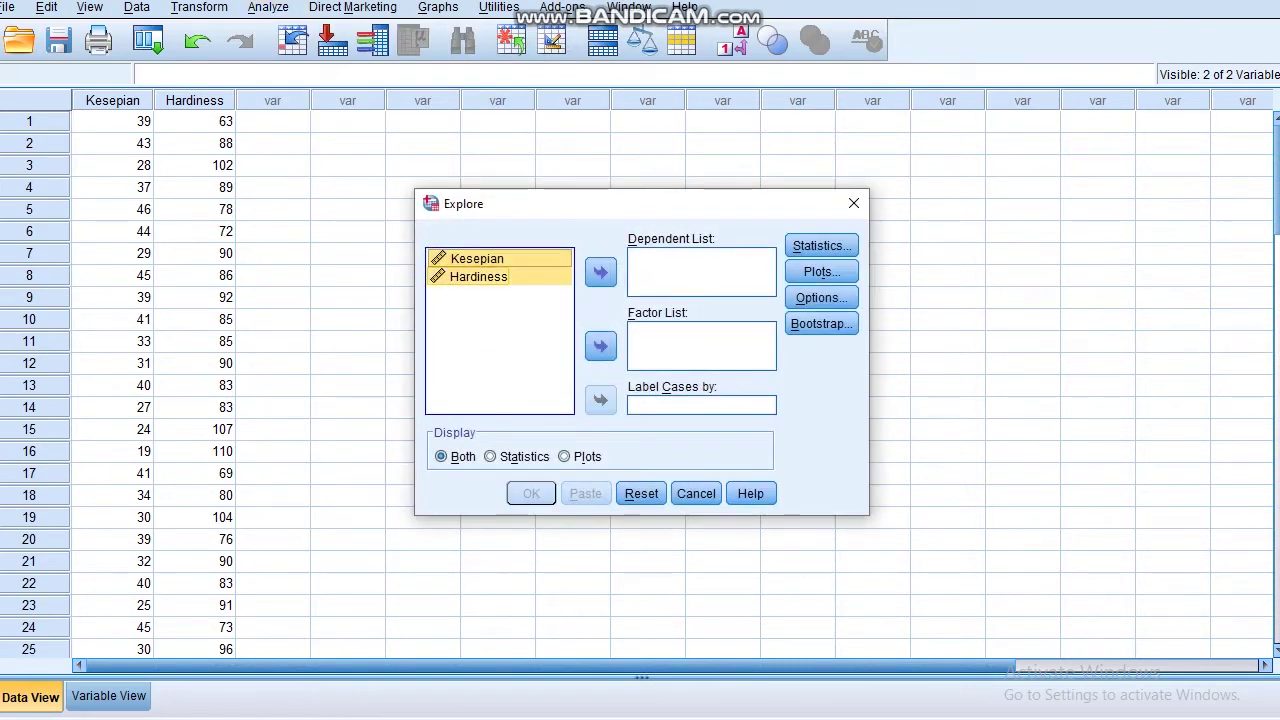
key(Tab)
key(space)
Step: Include normality plots with tests in the Explore analysis and run it
key(alt+t)
key(alt+o)
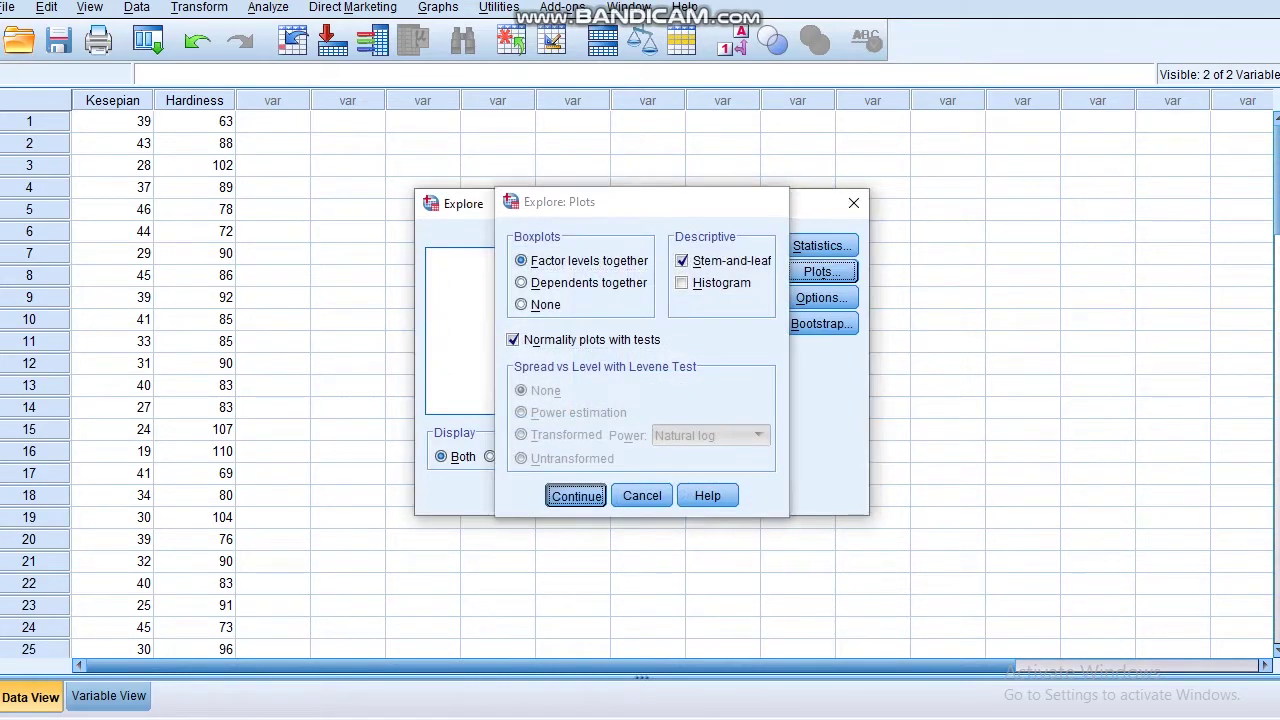
key(Return)
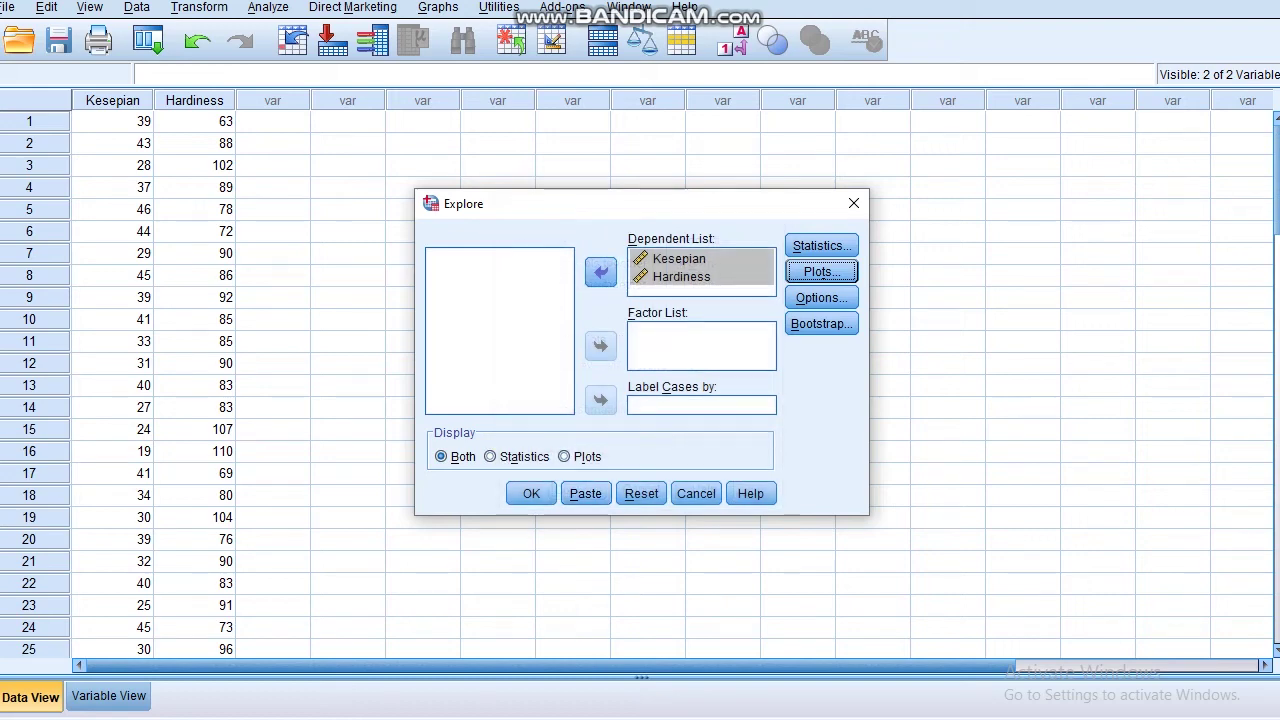
key(Return)
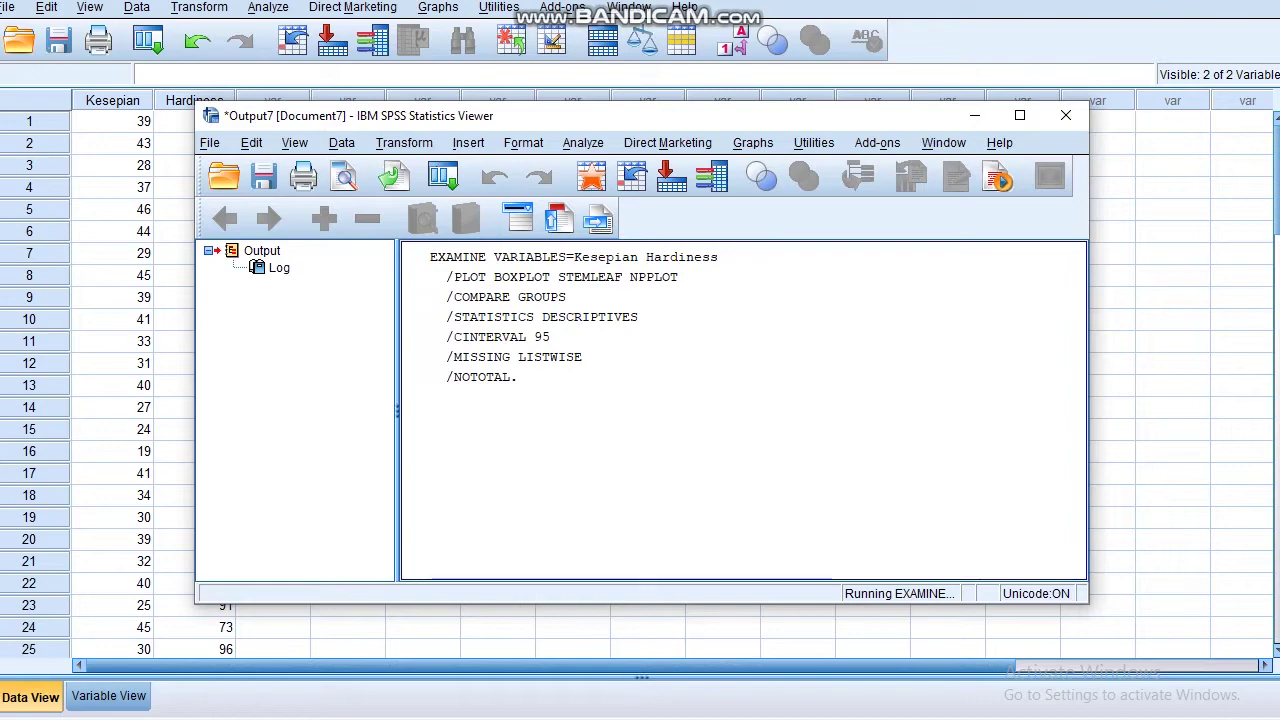
Step: Maximize the output window and examine the Descriptives and Tests of Normality tables for Kesepian and Hardiness
click(1019, 115)
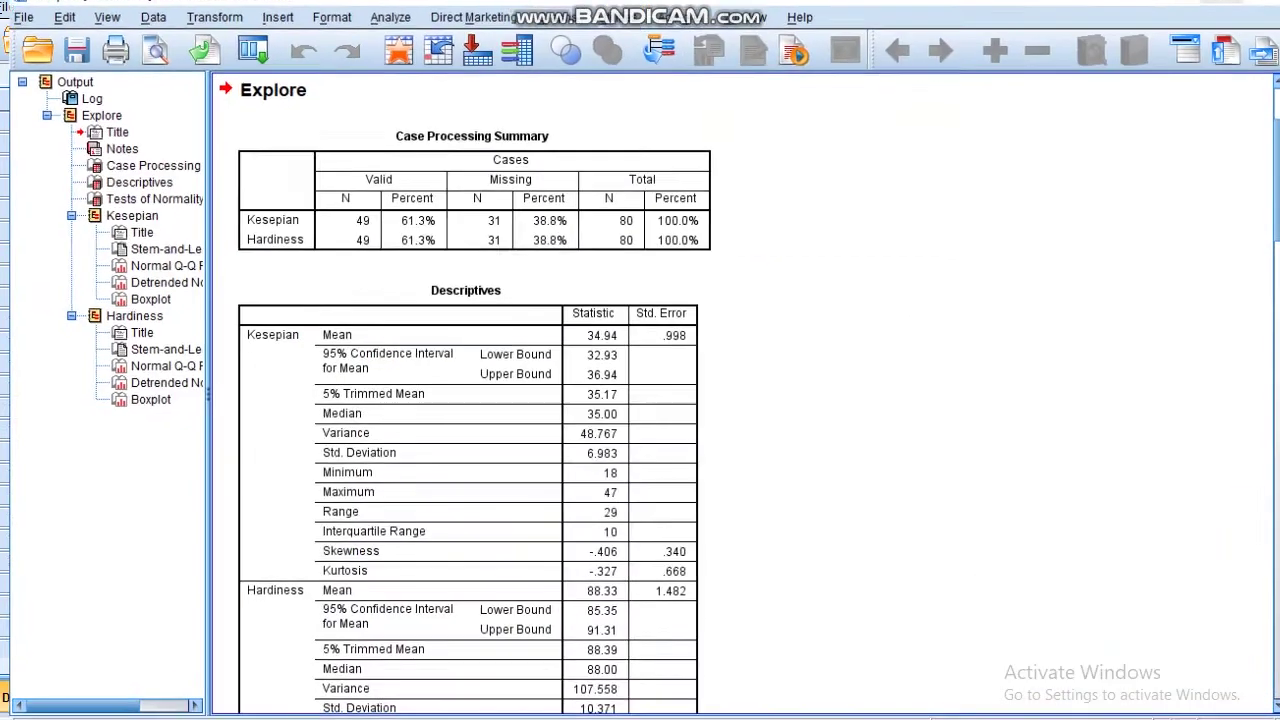
scroll(360, 290, down, 8)
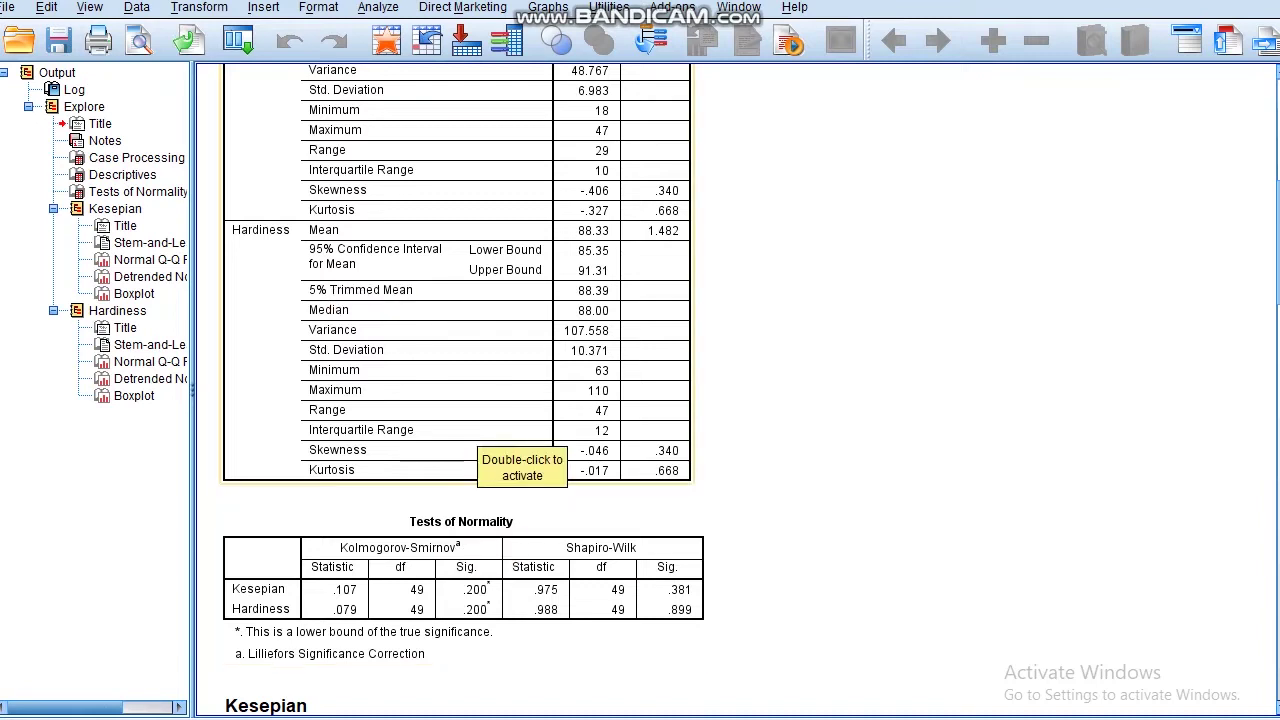
scroll(592, 527, down, 2)
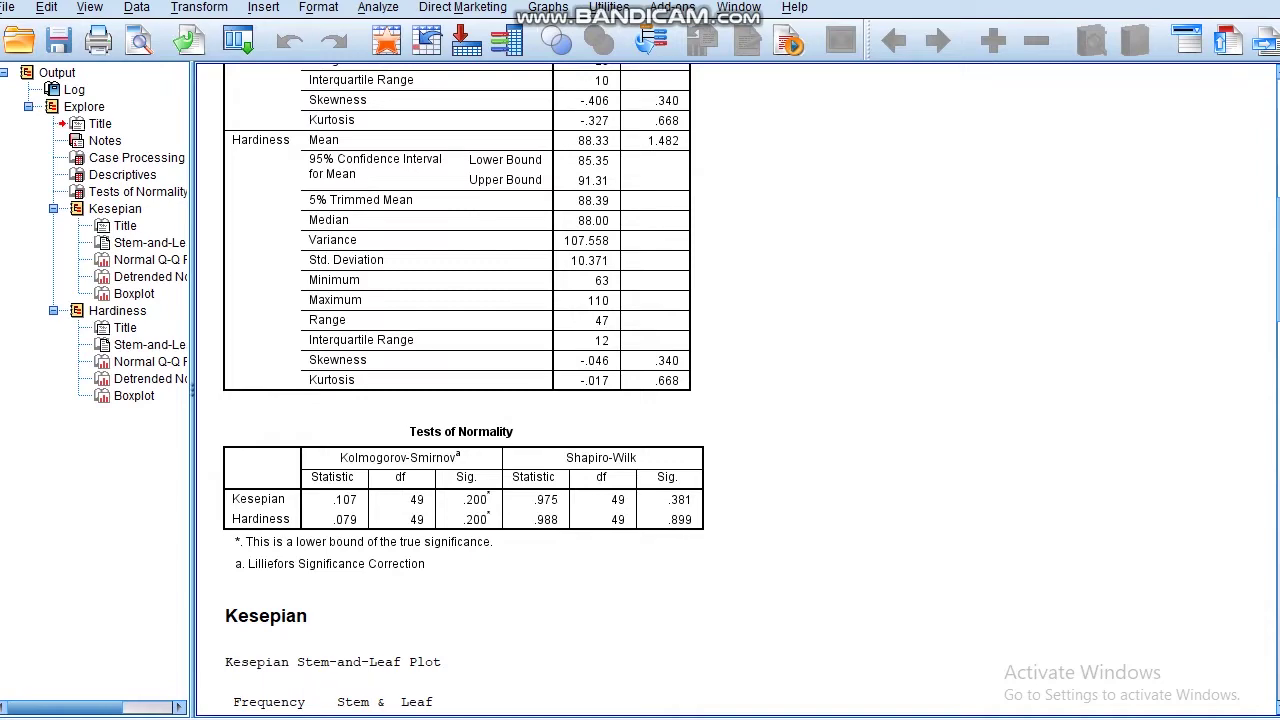
scroll(460, 390, up, 10)
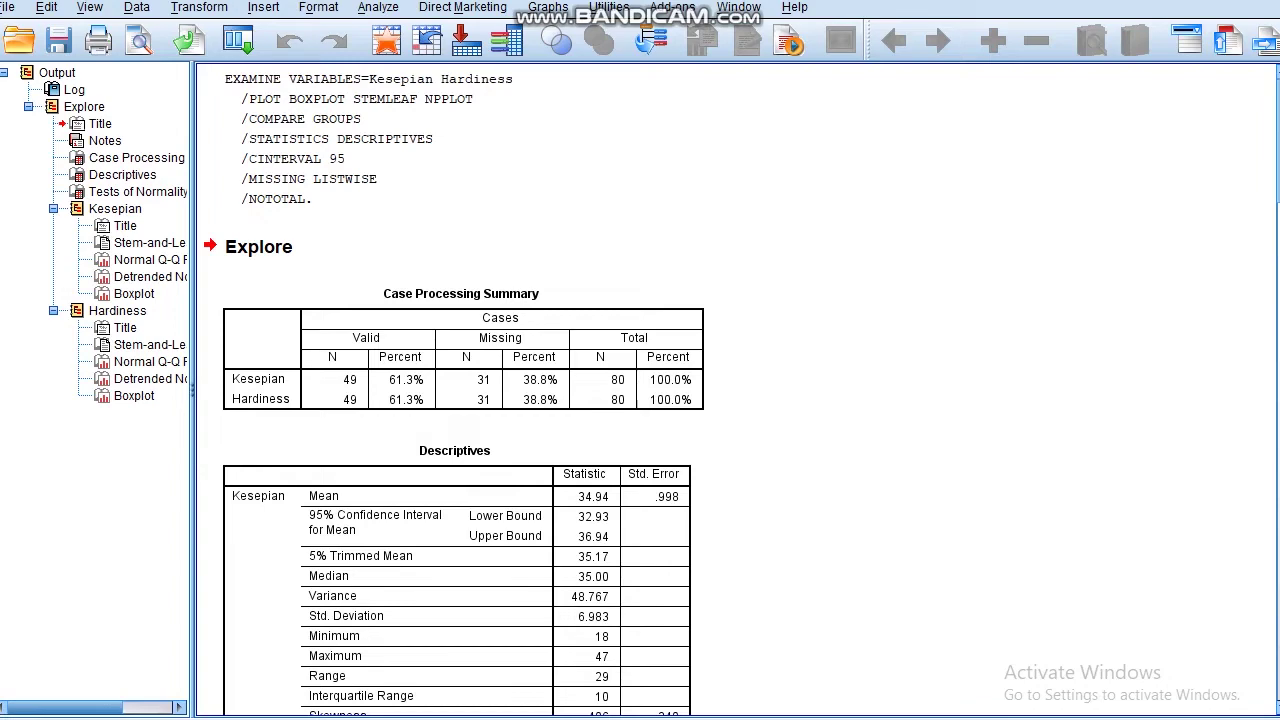
Step: Set up a Means comparison on the dataset with Hardiness as the independent and Kesepian as the dependent variable
mouse_move(1278, 300)
click(1185, 232)
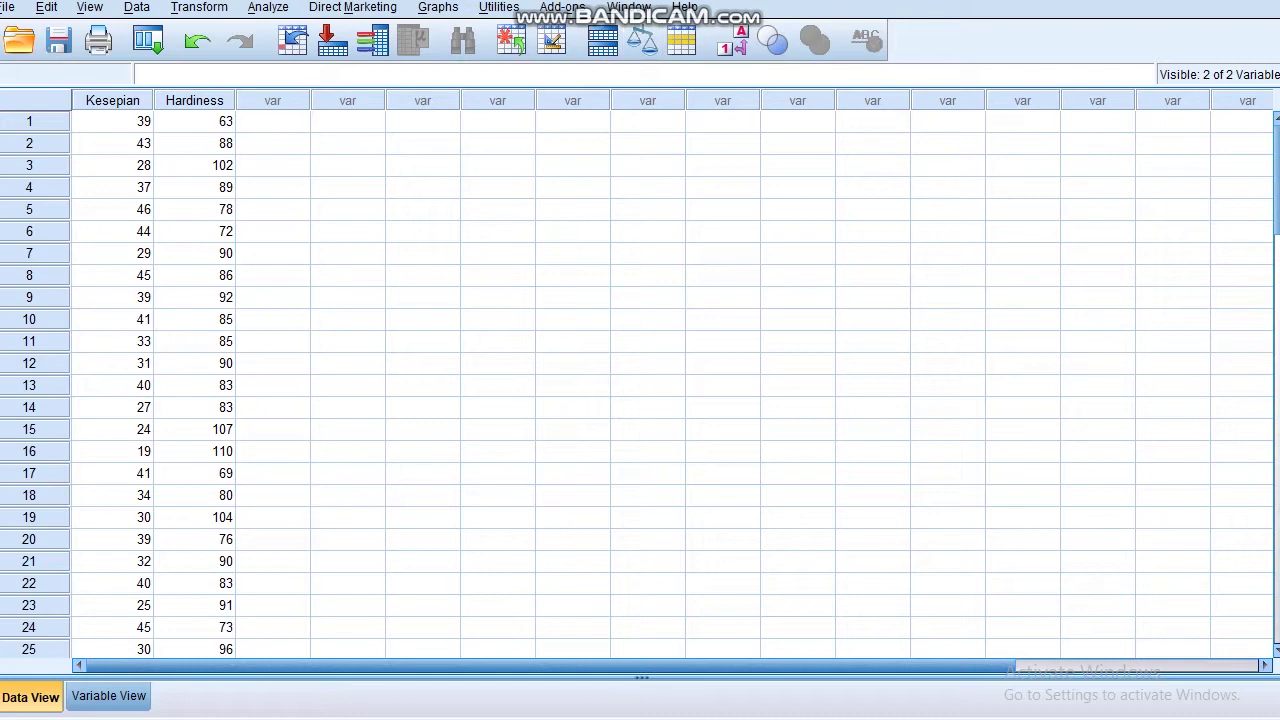
click(268, 7)
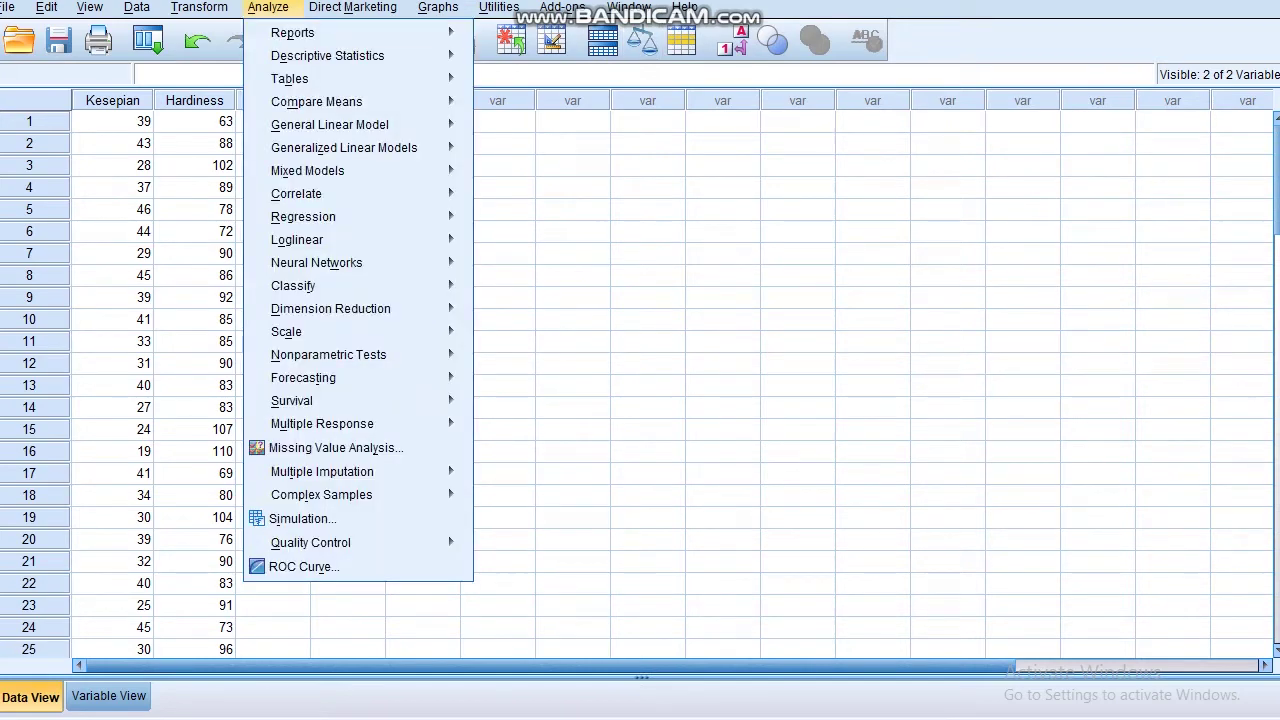
mouse_move(316, 101)
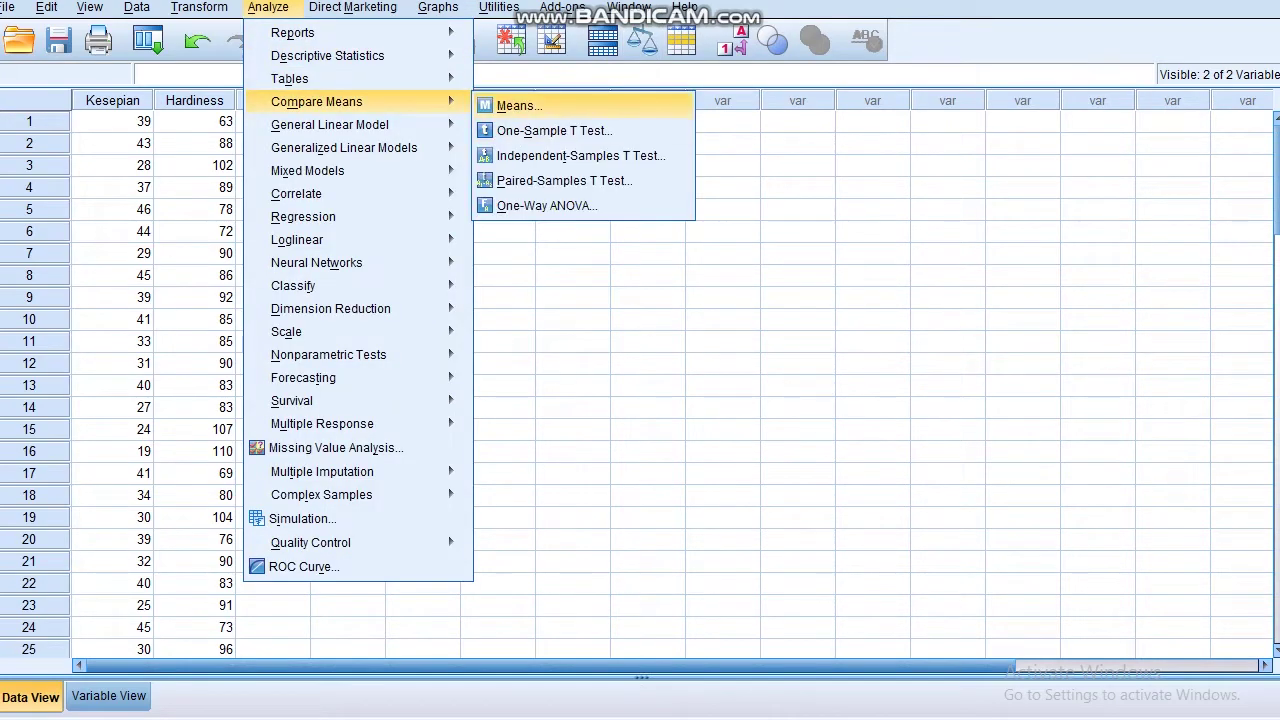
click(519, 105)
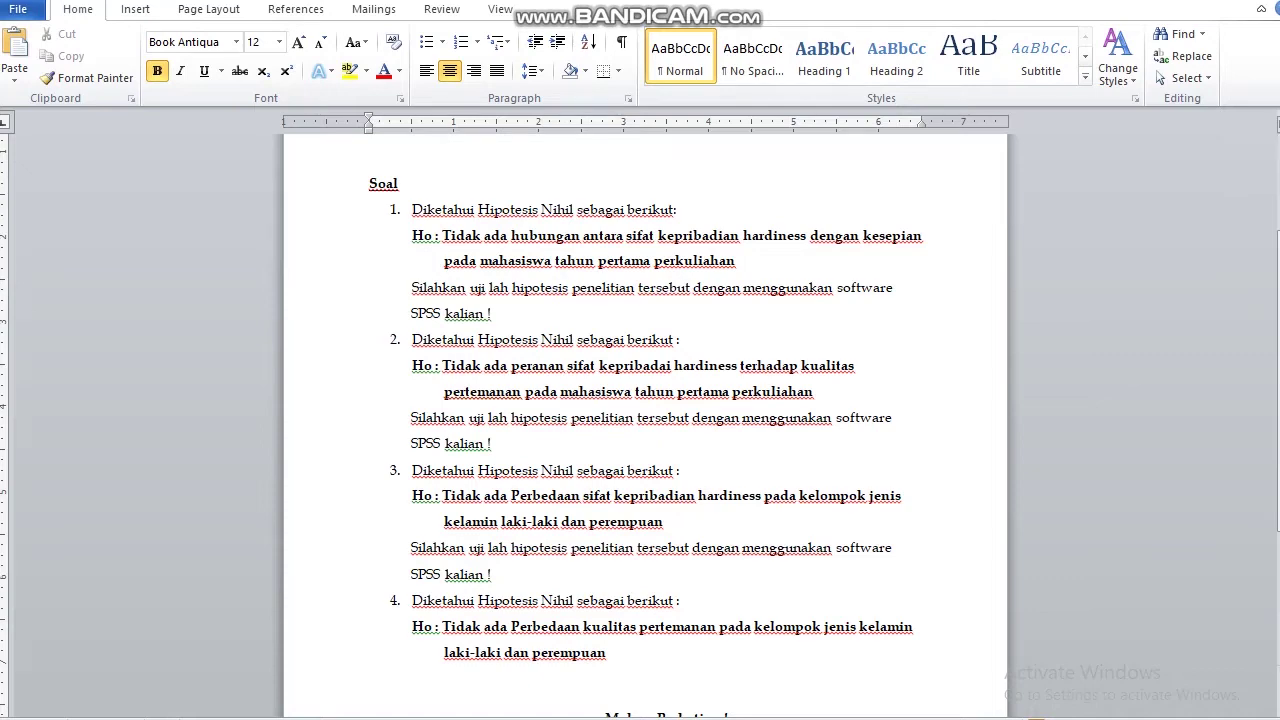
mouse_move(1279, 298)
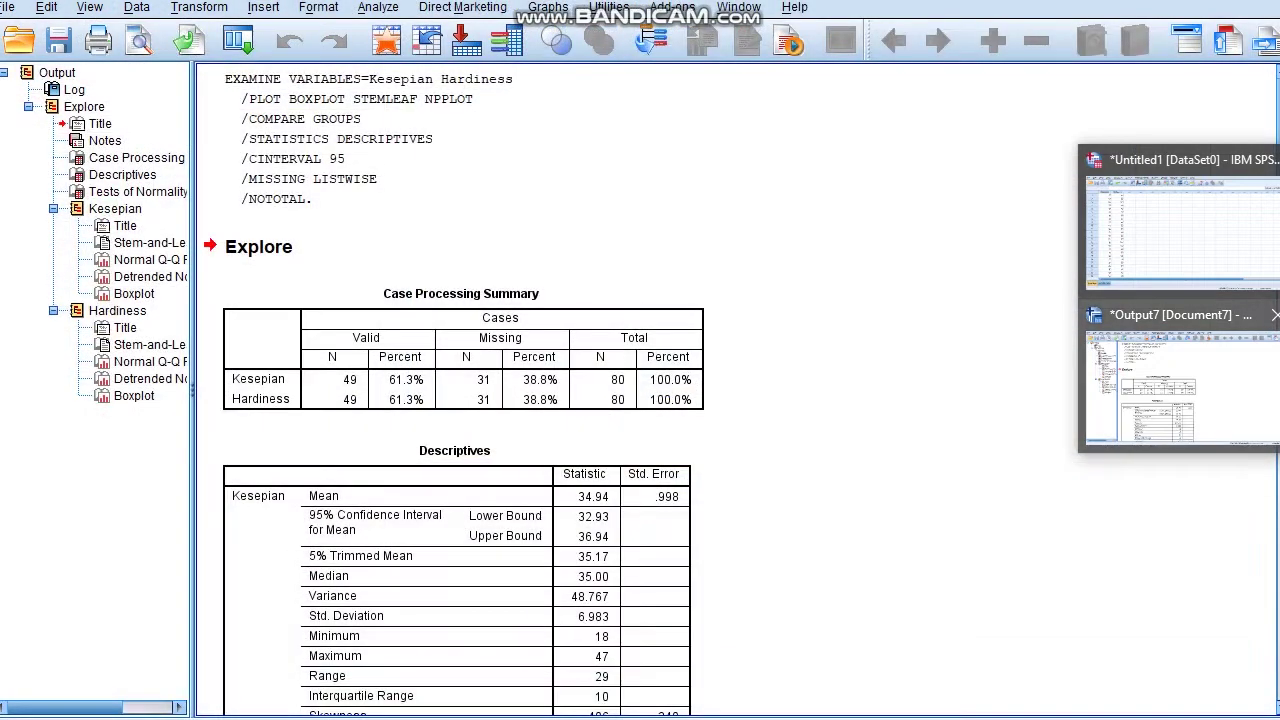
click(1279, 220)
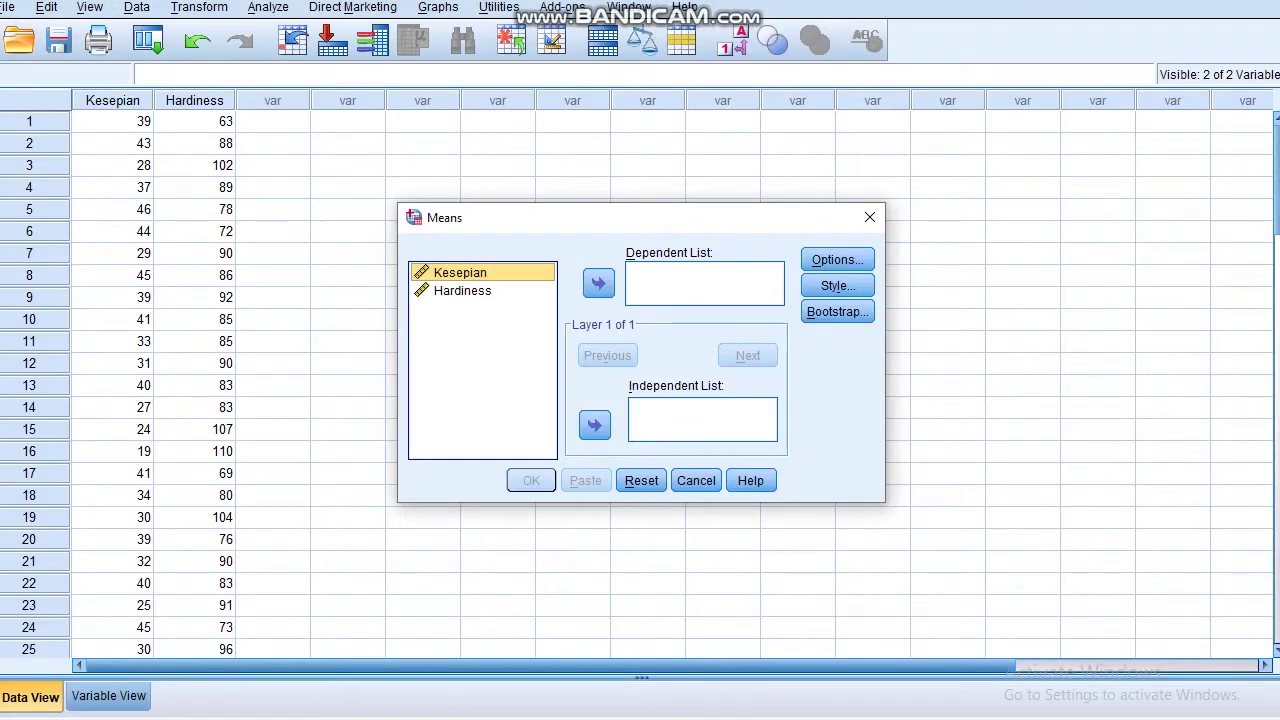
click(462, 291)
click(595, 425)
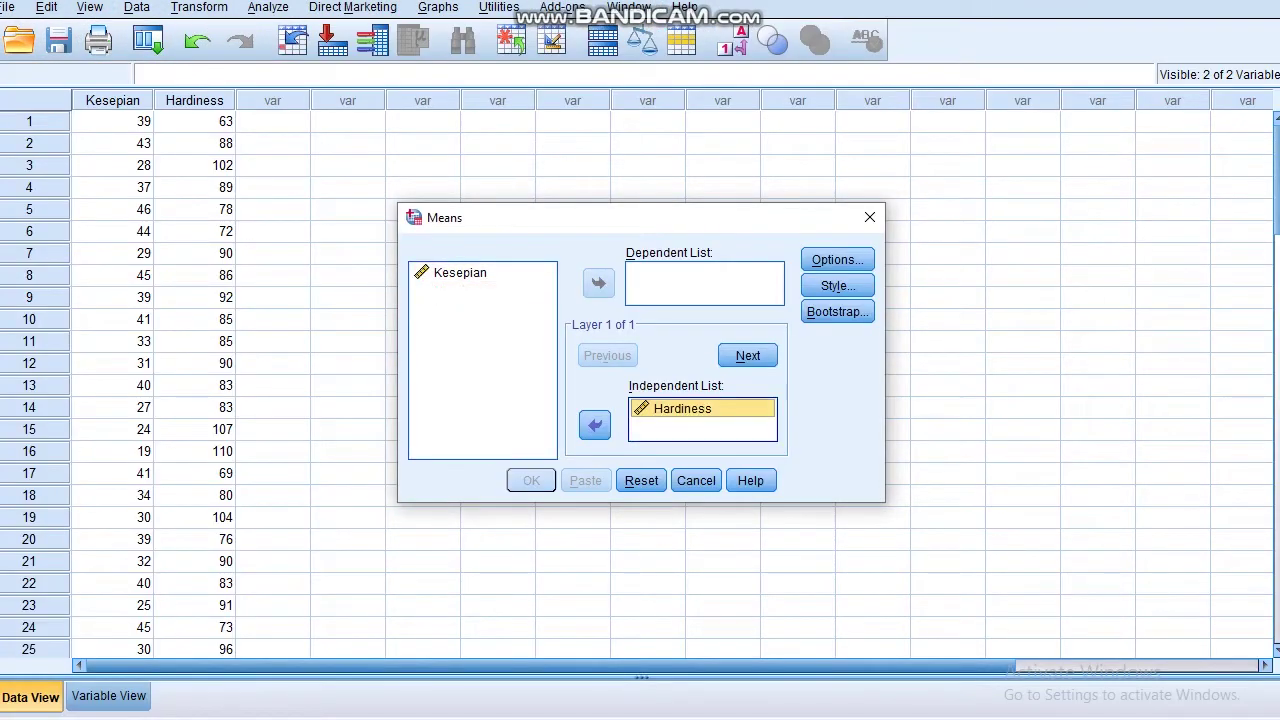
click(460, 272)
click(598, 283)
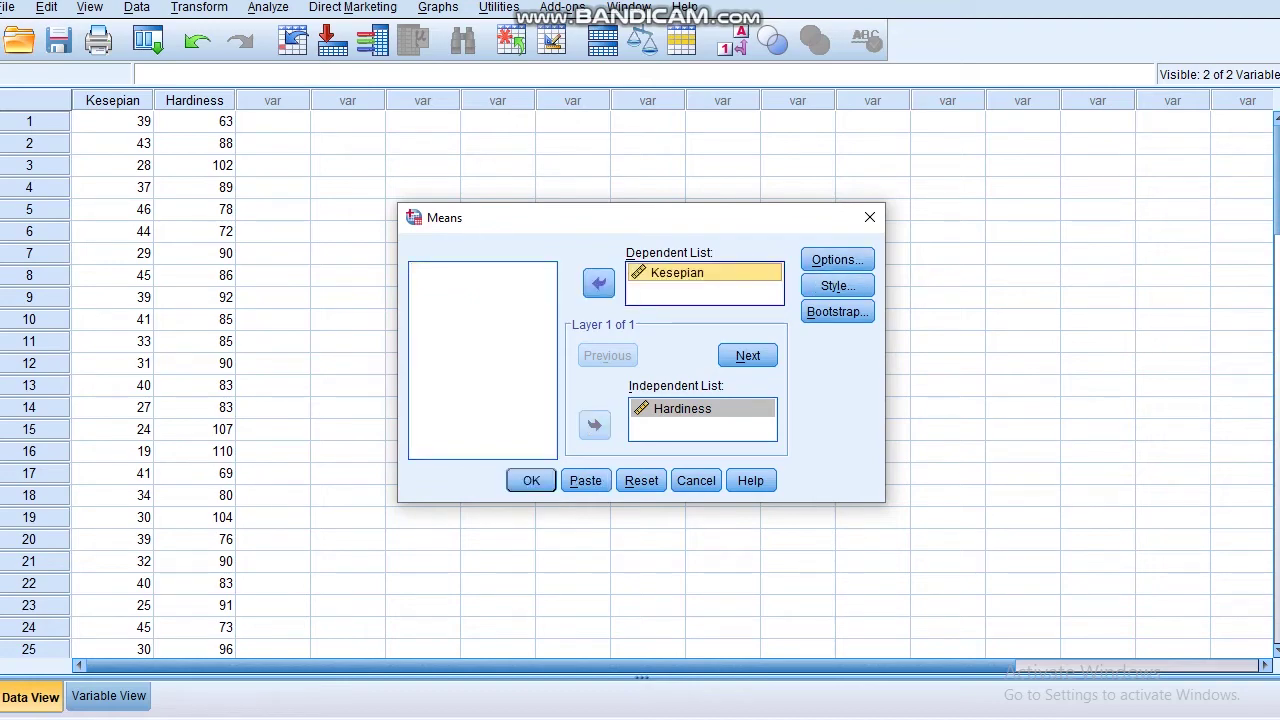
Step: Add the test for linearity to the Means comparison, run it, and select the ANOVA Table in the output
click(837, 285)
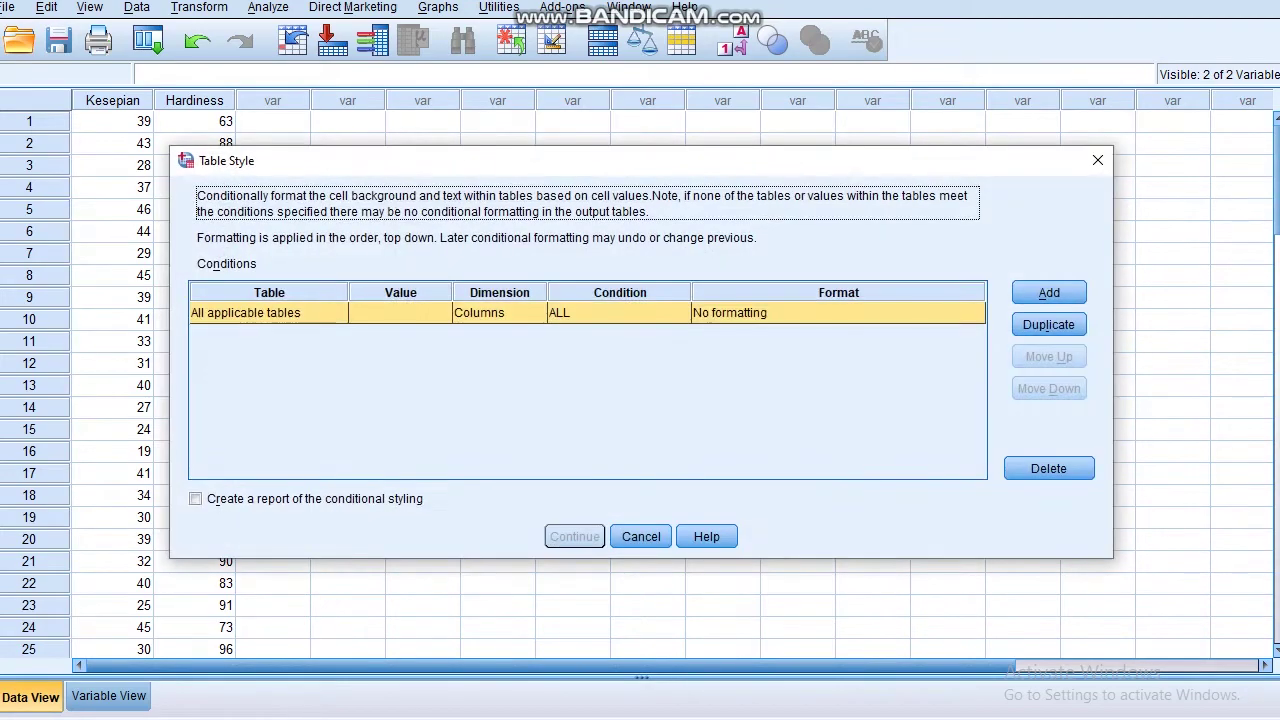
click(1097, 160)
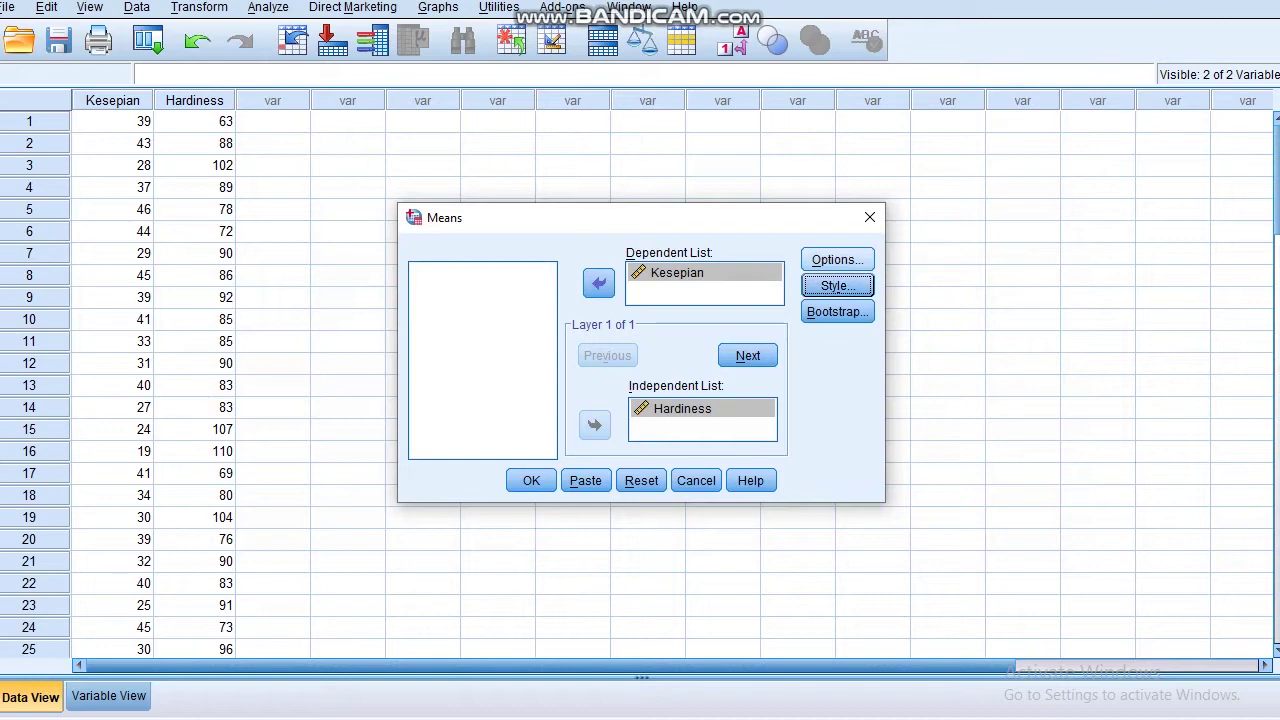
click(837, 260)
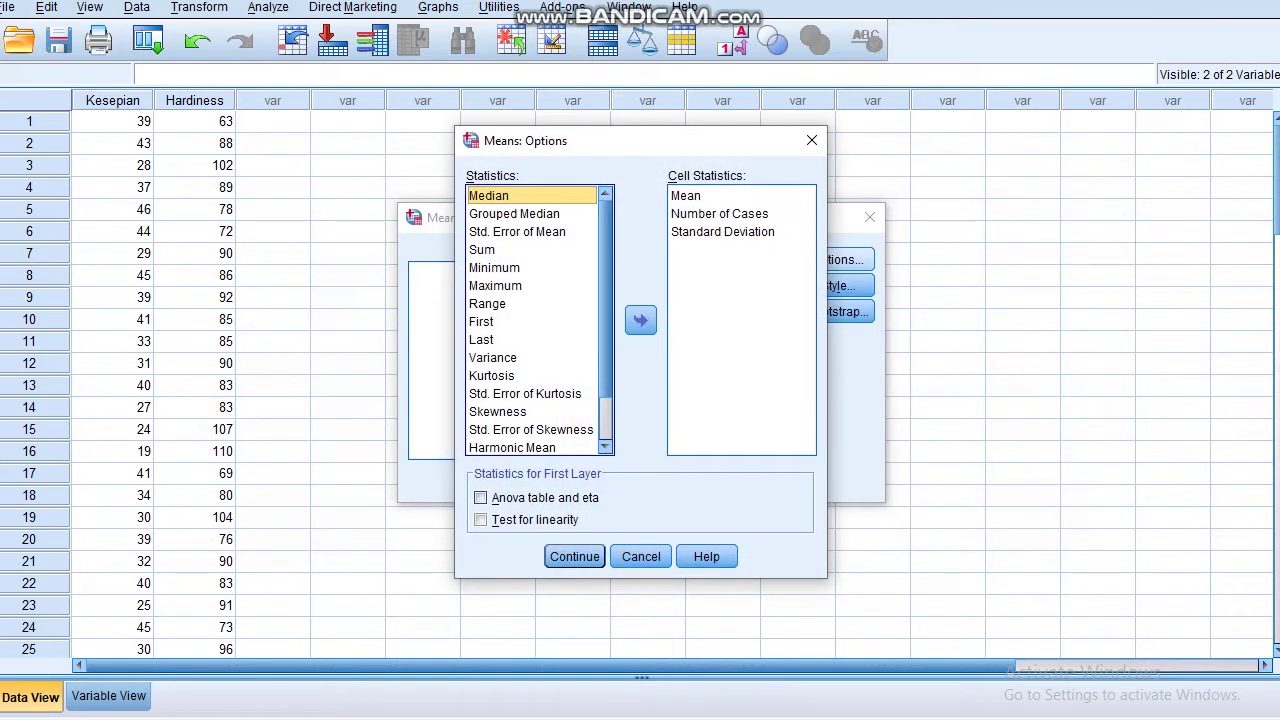
click(481, 520)
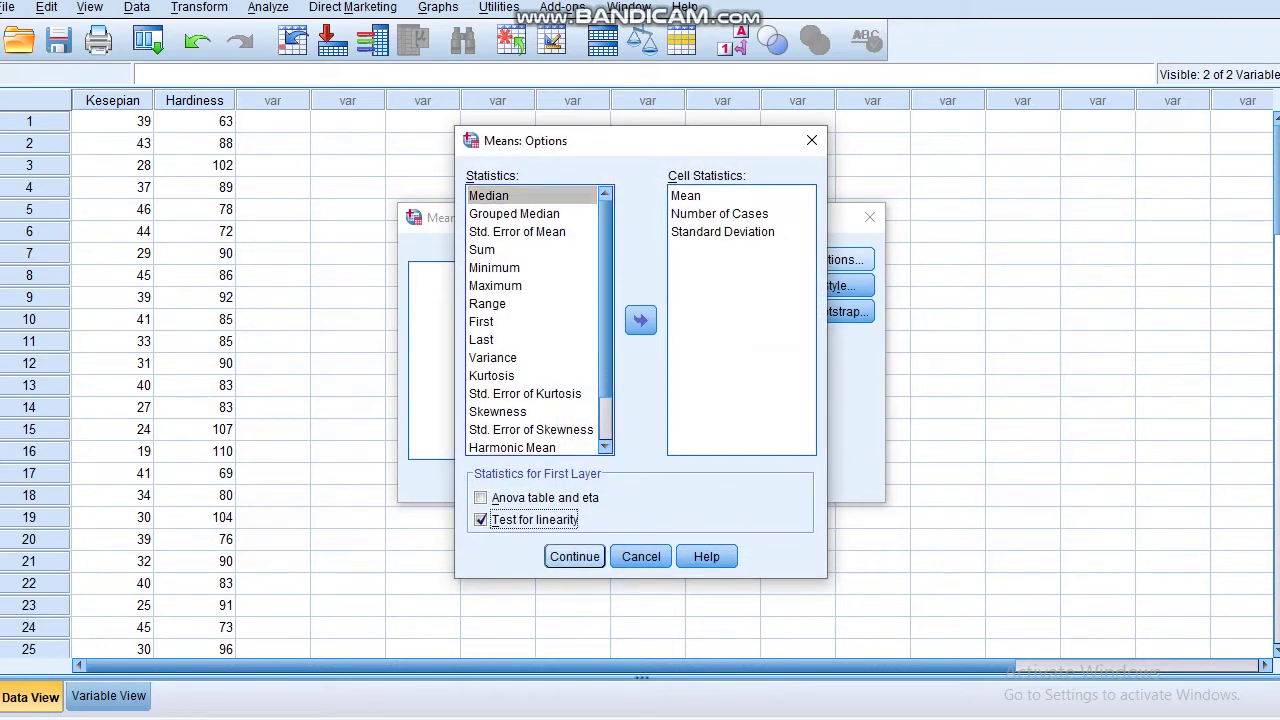
click(574, 556)
click(529, 478)
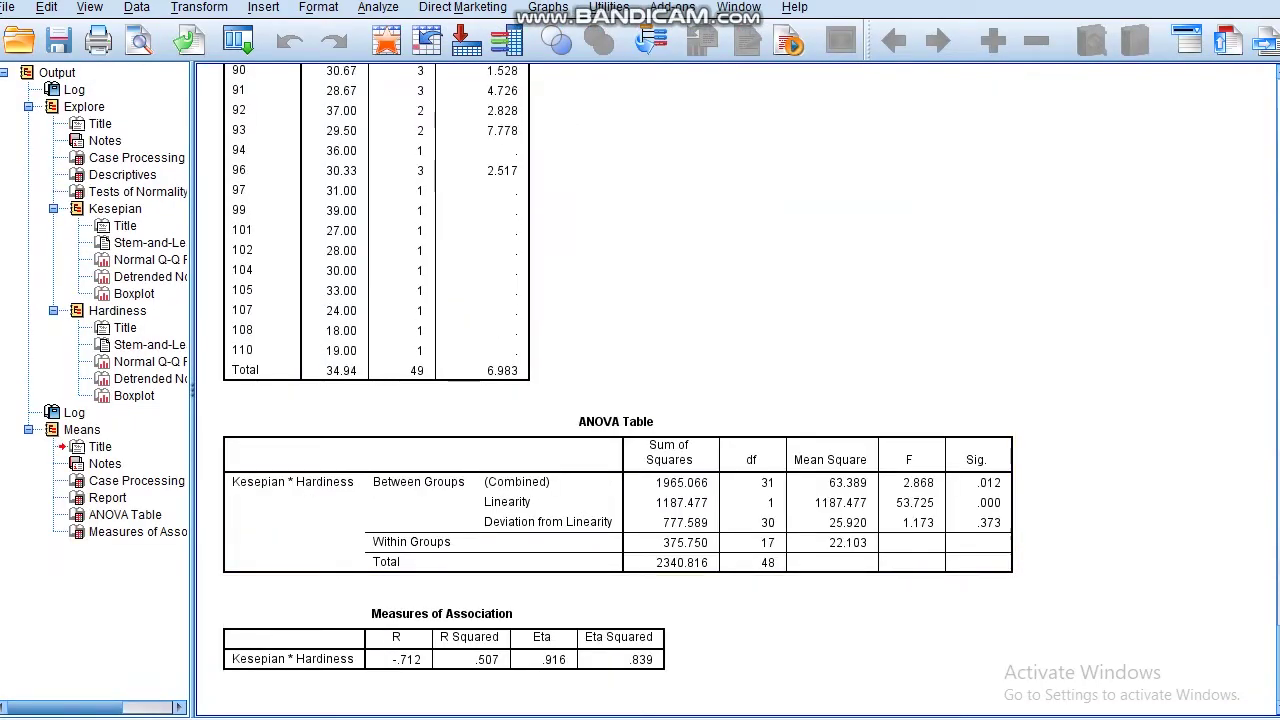
click(618, 500)
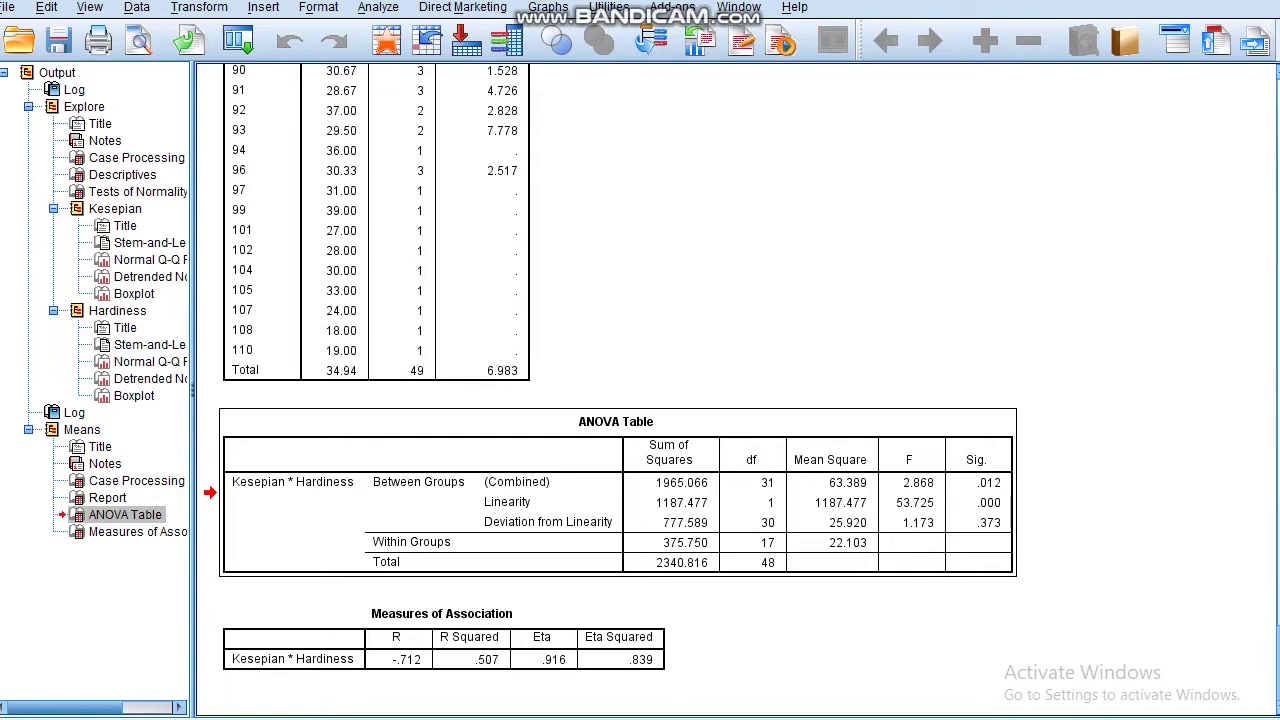
Step: Return to the dataset and start a Bivariate Correlations analysis with Kesepian and Hardiness as the variables
mouse_move(1279, 299)
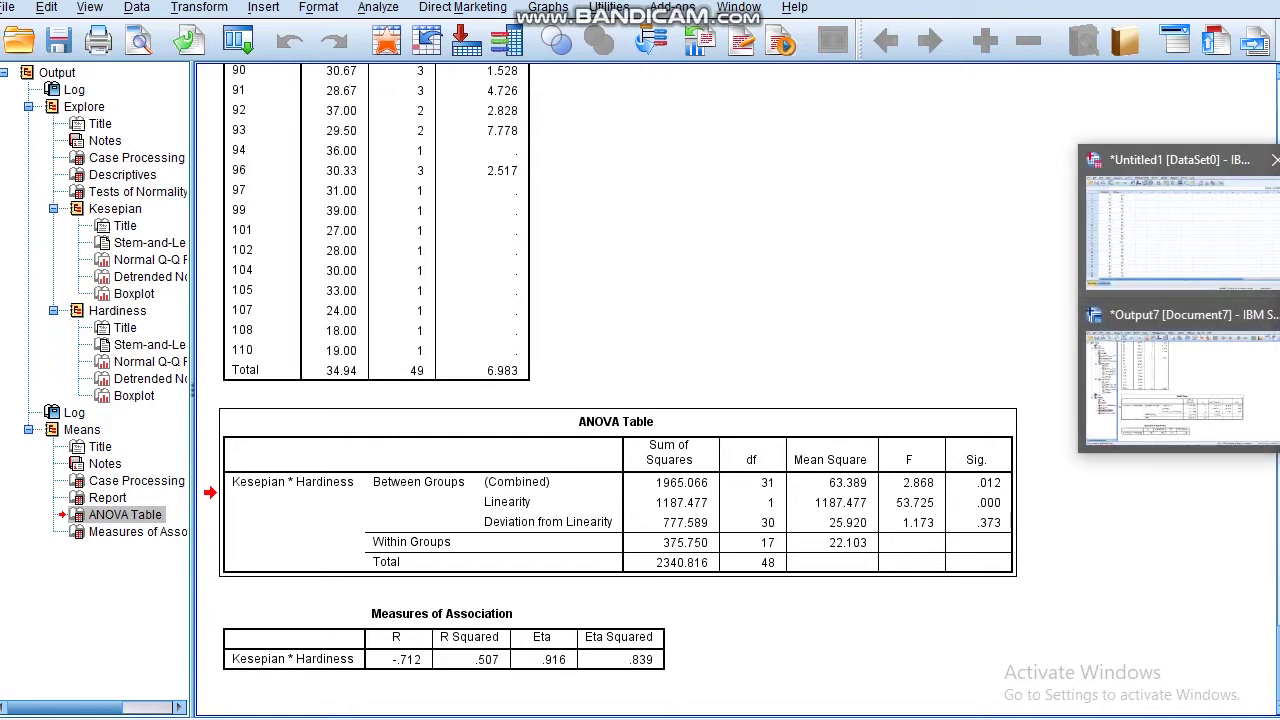
click(1180, 230)
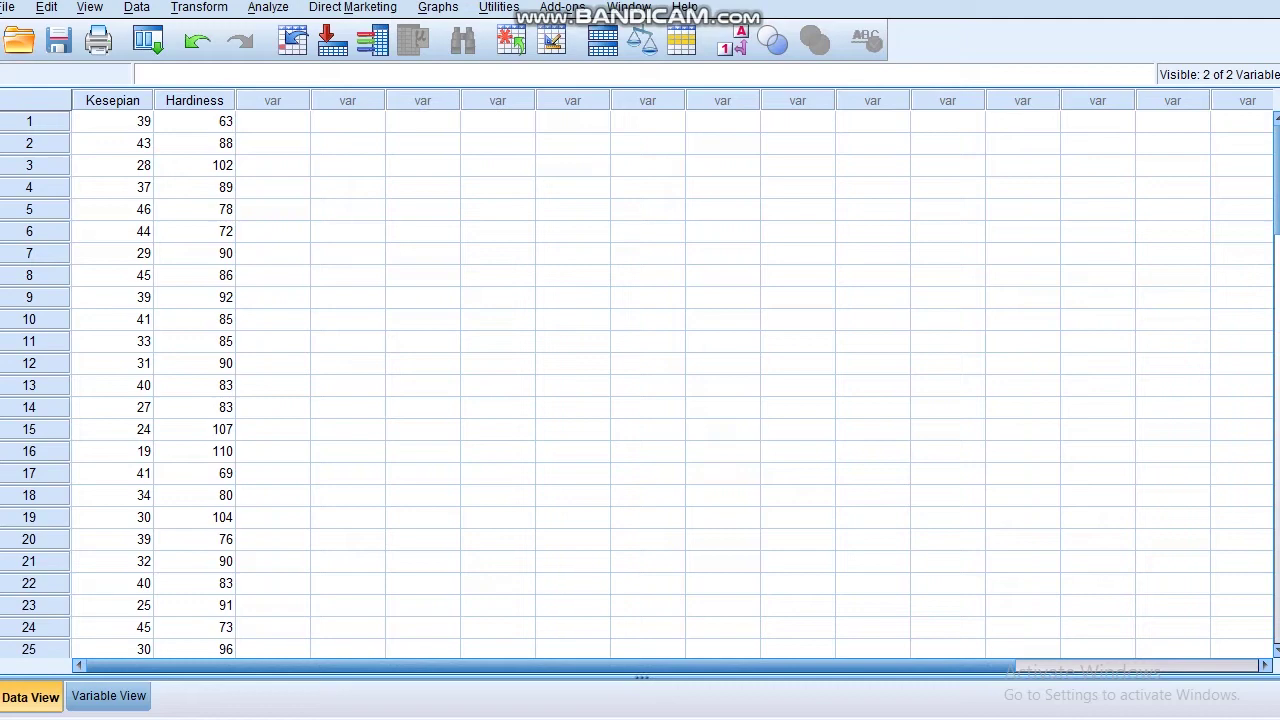
key(alt+a)
key(Down)
key(Down)
key(Down)
key(Down)
key(Down)
key(Down)
key(Down)
key(Down)
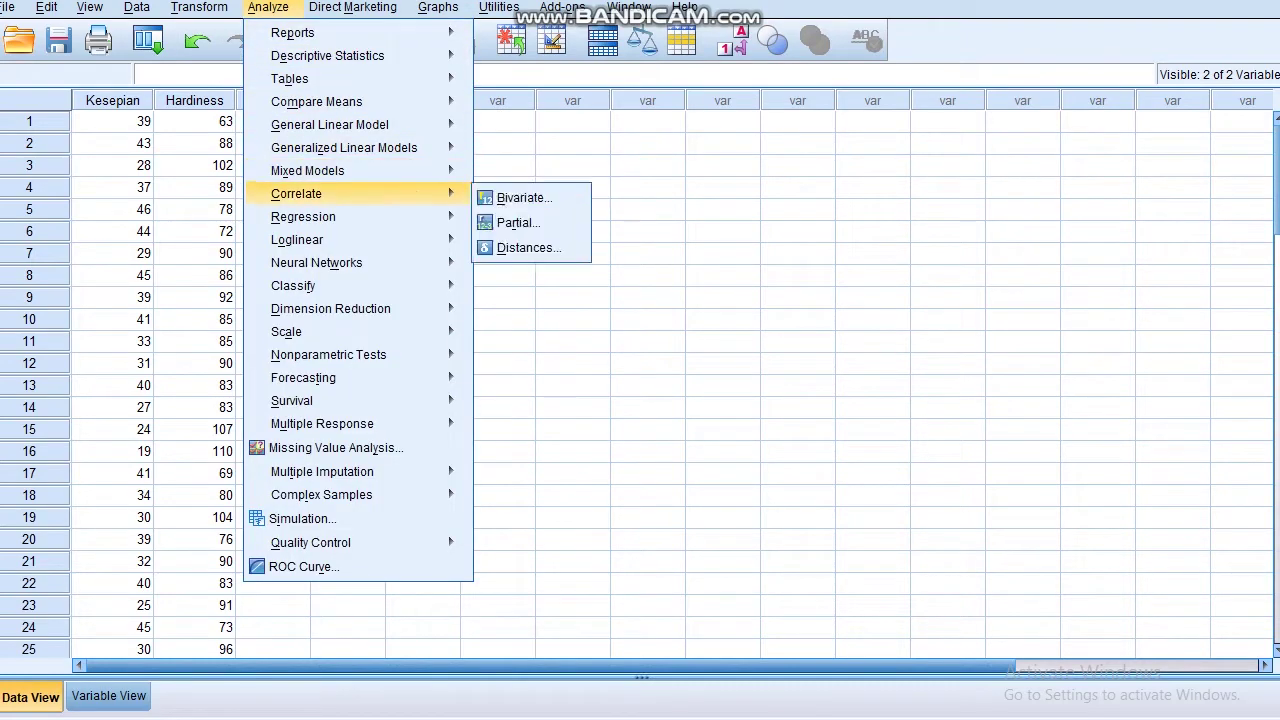
key(Down)
key(Up)
key(Right)
key(Return)
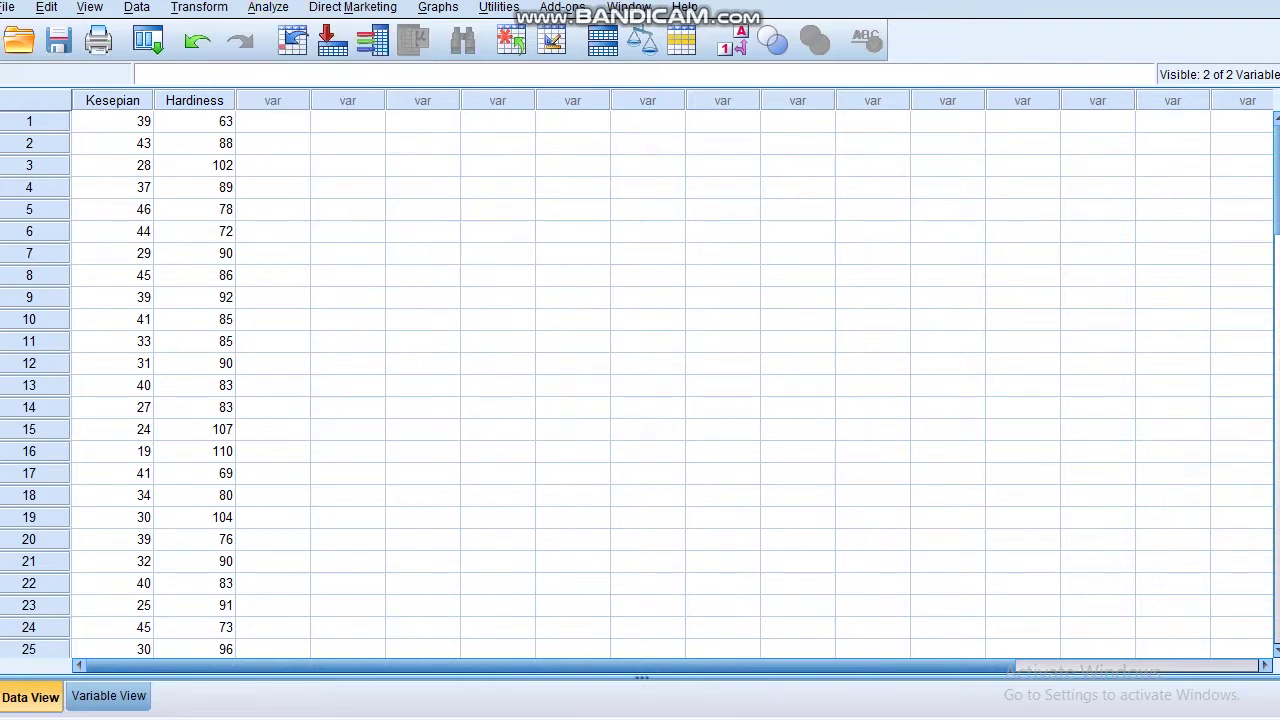
key(shift+Down)
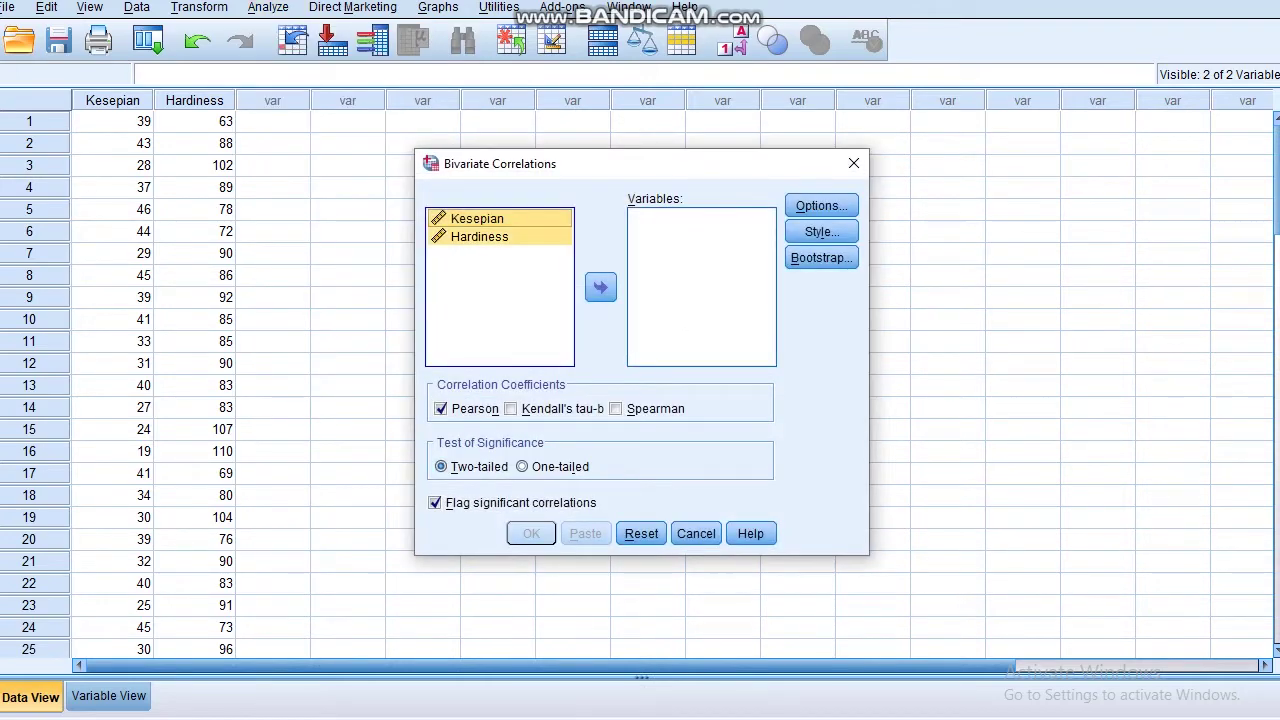
click(601, 287)
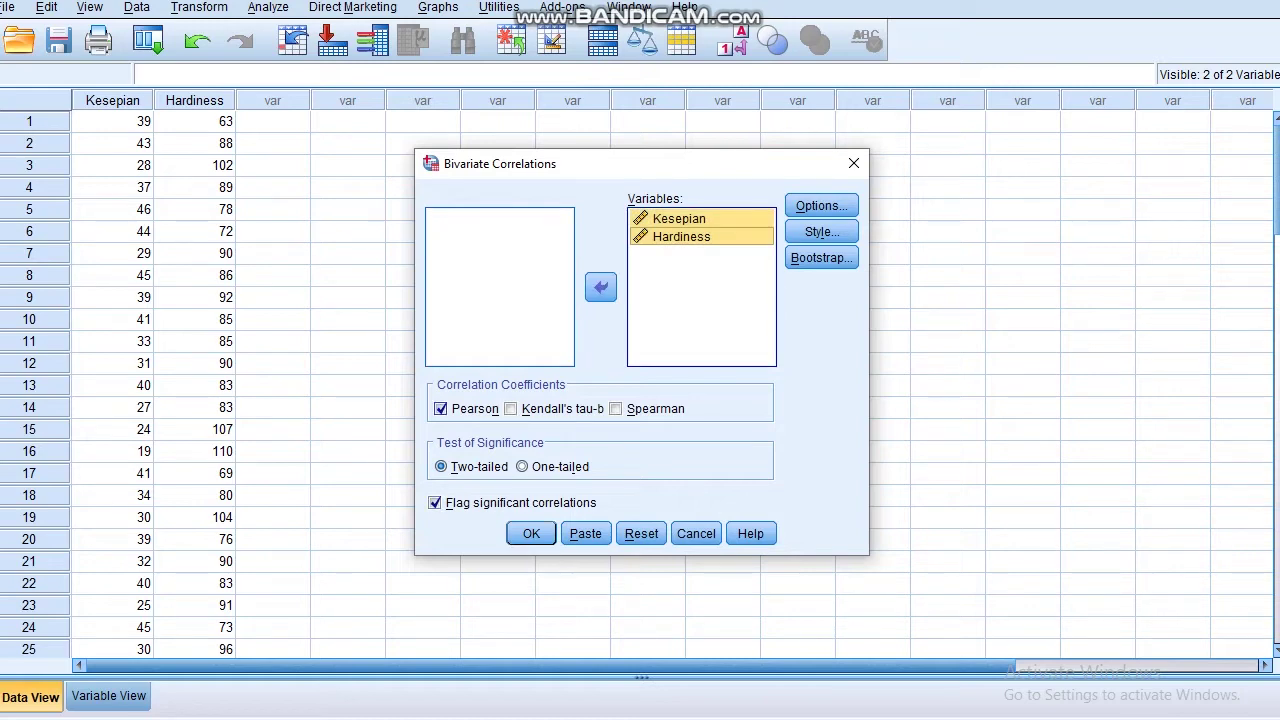
Step: Run the bivariate correlation with the Pearson coefficient, a two-tailed test and significant correlations flagged
click(441, 409)
click(441, 409)
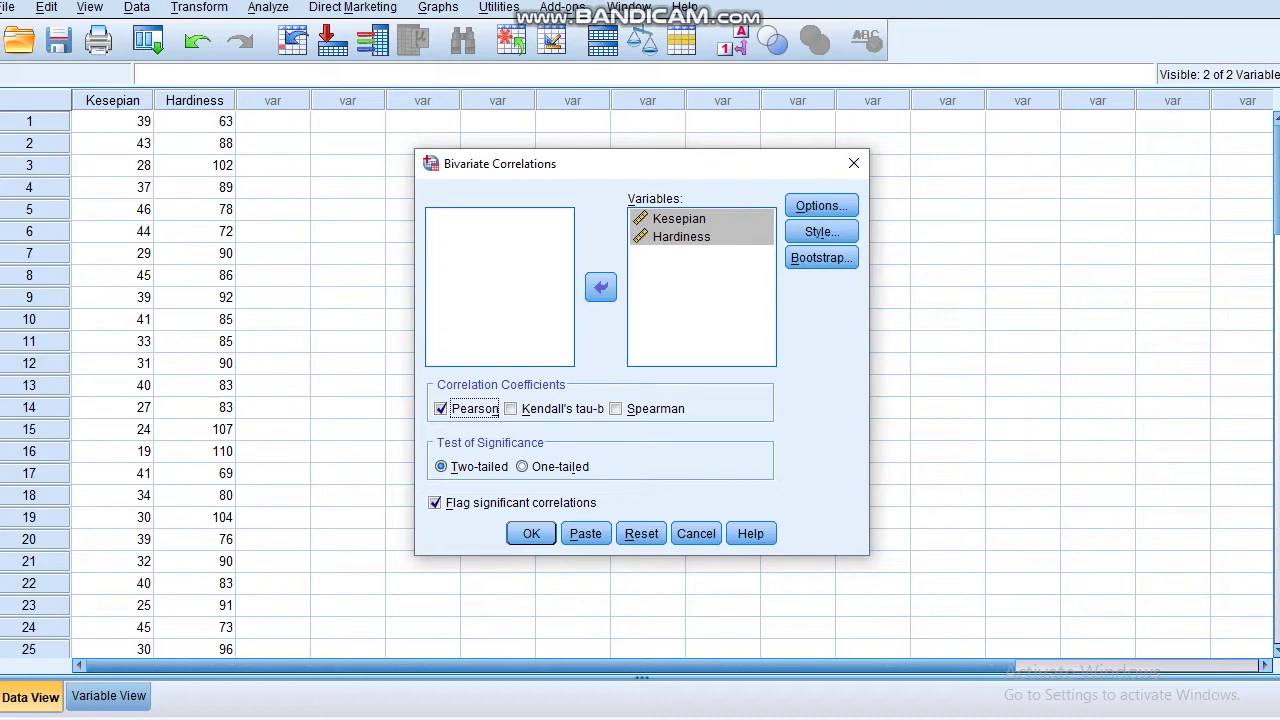
click(531, 533)
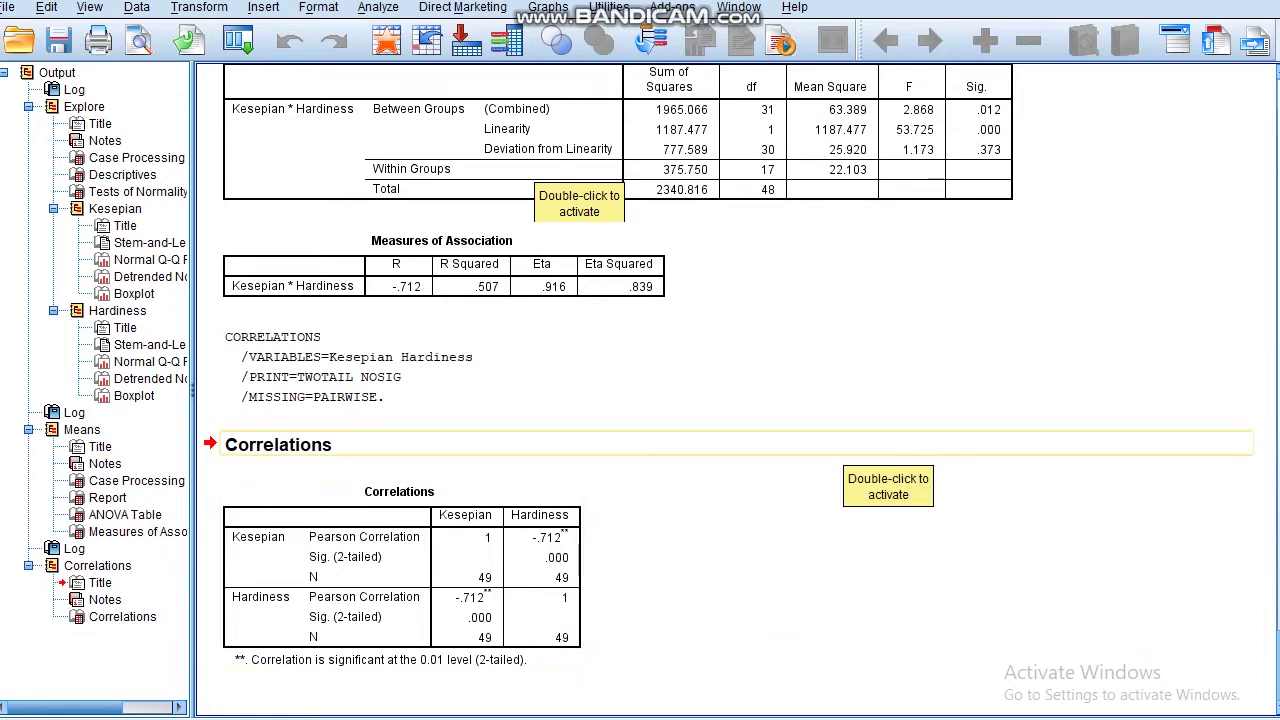
Step: Switch to the Word document and add the bold line "Ho ditolak dan Ha diterima" below question 1
key(alt+Tab)
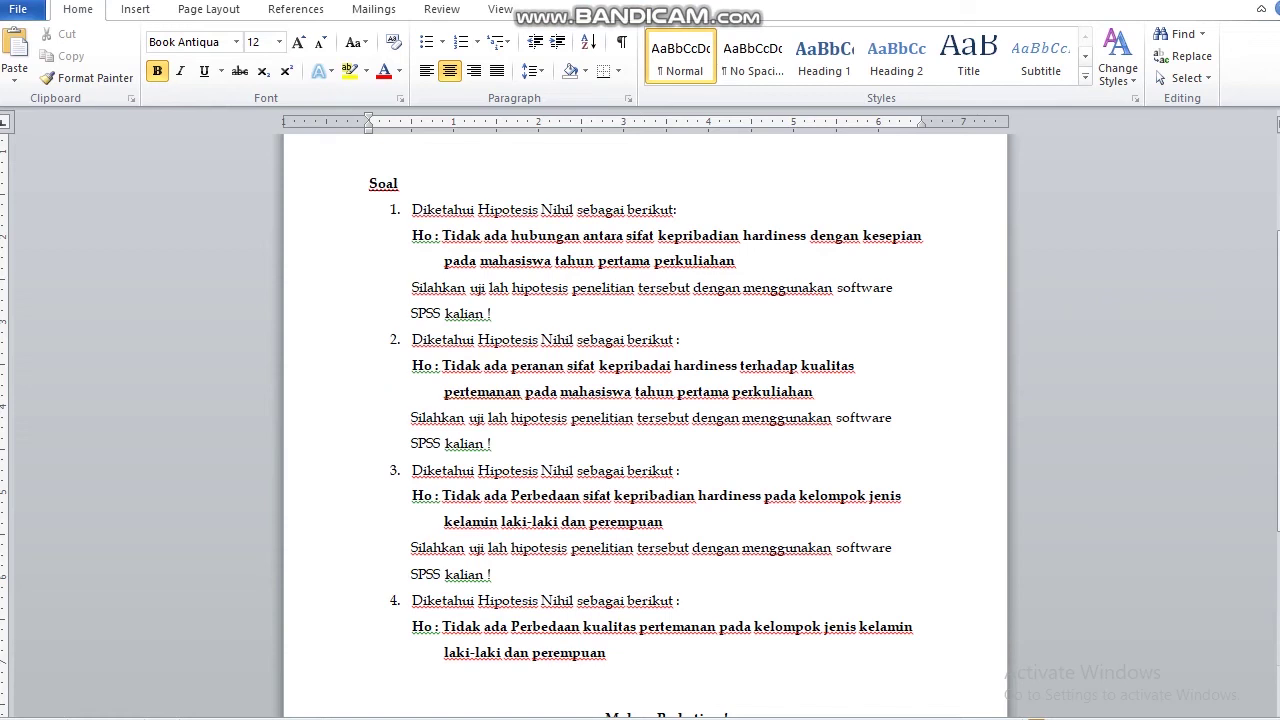
click(492, 314)
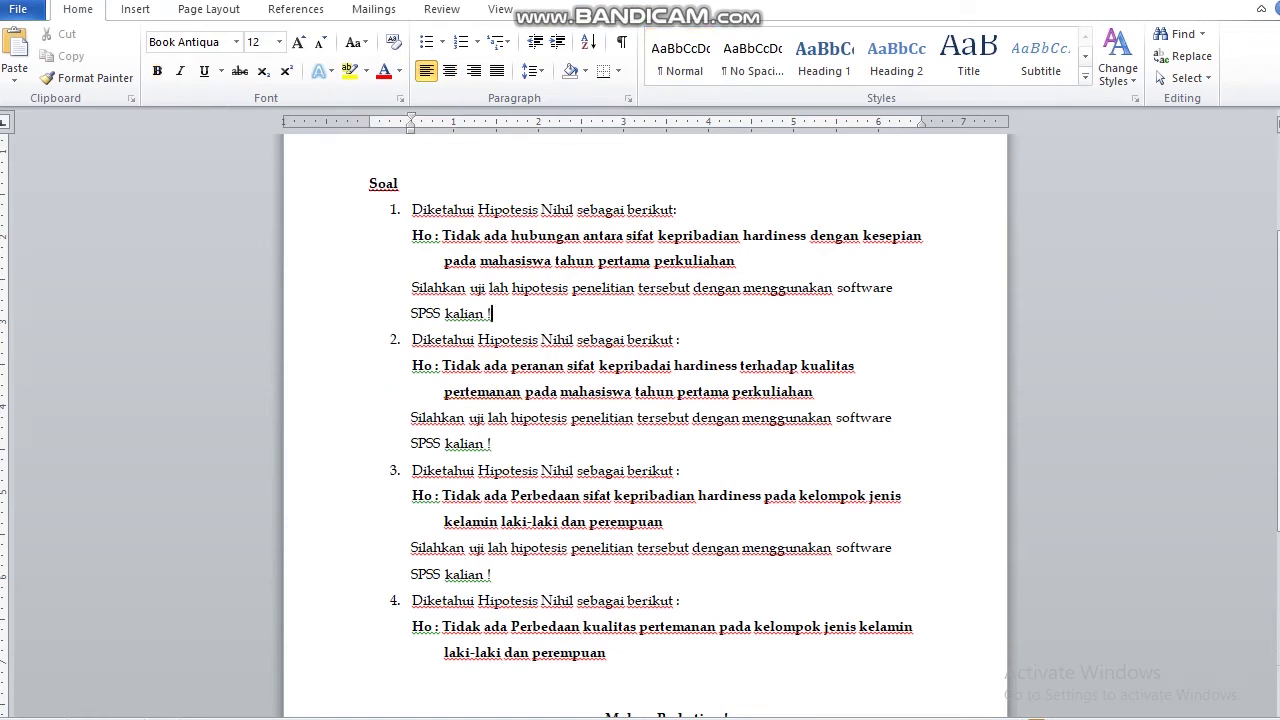
key(Return)
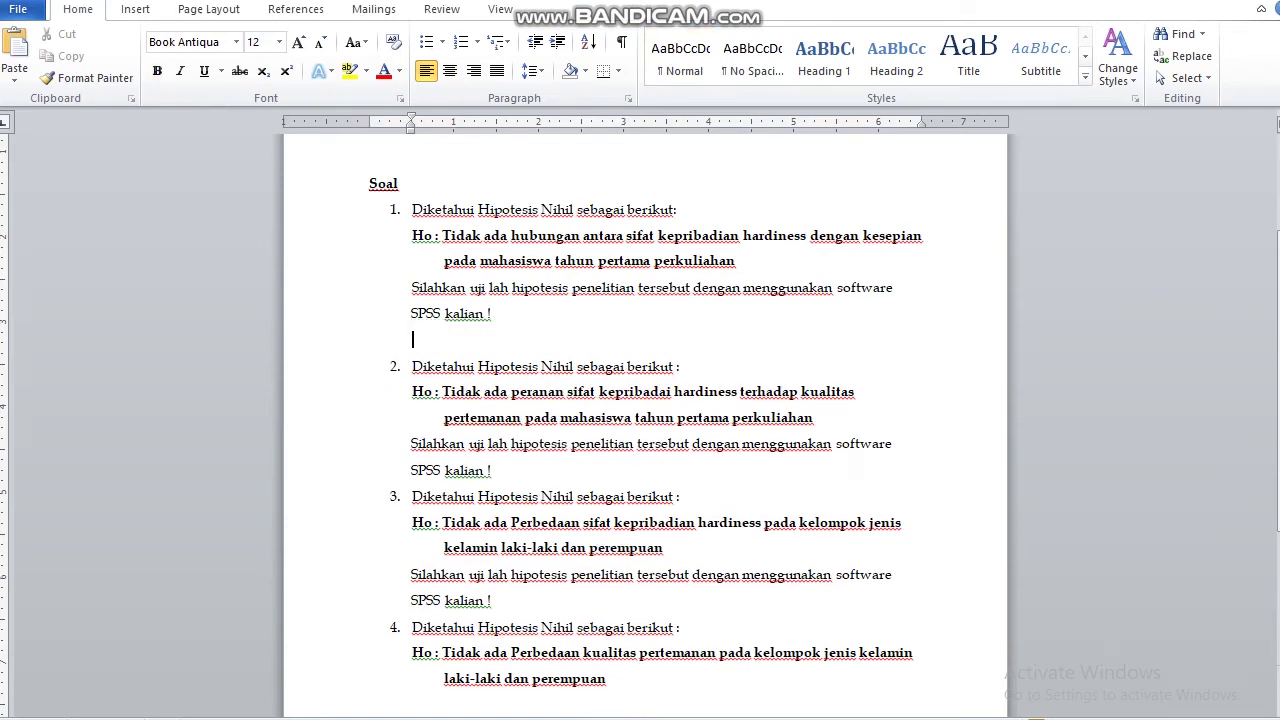
text(Ho)
key(BackSpace)
key(BackSpace)
key(ctrl+b)
text(Ho )
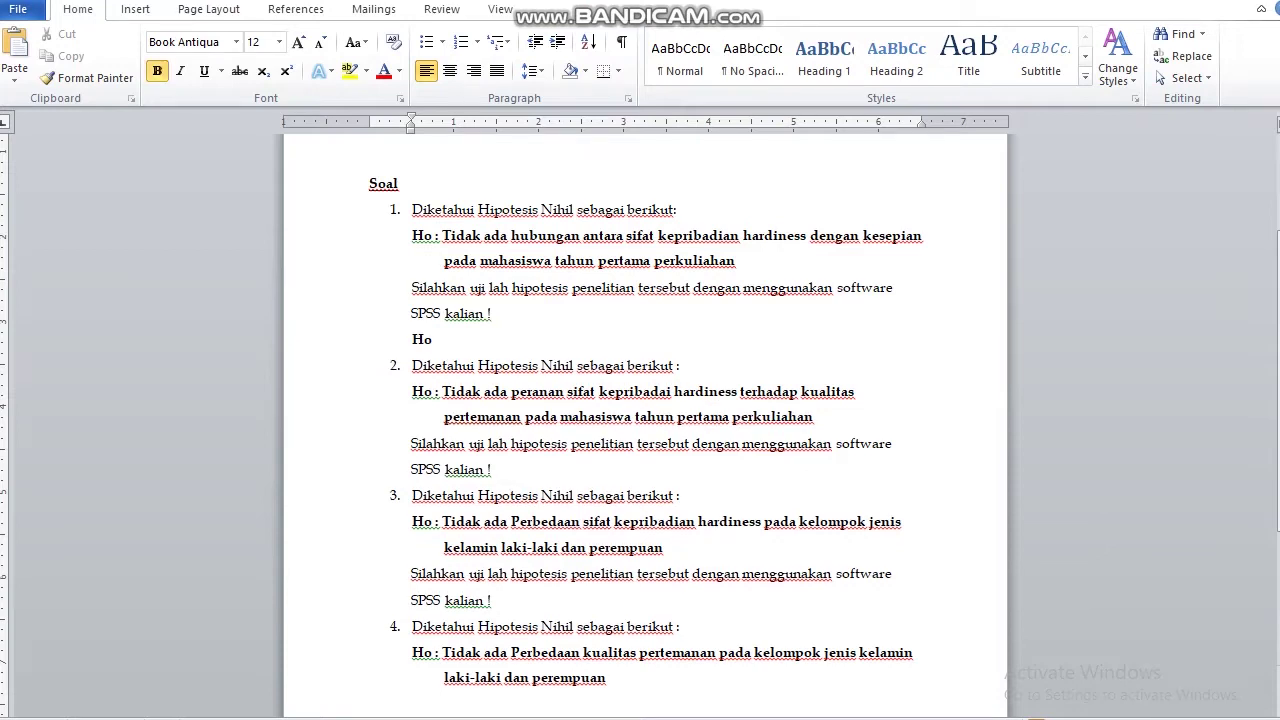
text(ditolak dan H)
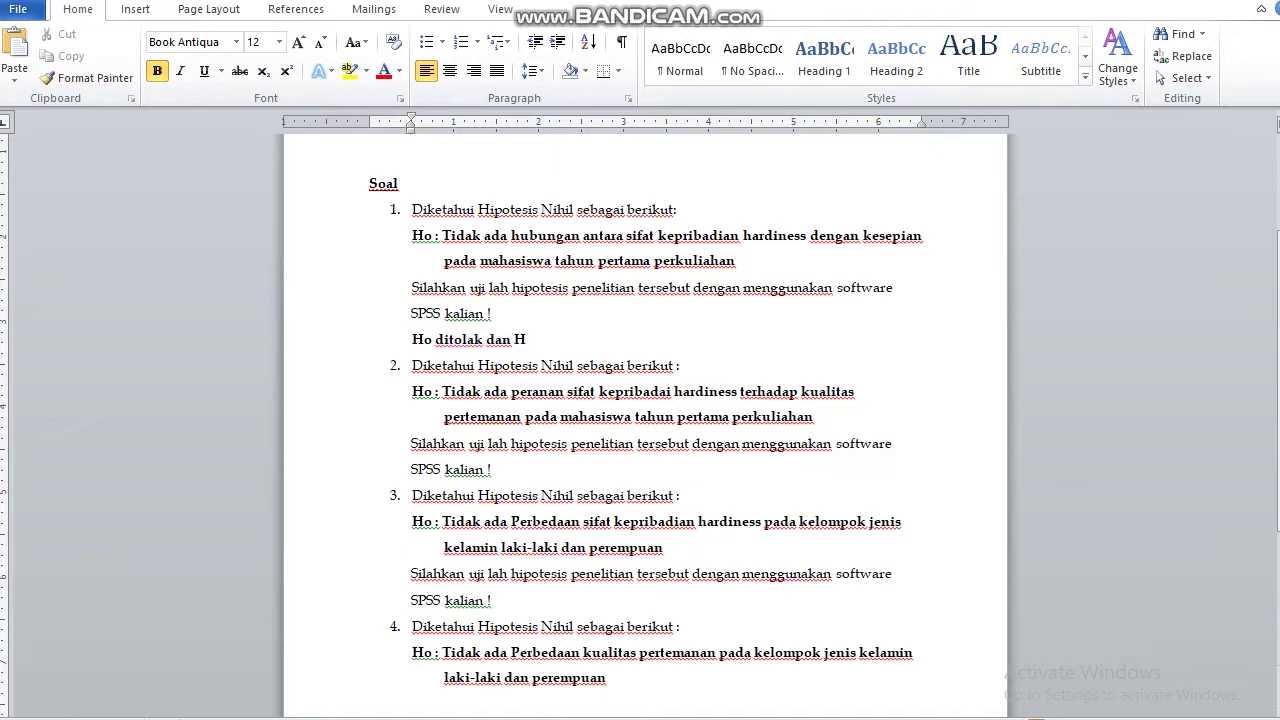
text(a diterima)
Step: Start a new line below the question 1 conclusion reading "Intrepretasi : Terdapat hubungan antara sifat kepribadian hardiness"
key(Return)
text(Intrepr)
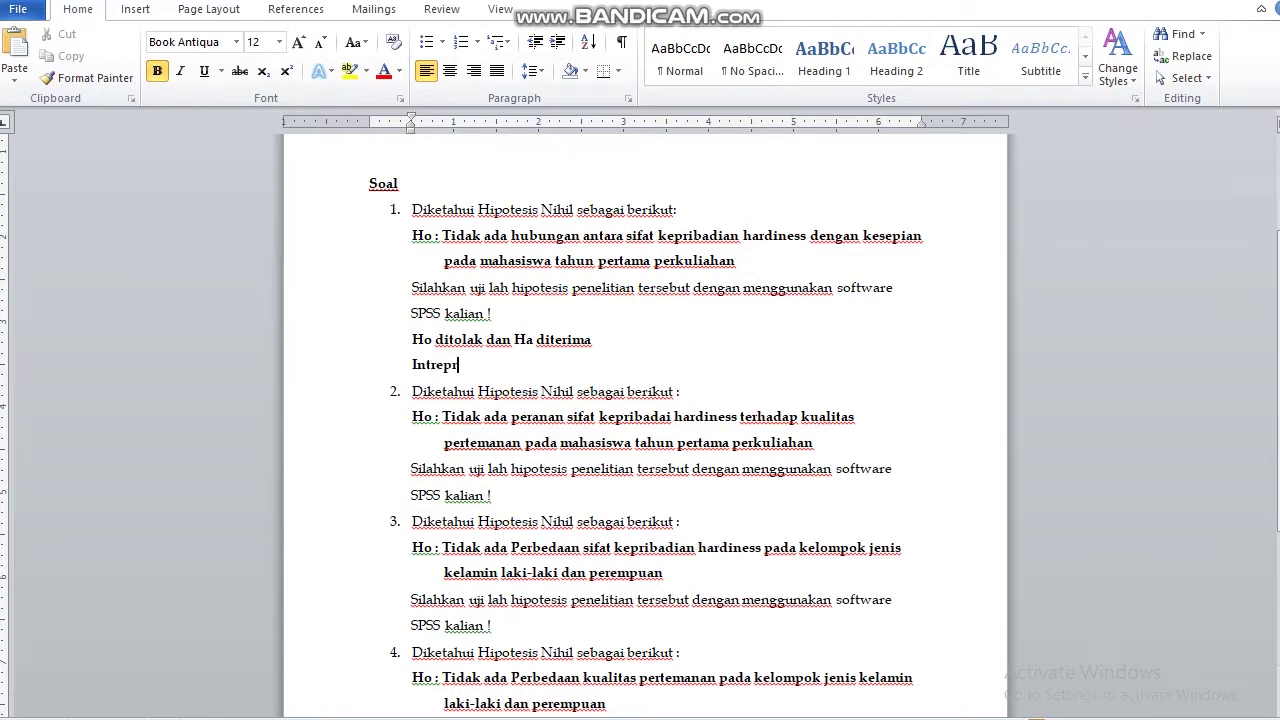
text(etasi : Terdapat hubu)
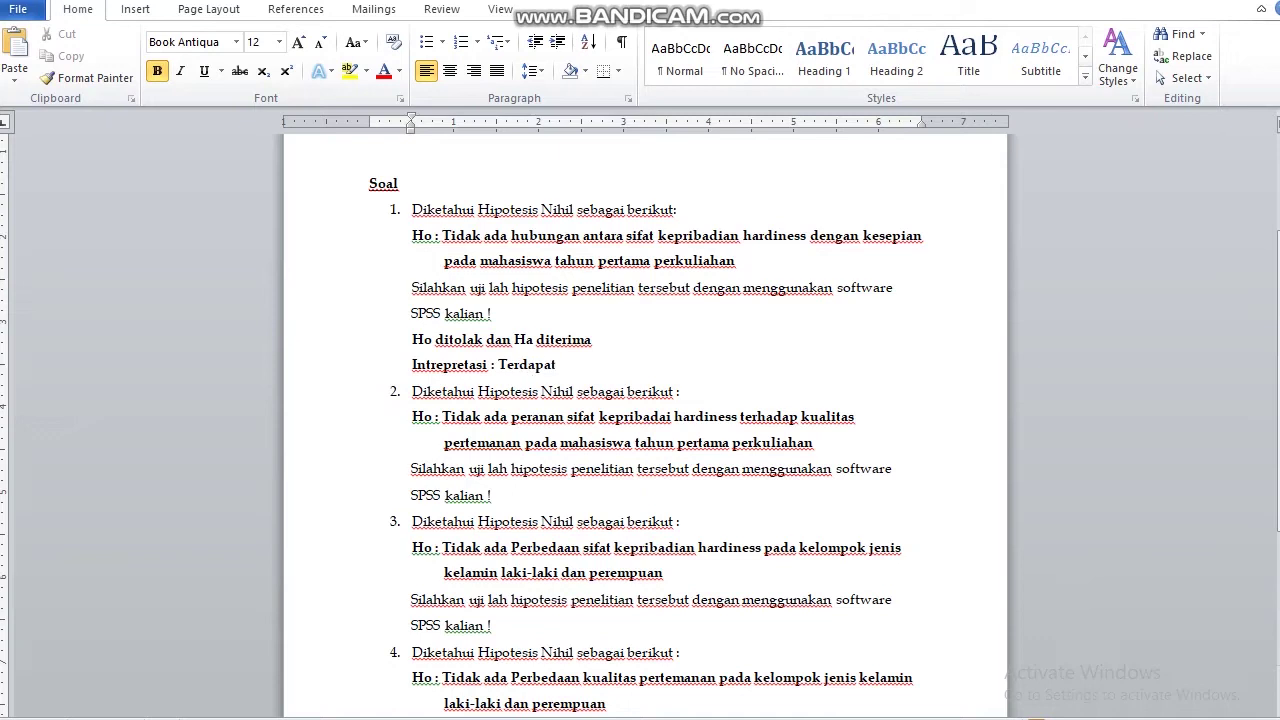
text(n)
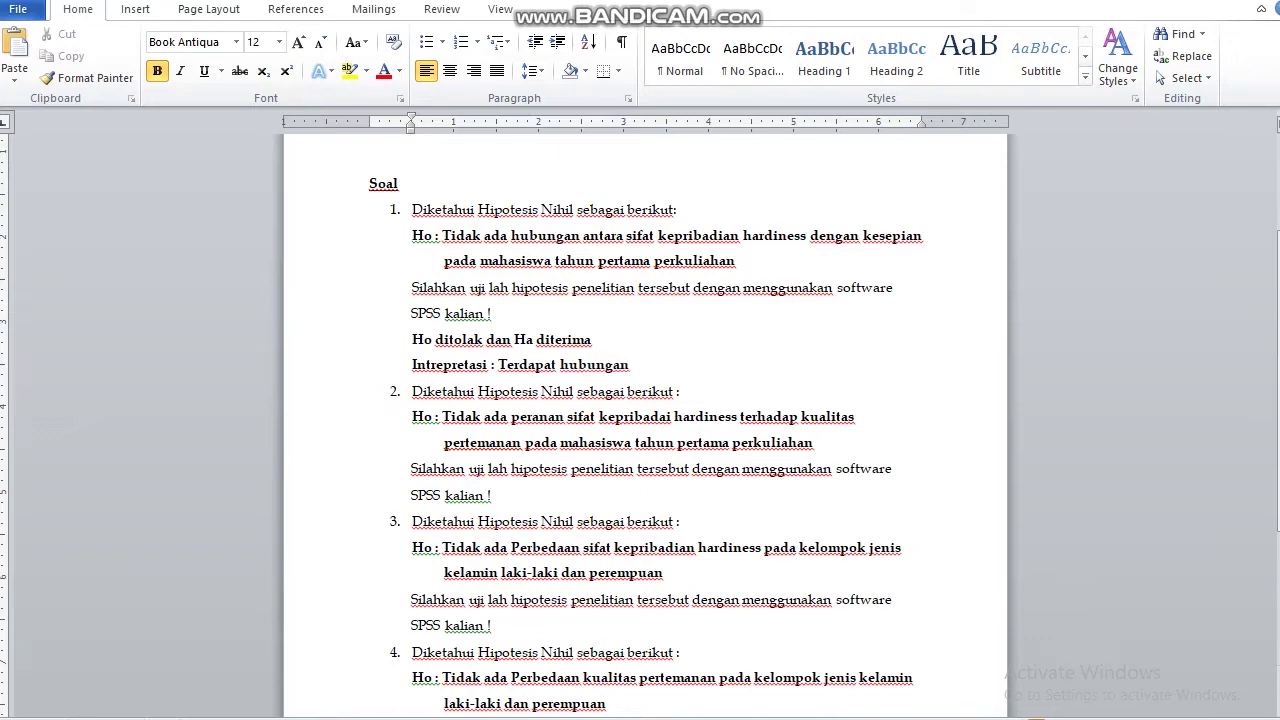
text( antara sifat ke)
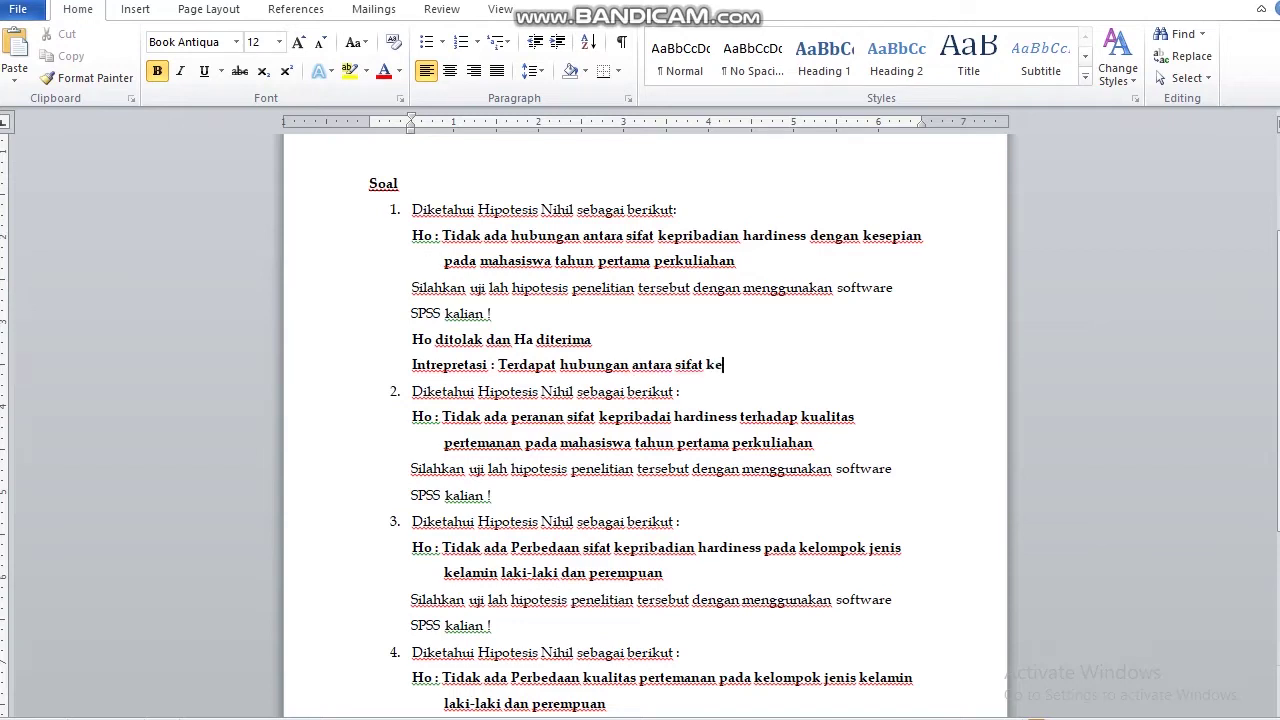
text(pribadian hardiness)
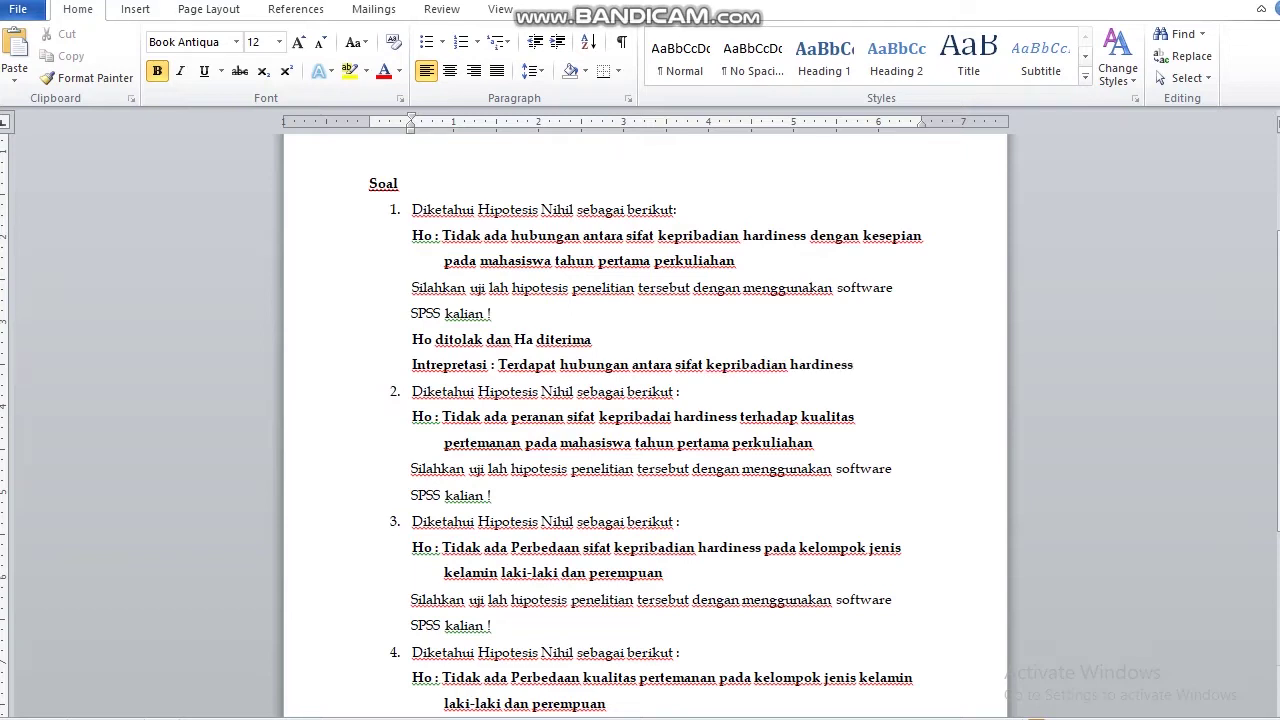
Step: Complete the interpretation with "dengan kesepian pada mahasiswa tahun pertama perkulihan." and give the paragraph a hanging indent
text( dengan kesepi)
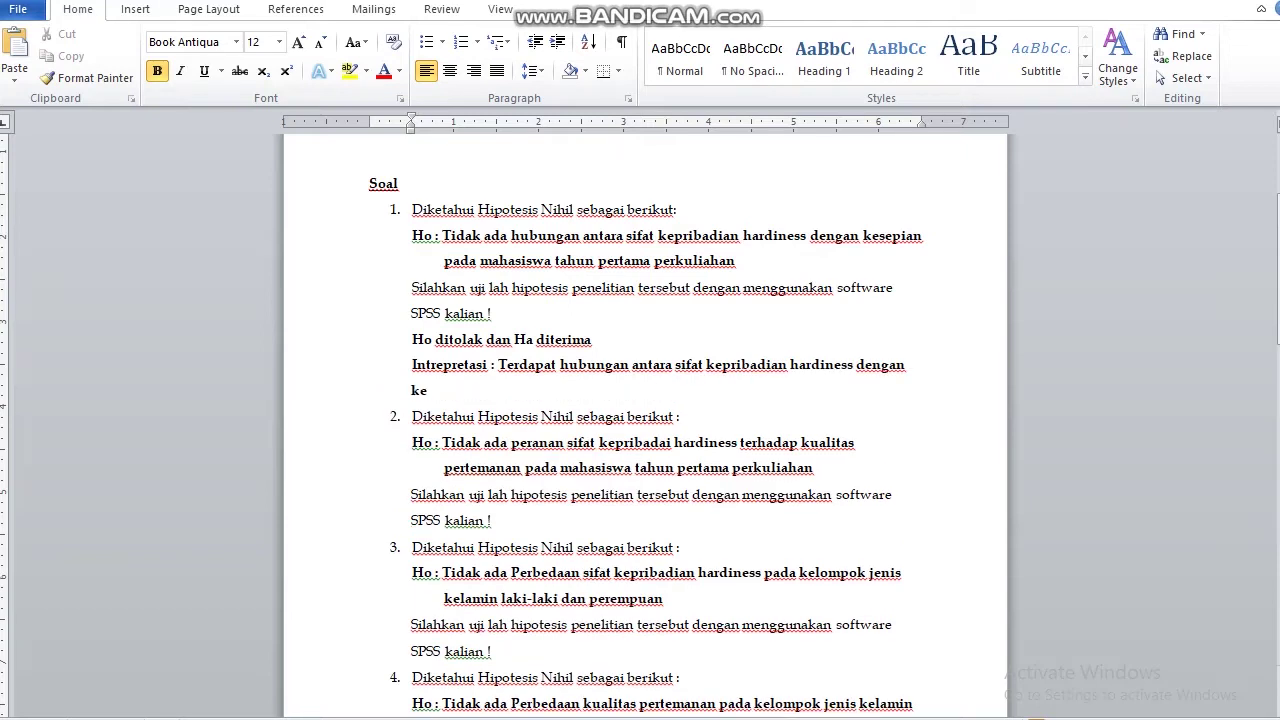
text(an pada mahasi)
key(BackSpace)
key(BackSpace)
key(BackSpace)
key(BackSpace)
text(ahasiwsa)
key(BackSpace)
key(BackSpace)
key(BackSpace)
text(swa tah)
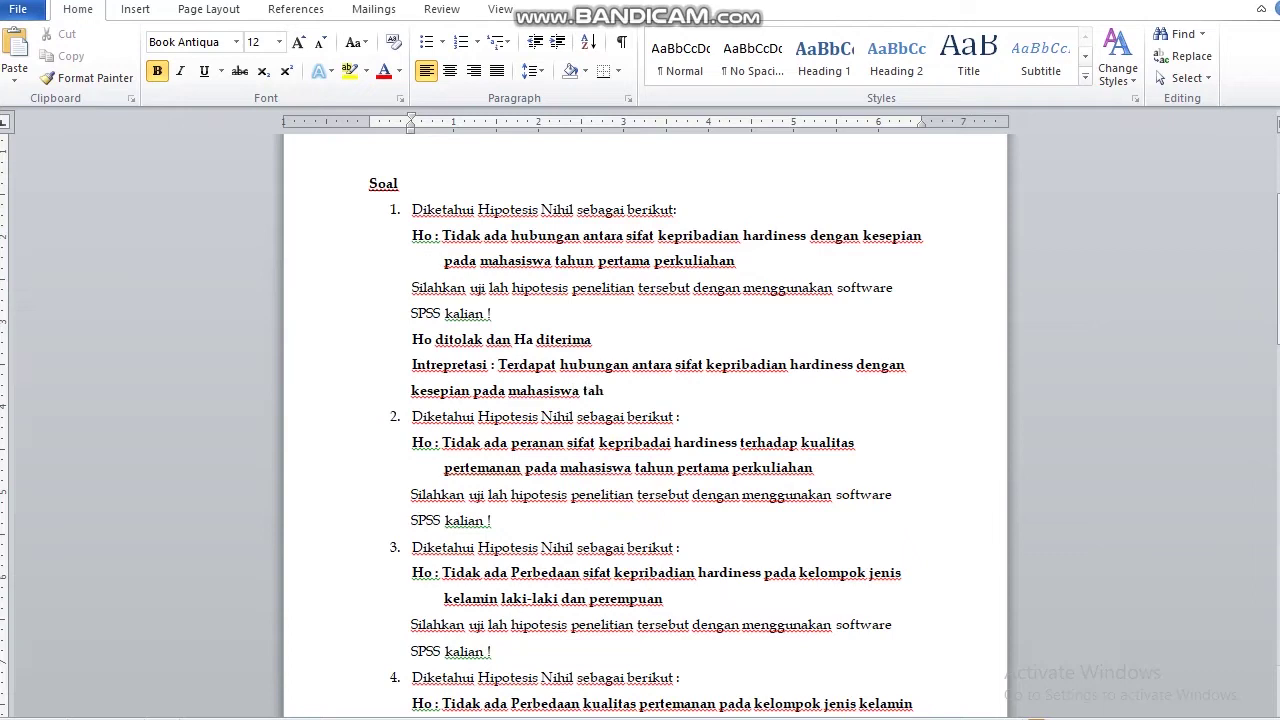
text(un pertama perk)
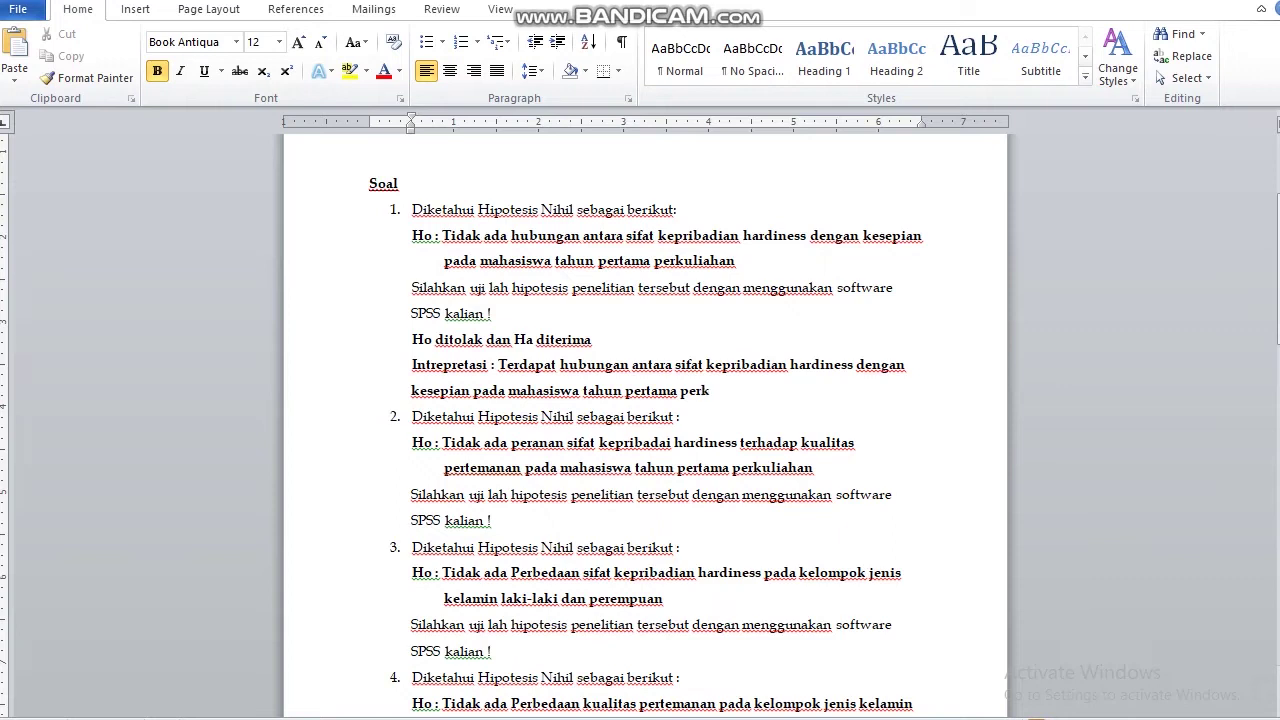
text(ulihan.)
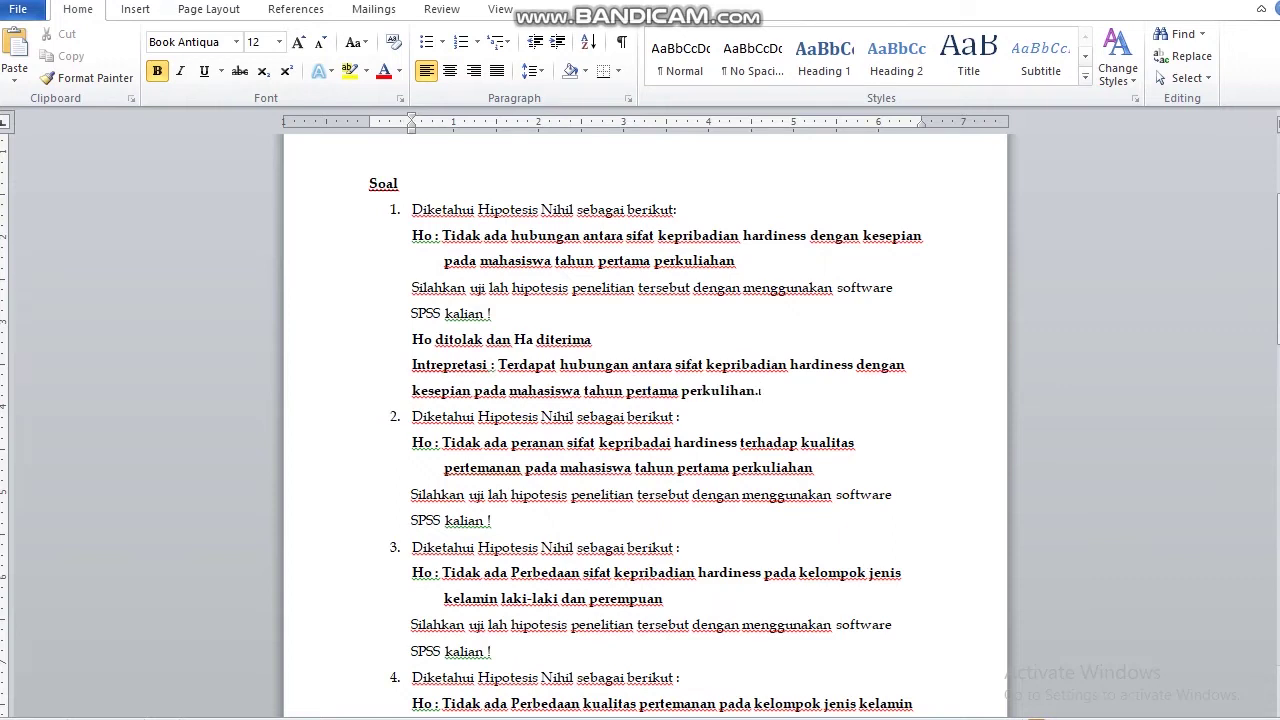
key(ctrl+t)
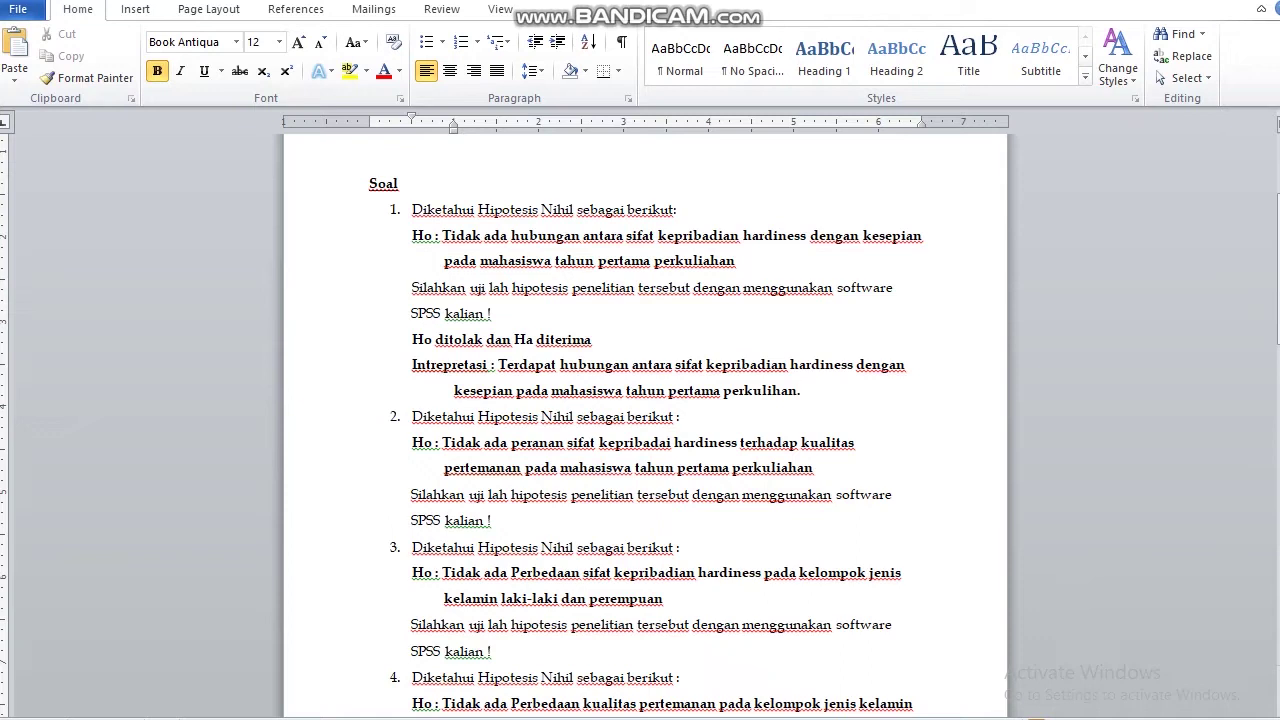
Step: Copy the Hardiness and Kualitas Pertemanan values in A2:B81 of the Excel sheet Data Soal 2 and switch to the SPSS dataset
scroll(640, 420, down, 1)
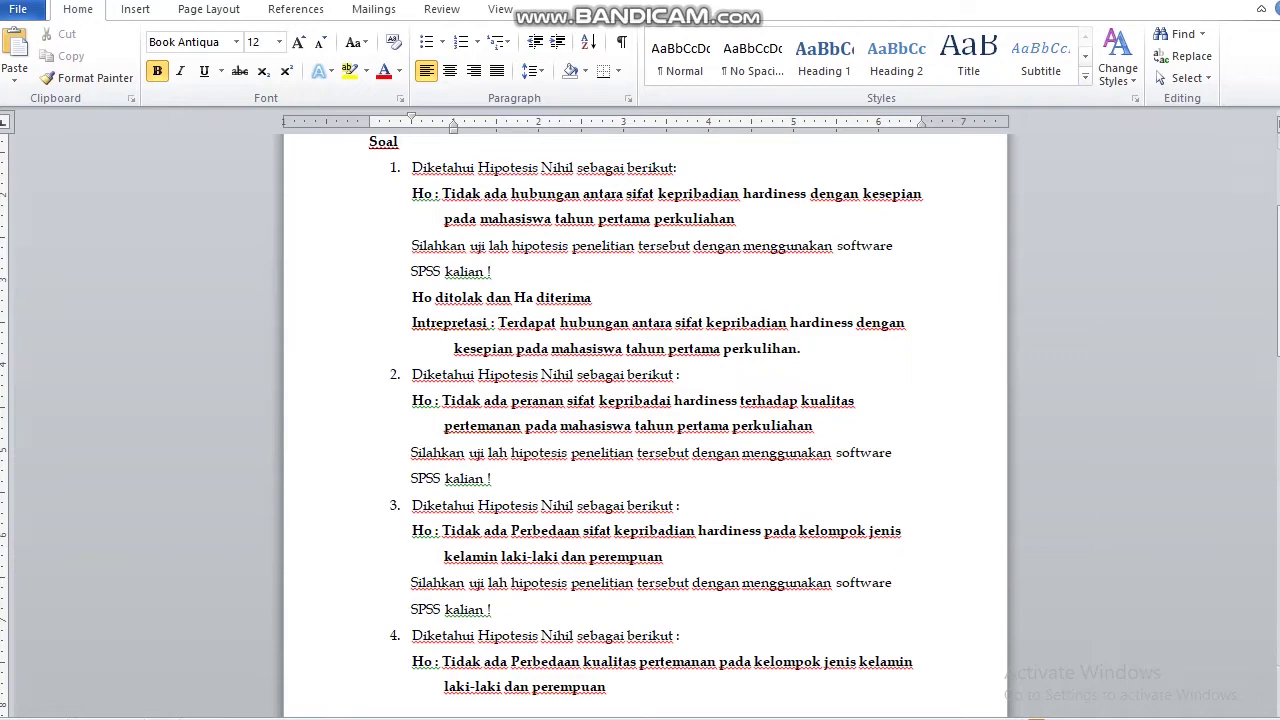
key(alt+Tab)
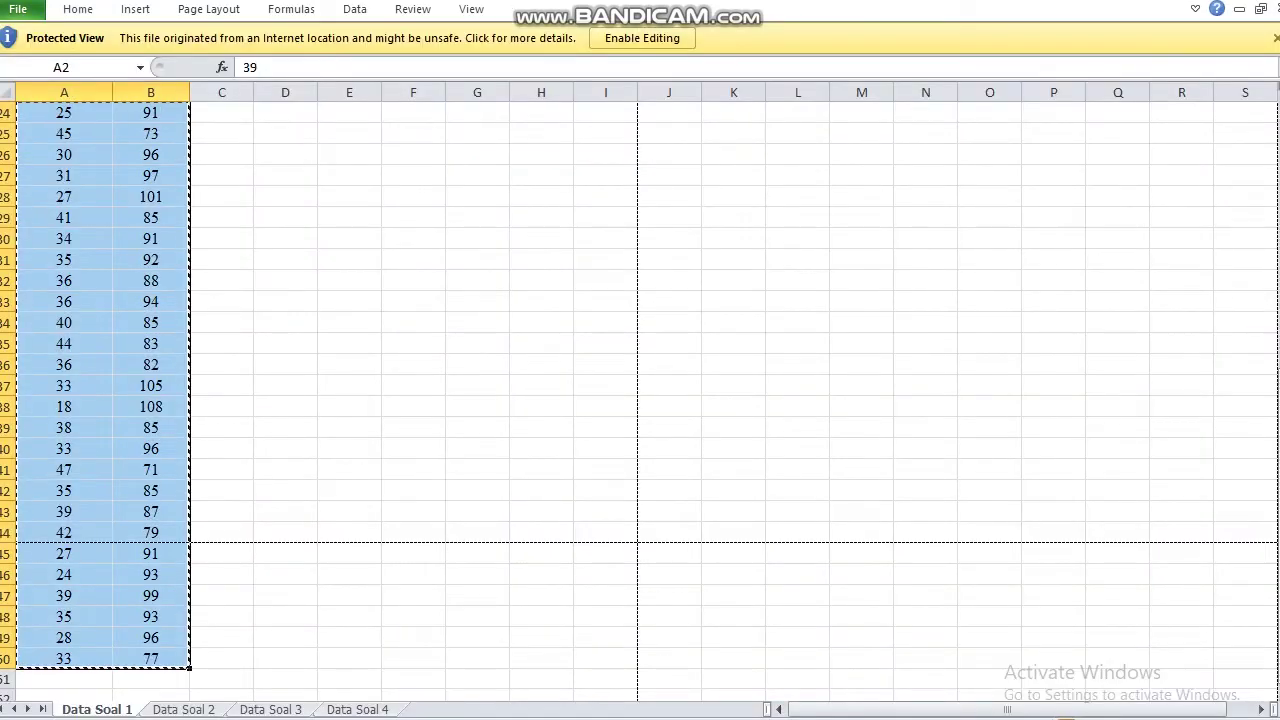
key(ctrl+Page_Down)
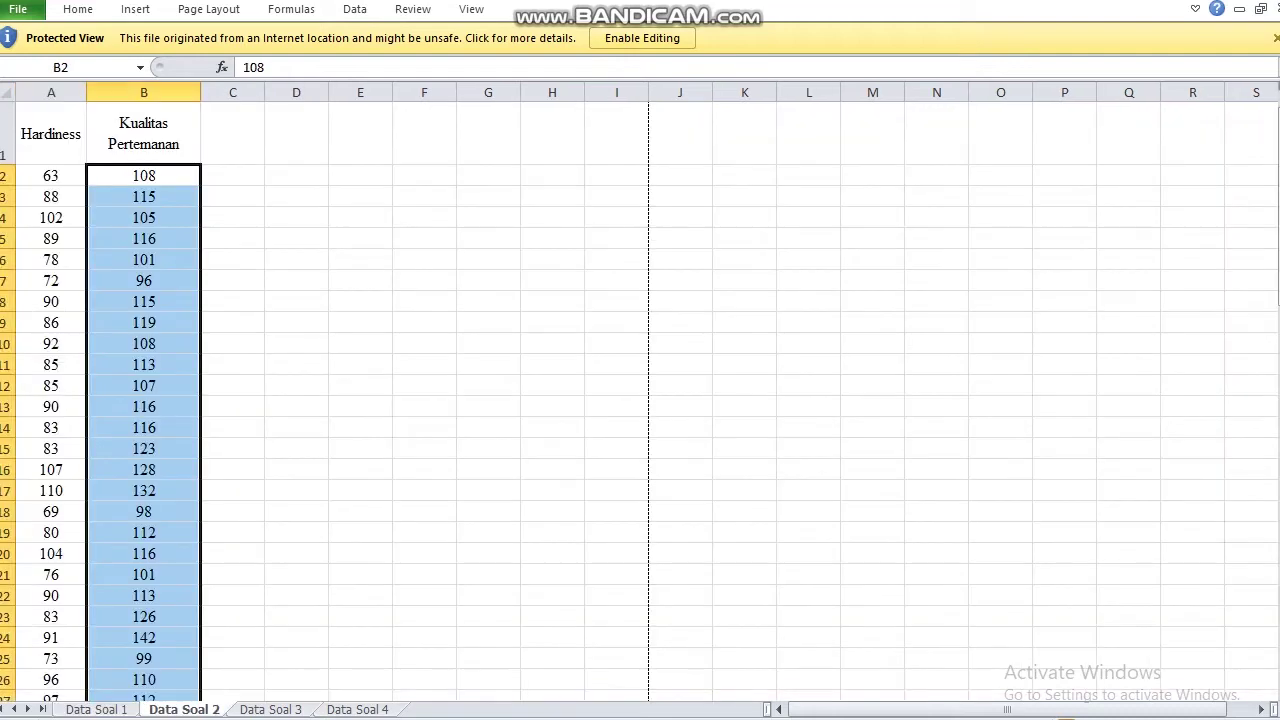
drag(51, 175, 190, 668)
key(ctrl+c)
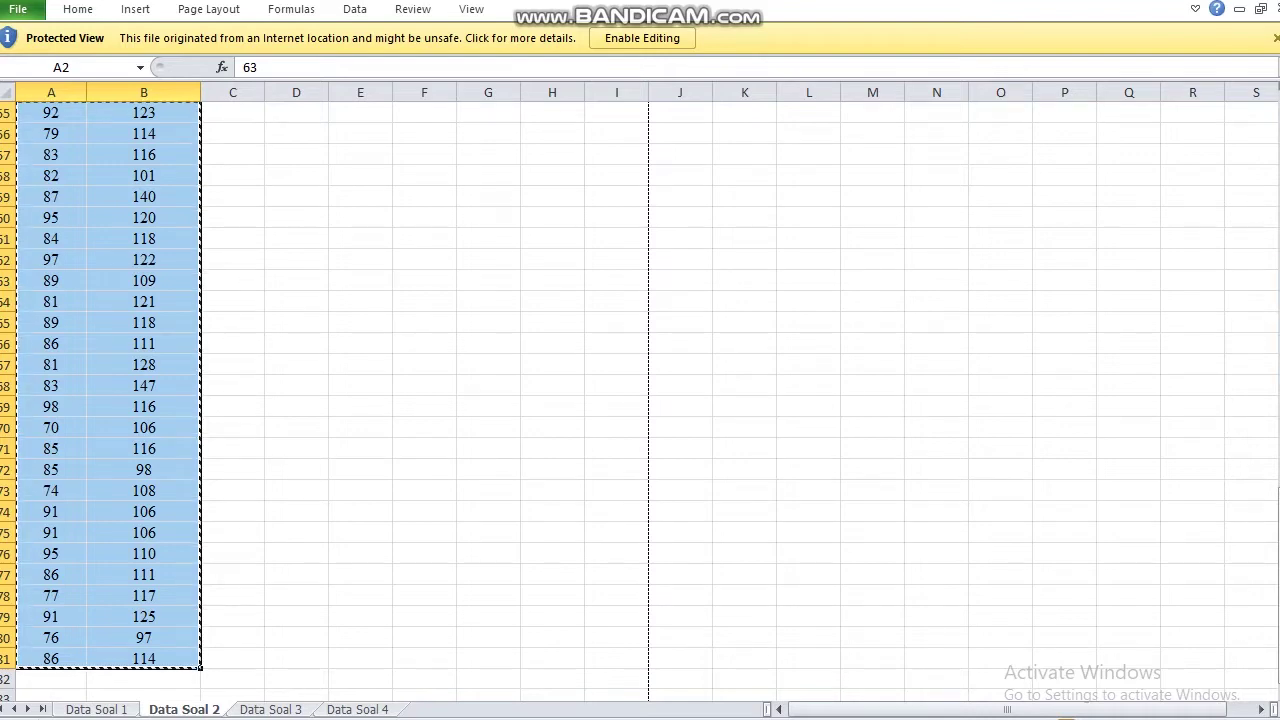
click(1279, 298)
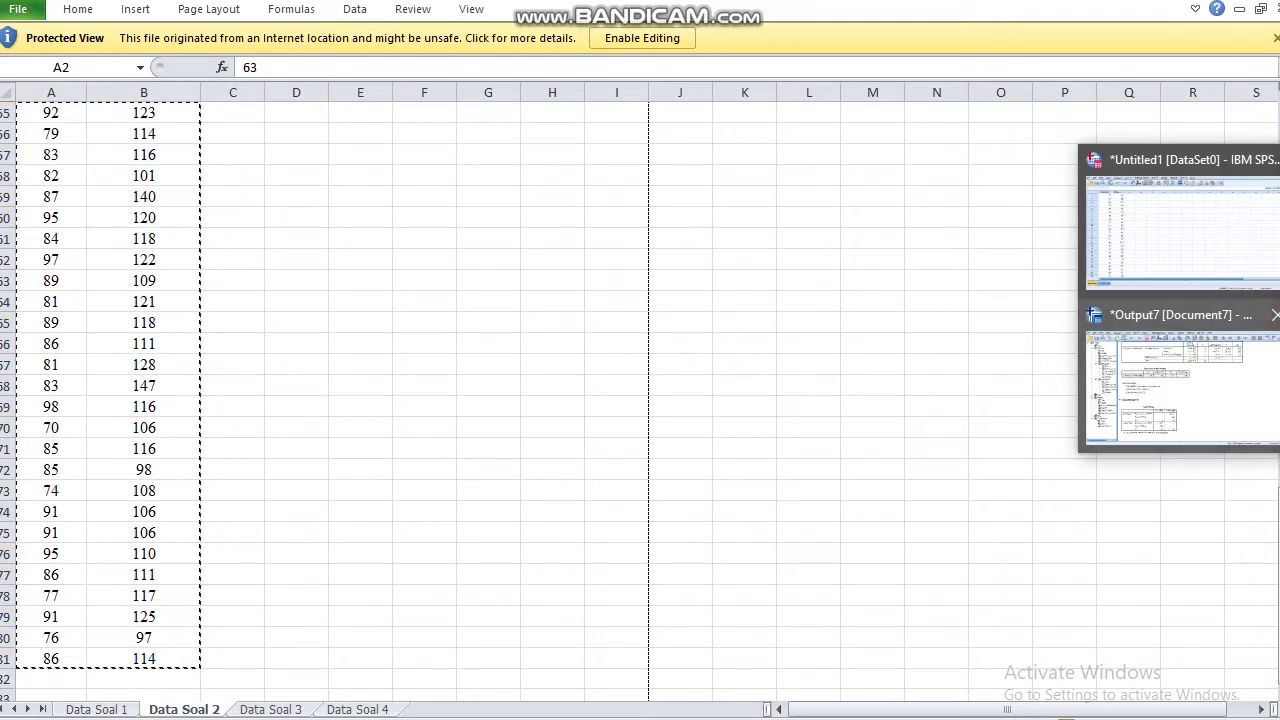
click(1180, 225)
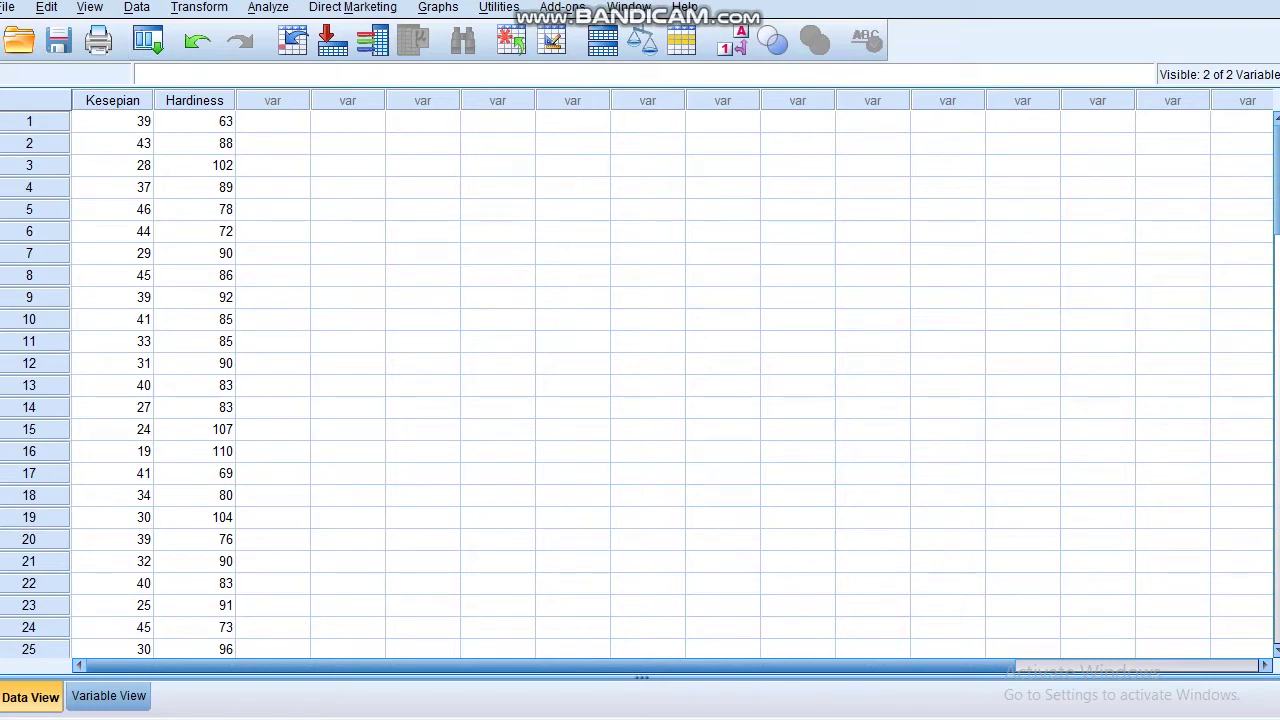
Step: Close the previous SPSS output without saving it and paste the copied values into a new, empty dataset
mouse_move(1279, 298)
click(1254, 315)
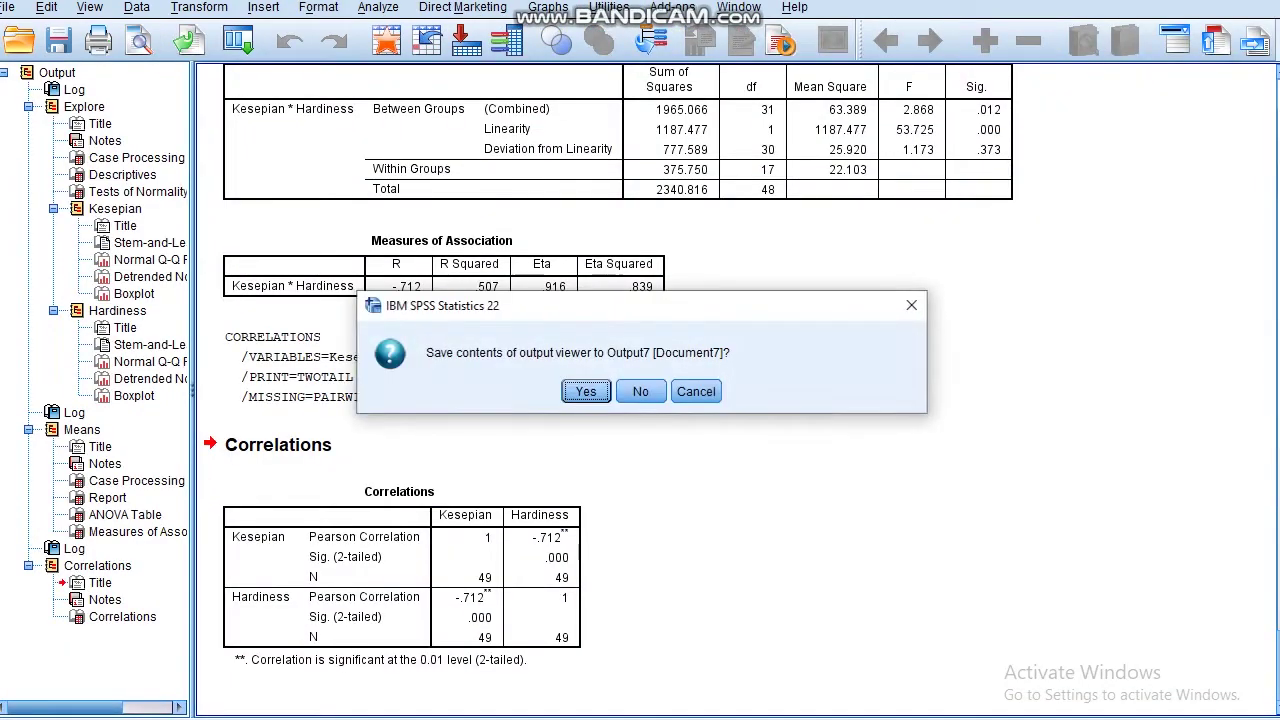
click(640, 391)
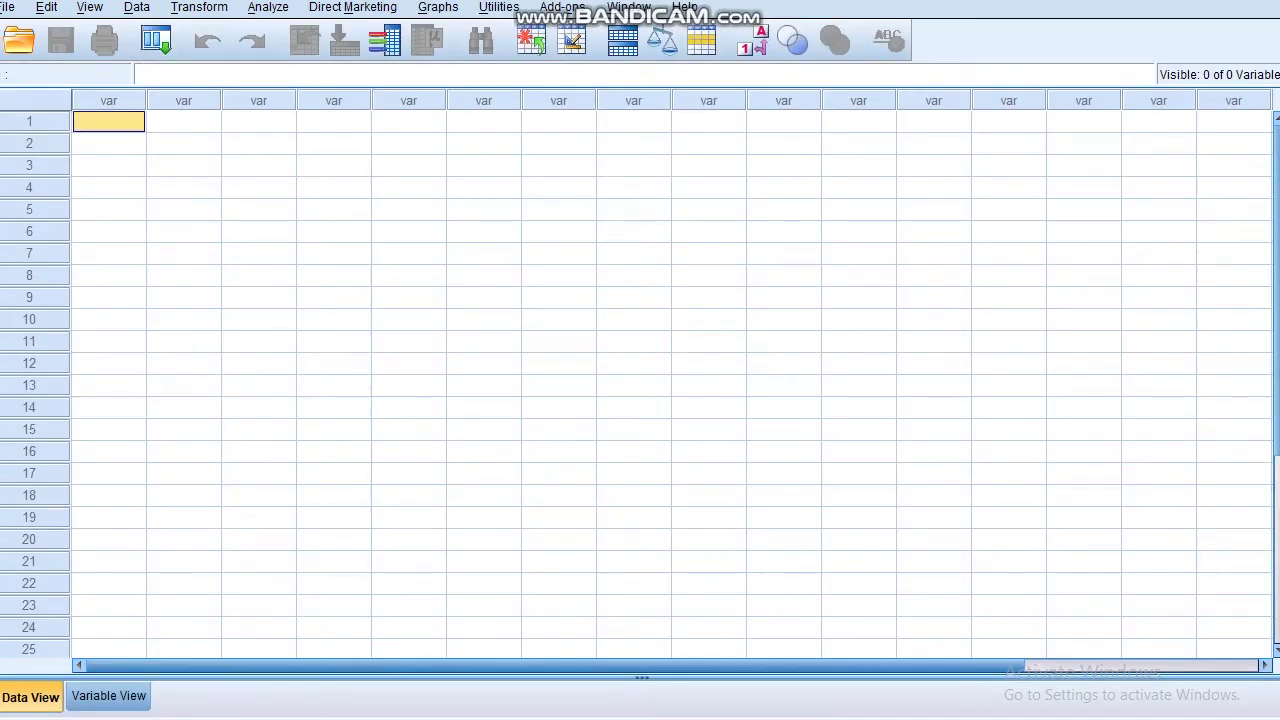
key(ctrl+v)
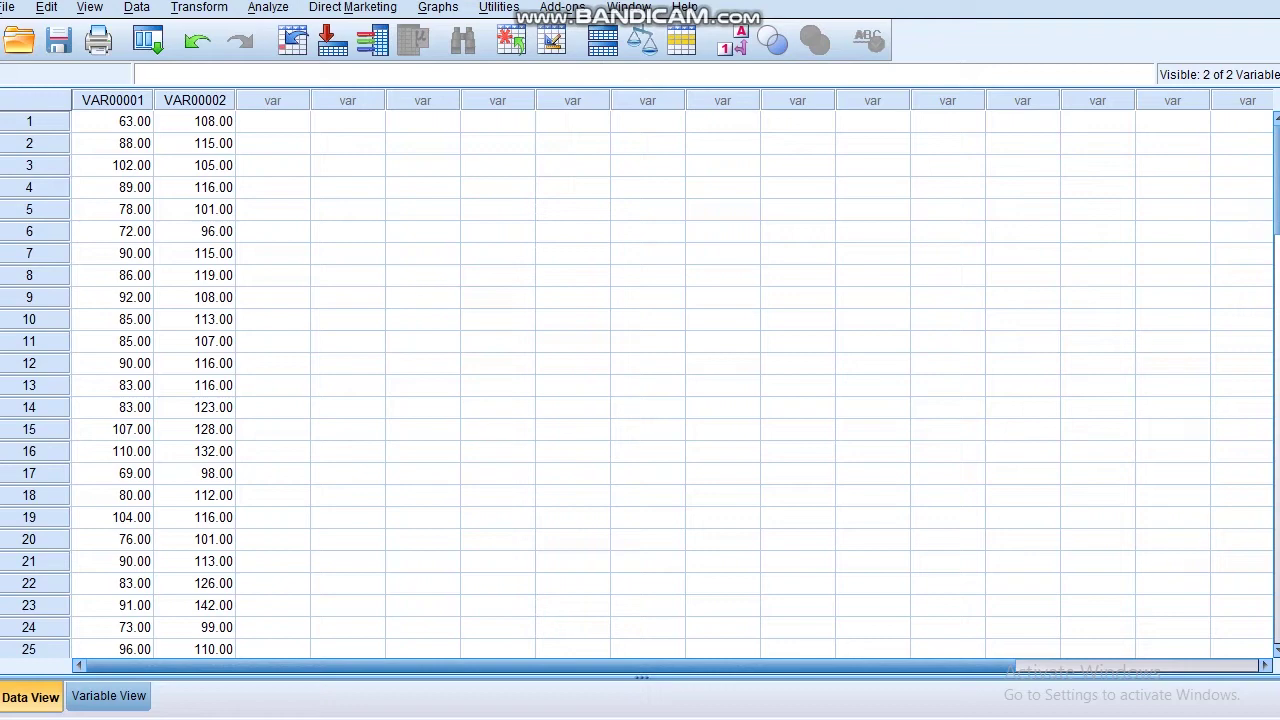
Step: Check the column headings of the Excel sheet Data Soal 2 and return to the new SPSS dataset's variable definitions
click(108, 696)
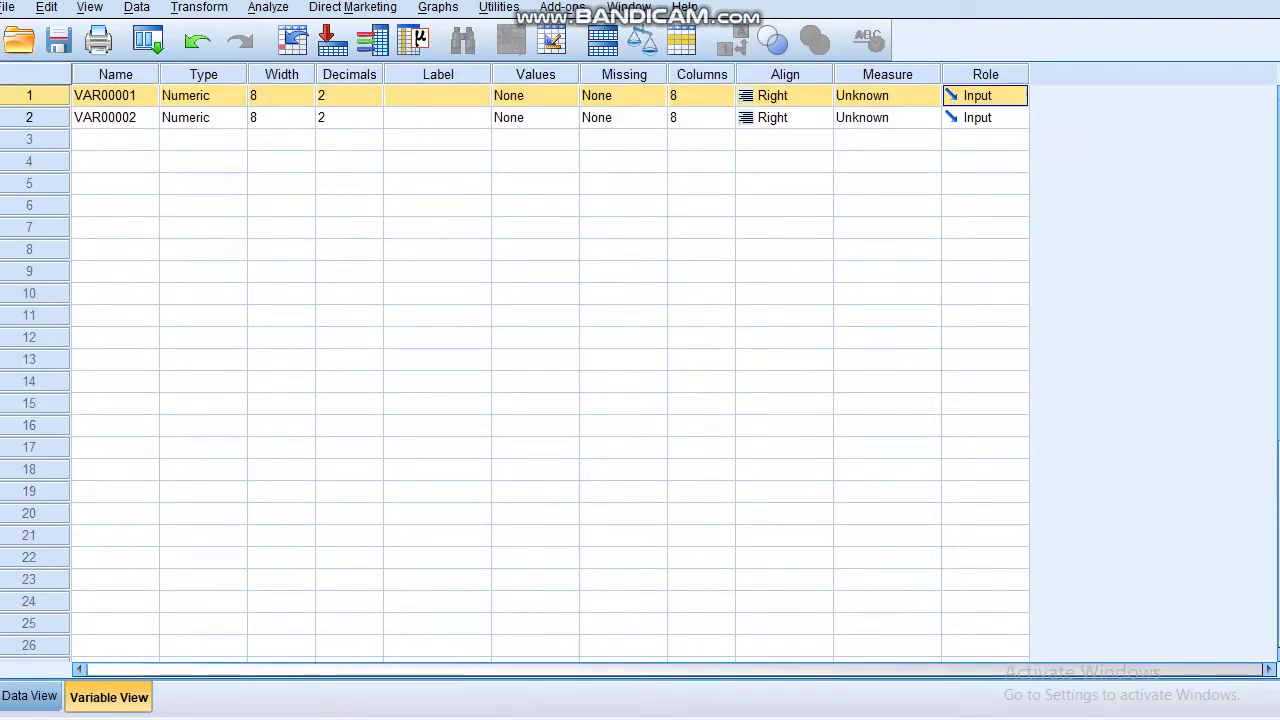
key(alt+Tab)
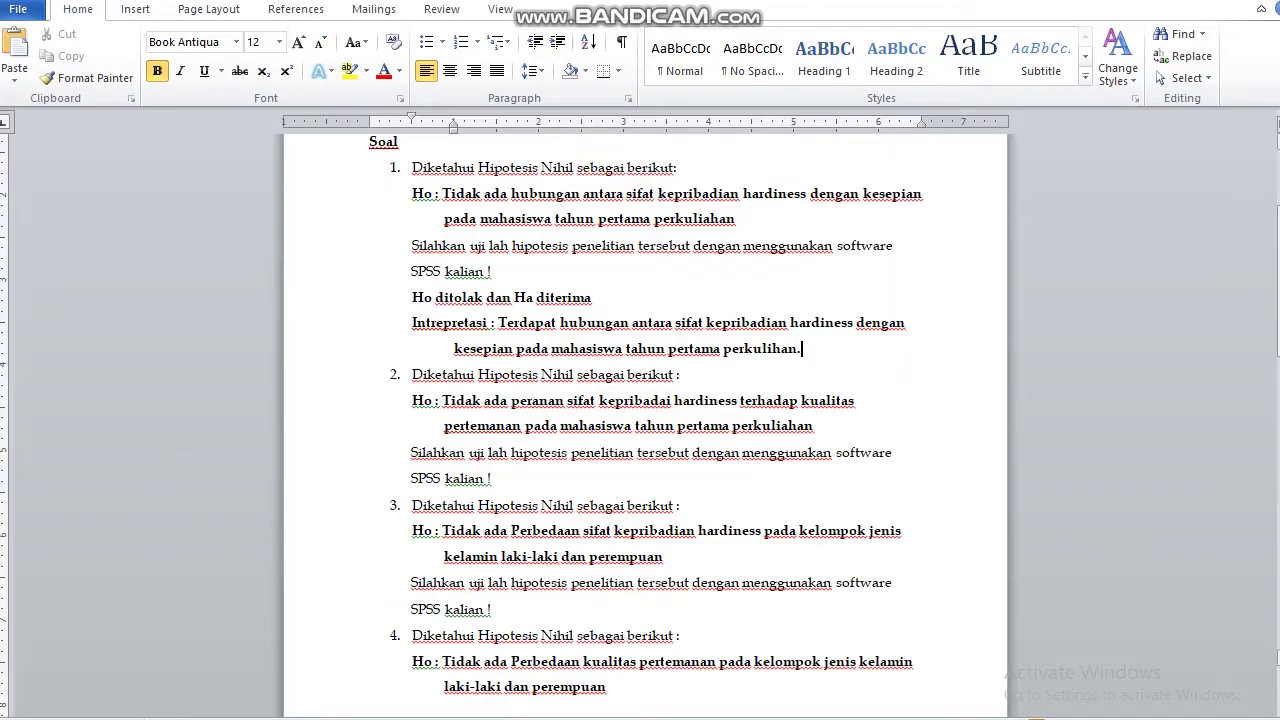
key(alt+Tab)
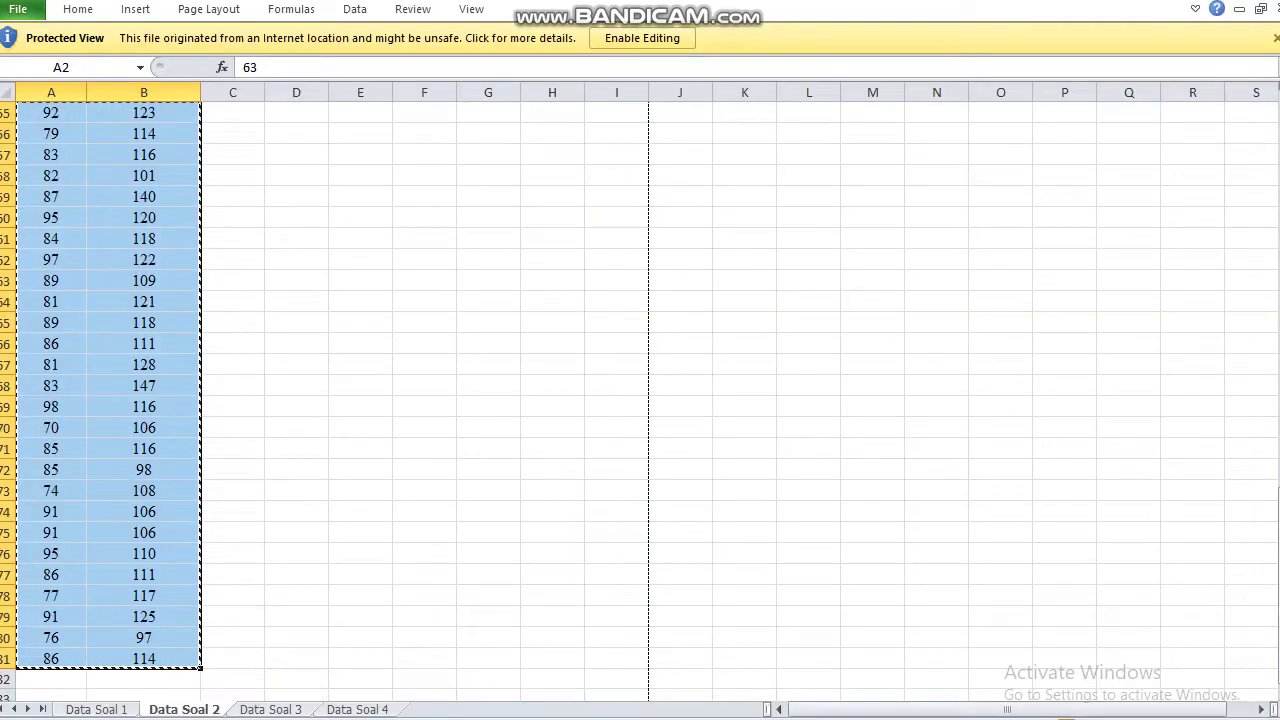
scroll(300, 400, up, 20)
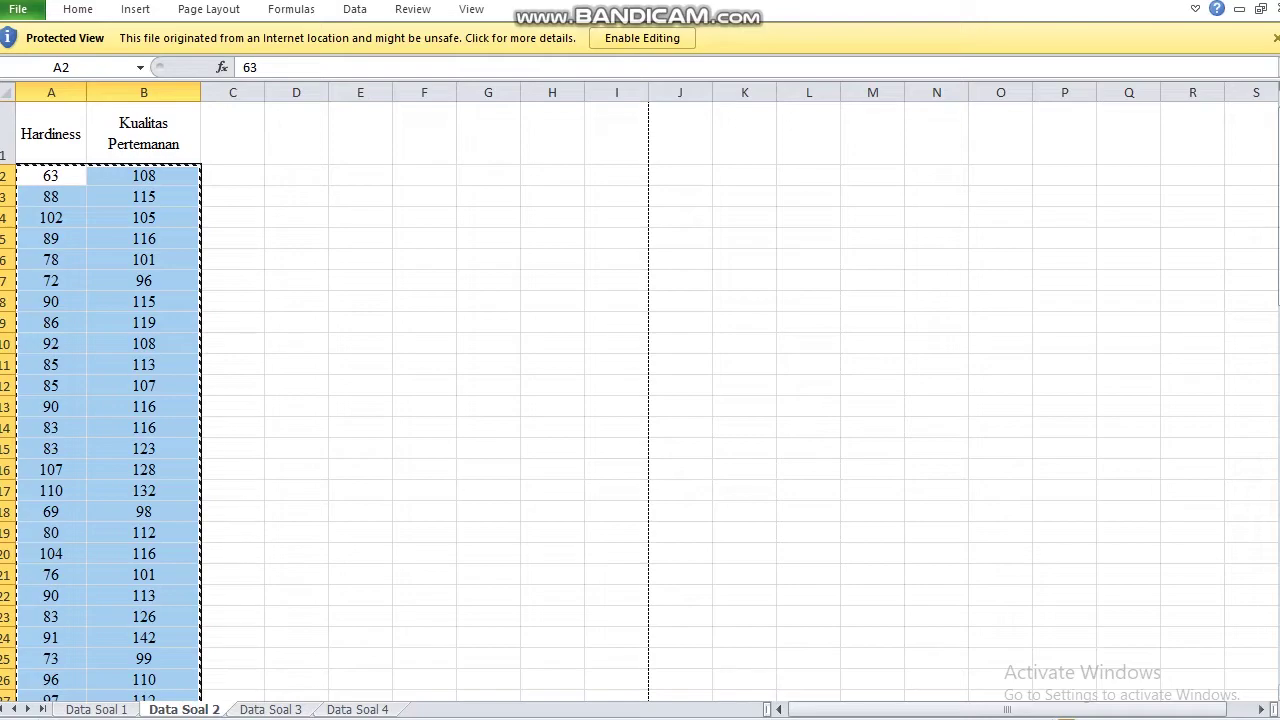
click(1279, 299)
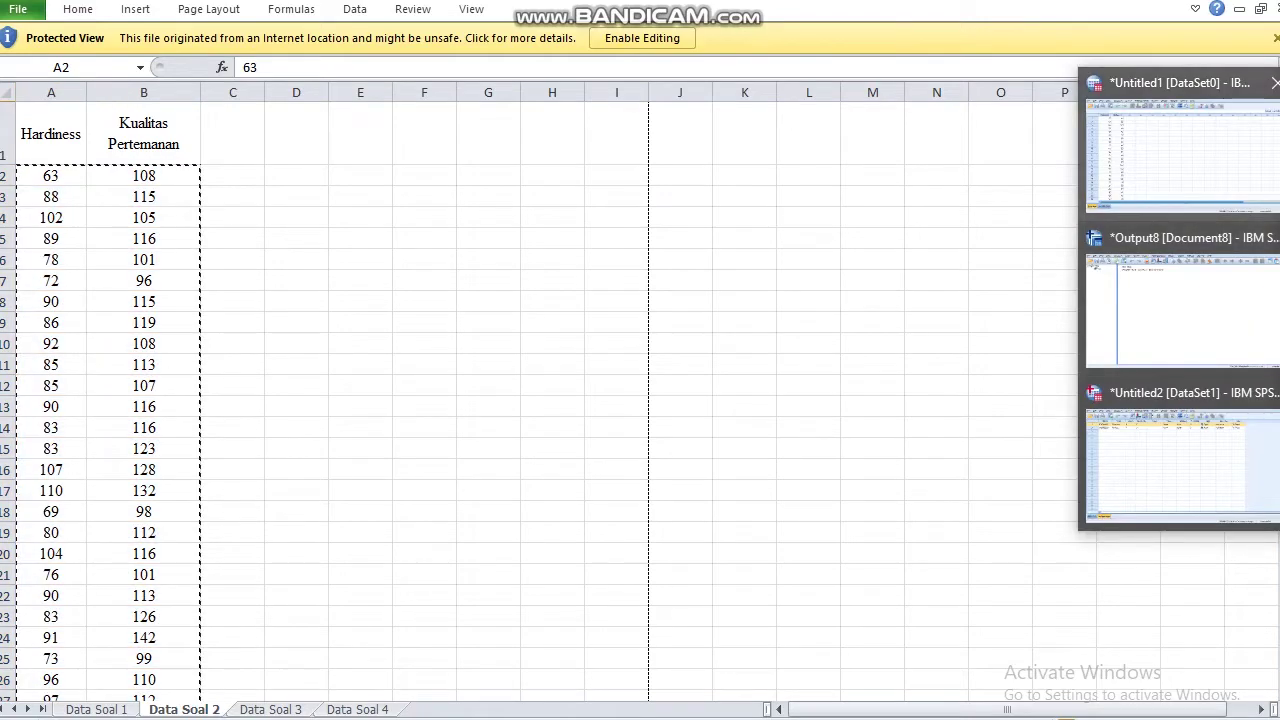
click(1200, 147)
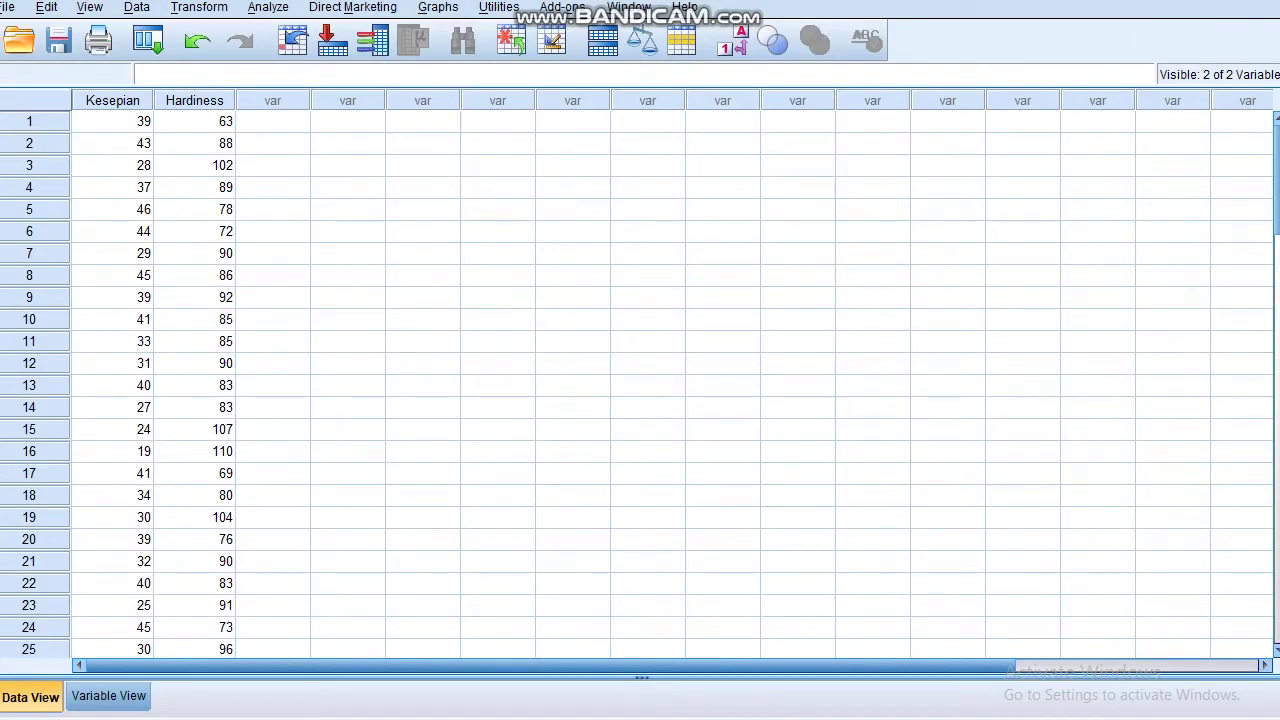
click(1279, 299)
click(1200, 457)
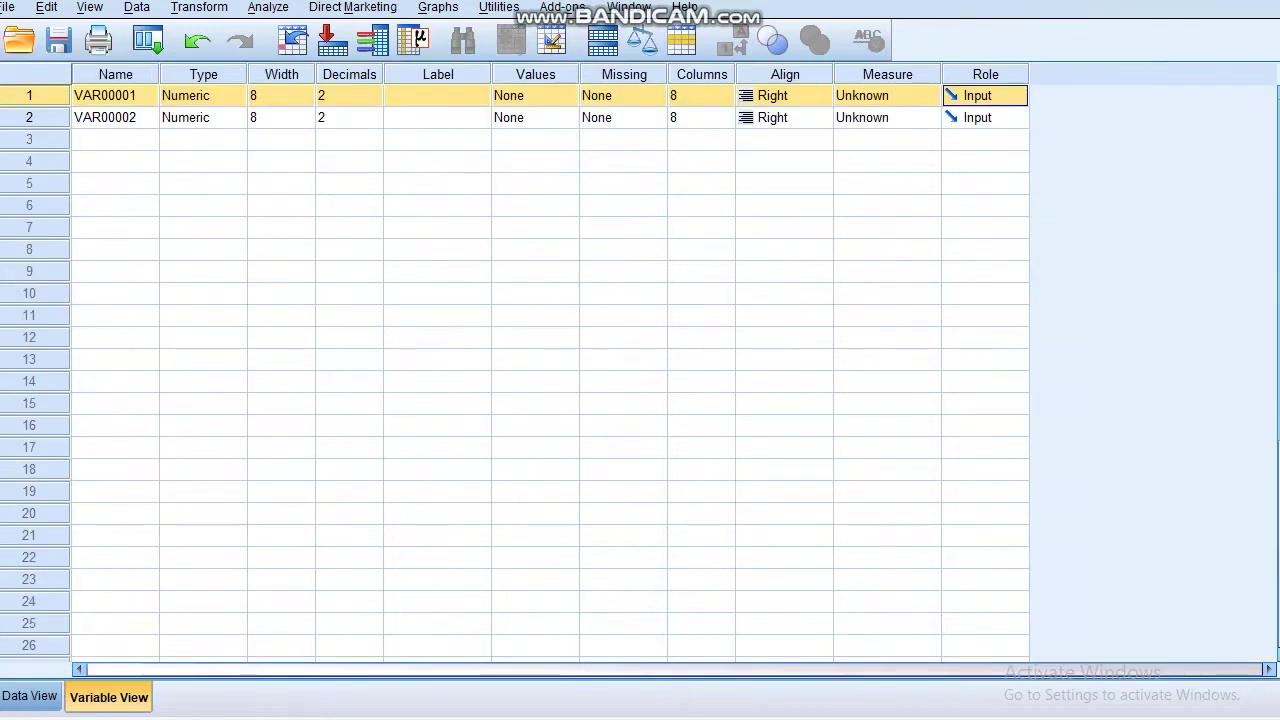
Step: Rename the first variable of the new dataset as Hardiness
double_click(109, 96)
key(shift+Left)
key(shift+Left)
key(shift+Left)
key(shift+Left)
key(shift+Left)
key(shift+Left)
key(shift+Left)
key(shift+Left)
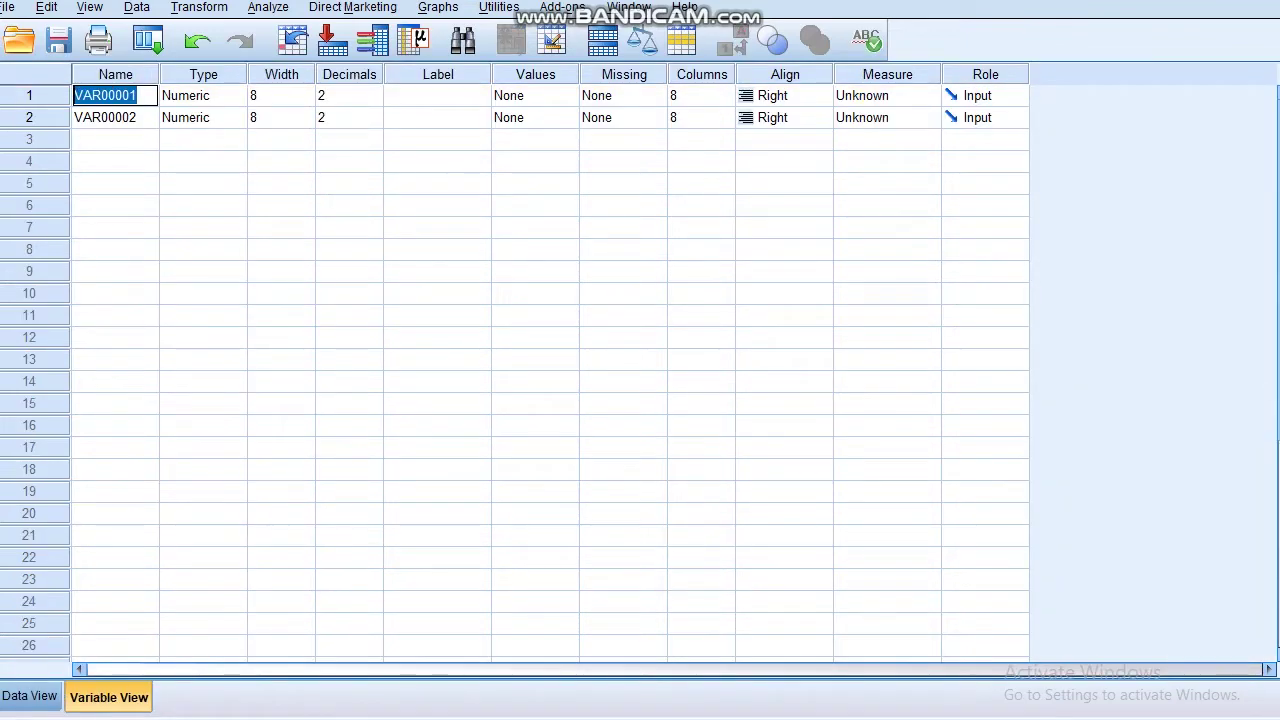
text(Hardiness)
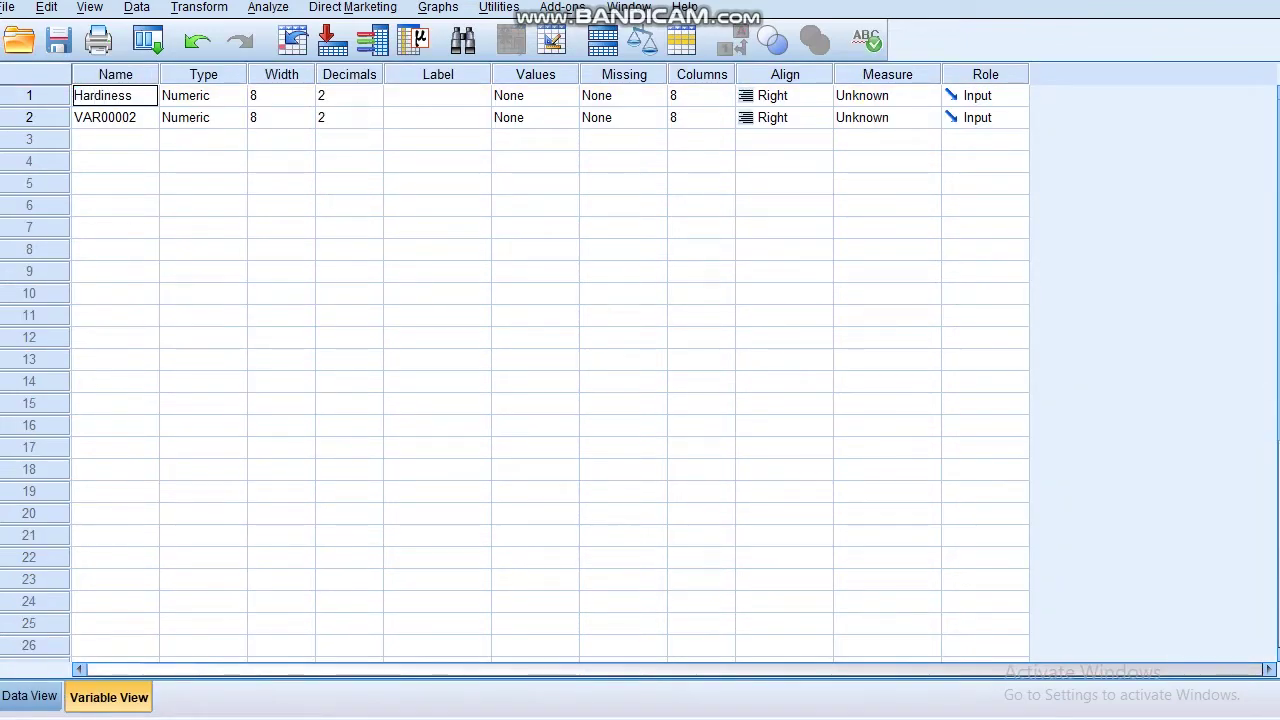
Step: Rename the second variable as Kualitas_Pertemanan
key(Return)
text(Kualitas Pe)
key(BackSpace)
key(BackSpace)
key(BackSpace)
key(BackSpace)
text(a)
key(BackSpace)
text(s_Pertemenan)
key(BackSpace)
key(BackSpace)
key(BackSpace)
key(BackSpace)
text(anan)
Step: Set the decimals of both Hardiness and Kualitas_Pertemanan to 0
click(415, 101)
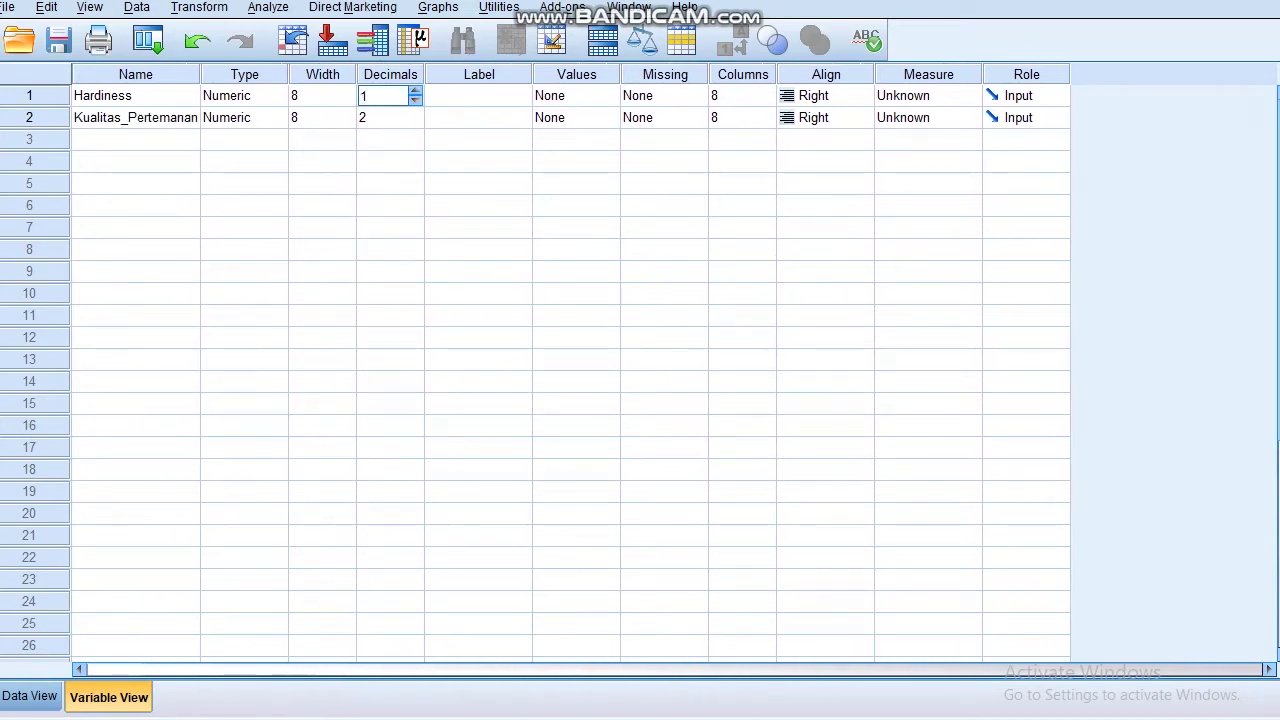
click(385, 117)
click(415, 113)
click(415, 123)
click(415, 123)
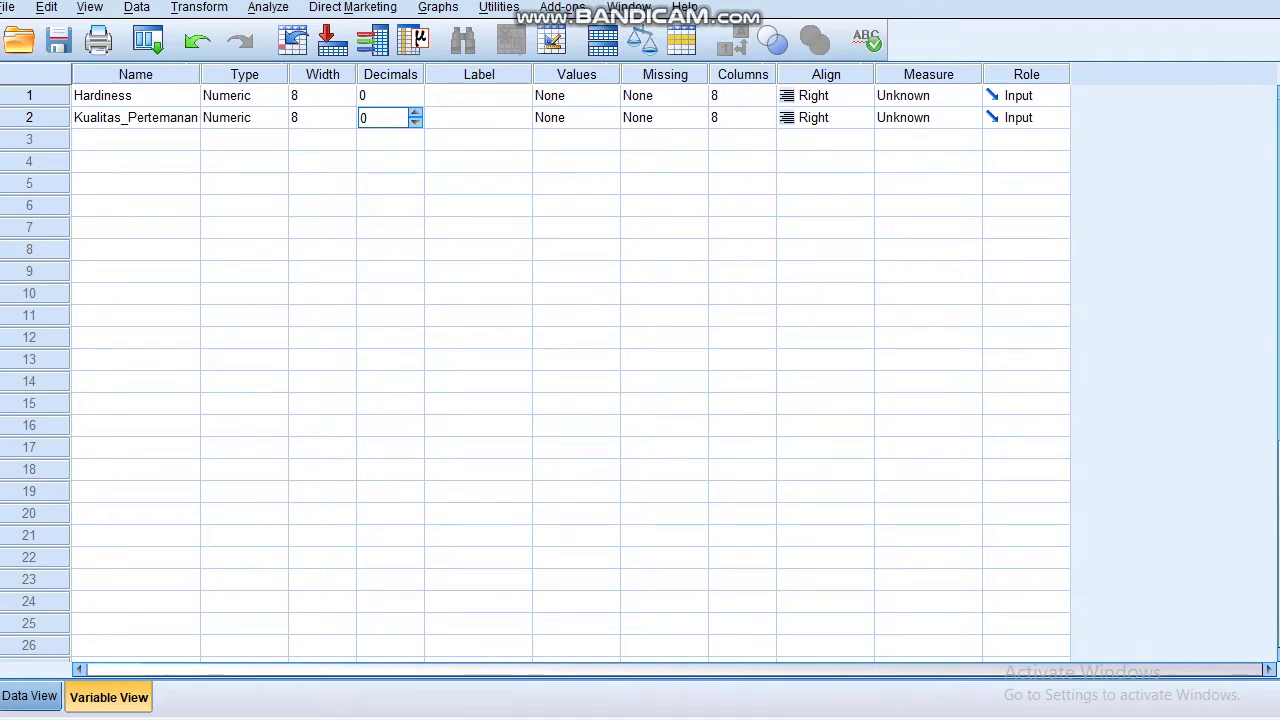
Step: Return to the data values and set up an Explore analysis with Hardiness and Kualitas_Pertemanan as dependent variables
click(30, 696)
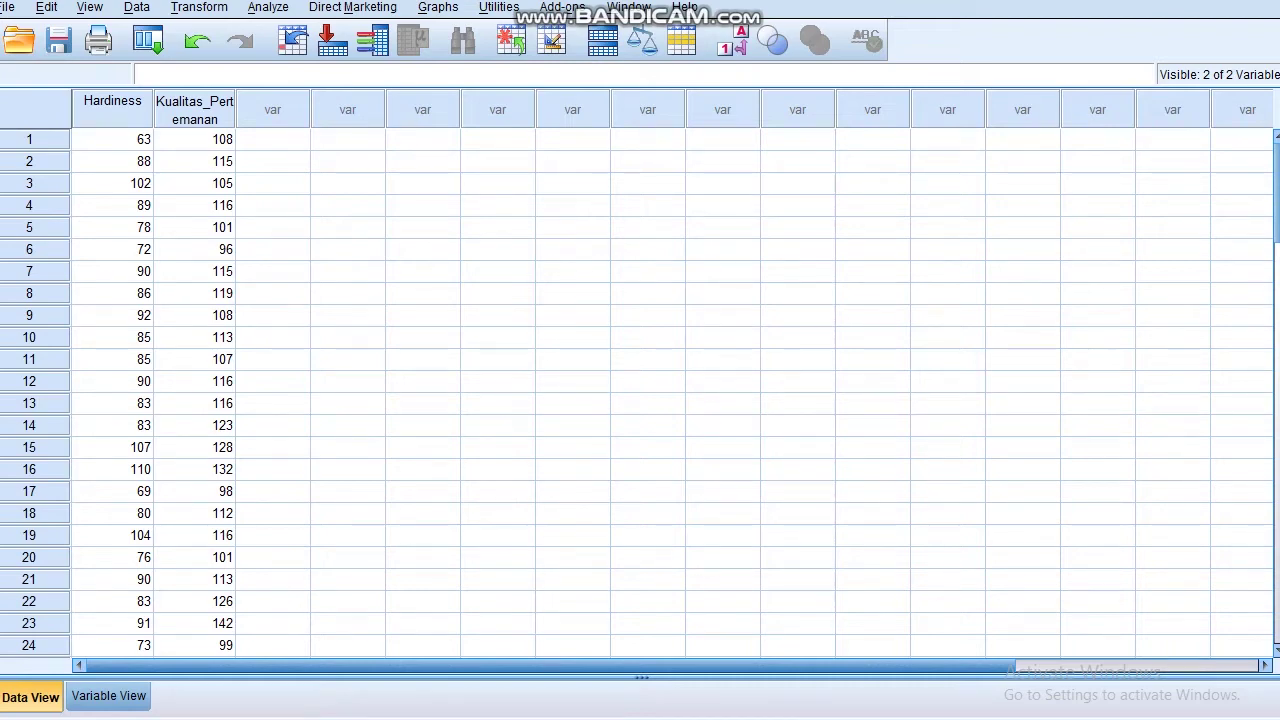
click(268, 7)
mouse_move(330, 124)
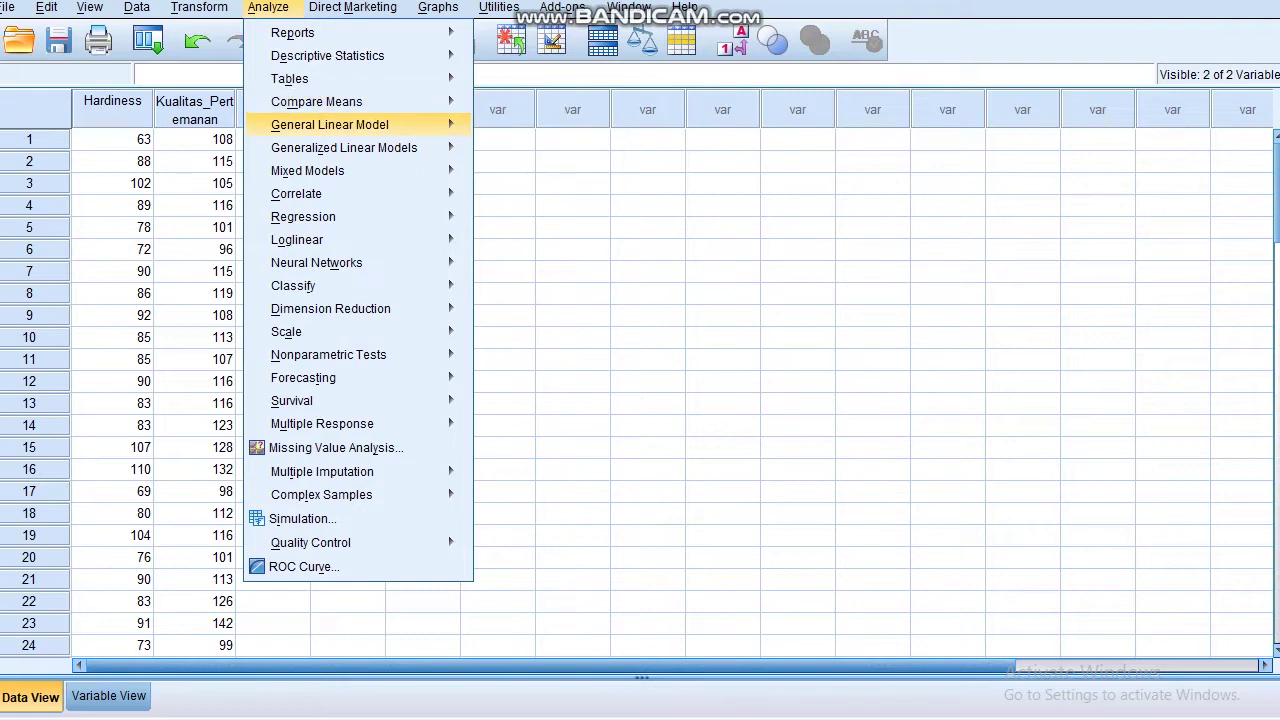
mouse_move(327, 55)
click(520, 109)
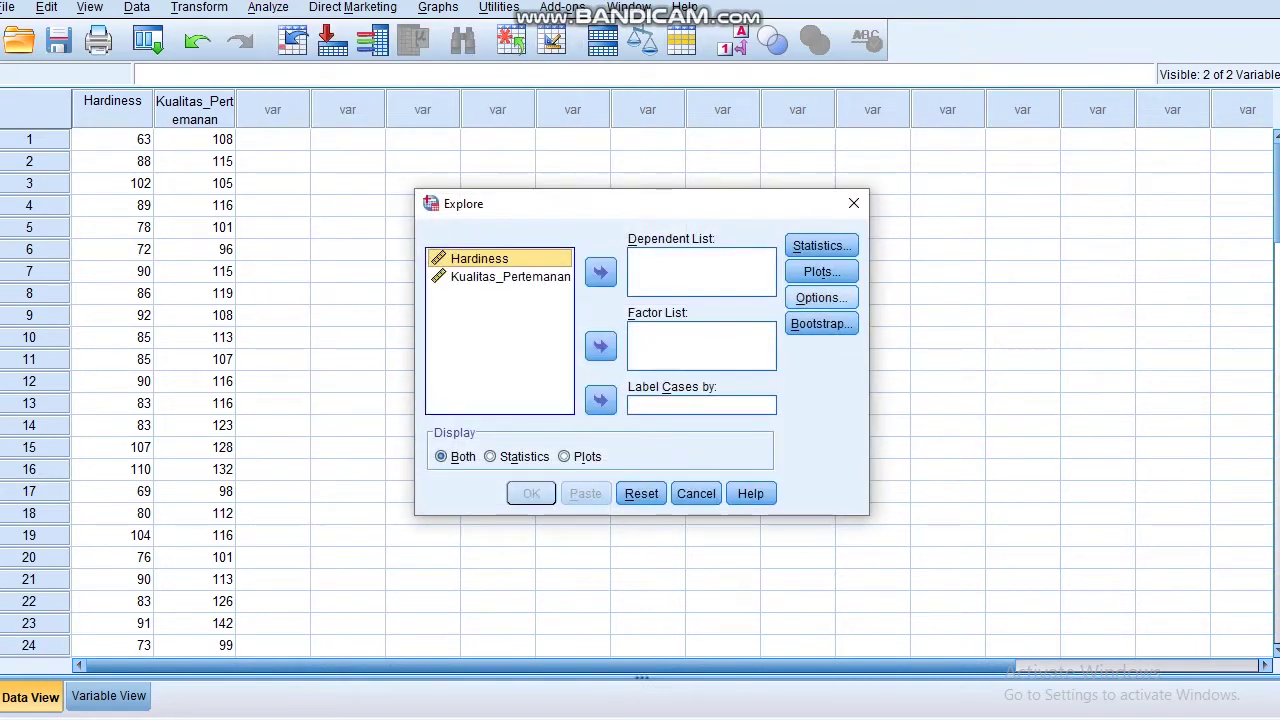
shift+click(510, 277)
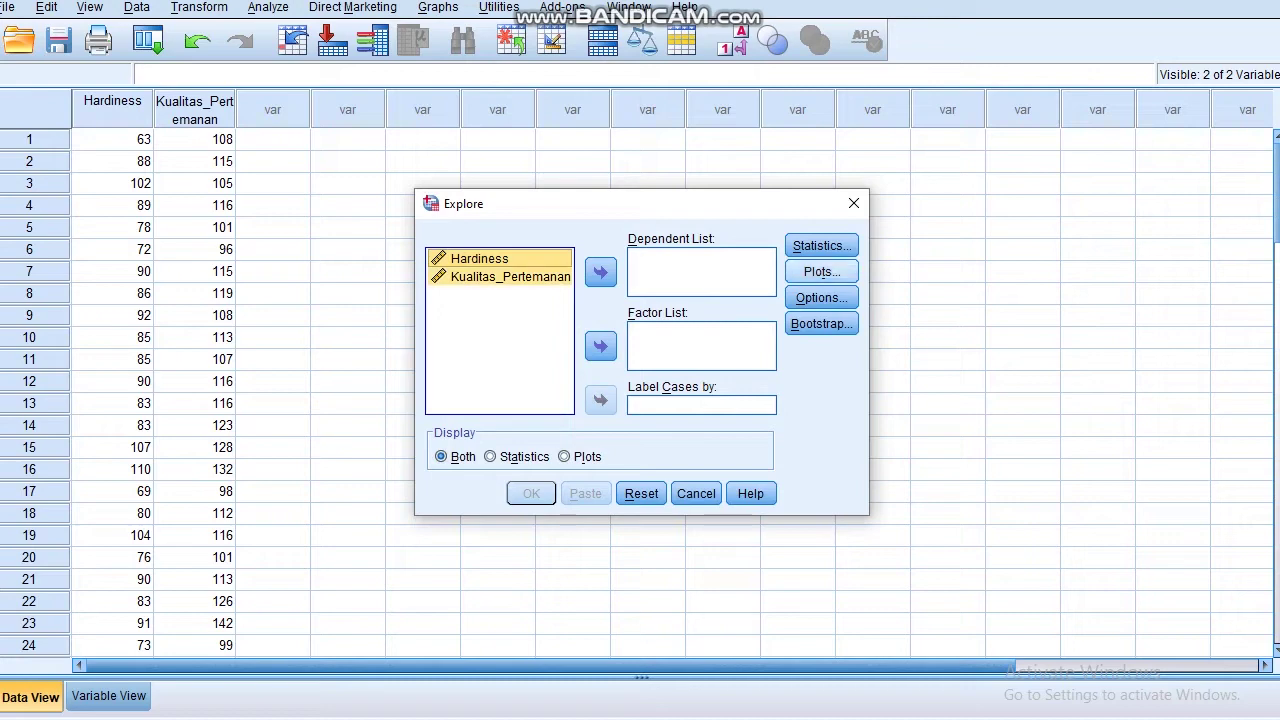
click(822, 272)
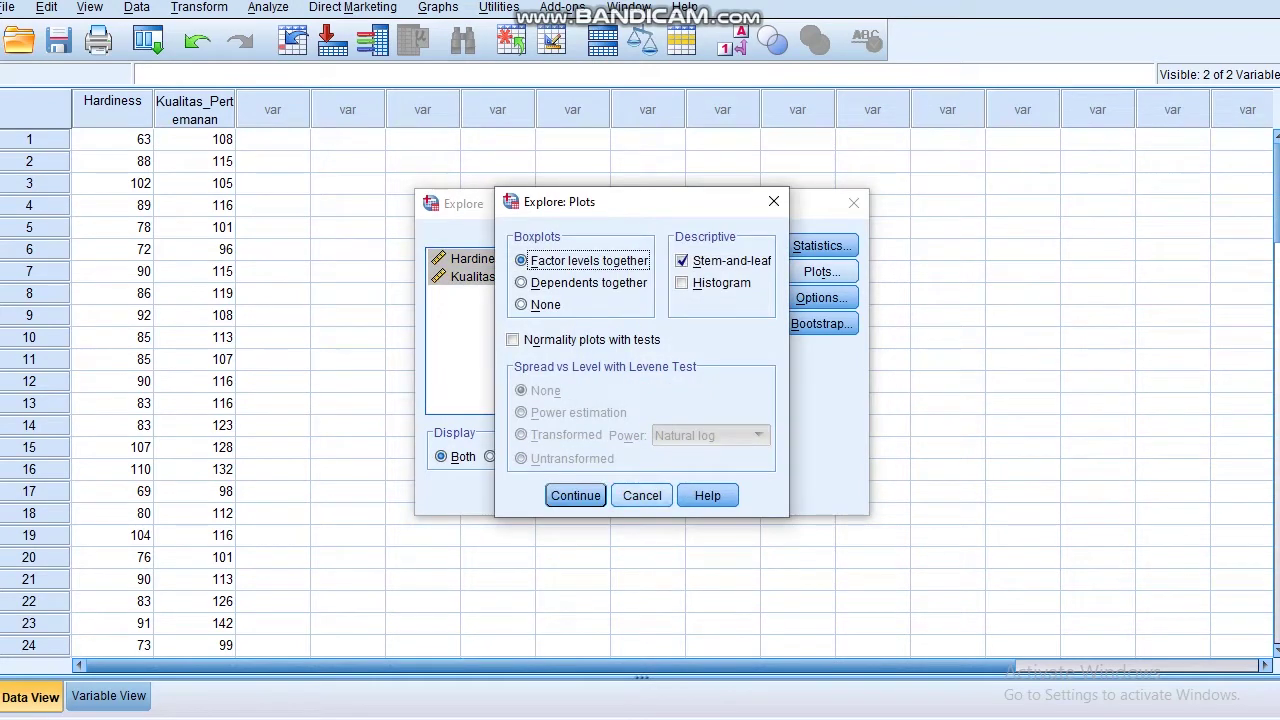
click(641, 495)
click(600, 272)
Step: Run the Explore analysis with normality plots with tests and examine the Tests of Normality table
click(822, 272)
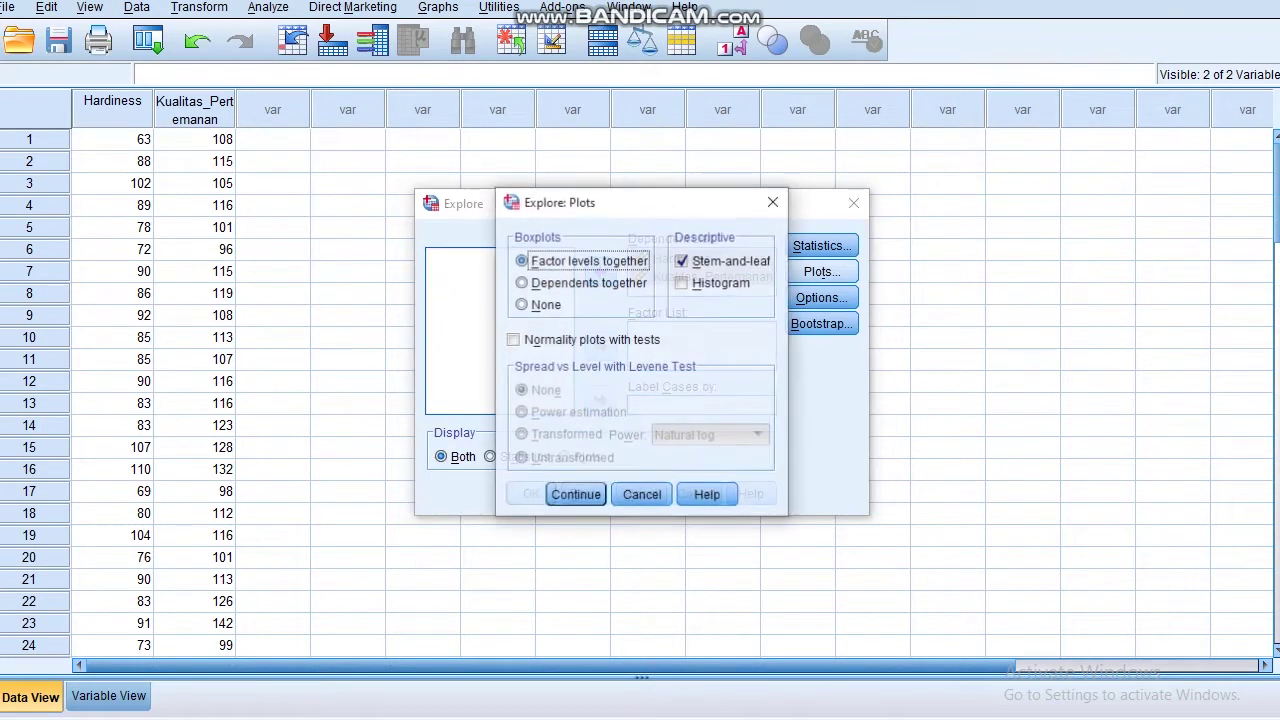
click(512, 339)
click(575, 495)
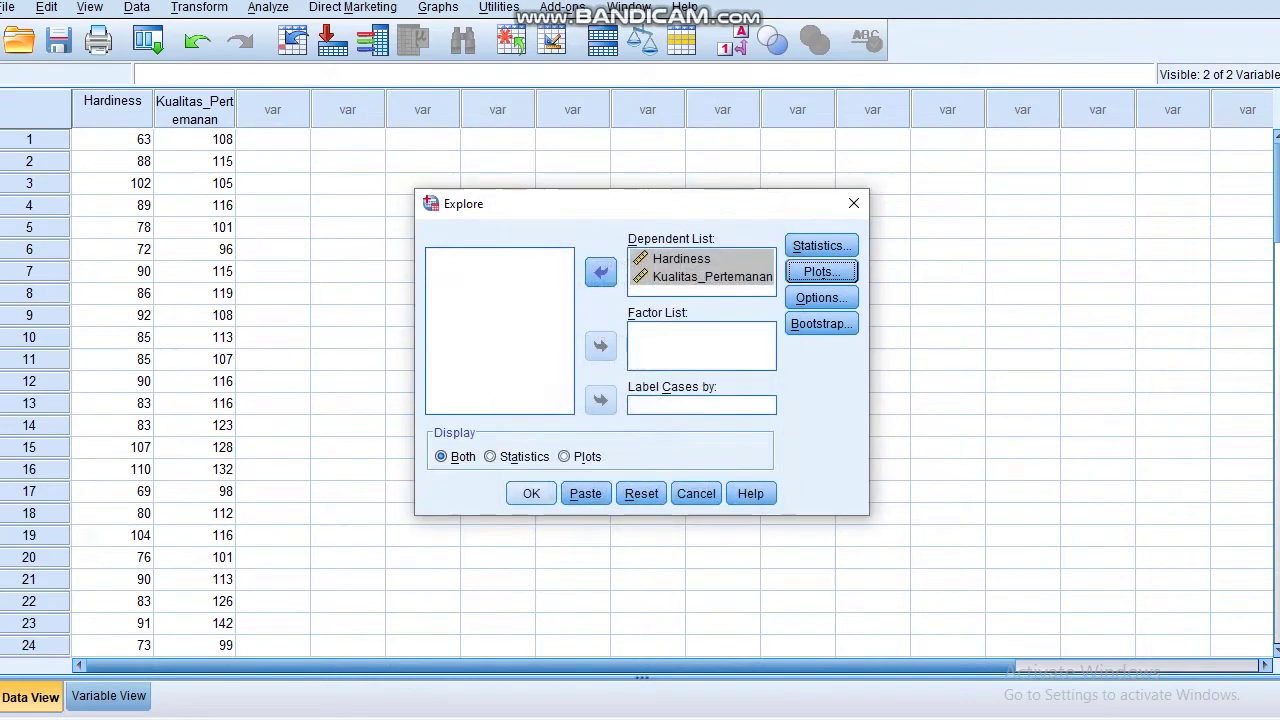
click(532, 493)
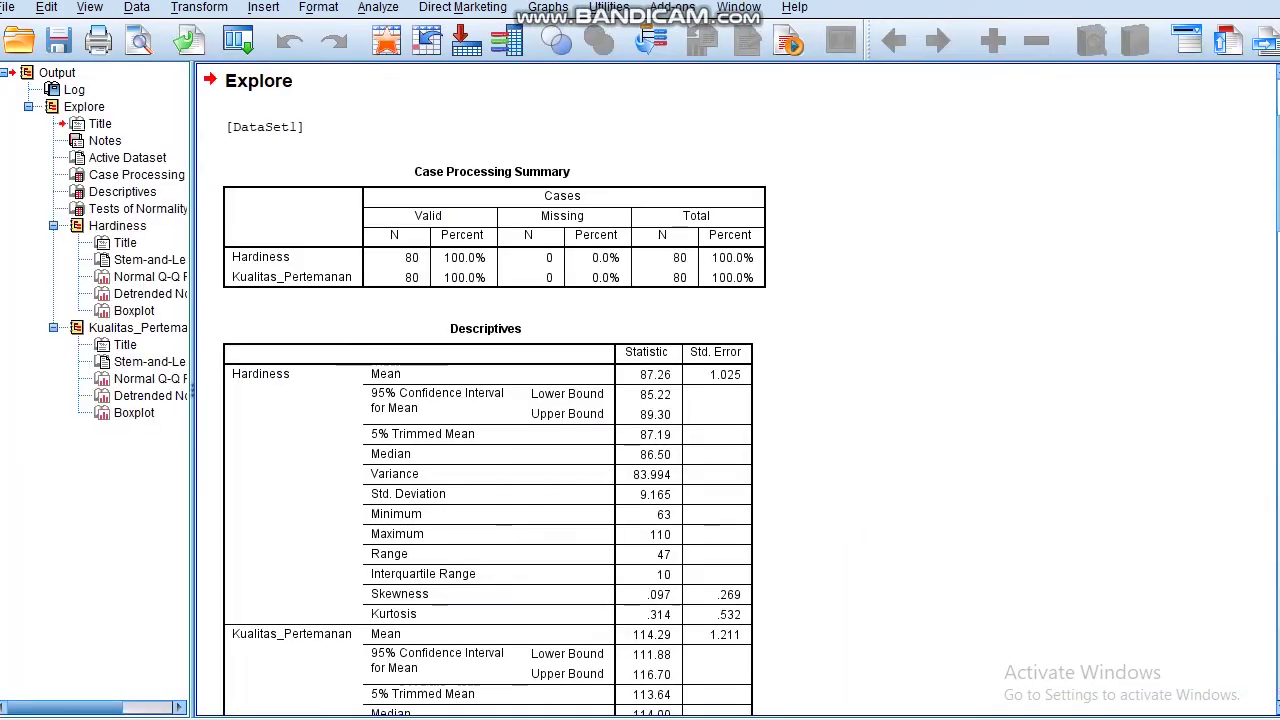
scroll(700, 390, down, 10)
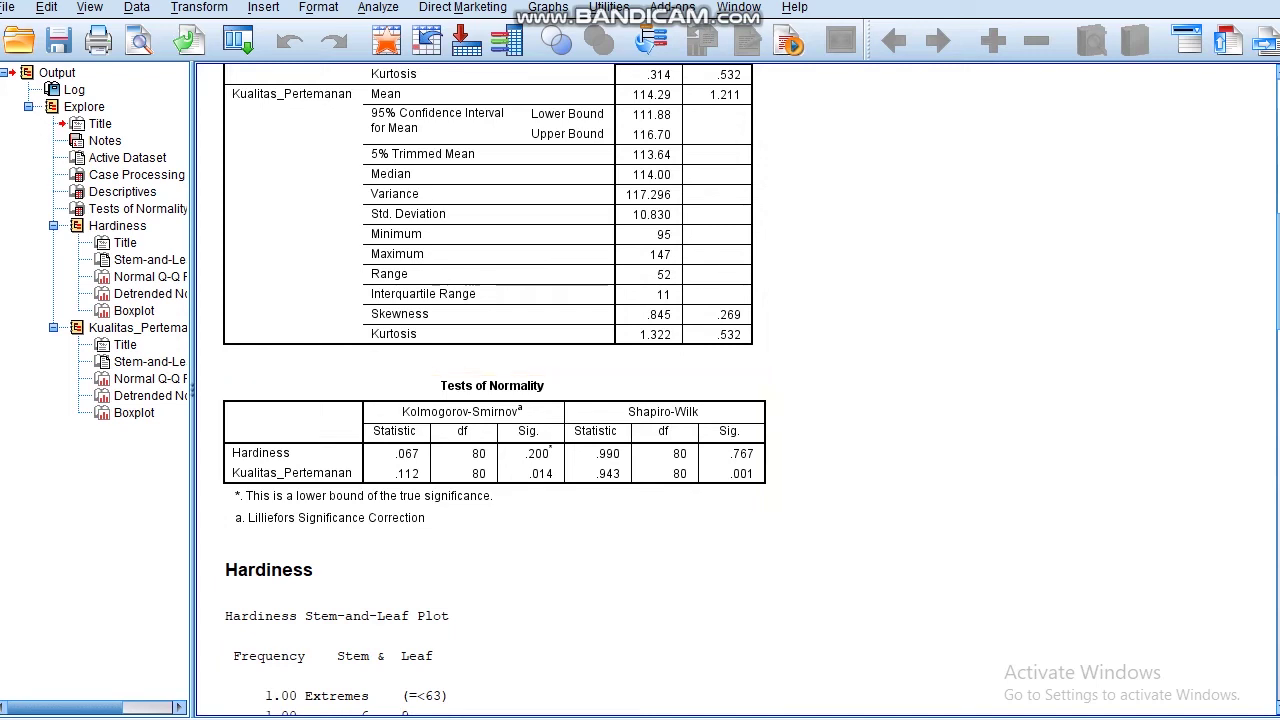
Step: Return to the Hardiness and Kualitas_Pertemanan dataset and set up a Means analysis with Kualitas_Pertemanan as dependent and Hardiness as independent variable
mouse_move(1279, 299)
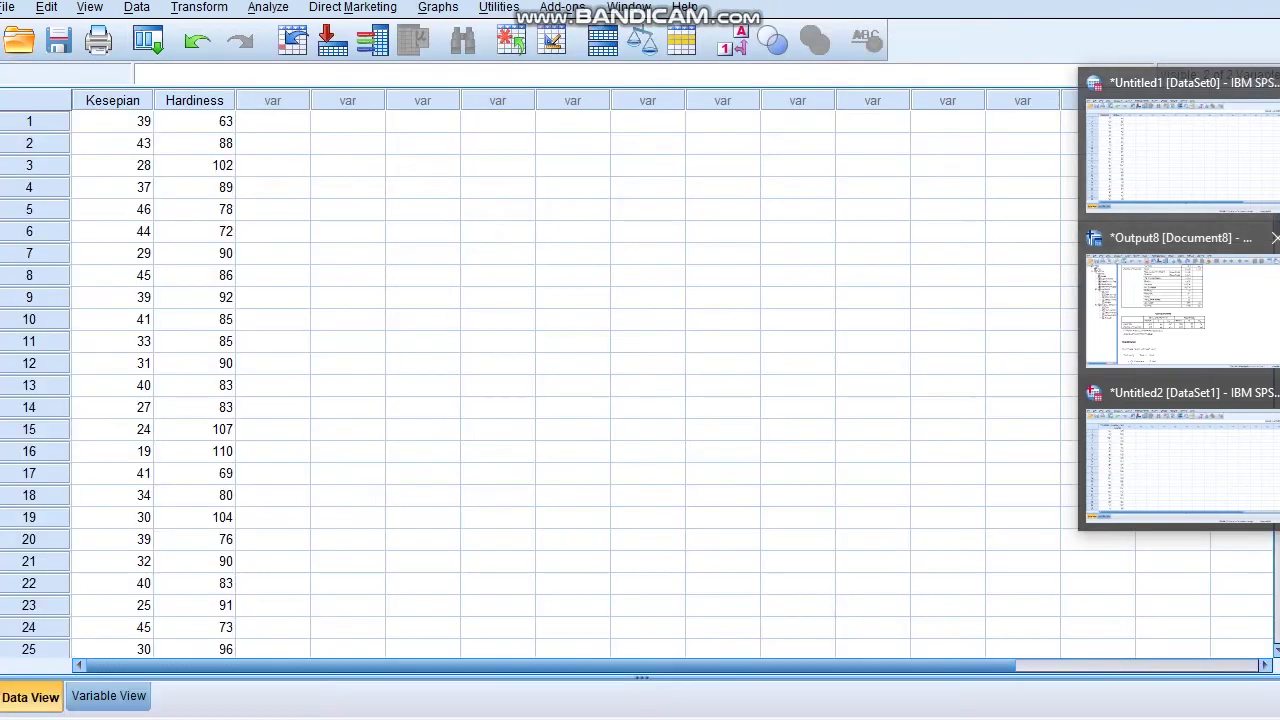
click(1190, 150)
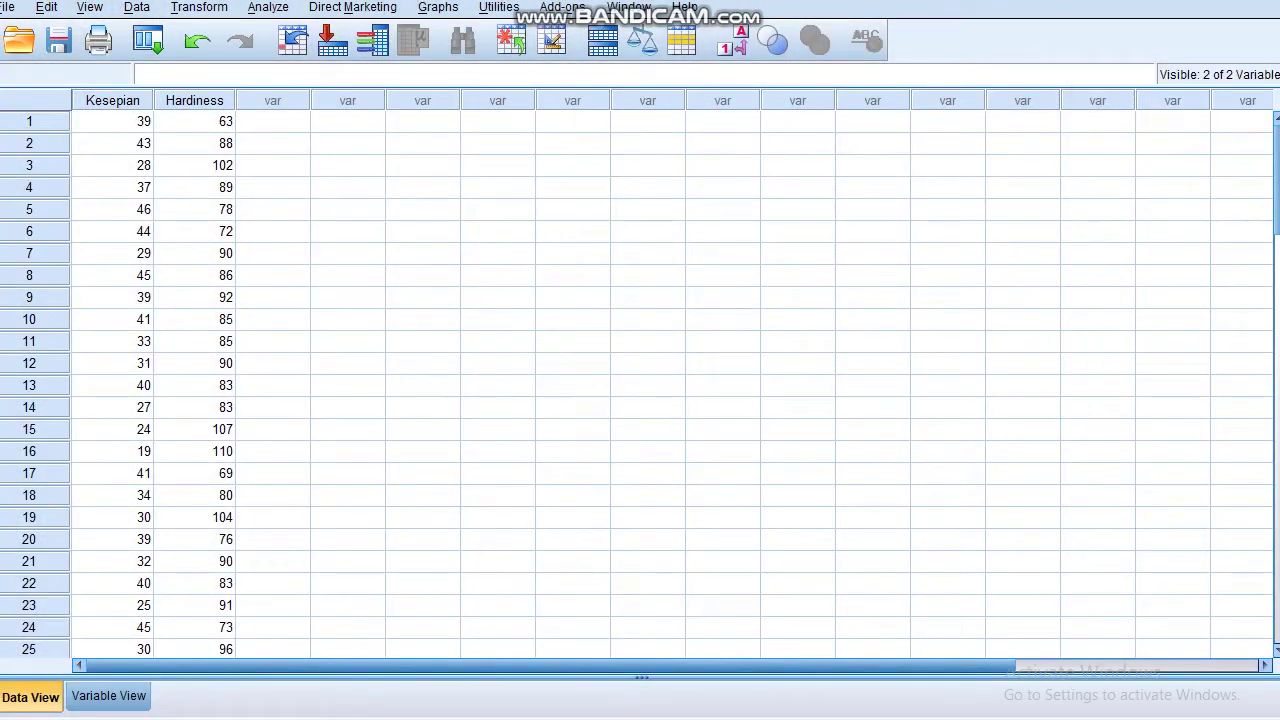
mouse_move(1279, 299)
click(1190, 450)
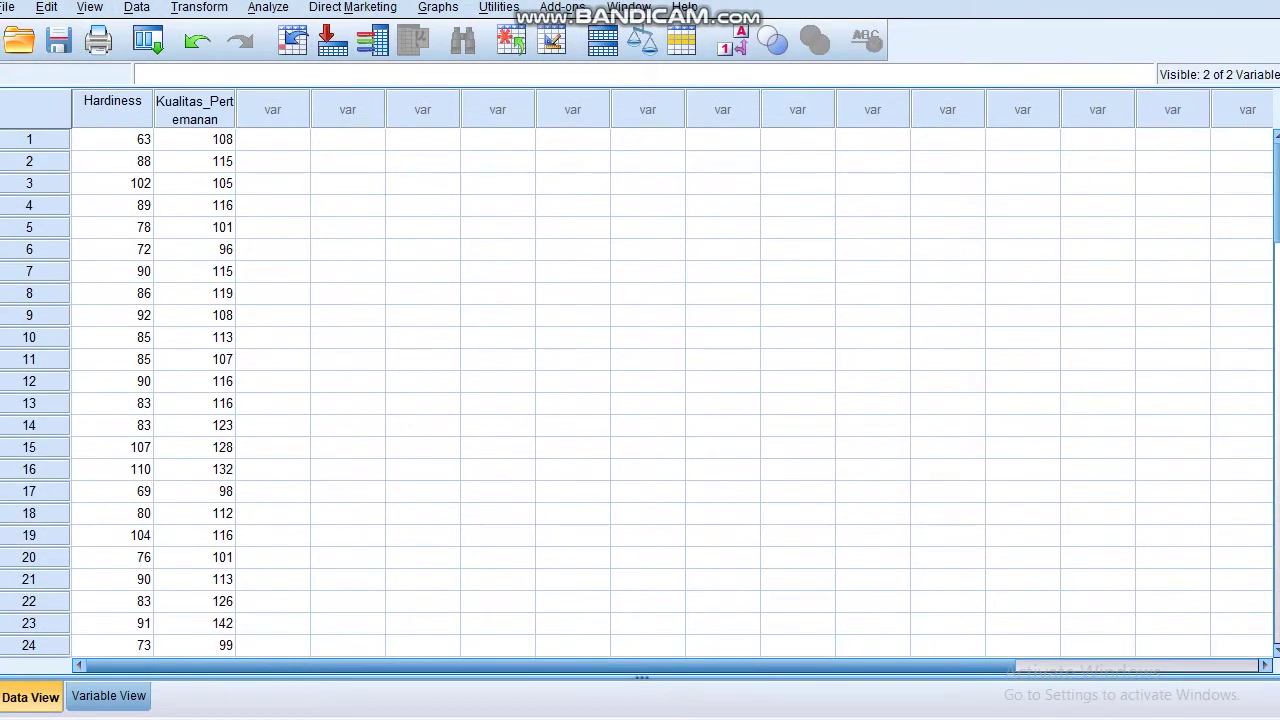
click(268, 8)
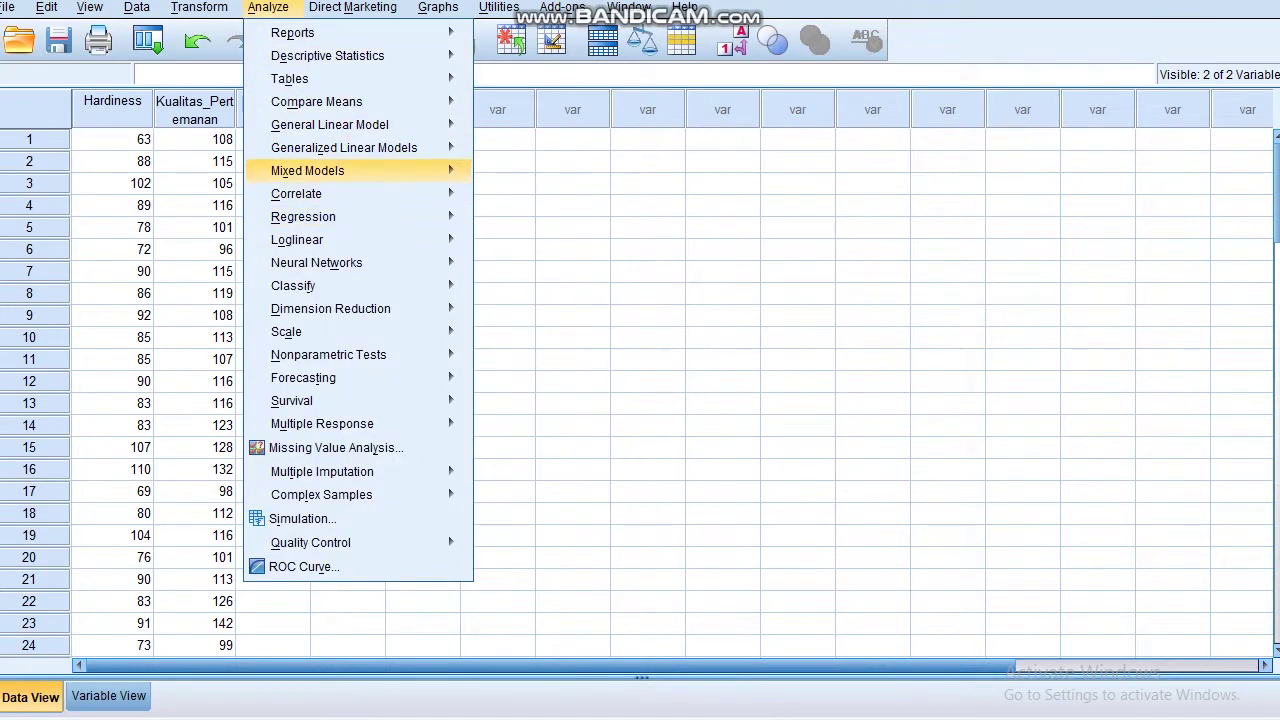
mouse_move(316, 101)
click(518, 105)
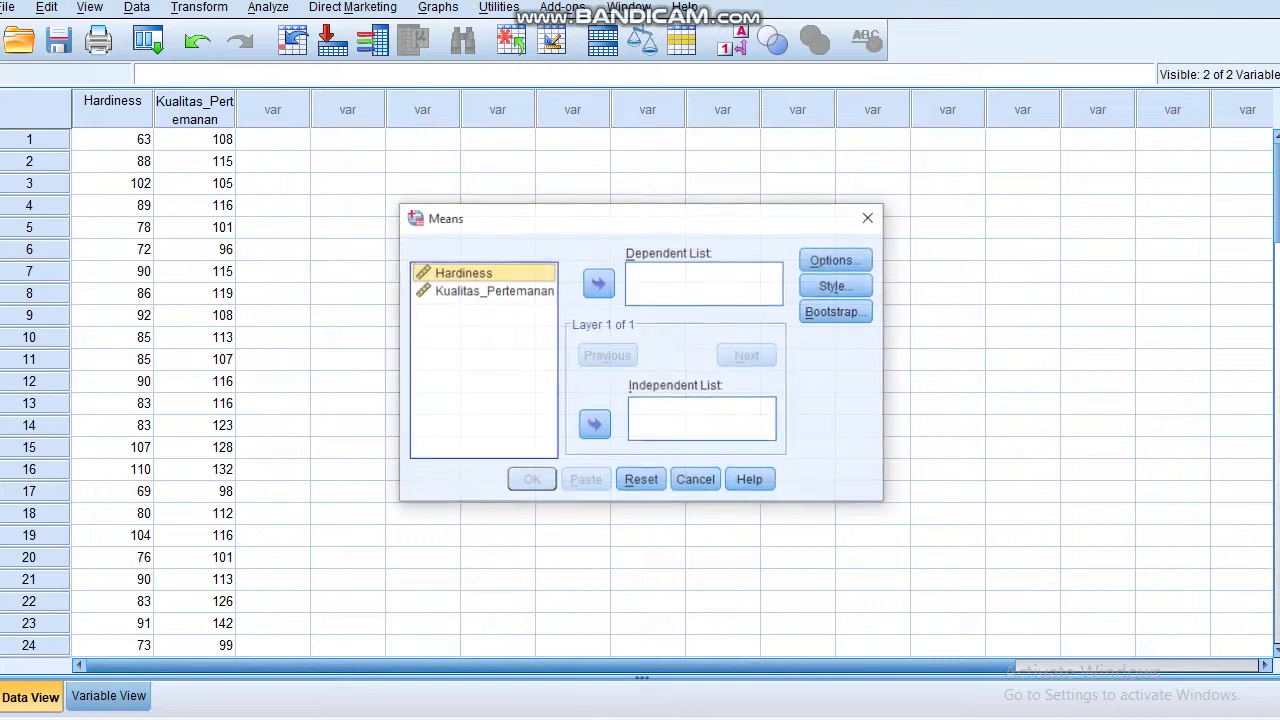
click(492, 291)
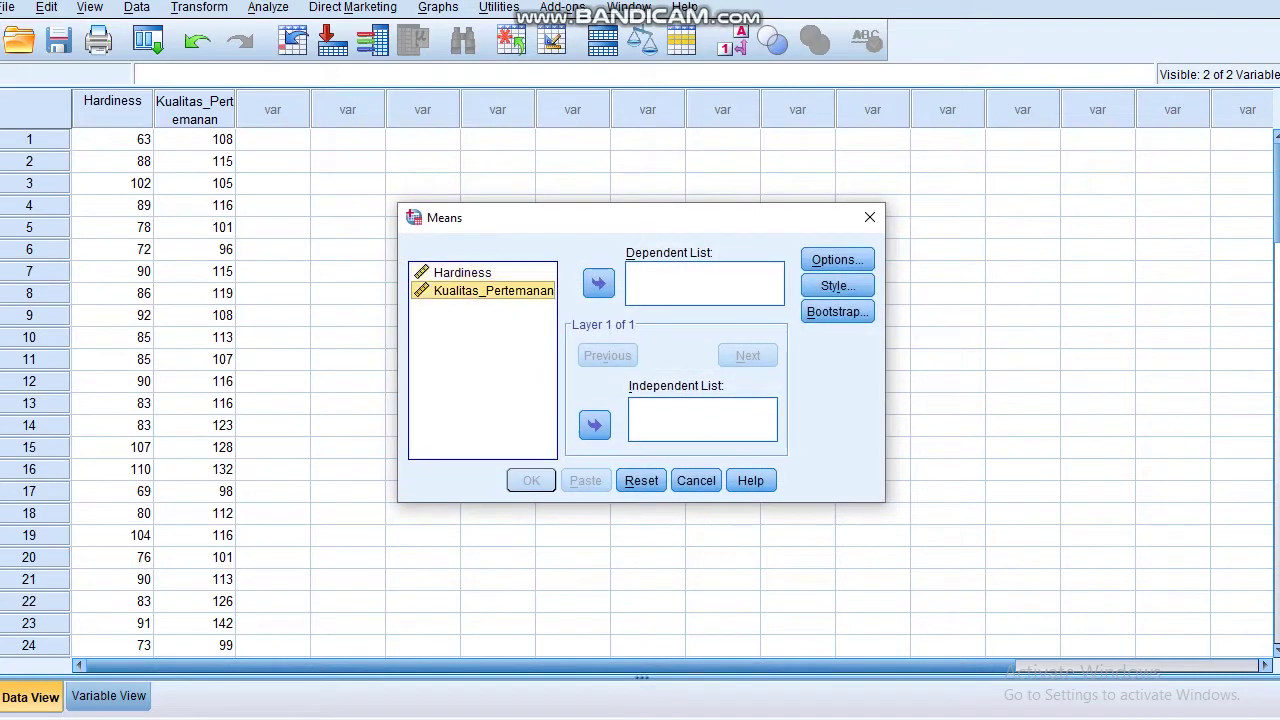
click(598, 283)
click(462, 272)
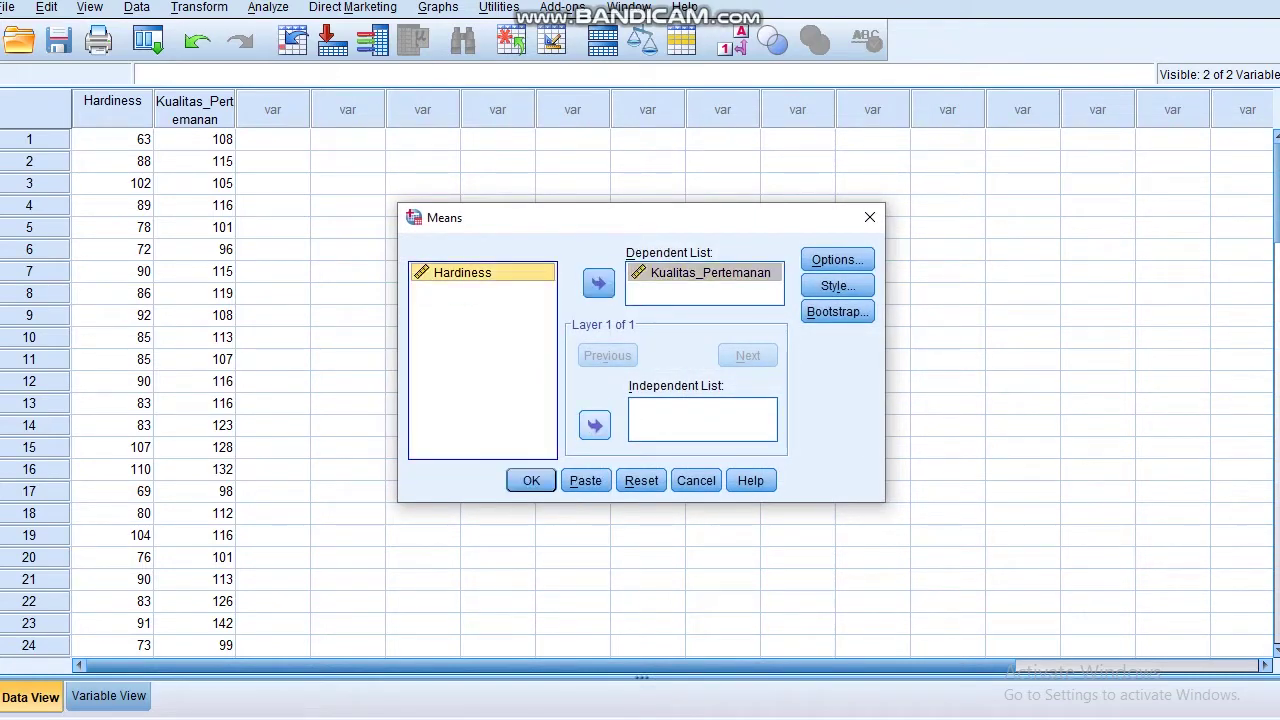
click(594, 425)
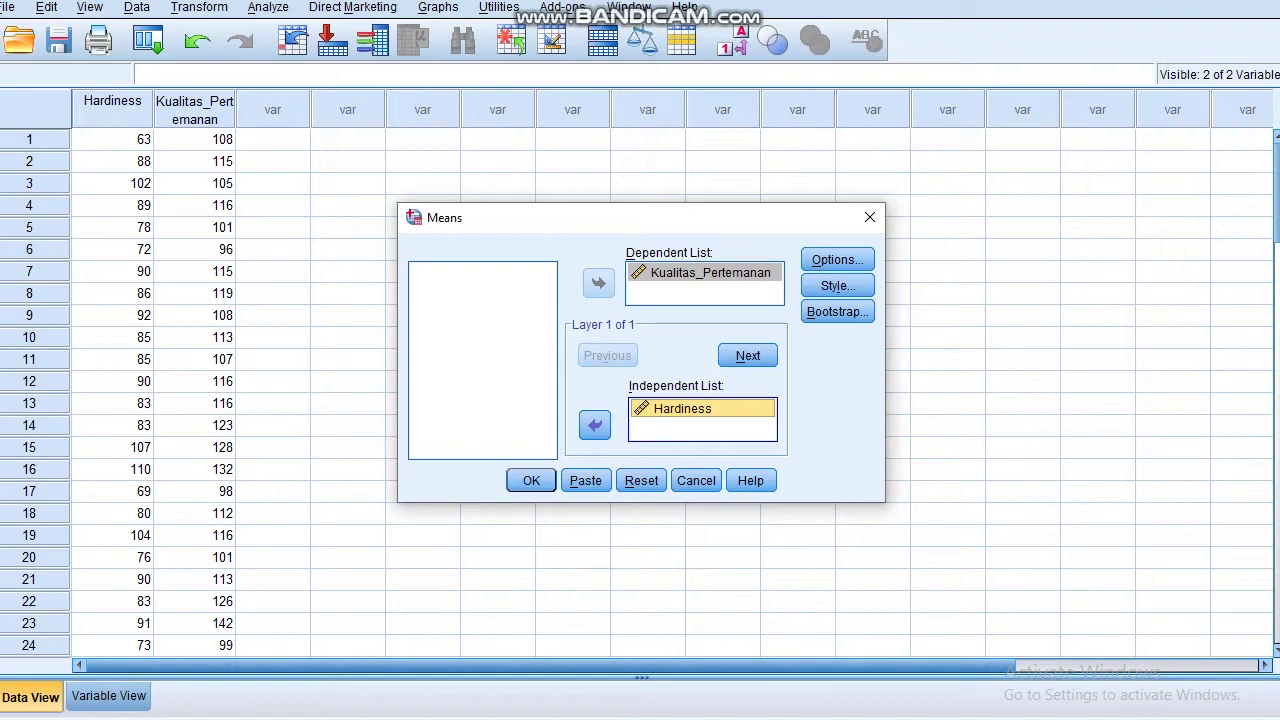
Step: Add the test for linearity to the Means analysis of Kualitas_Pertemanan by Hardiness and run it
key(alt+Tab)
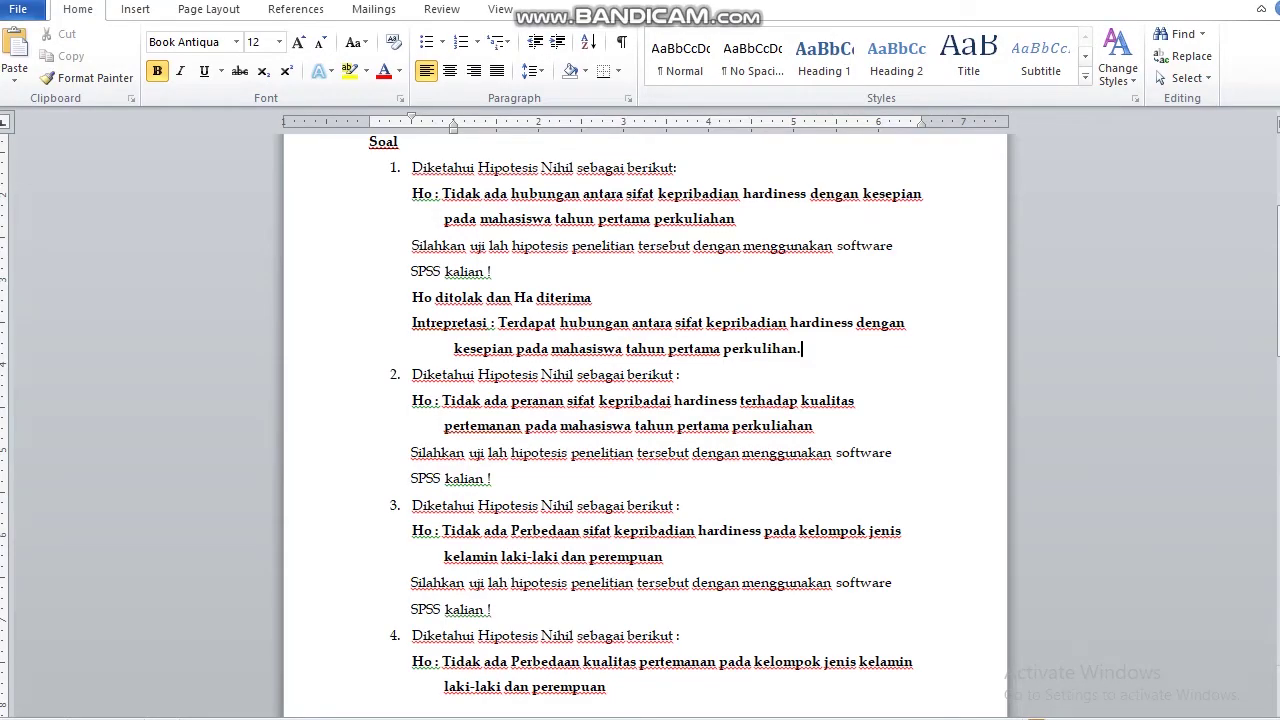
mouse_move(1278, 301)
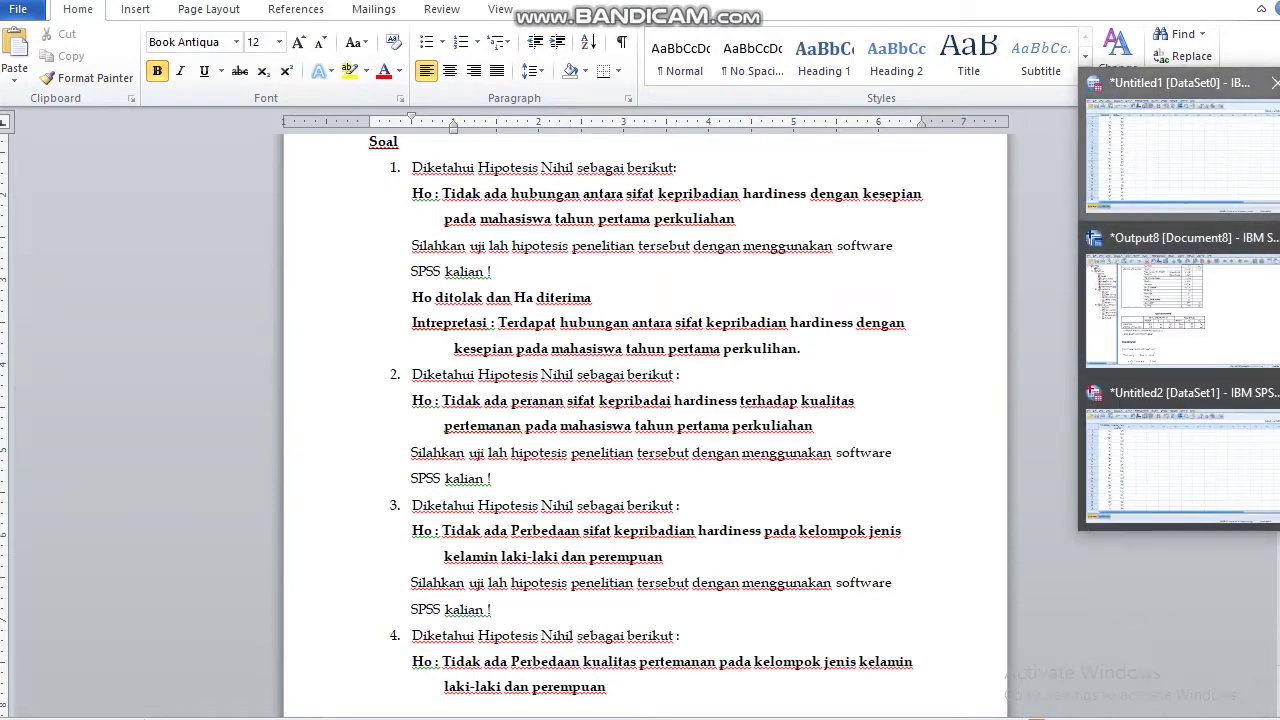
click(1176, 150)
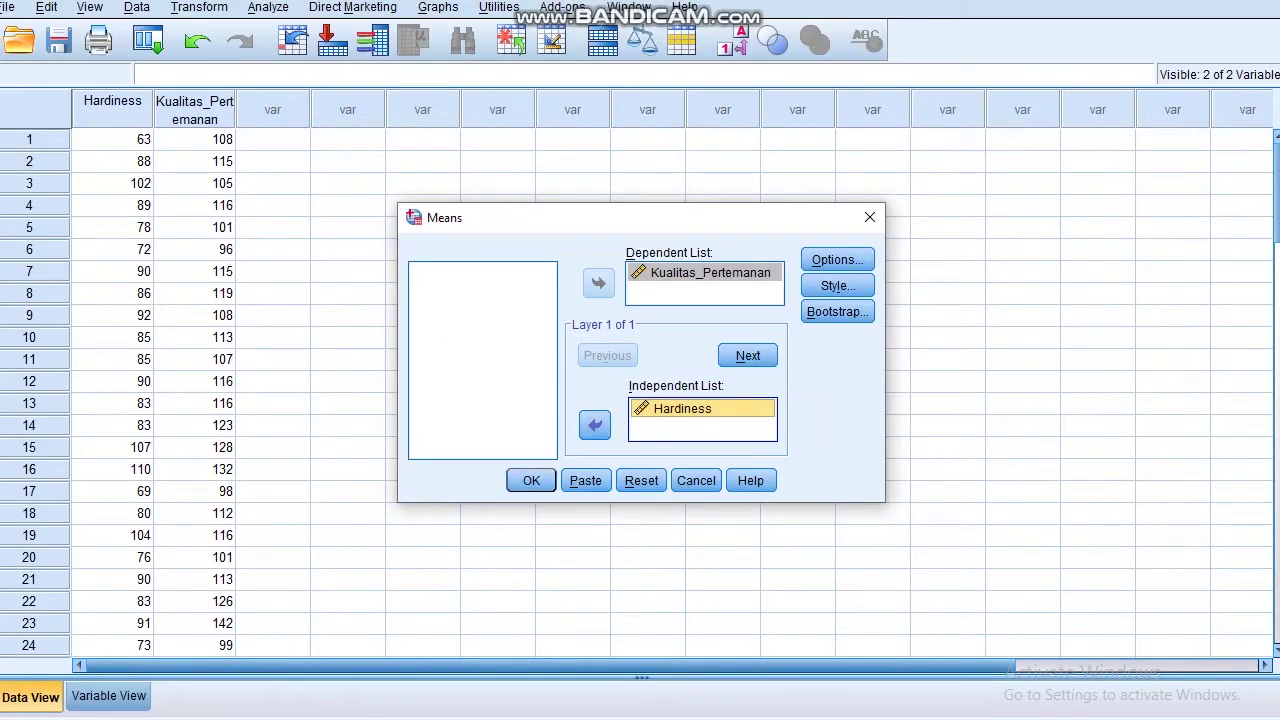
click(837, 259)
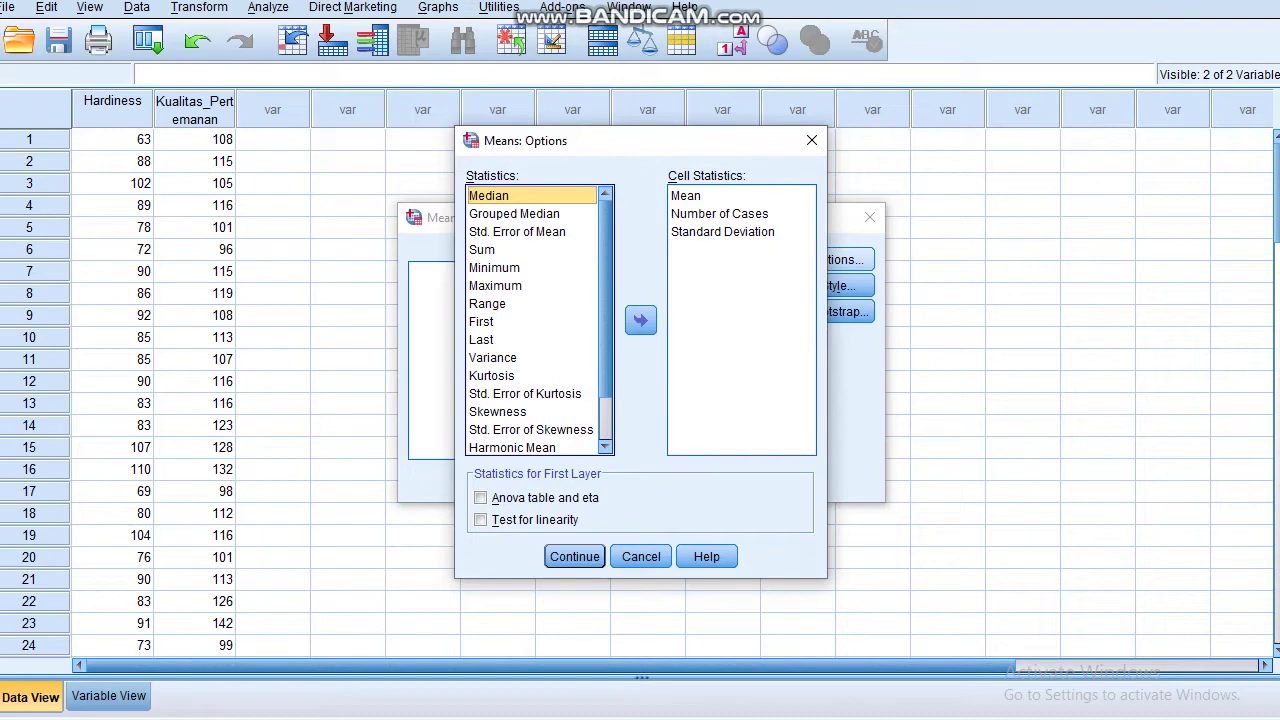
click(481, 519)
click(574, 556)
click(528, 477)
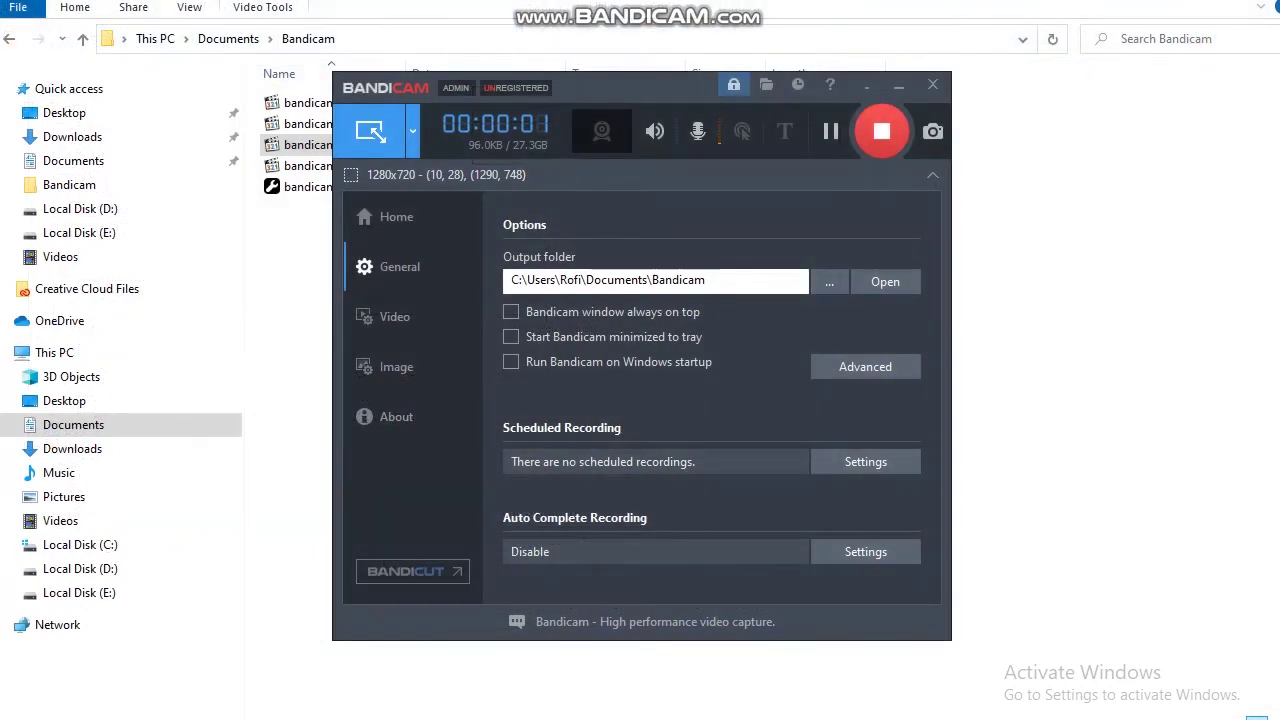
Step: Close the Kesepian and Hardiness dataset and the earlier output, keeping the Hardiness and Kualitas_Pertemanan dataset open
mouse_move(1279, 304)
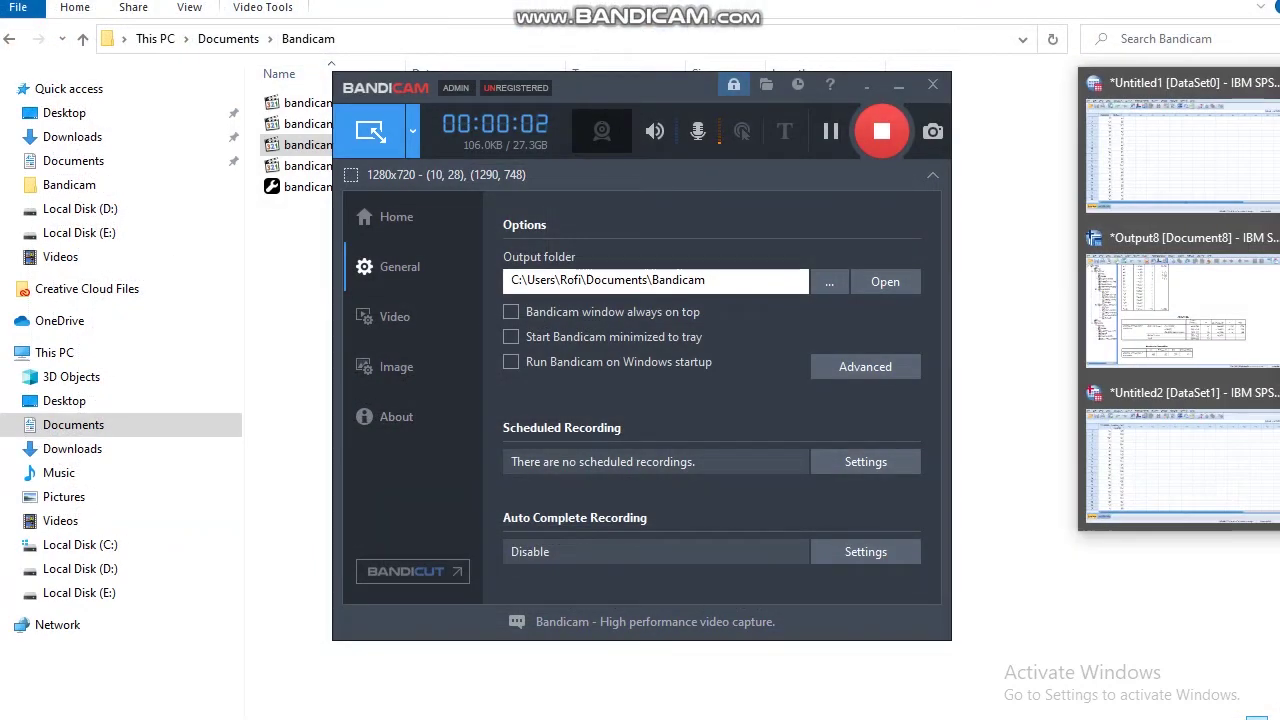
click(1275, 150)
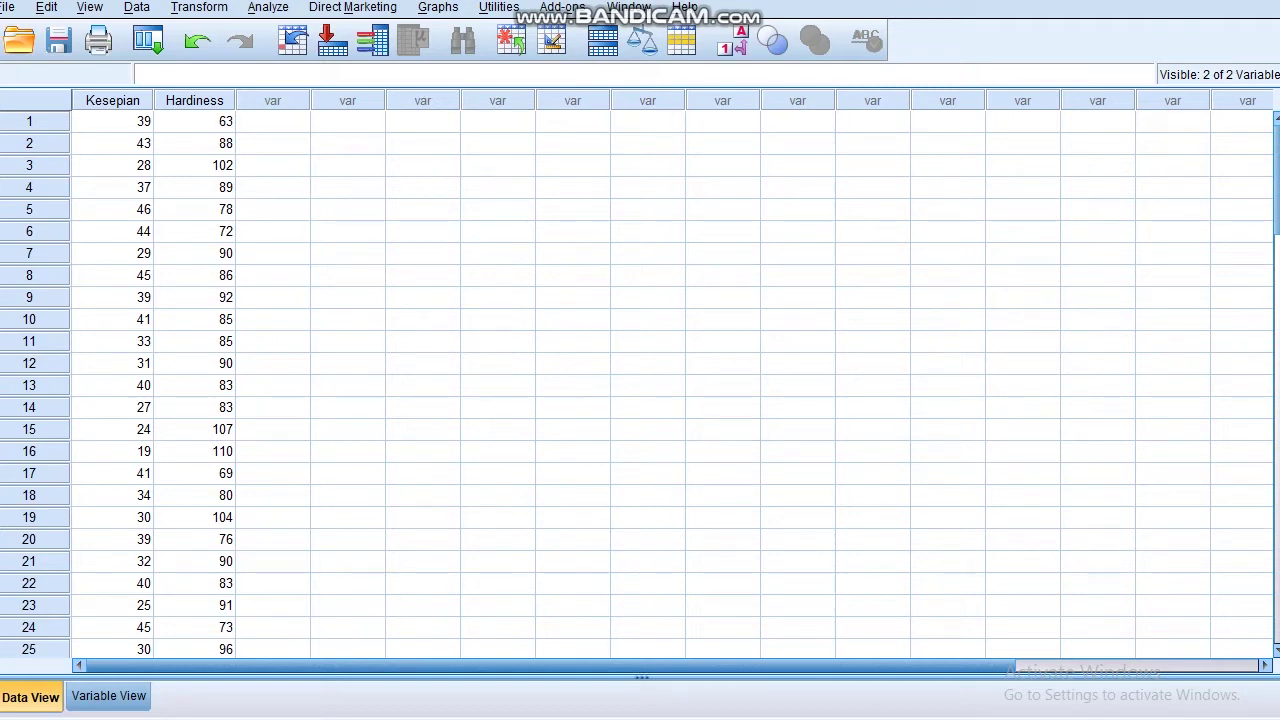
mouse_move(1279, 299)
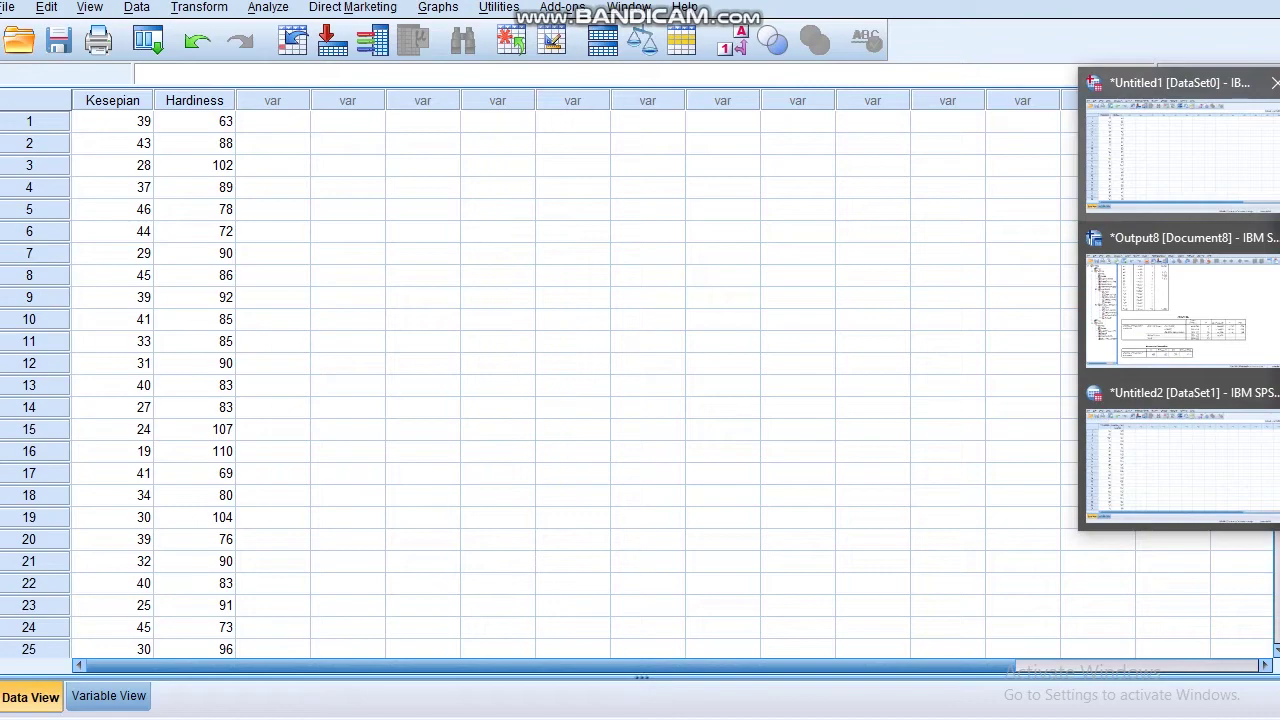
click(1275, 83)
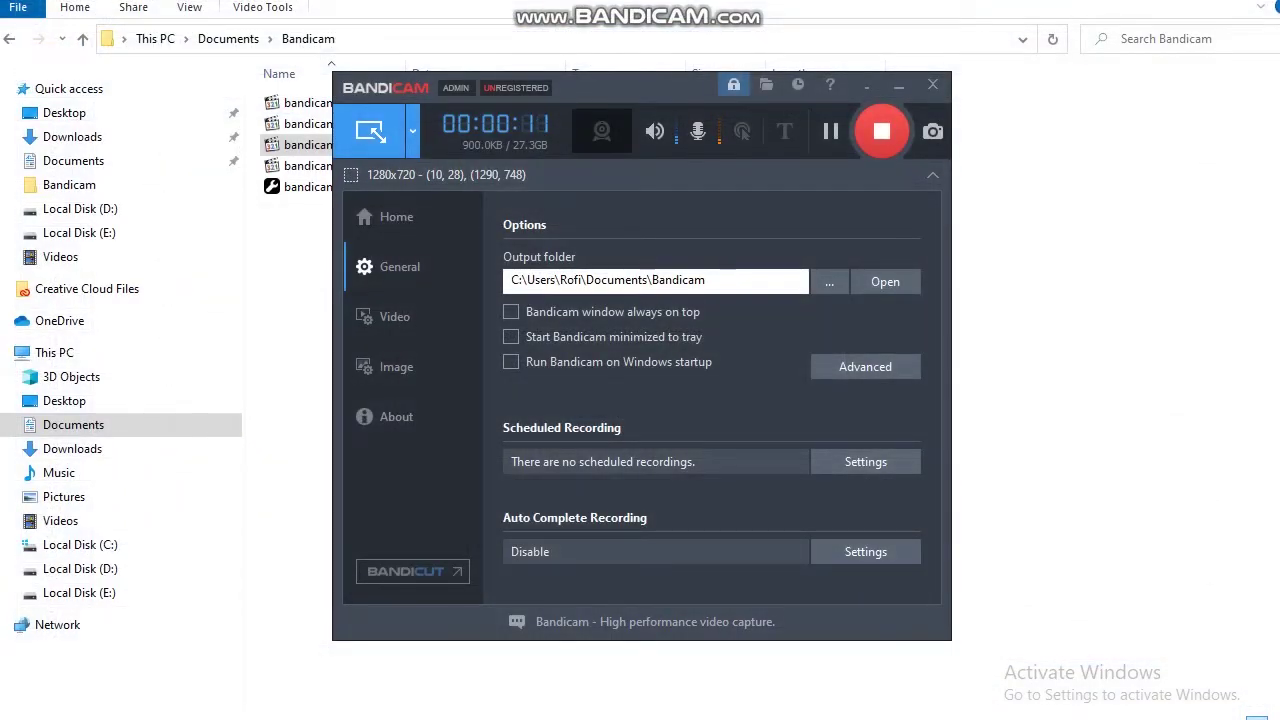
mouse_move(1279, 299)
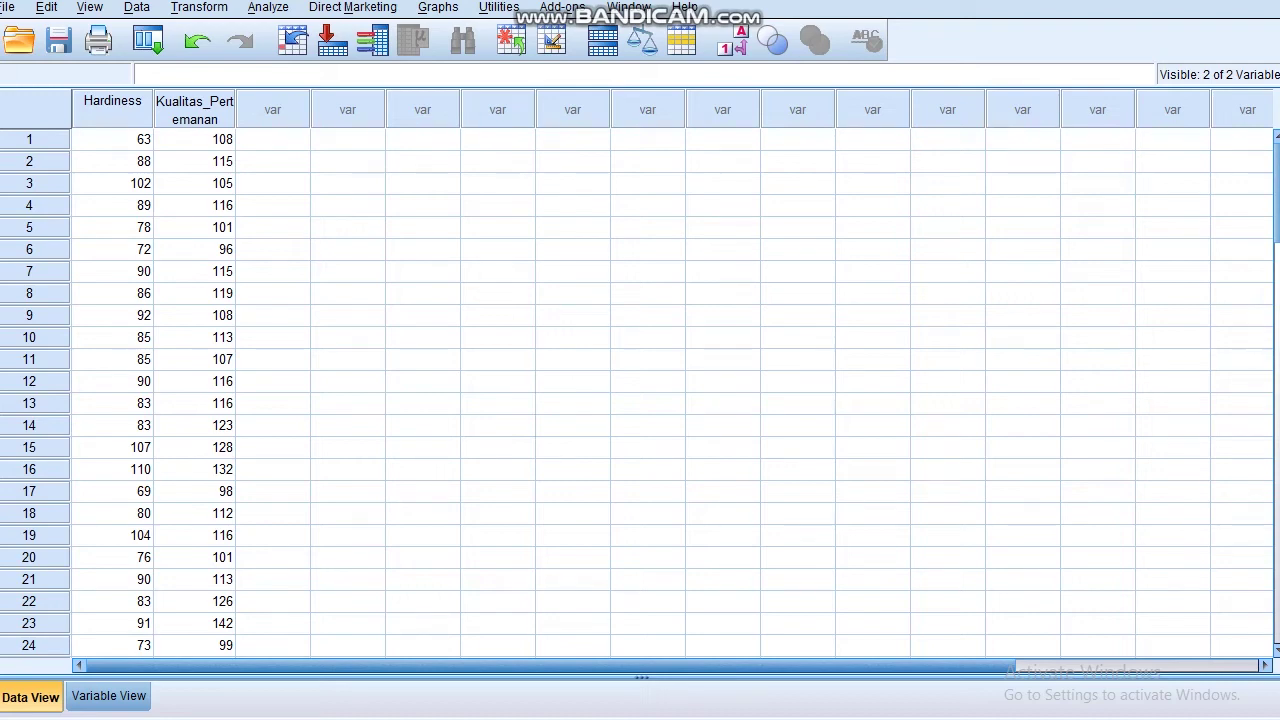
right_click(190, 315)
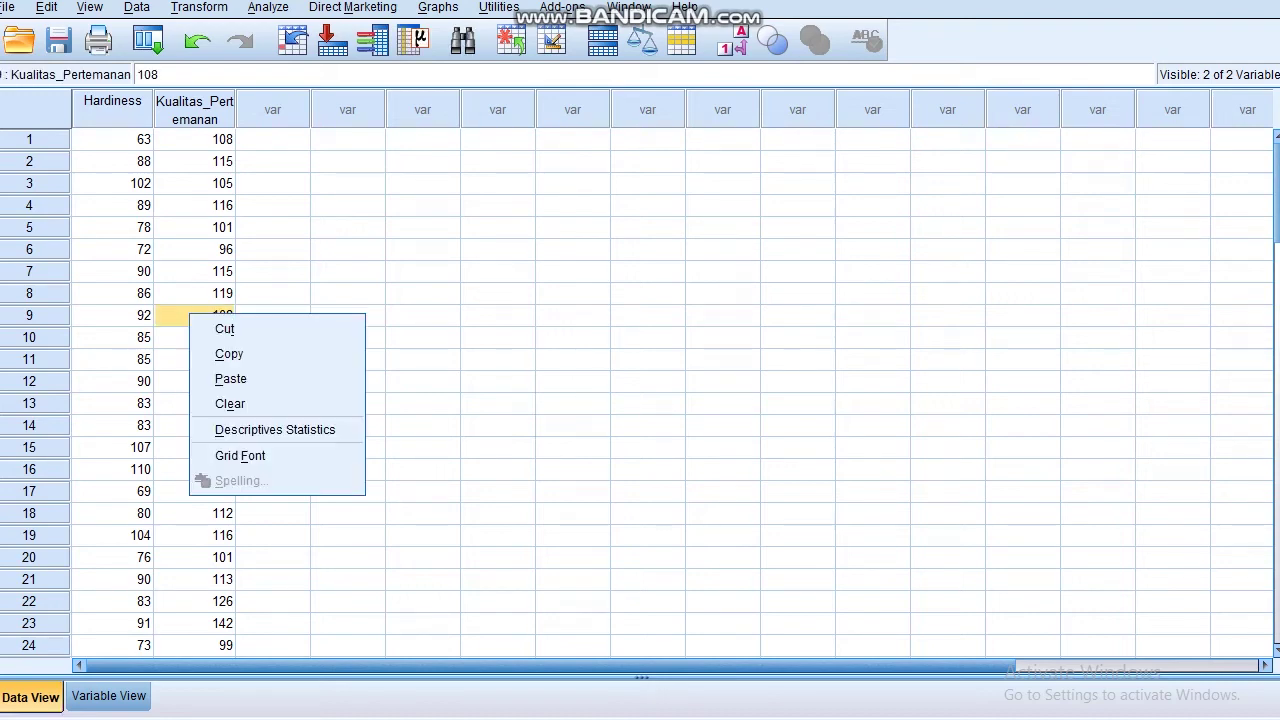
click(108, 696)
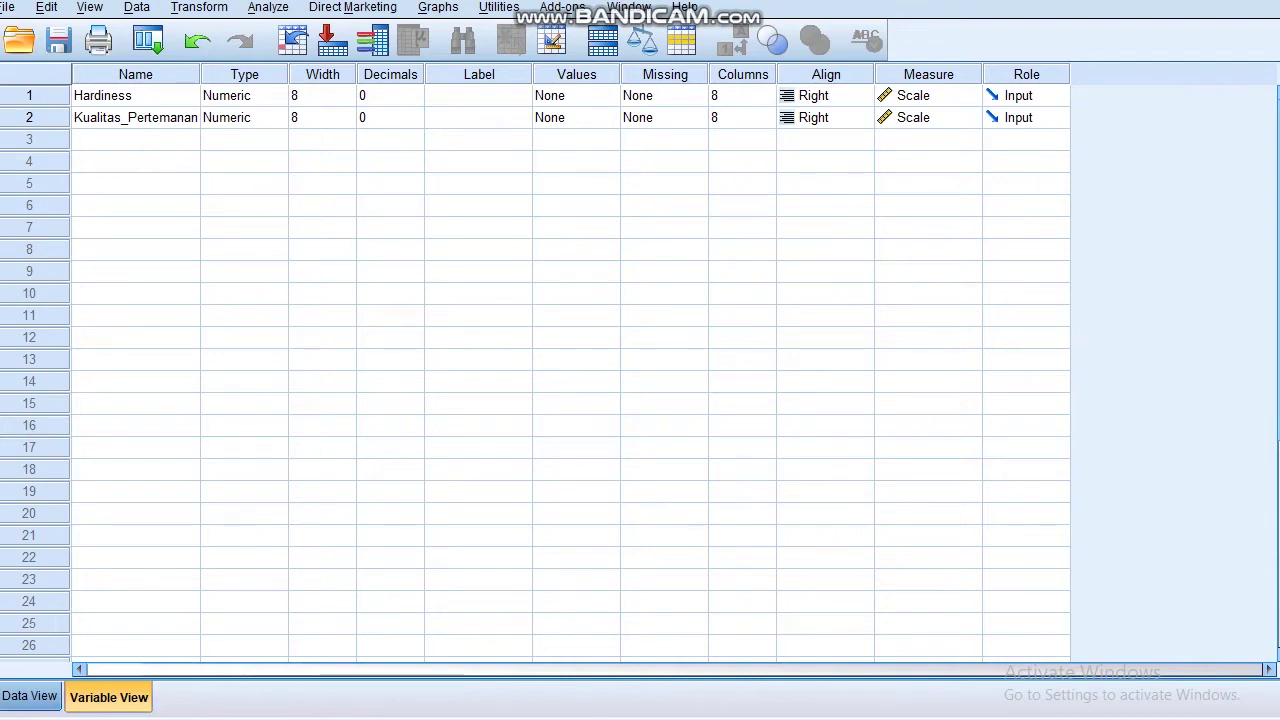
click(30, 697)
Step: Rerun the Explore analysis of Hardiness and Kualitas_Pertemanan with normality plots with tests, and review the Tests of Normality and Descriptives tables
click(268, 7)
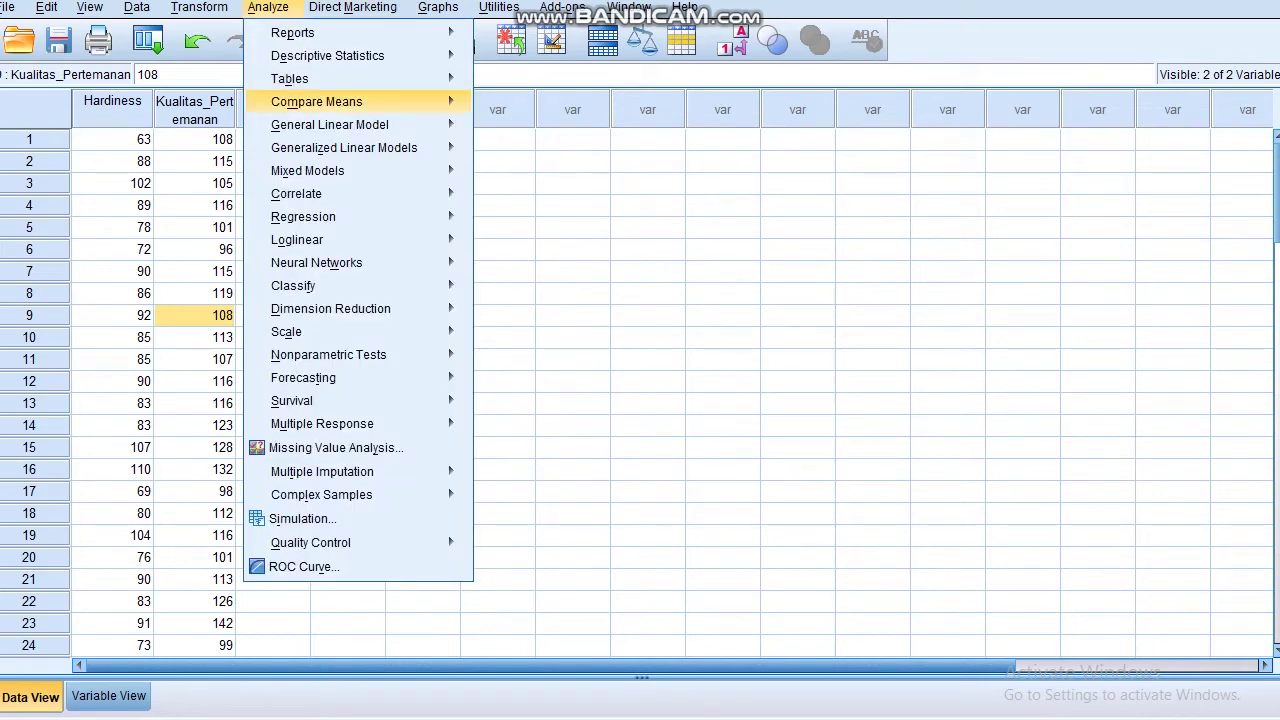
mouse_move(400, 78)
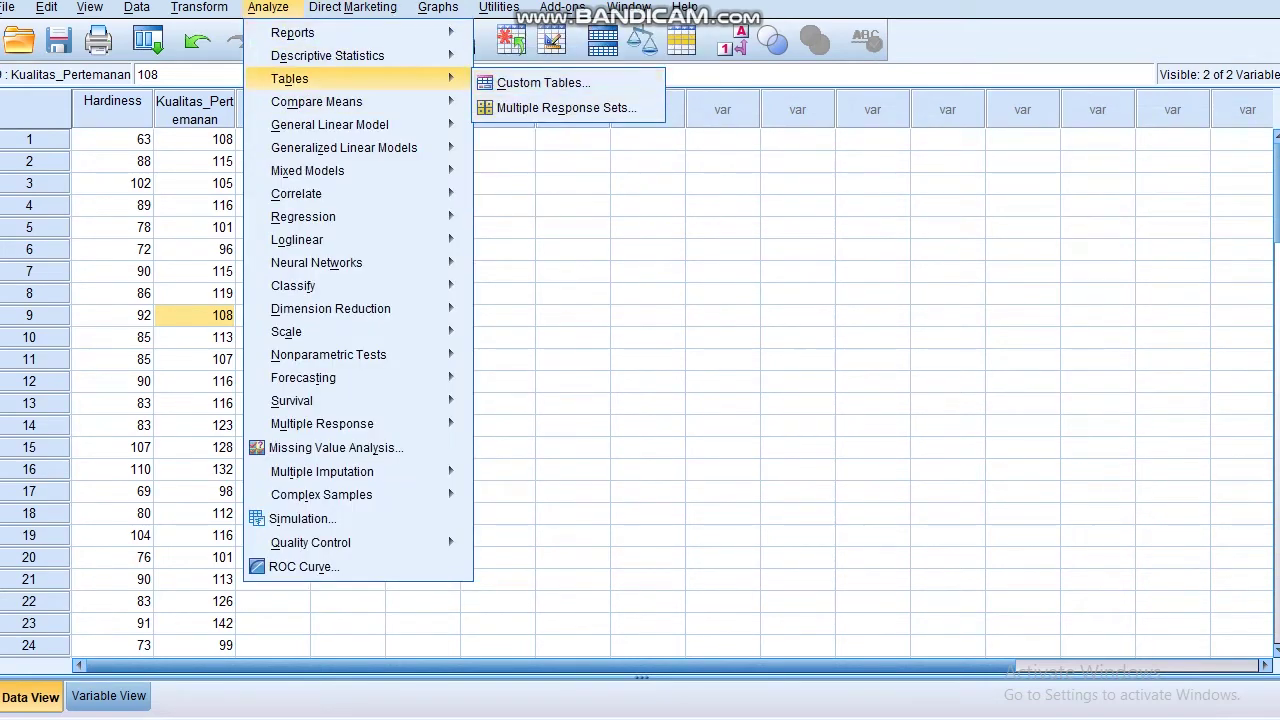
mouse_move(400, 56)
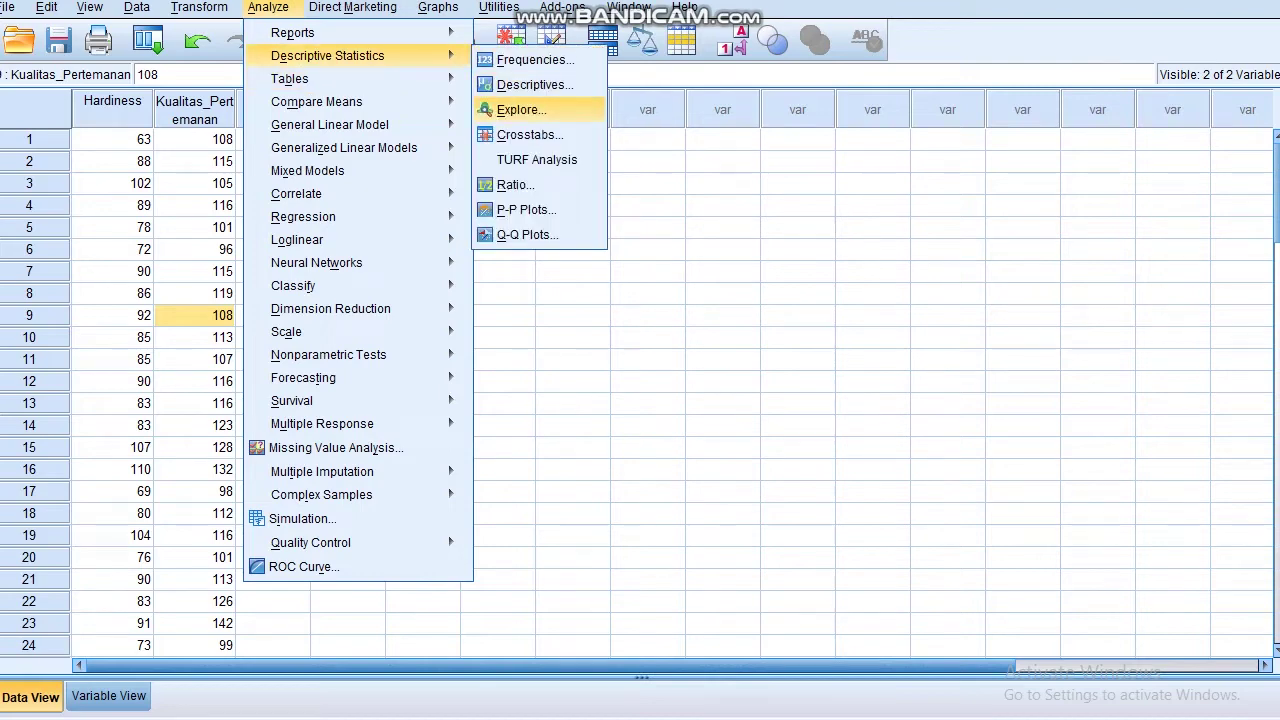
click(520, 109)
click(821, 271)
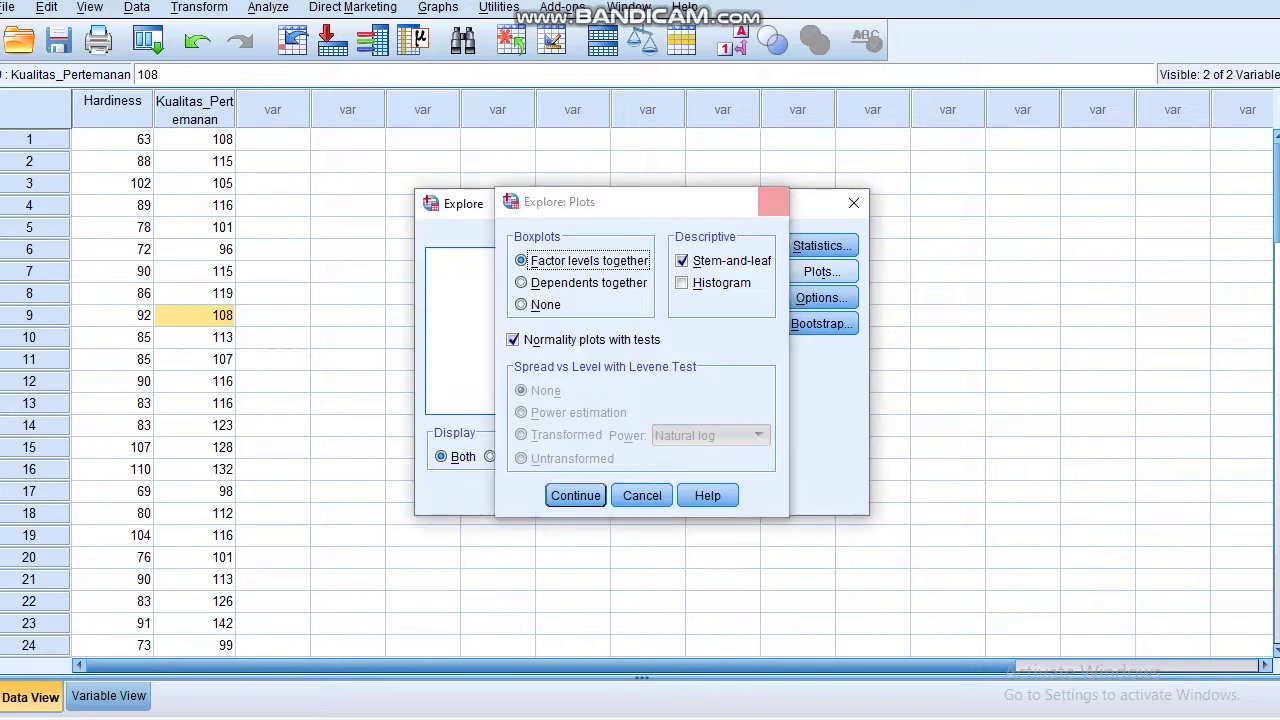
click(773, 201)
click(529, 494)
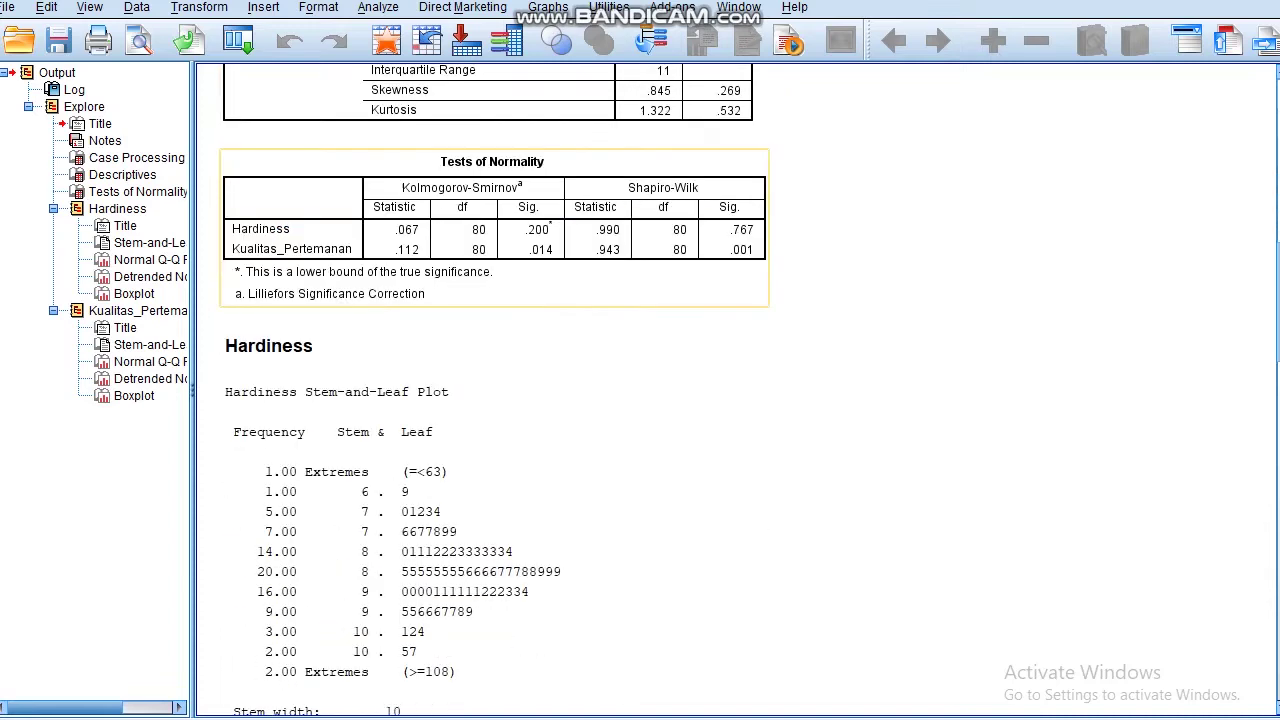
scroll(490, 380, up, 5)
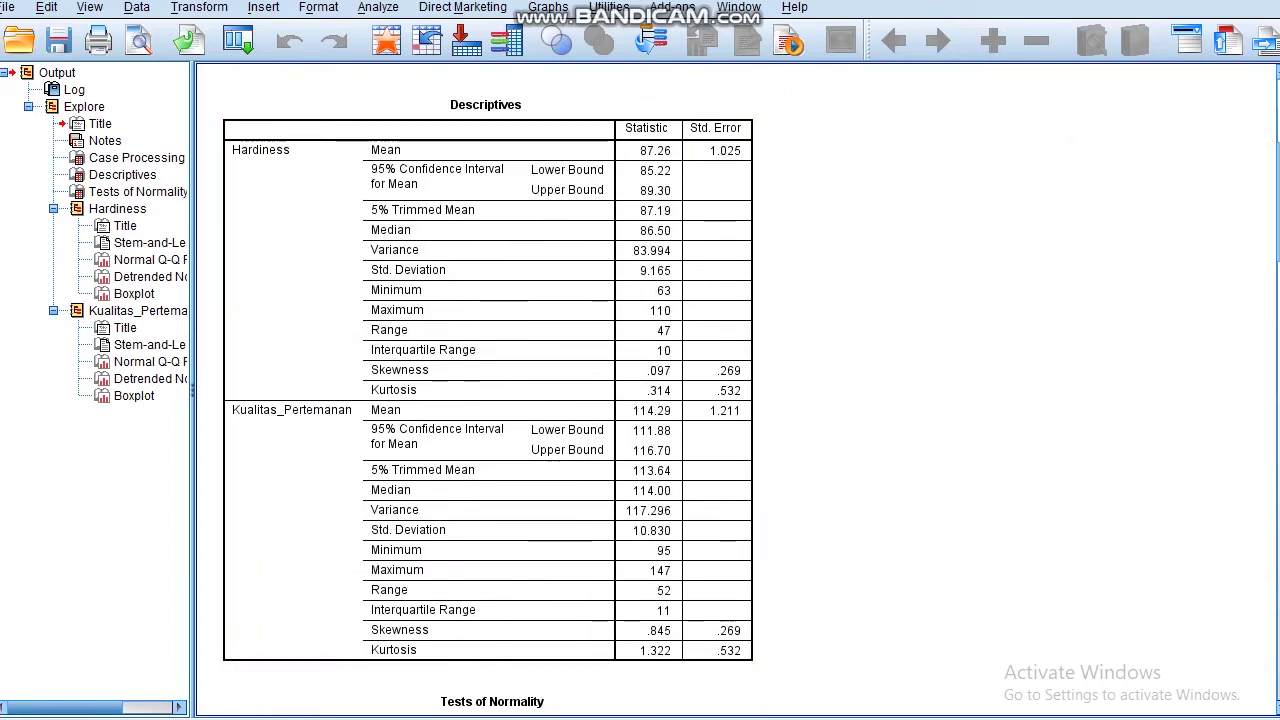
Step: Rerun the Means analysis with Kualitas_Pertemanan as dependent, Hardiness as independent variable and the test for linearity enabled
mouse_move(1279, 302)
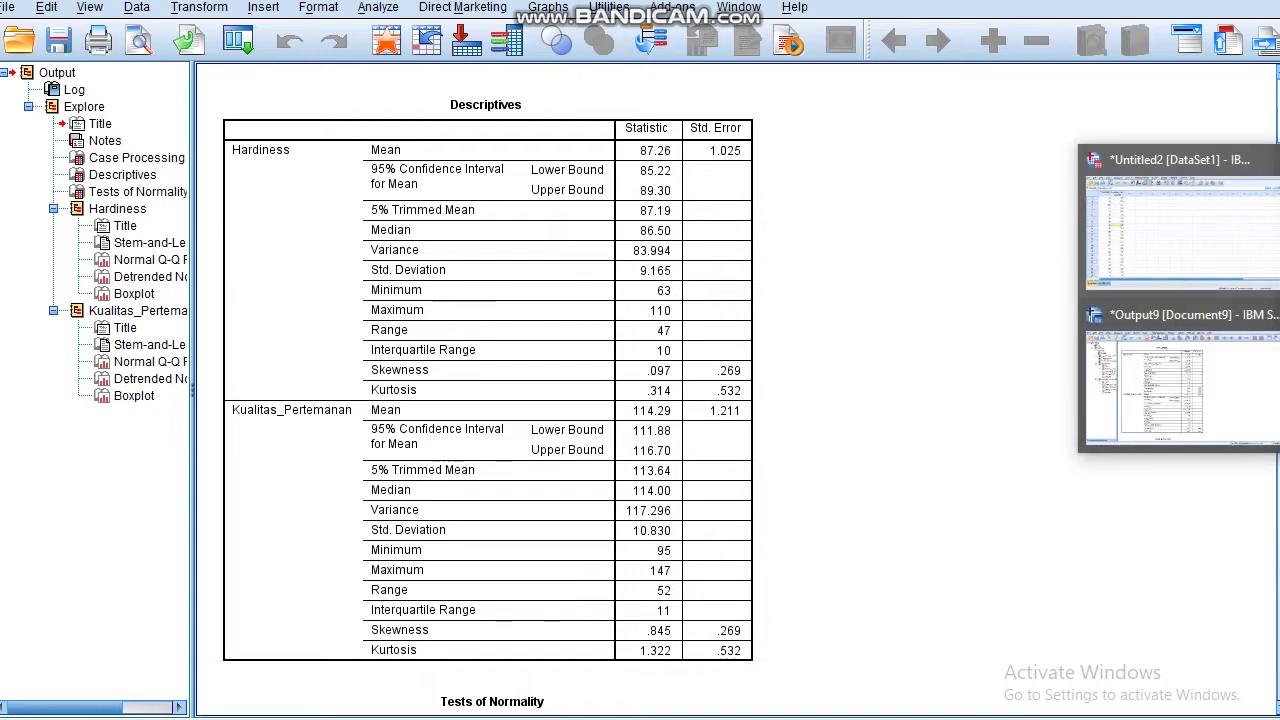
click(1180, 222)
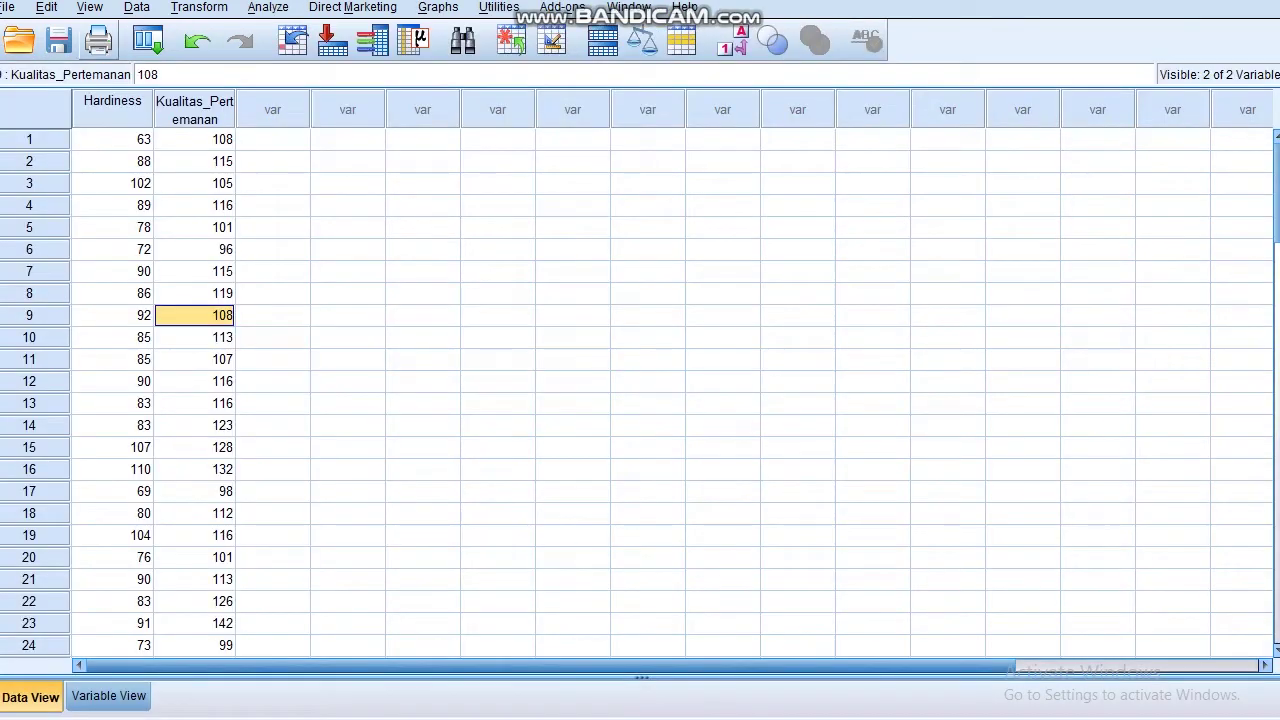
click(262, 0)
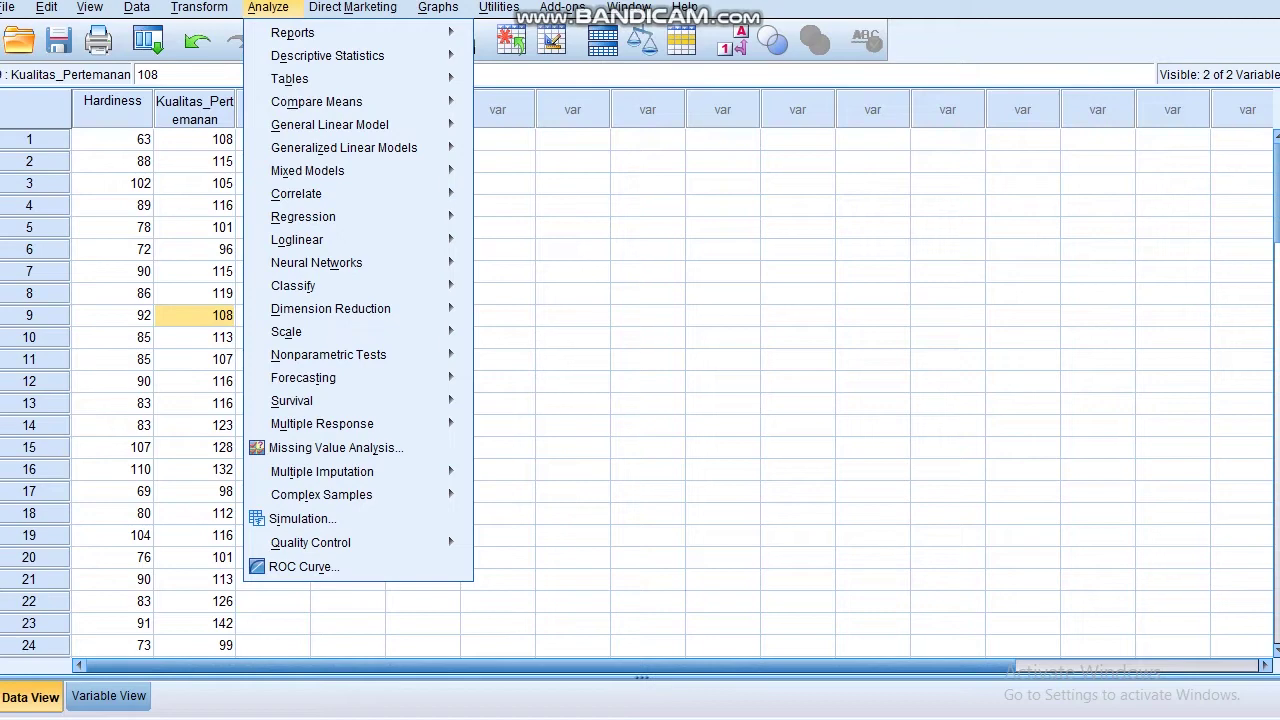
key(Up)
key(Up)
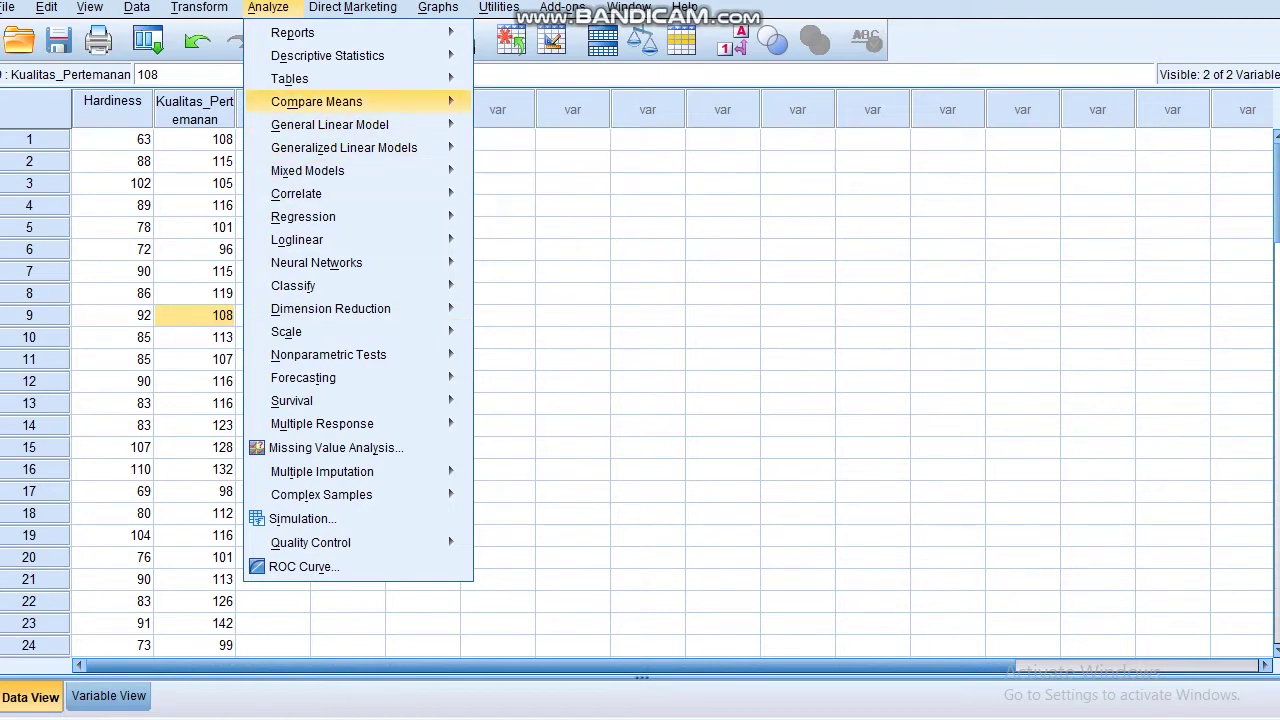
key(Right)
key(Return)
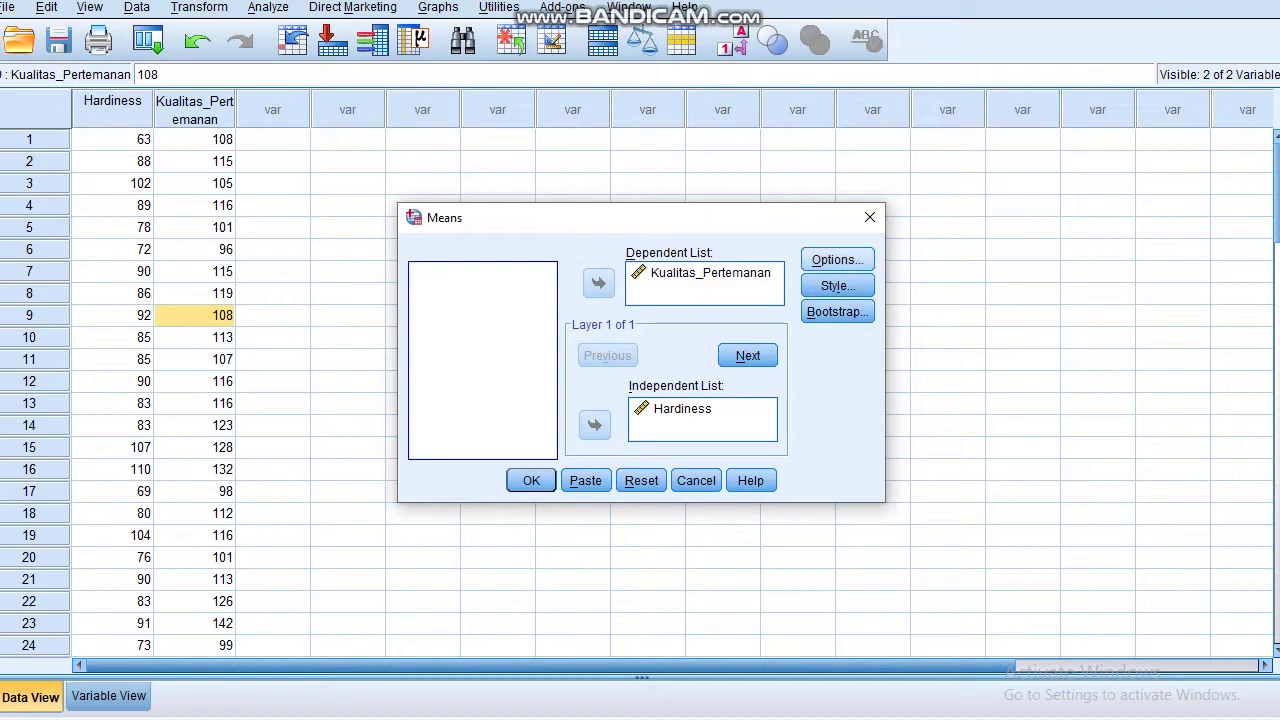
key(alt+o)
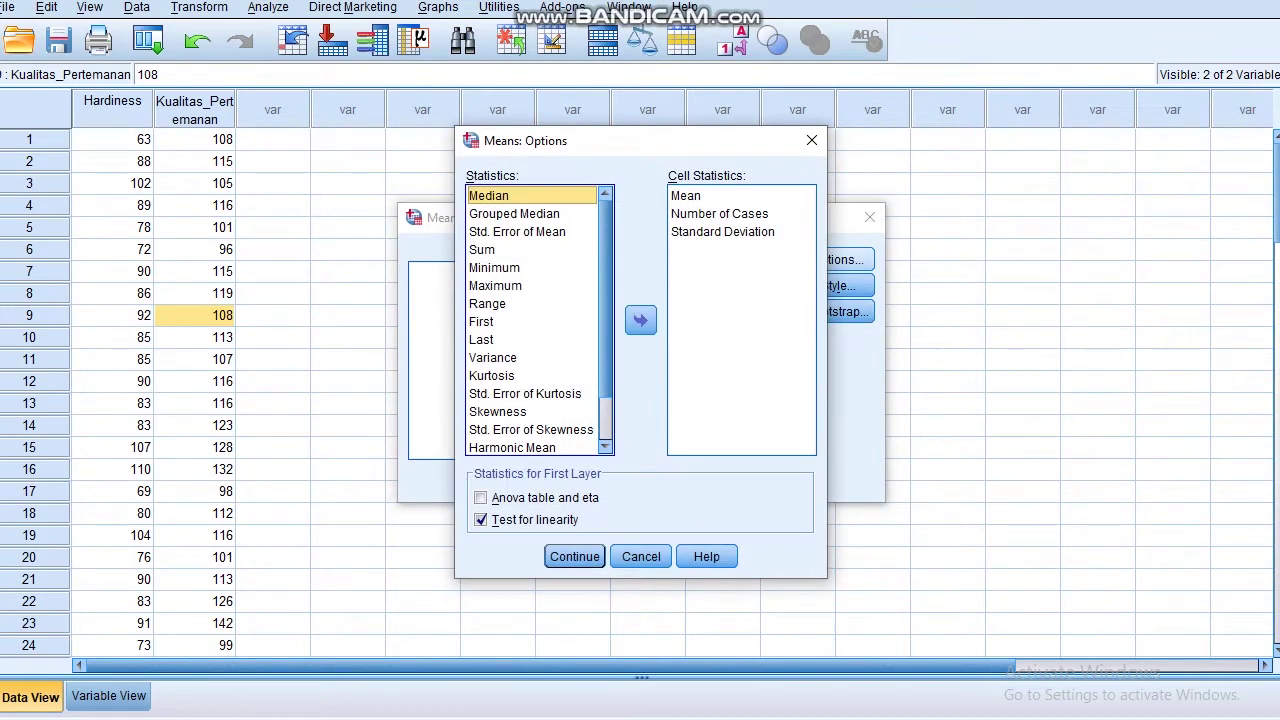
key(Return)
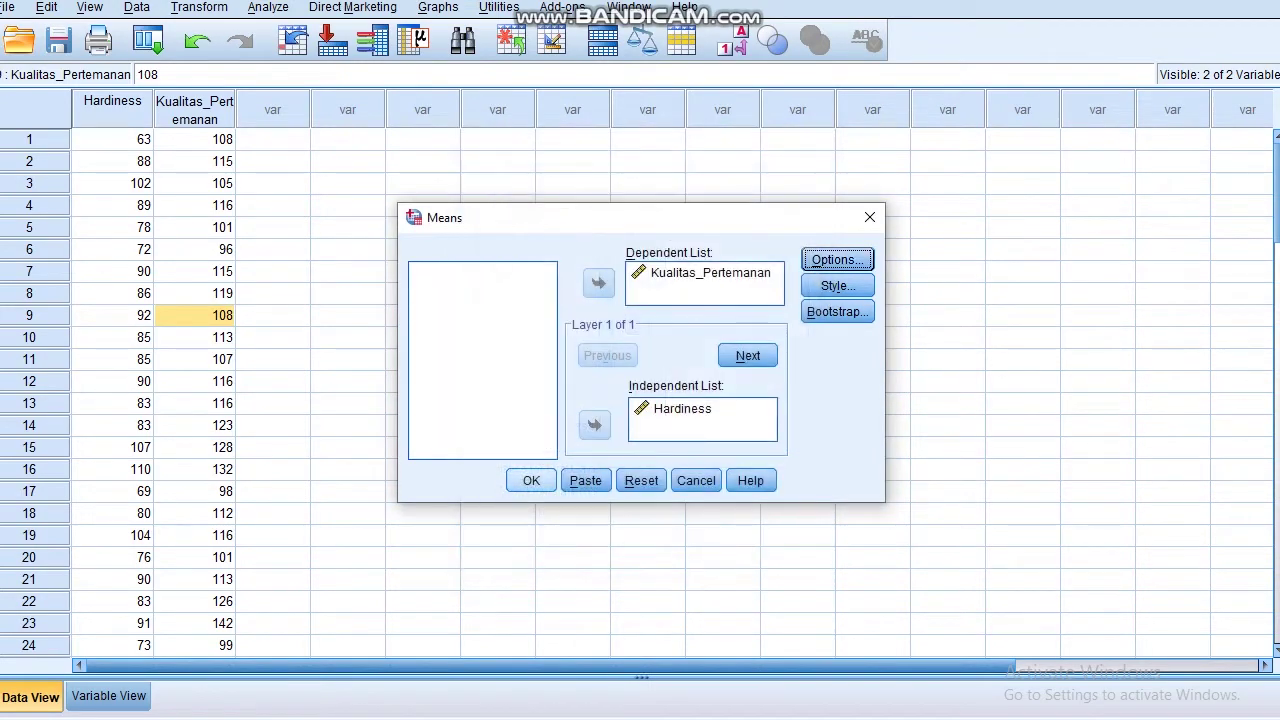
key(Return)
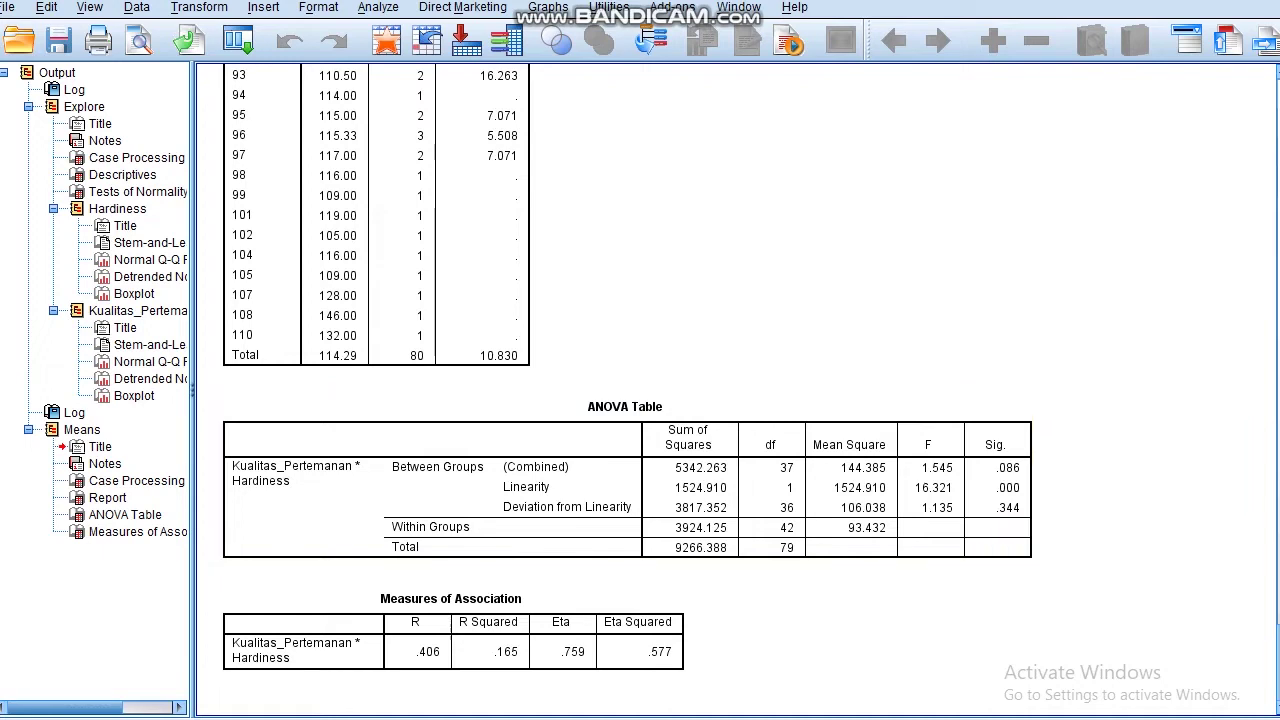
Step: Run a two-tailed Pearson bivariate correlation between Hardiness and Kualitas_Pertemanan, flagging significant correlations
mouse_move(1278, 301)
click(1178, 222)
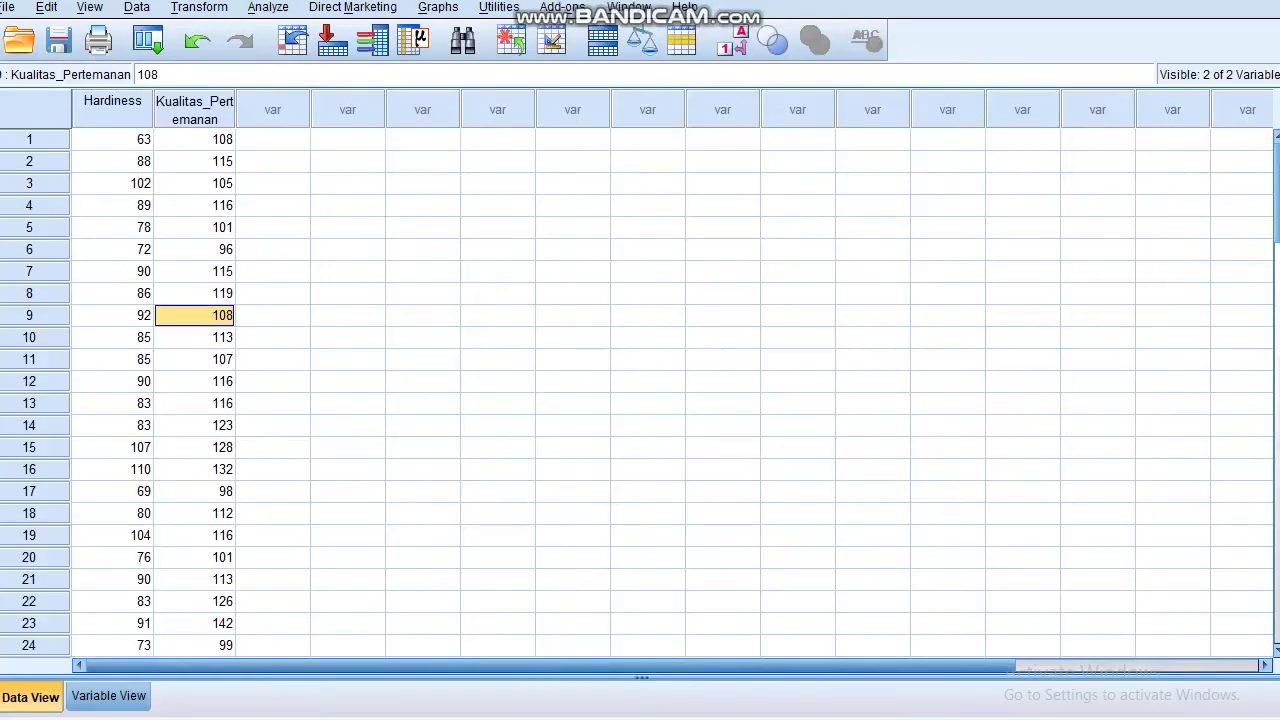
click(267, 7)
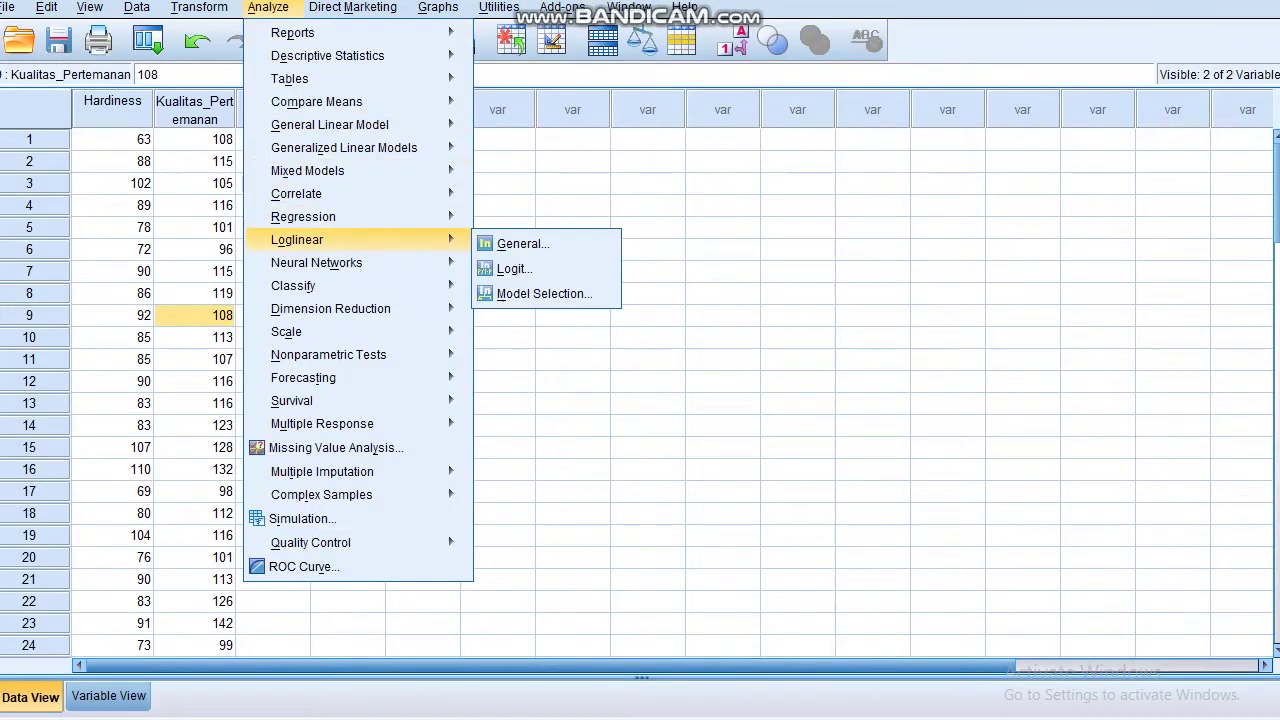
mouse_move(300, 193)
click(523, 197)
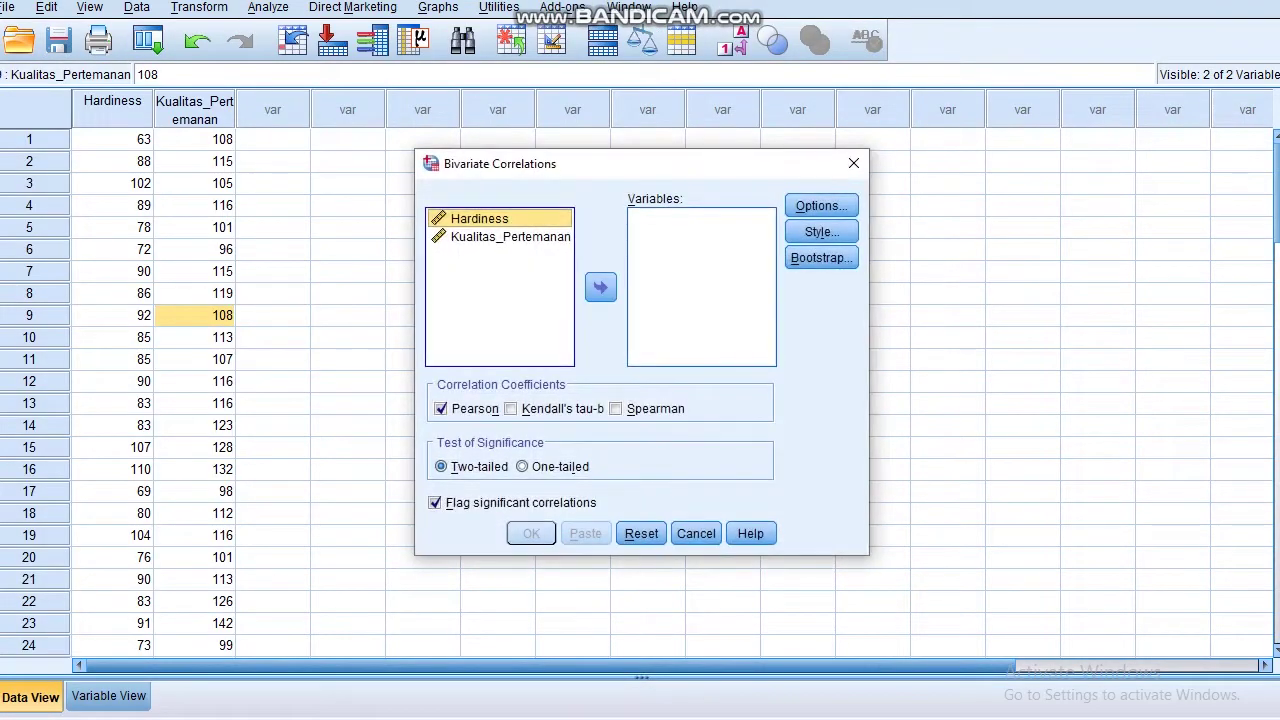
shift+click(510, 237)
click(601, 287)
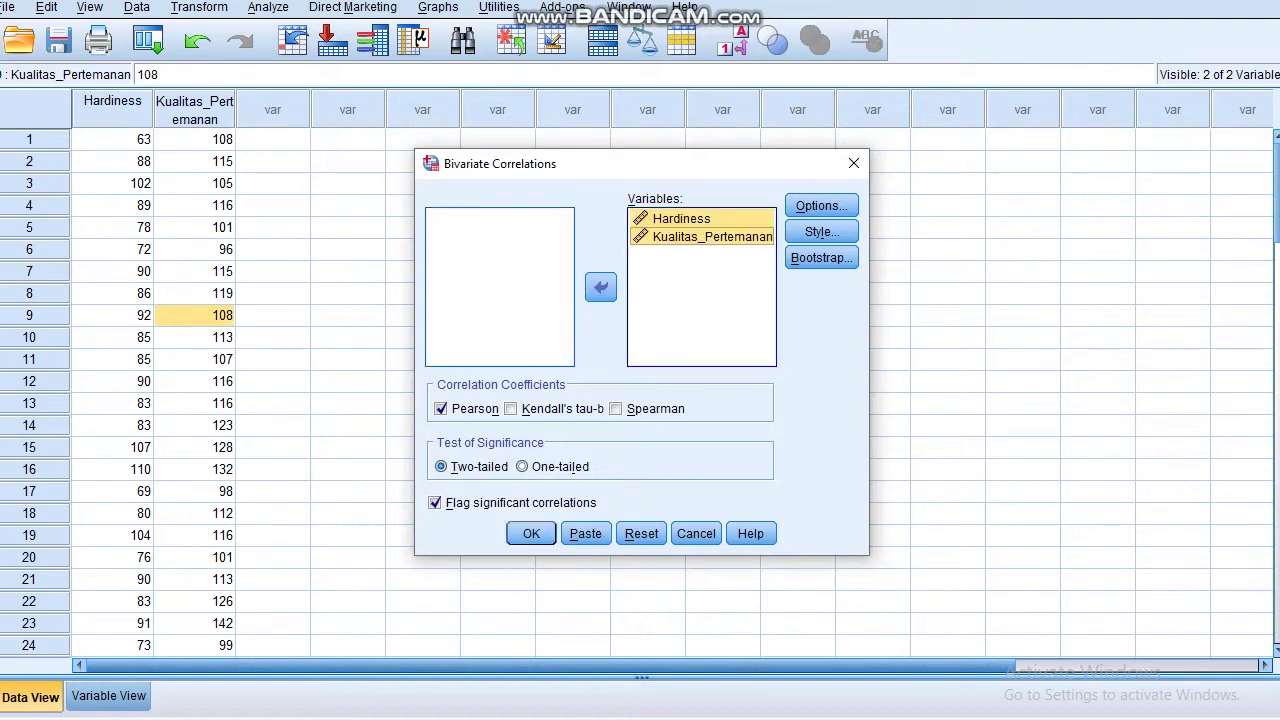
click(531, 533)
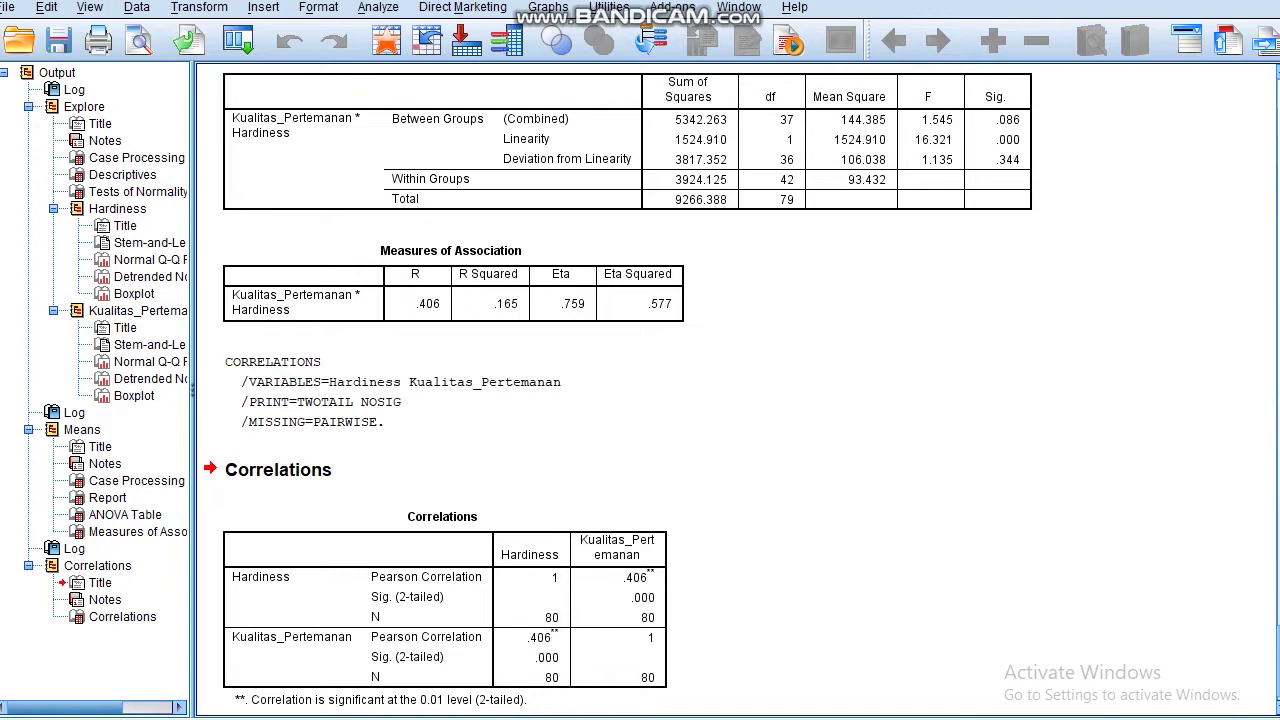
Step: Set up a linear regression on the Untitled2 dataset with Kualitas_Pertemanan as dependent and Hardiness as independent variable
mouse_move(1279, 300)
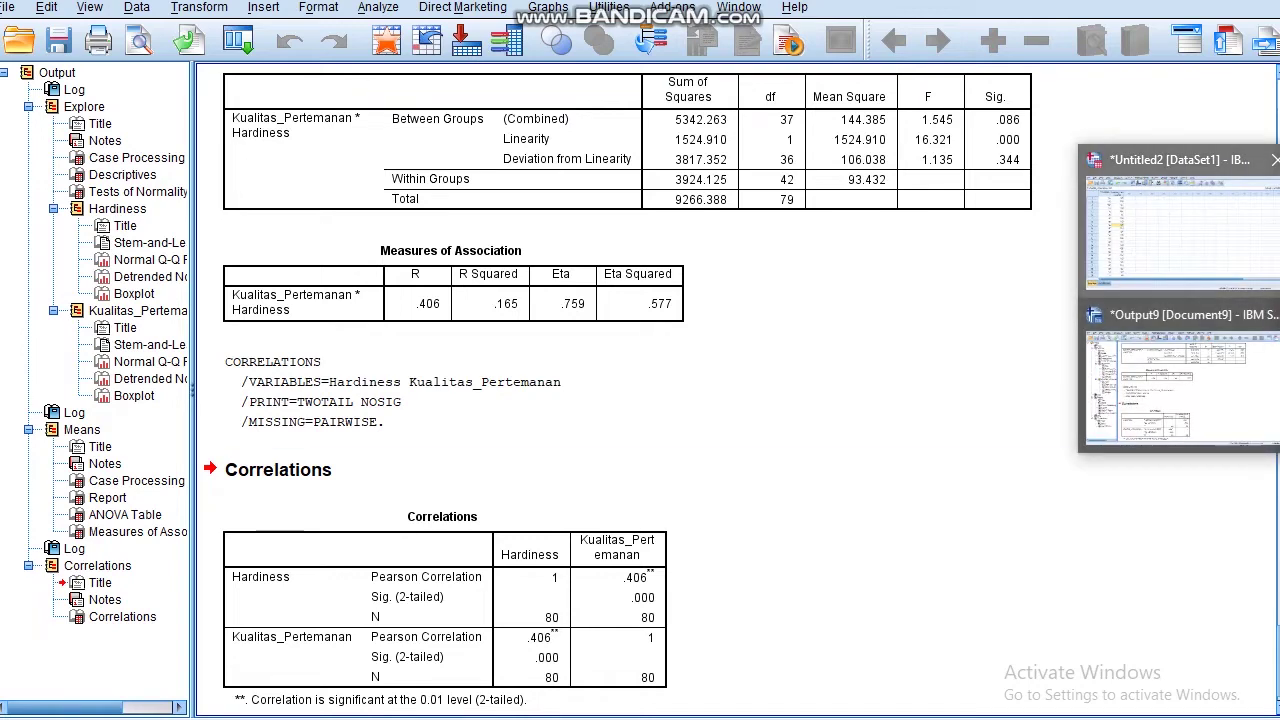
click(1180, 225)
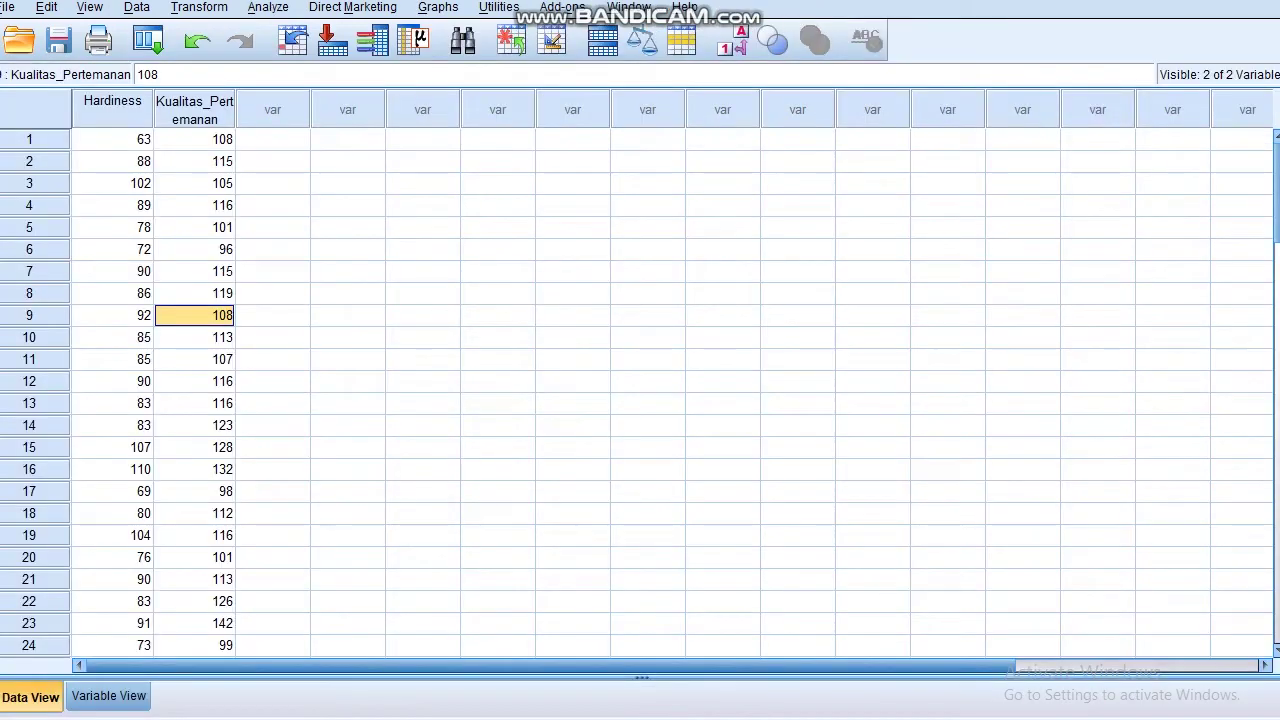
key(alt+a)
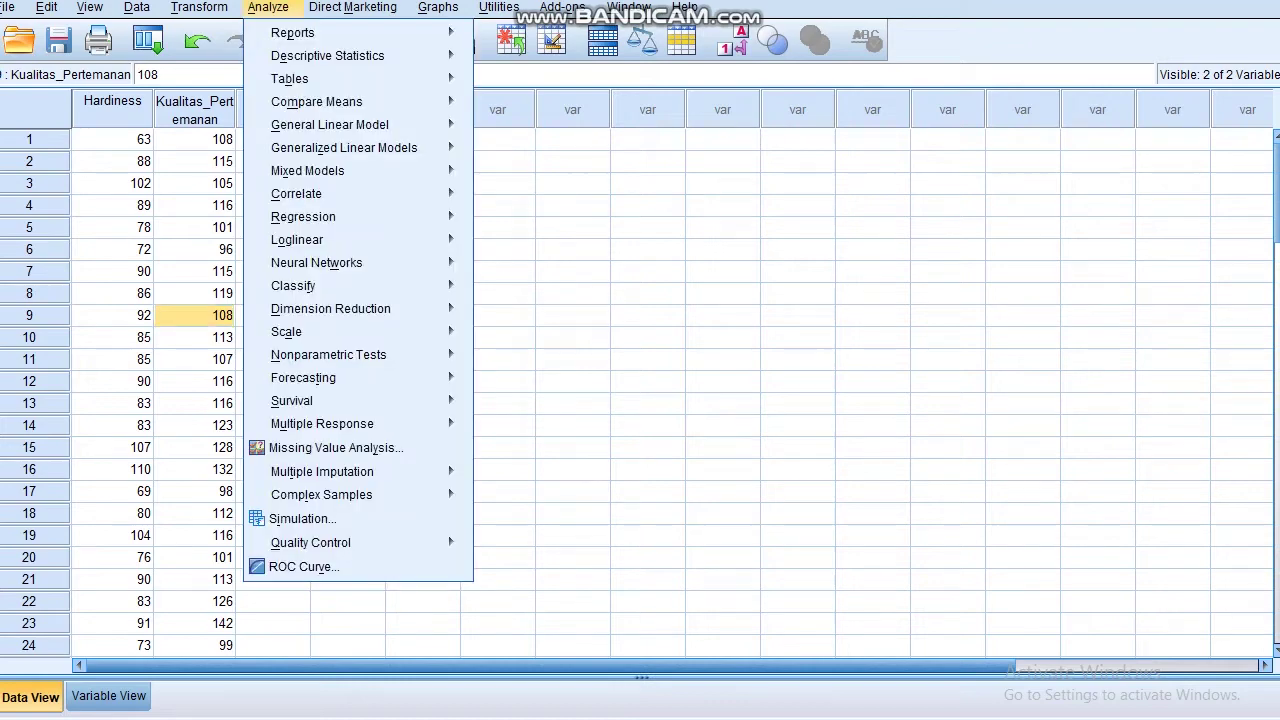
mouse_move(303, 216)
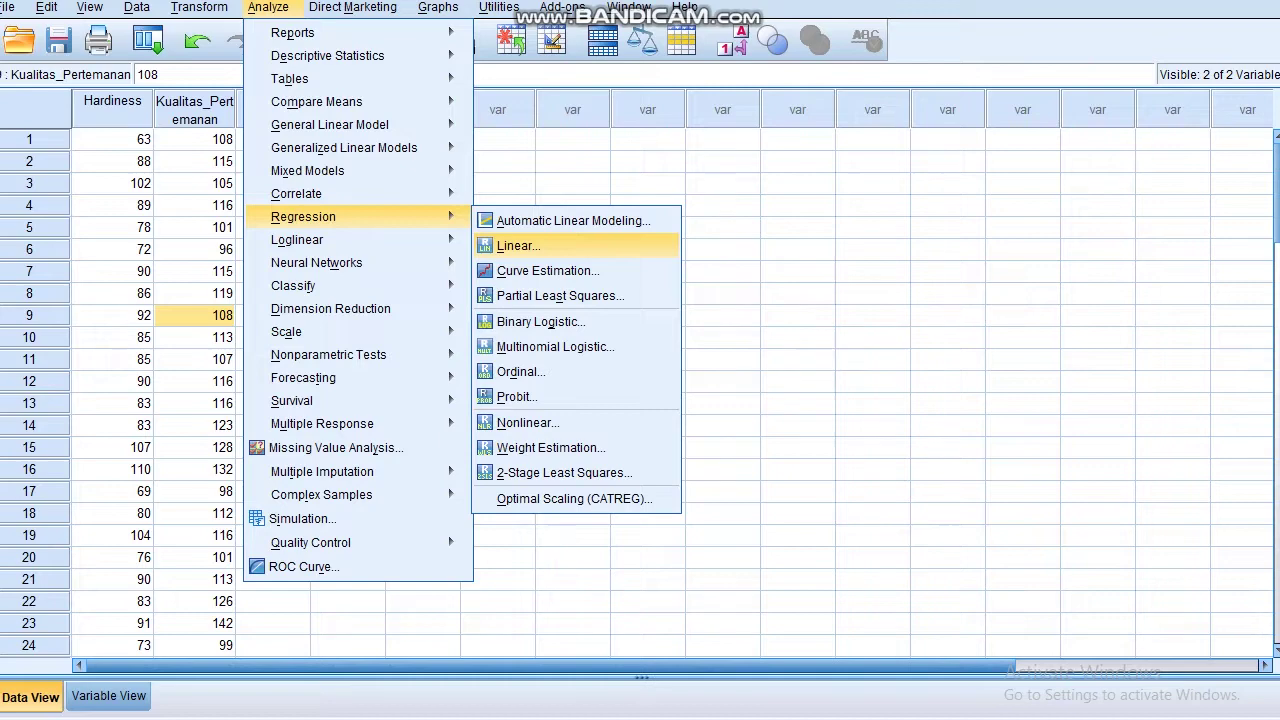
key(Return)
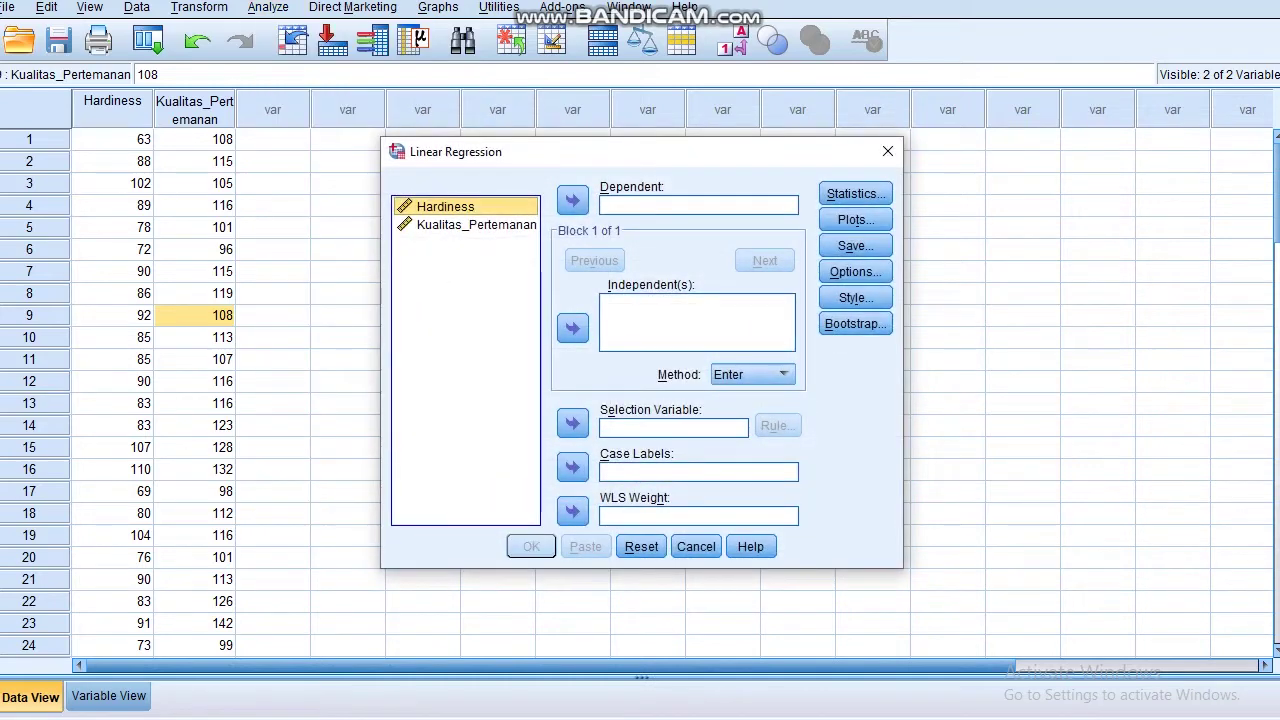
click(476, 225)
click(573, 200)
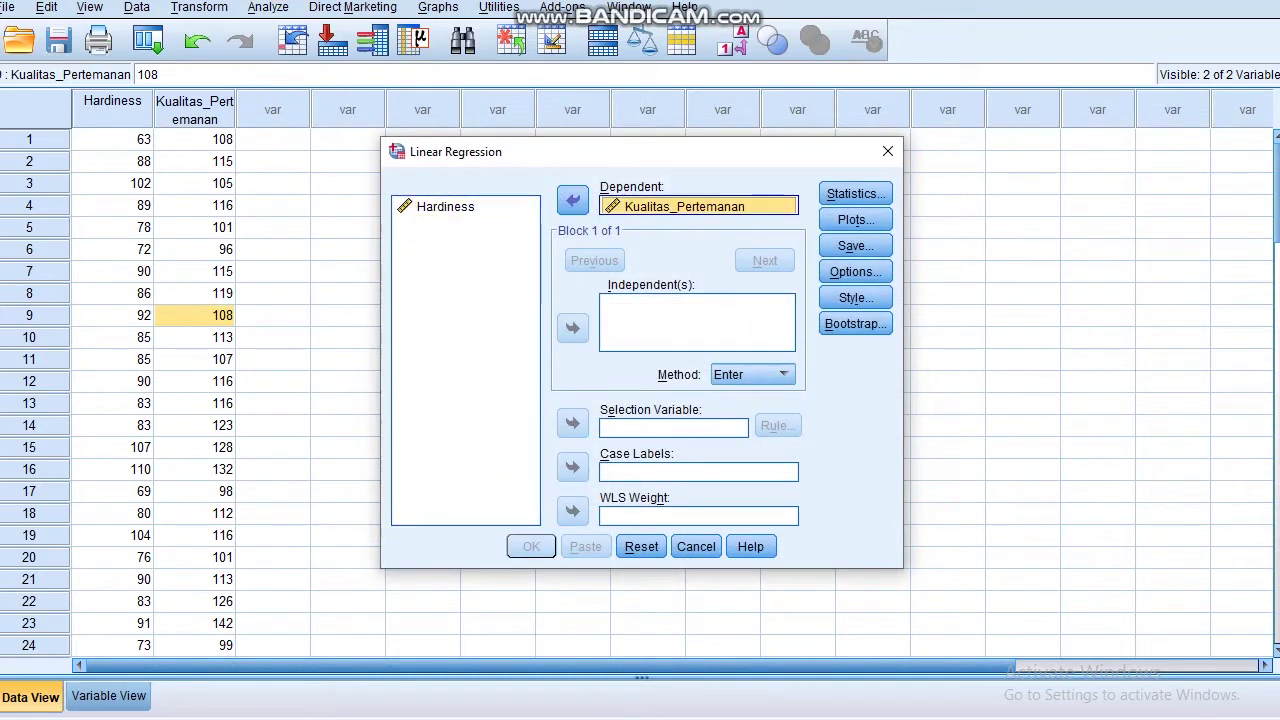
click(446, 207)
click(573, 328)
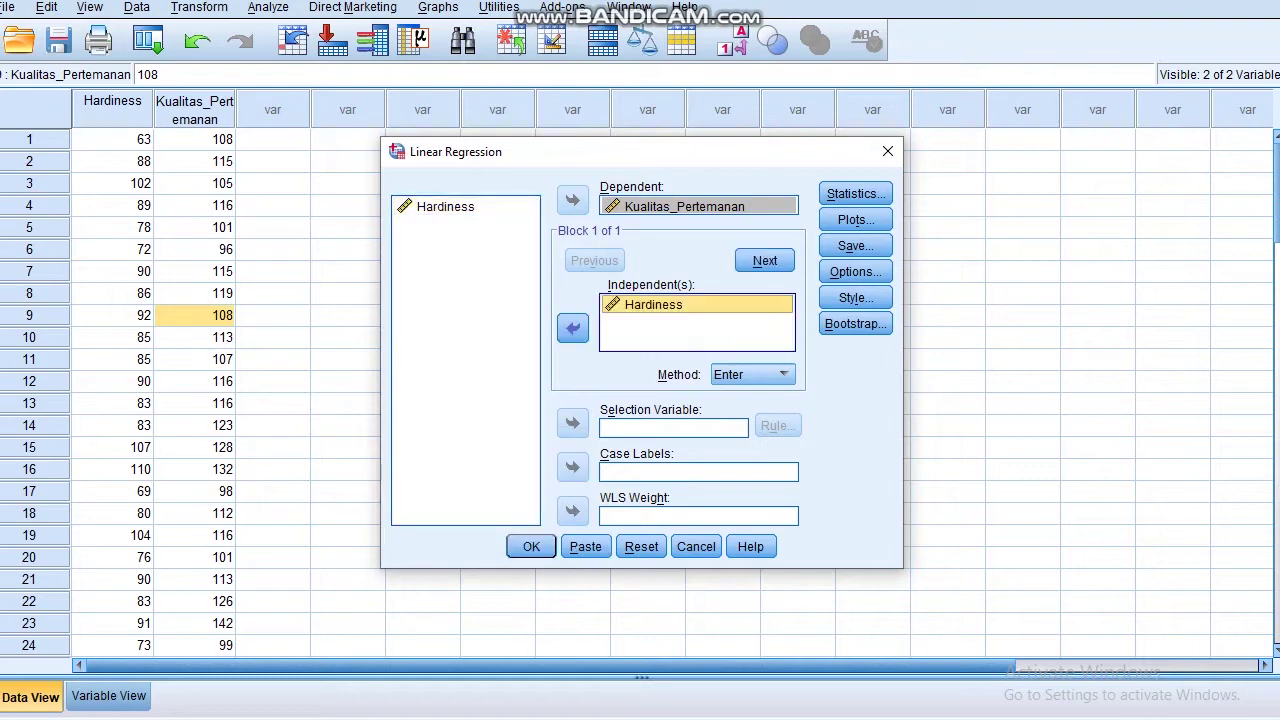
Step: Enable saving of unstandardized residuals and run the linear regression
key(alt+a)
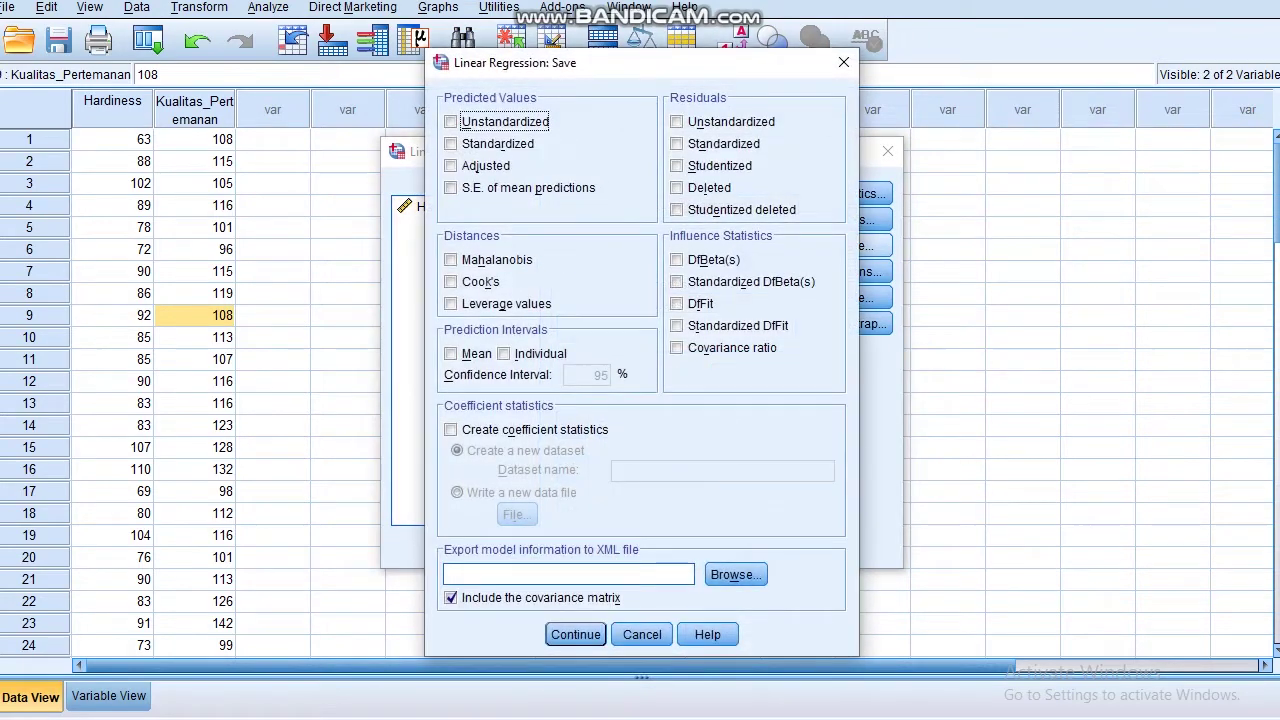
click(678, 122)
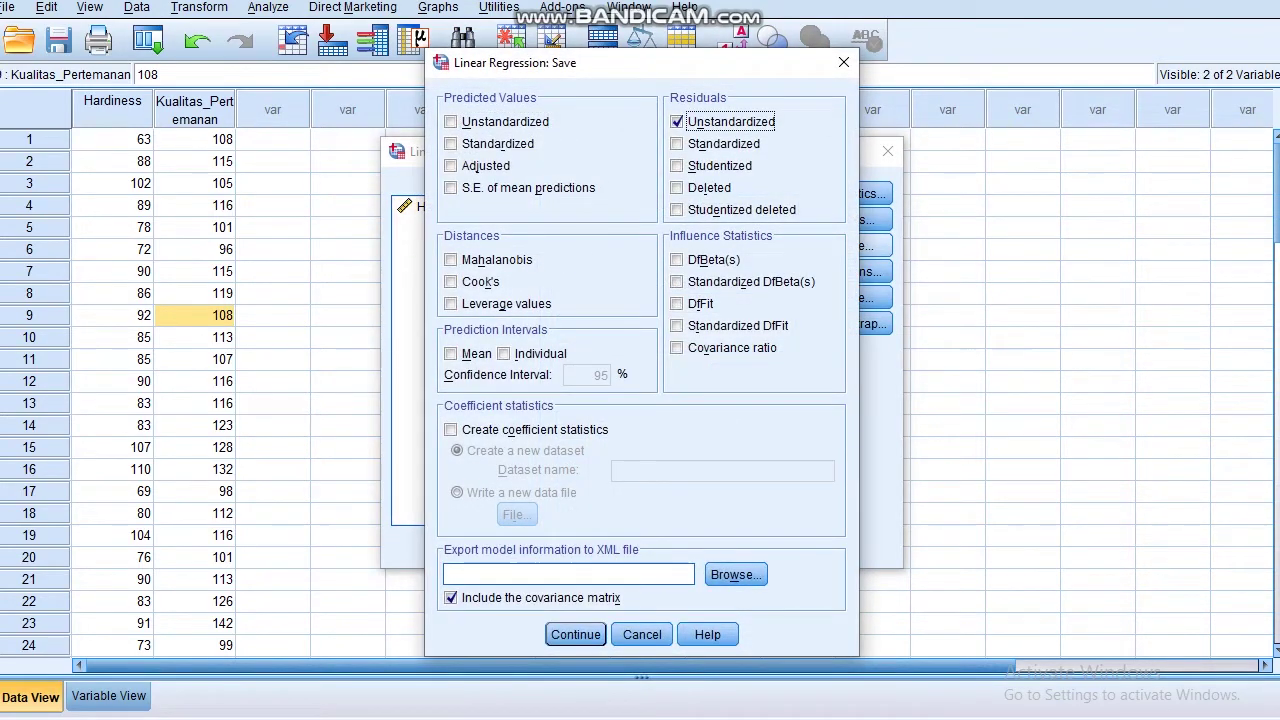
click(575, 634)
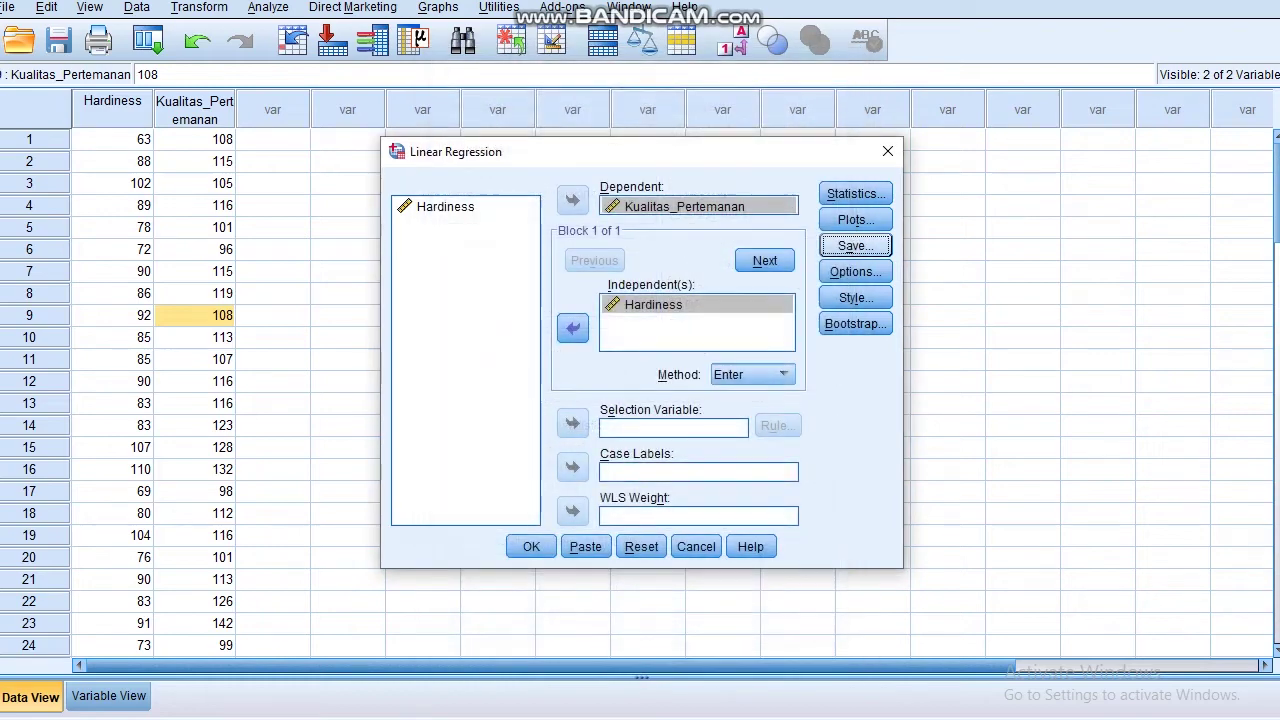
click(531, 546)
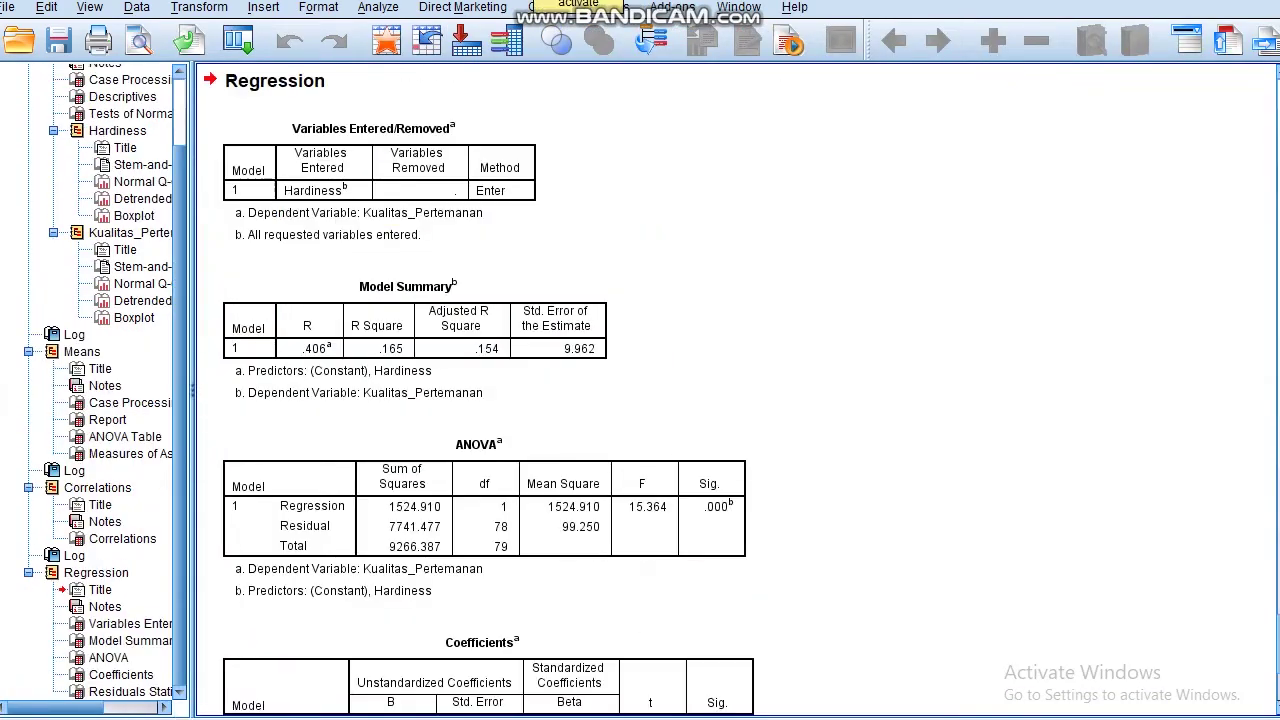
Step: Examine the regression's Model Summary, ANOVA and Coefficients tables and compare them with the Pearson Correlations table
scroll(730, 480, down, 5)
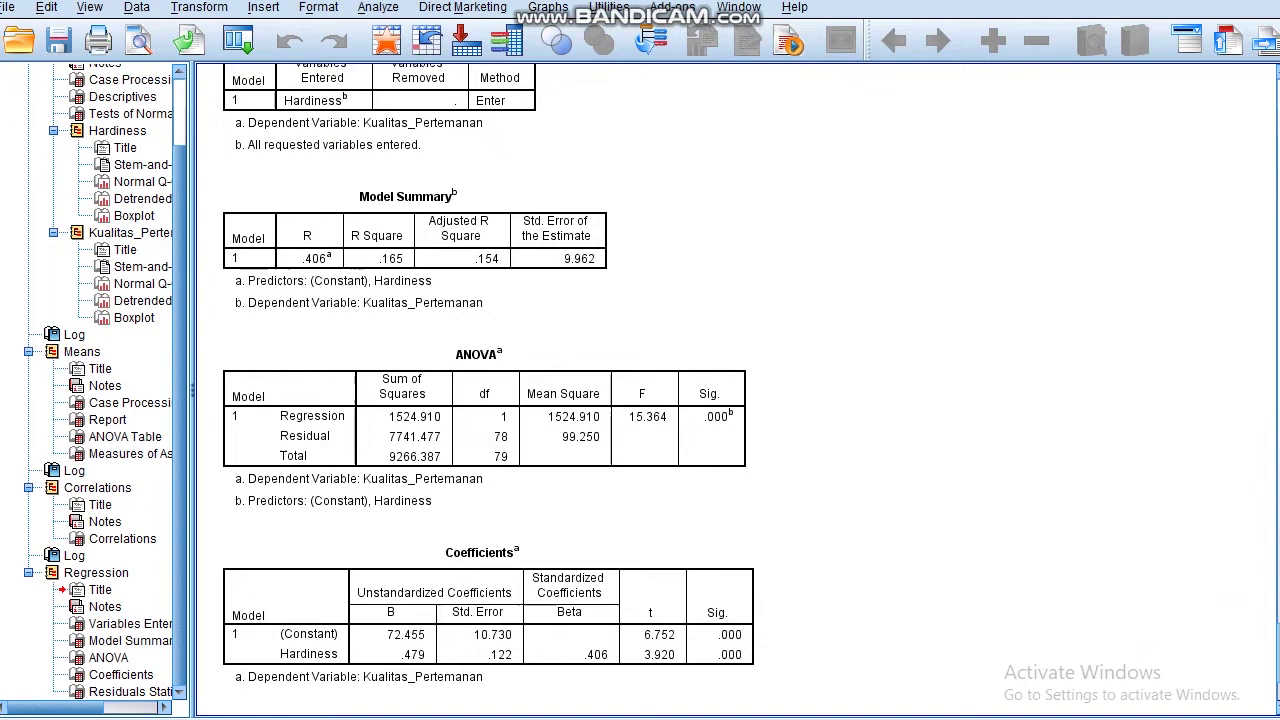
scroll(590, 290, up, 3)
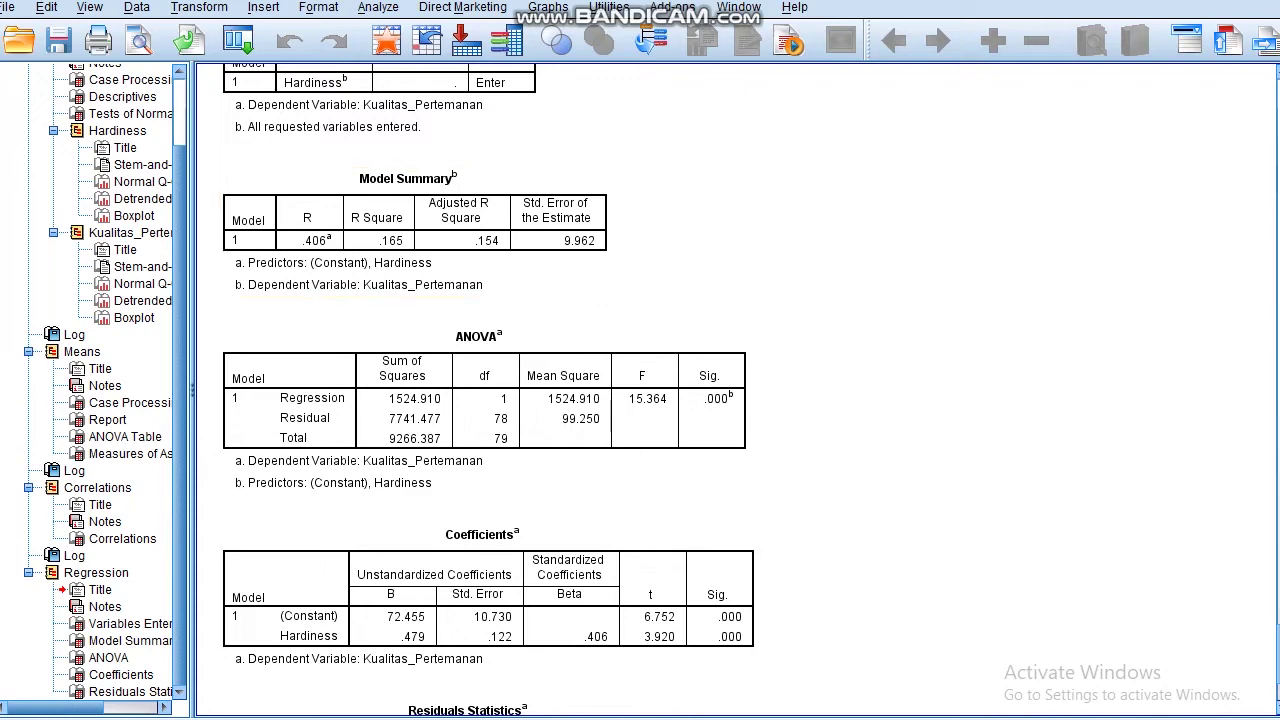
scroll(445, 300, up, 10)
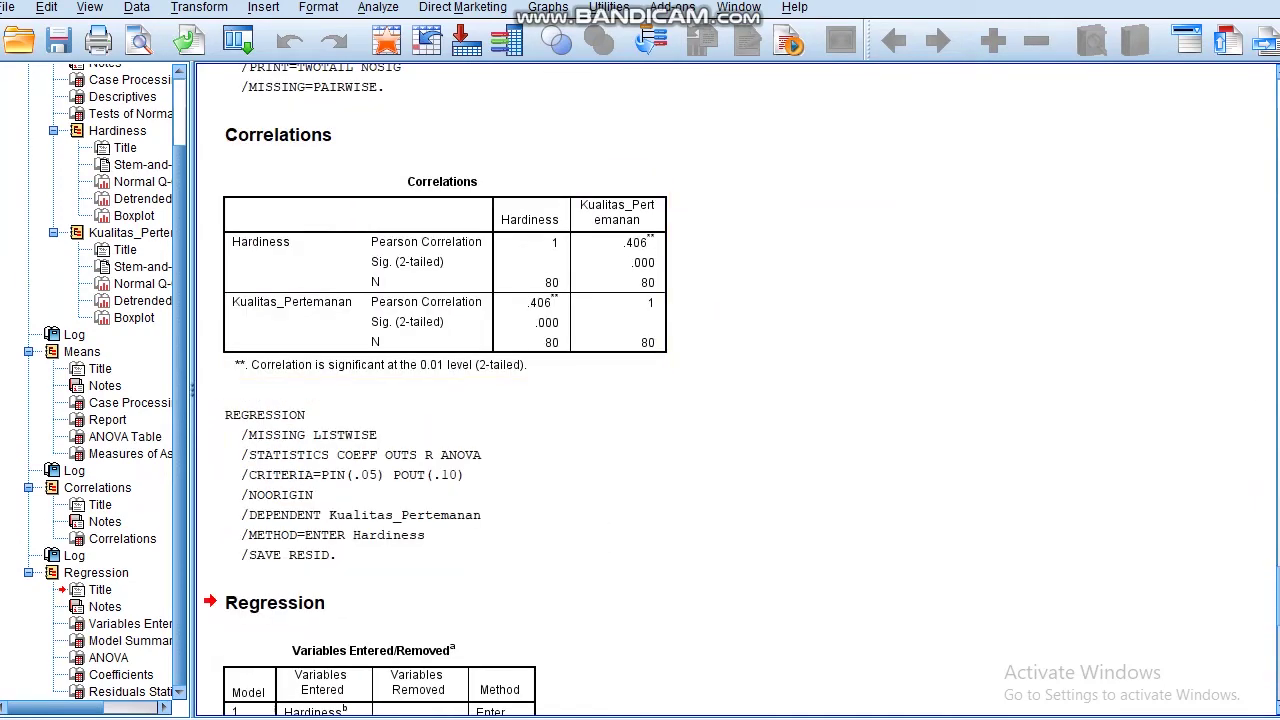
scroll(560, 480, down, 4)
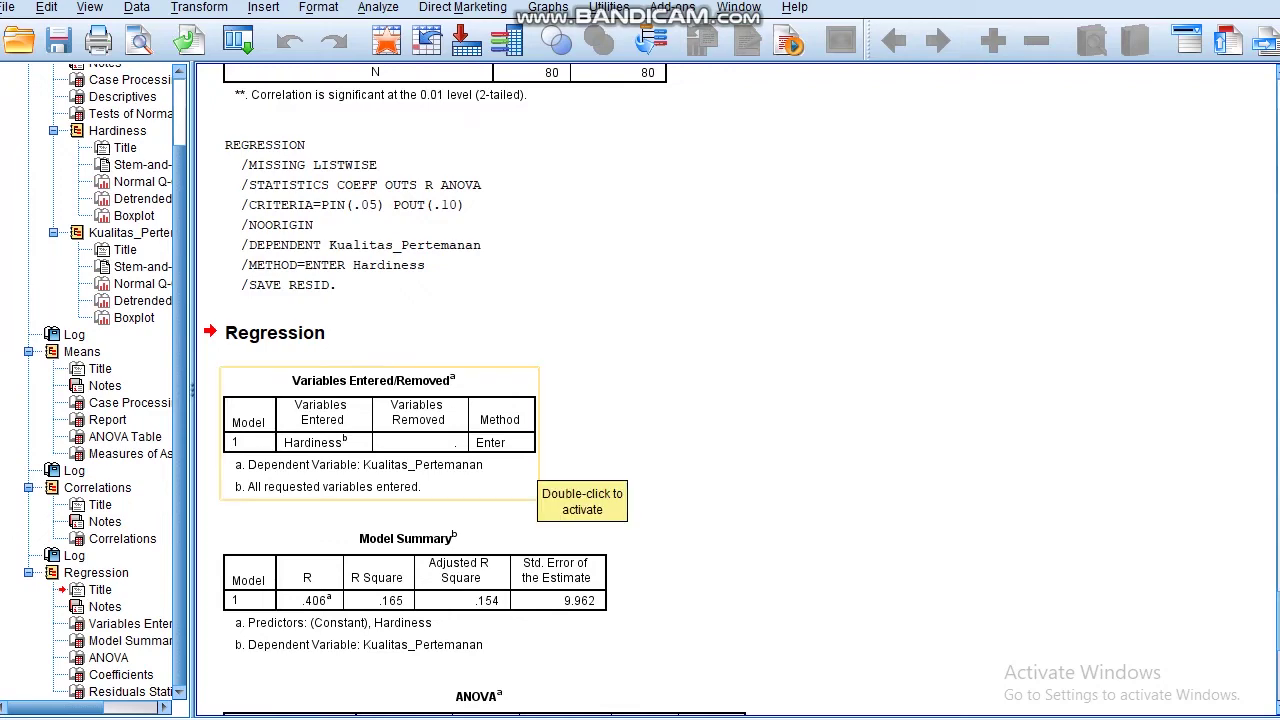
scroll(535, 470, up, 3)
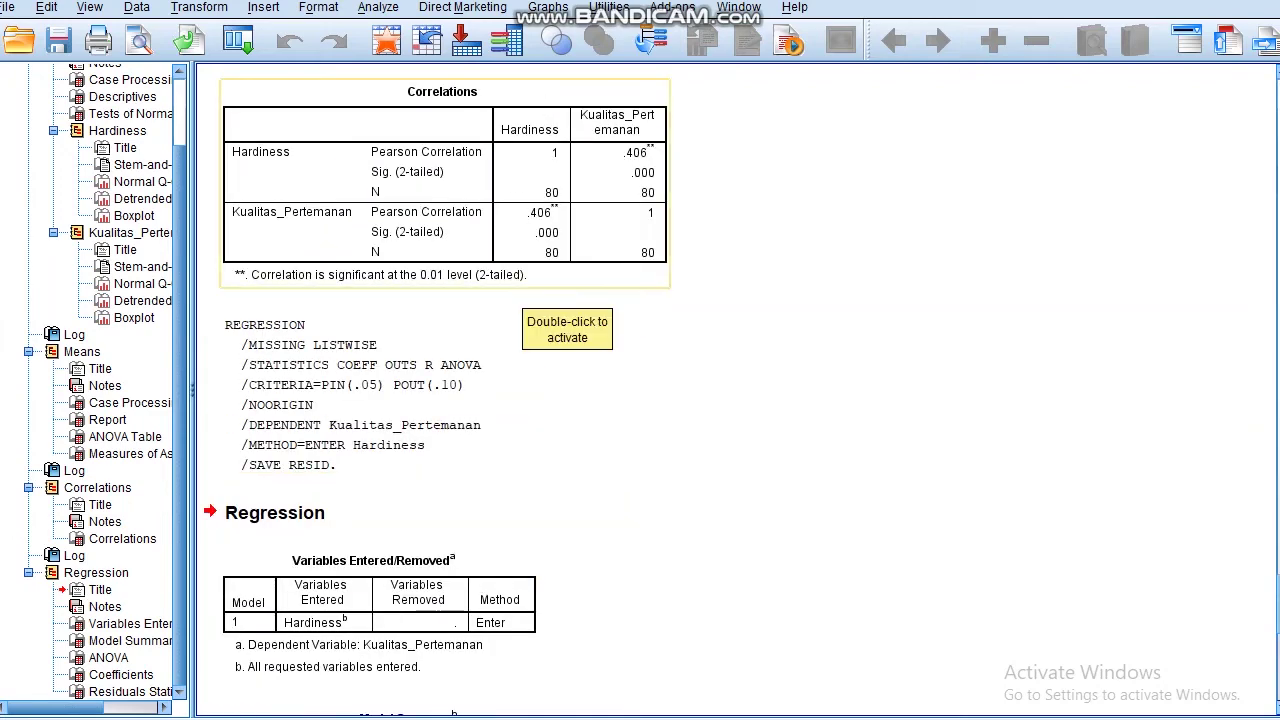
scroll(430, 470, down, 5)
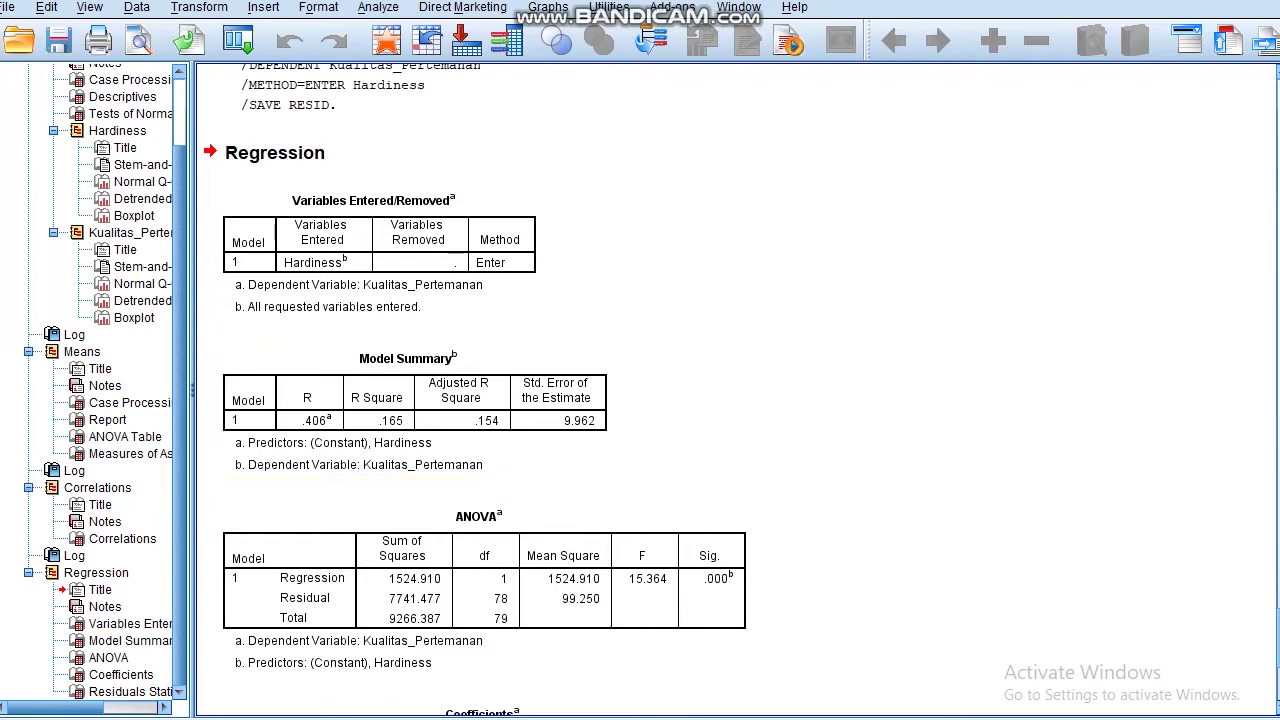
scroll(640, 390, up, 5)
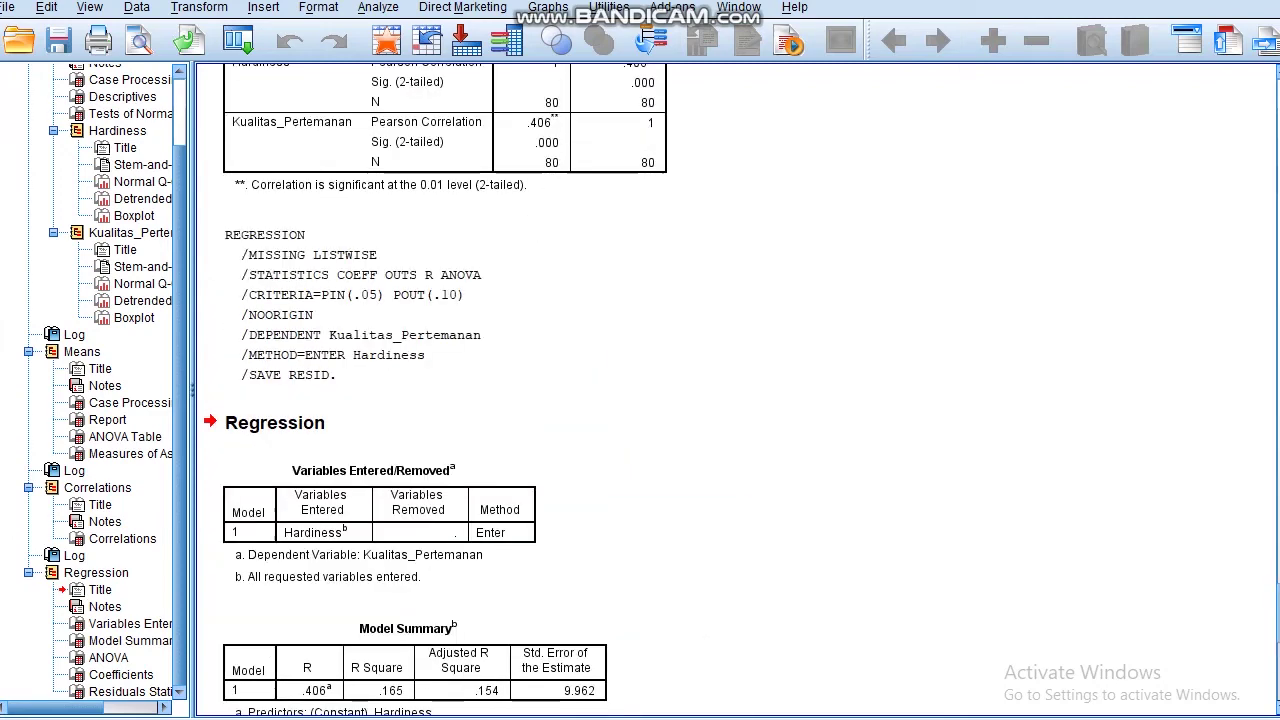
scroll(640, 390, down, 2)
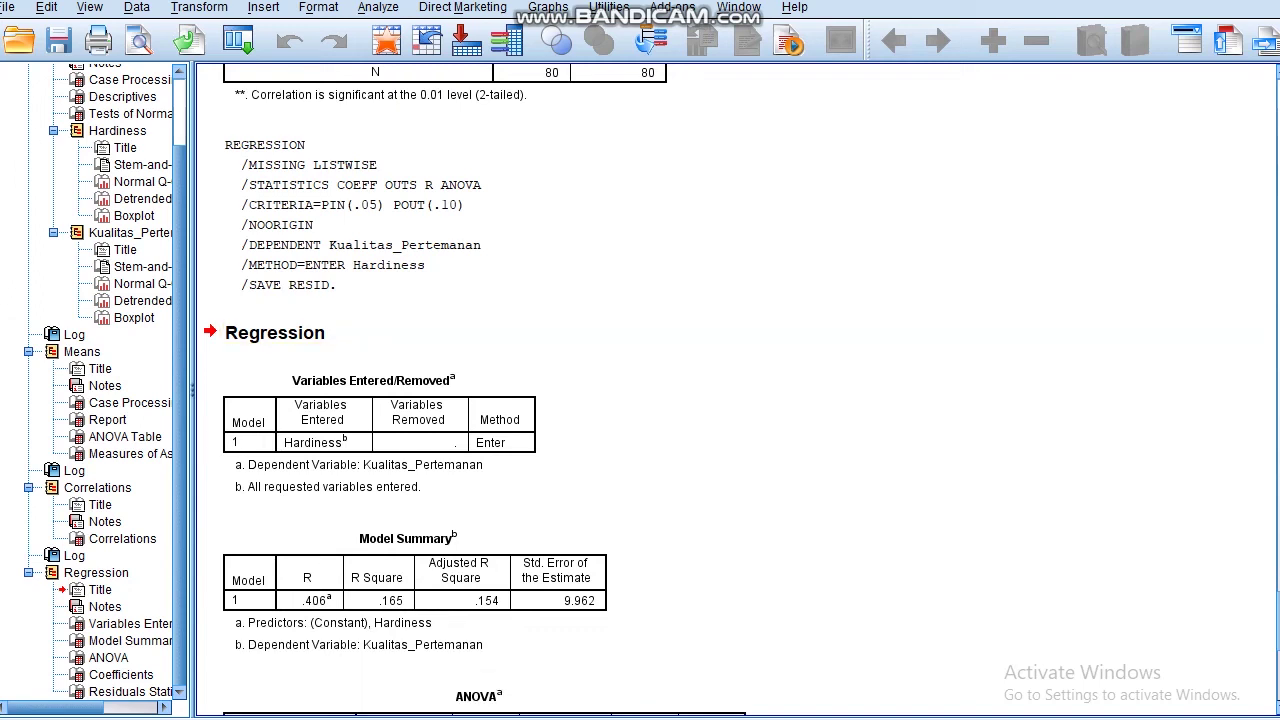
Step: Switch to the Word document and add the line "Ho ditolak dan Ha diterima" below question 2's null hypothesis
mouse_move(1279, 300)
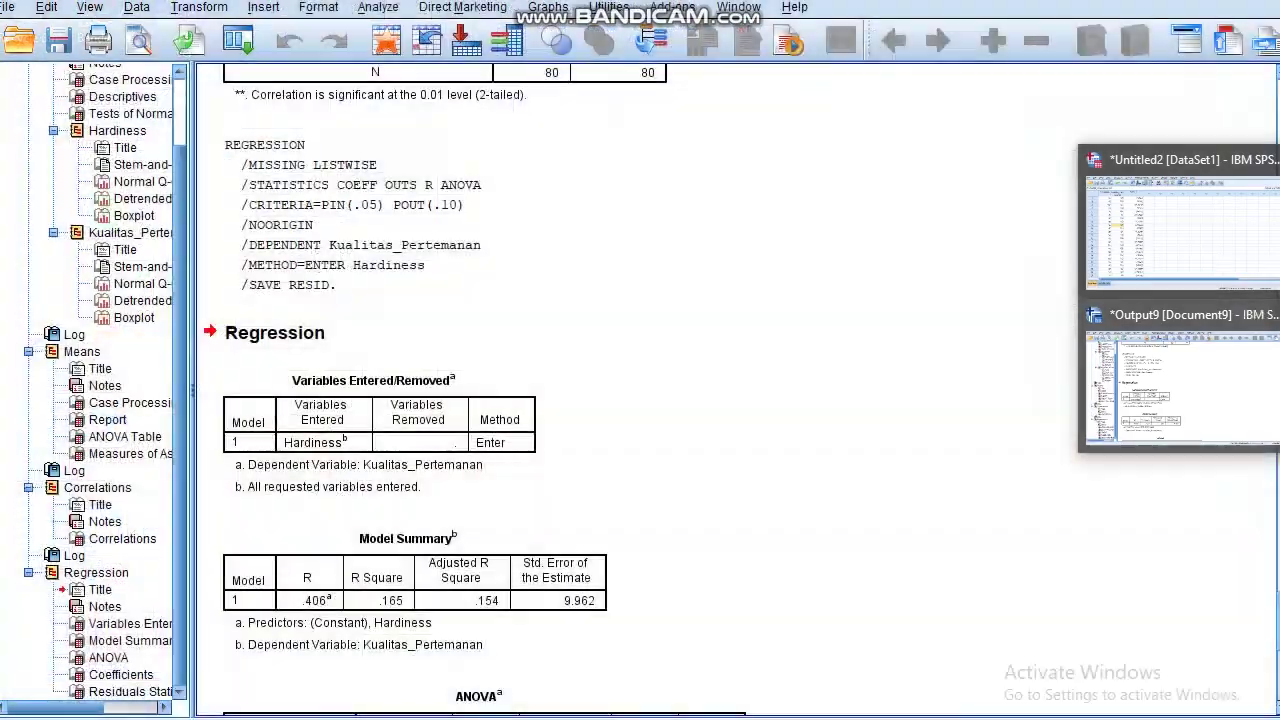
click(1279, 350)
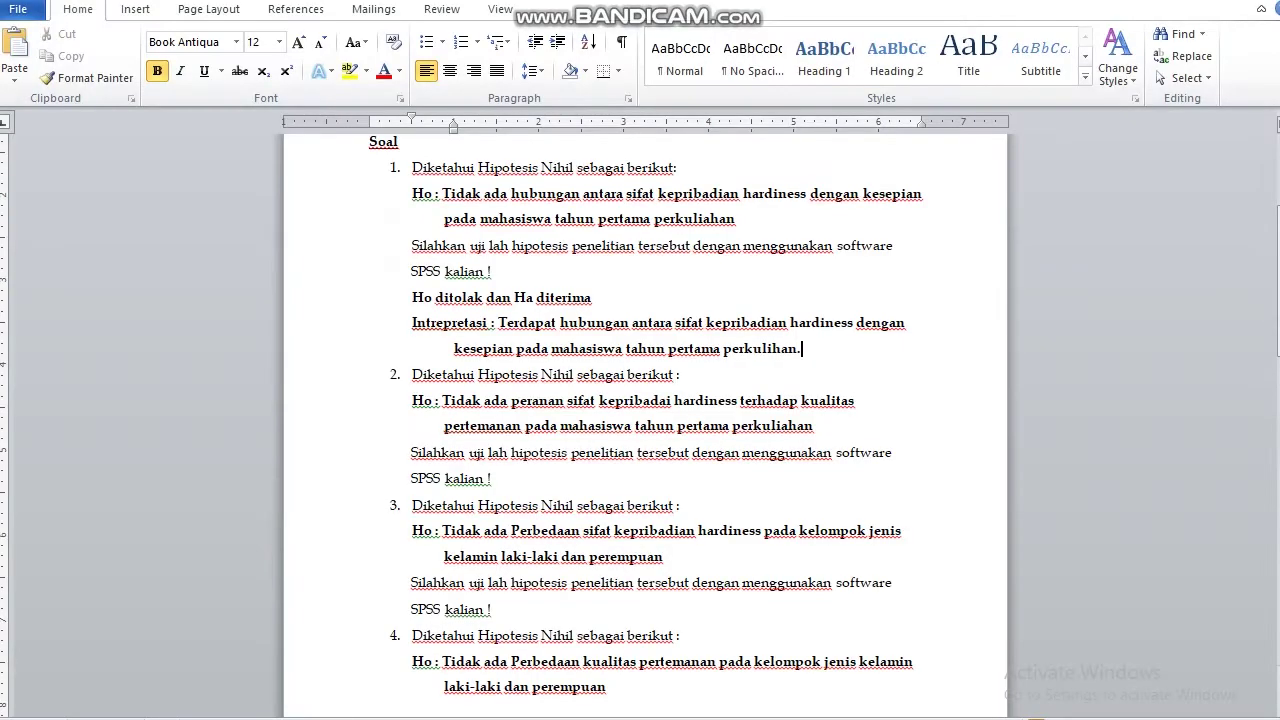
click(814, 426)
key(Return)
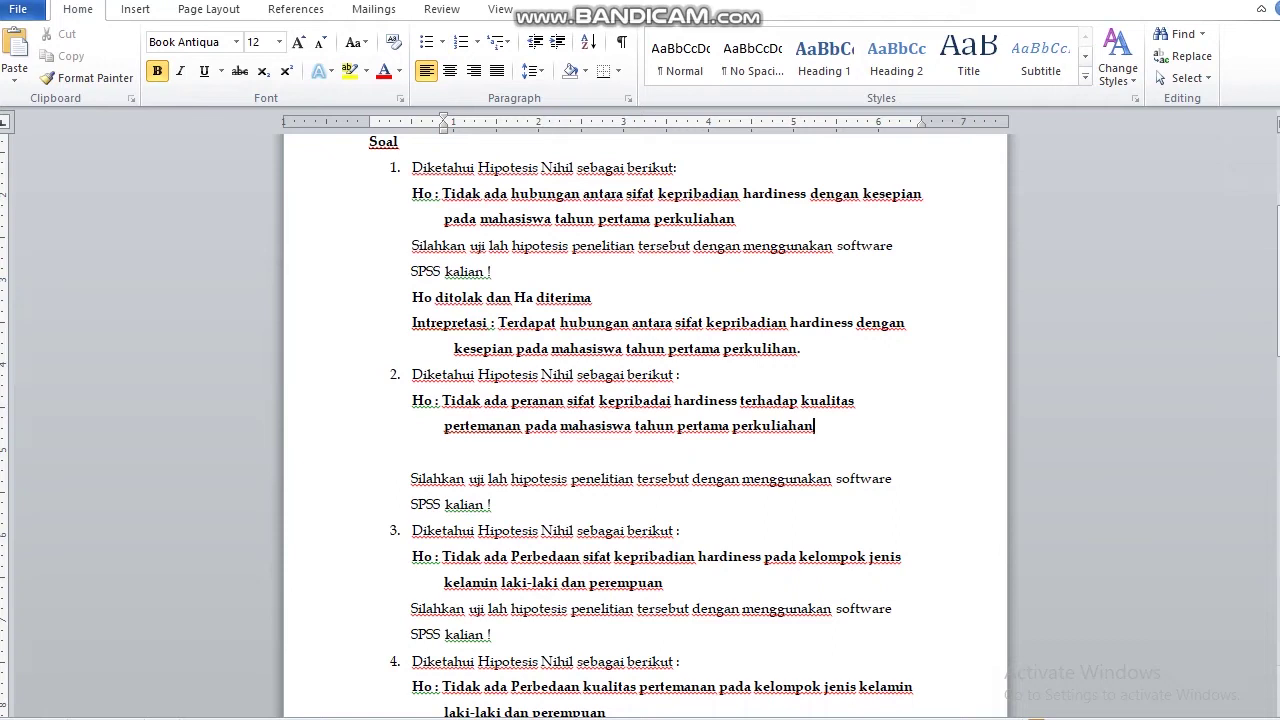
key(Return)
key(BackSpace)
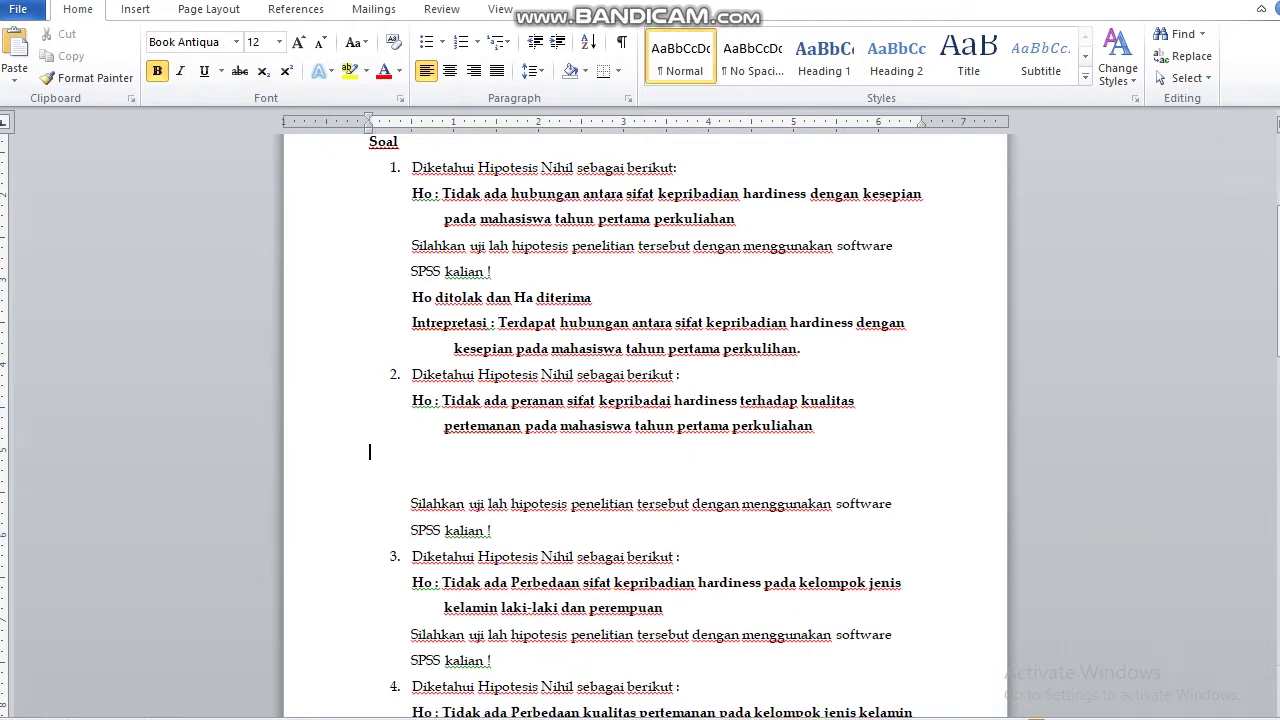
text(Ho dito)
key(BackSpace)
text(tolak dan Ha diterima)
key(Return)
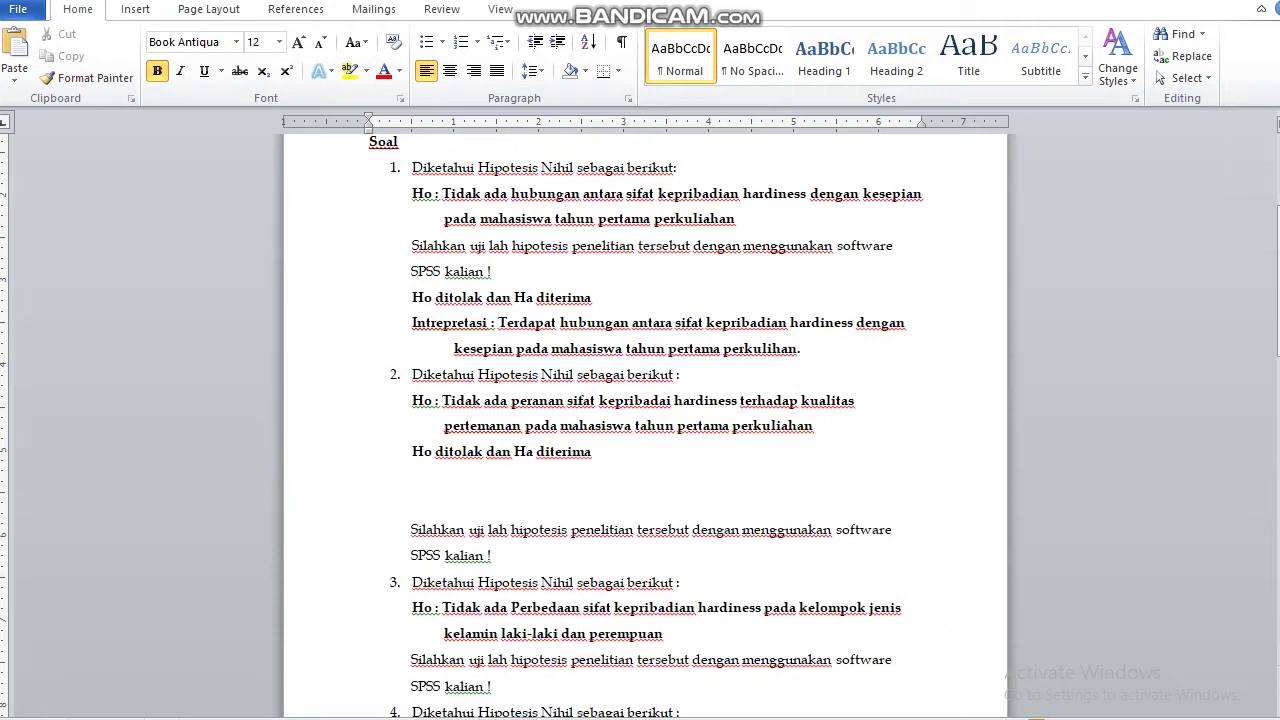
Step: Start question 2's interpretation line with "Interpretasi : Terdapat peranan antara"
text(O)
key(BackSpace)
text(Interpre)
text(tasinya)
key(BackSpace)
key(BackSpace)
key(BackSpace)
text(: Terd)
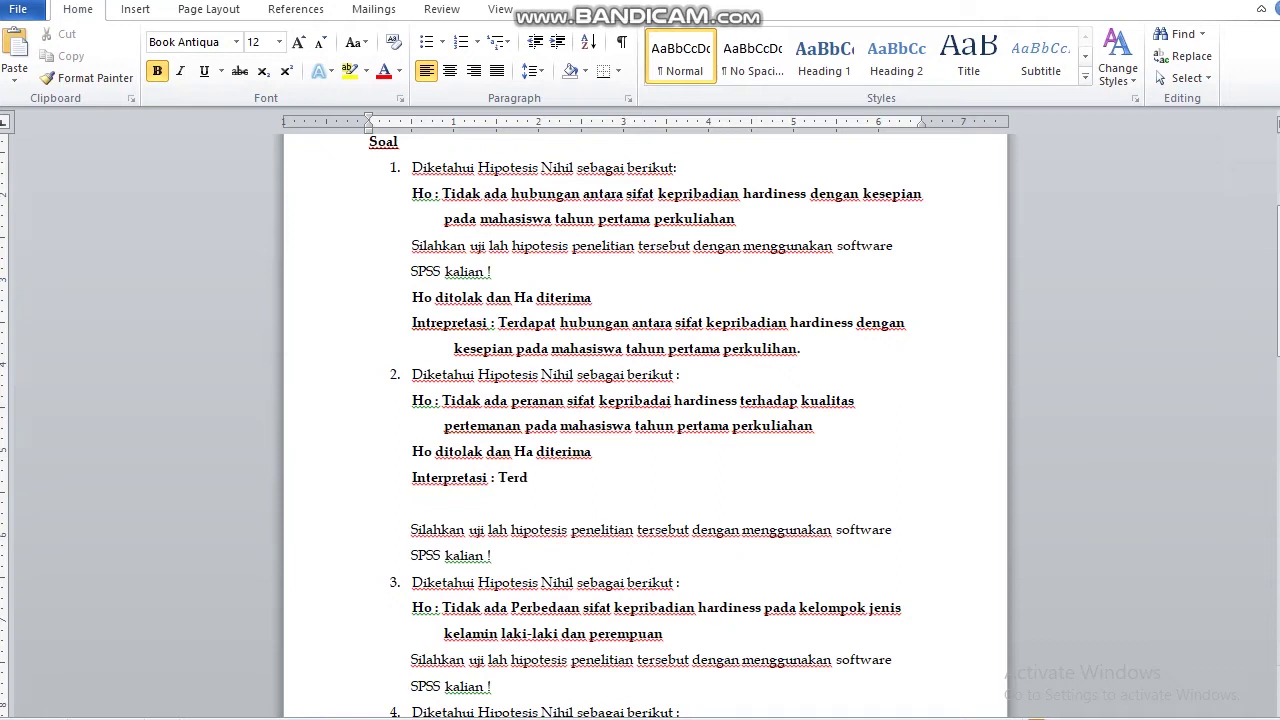
text(apat pereman)
key(BackSpace)
key(BackSpace)
key(BackSpace)
text(nan)
key(BackSpace)
key(BackSpace)
key(BackSpace)
key(BackSpace)
text(anan antara)
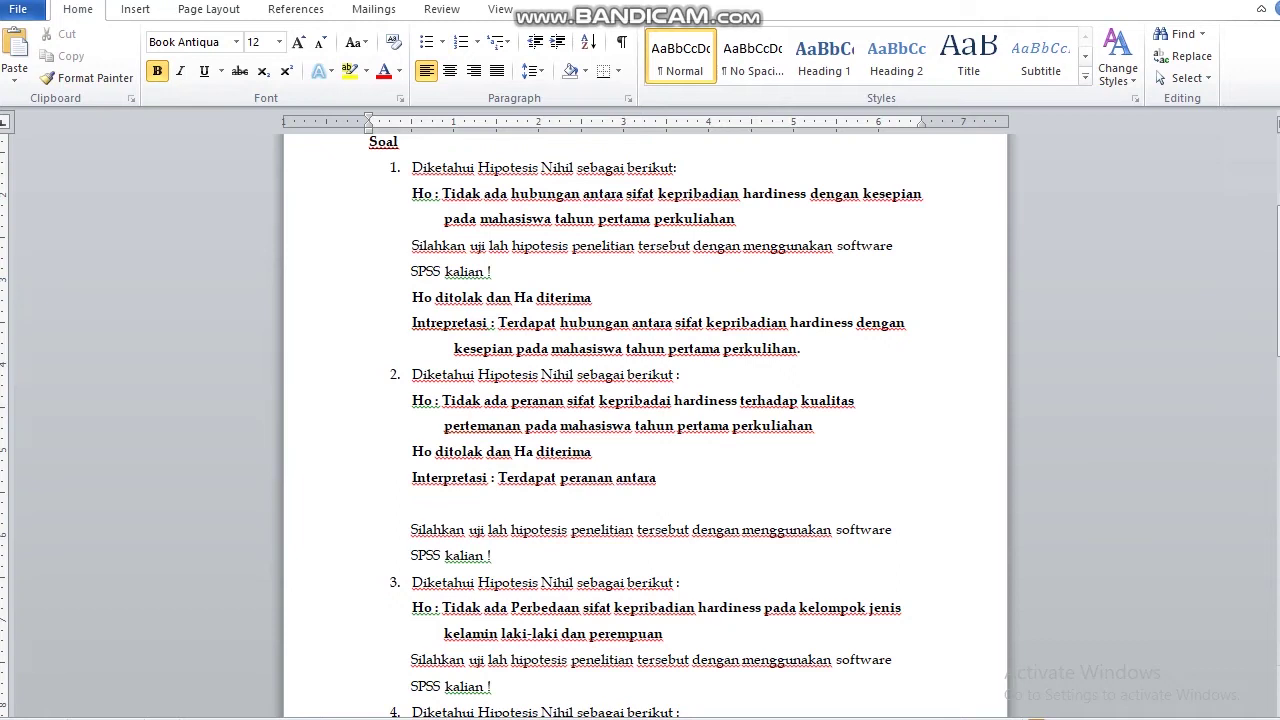
Step: Continue the interpretation with "sifat kepribadian hardiness terhadap kualitas pertemanan"
text( sifat kepribadian hard)
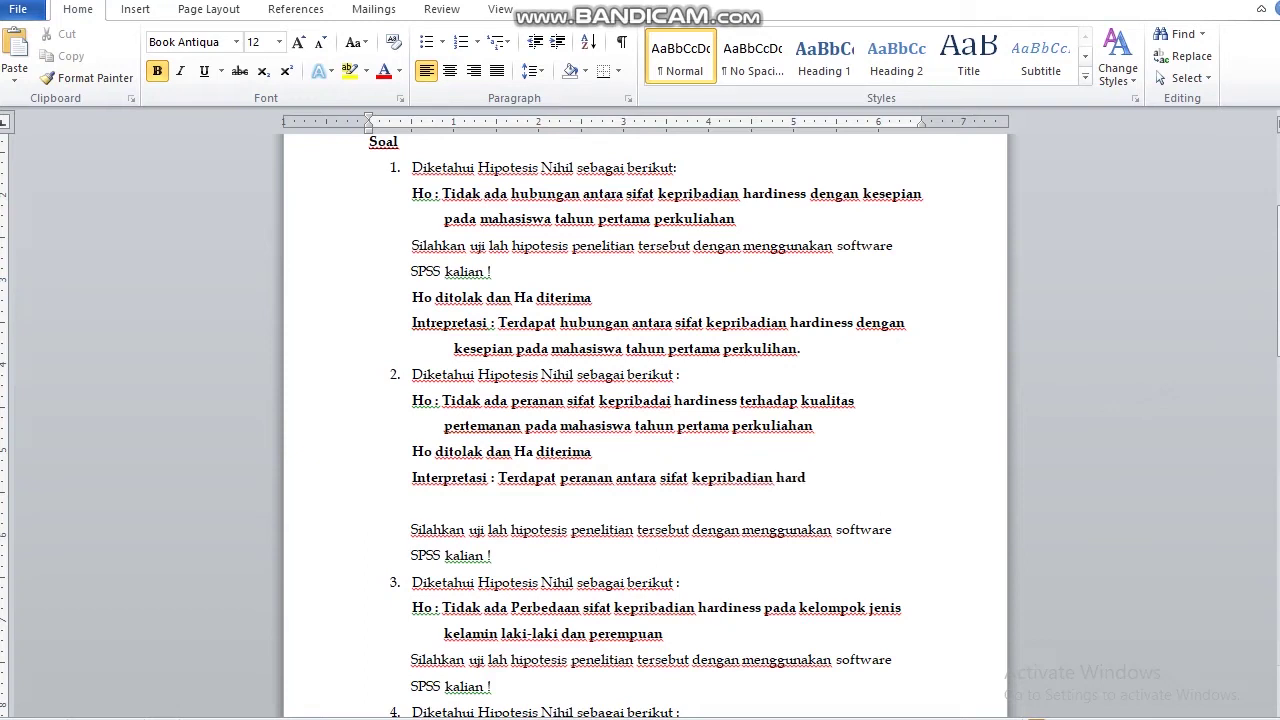
text(iness te)
text(rhadap kua)
text(litas per)
text(temanan )
Step: Finish the interpretation sentence with "mahasiswa tahun pertama perkuliahan sebesar 16.5%."
text(mahassiswa)
key(BackSpace)
key(BackSpace)
key(BackSpace)
key(BackSpace)
key(BackSpace)
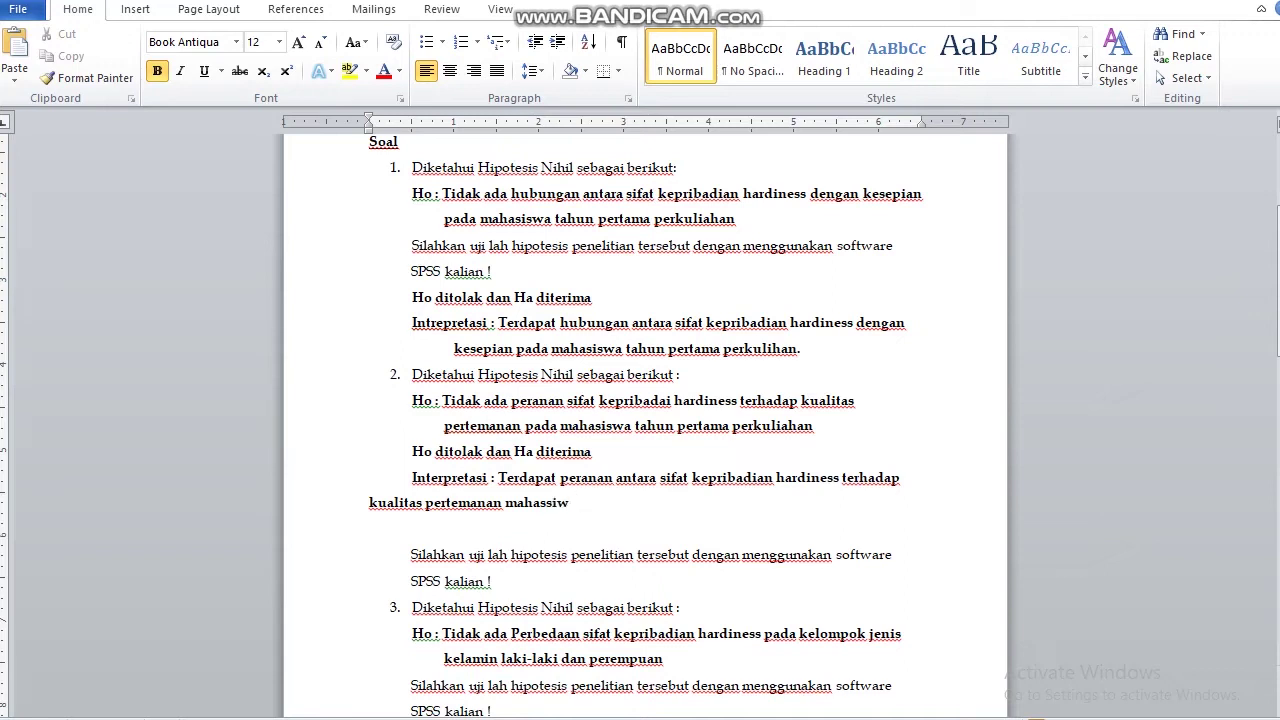
text(iswa tahun per)
key(BackSpace)
key(BackSpace)
text(pertama)
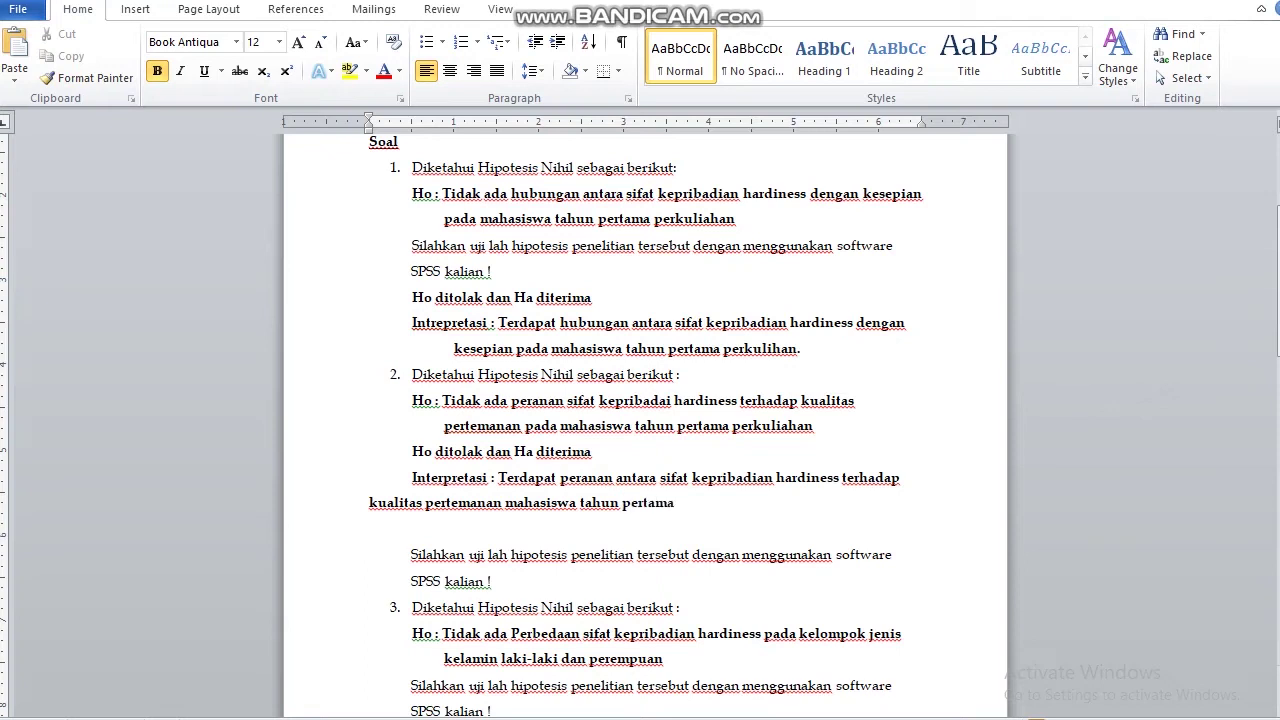
text( perkuliahanng)
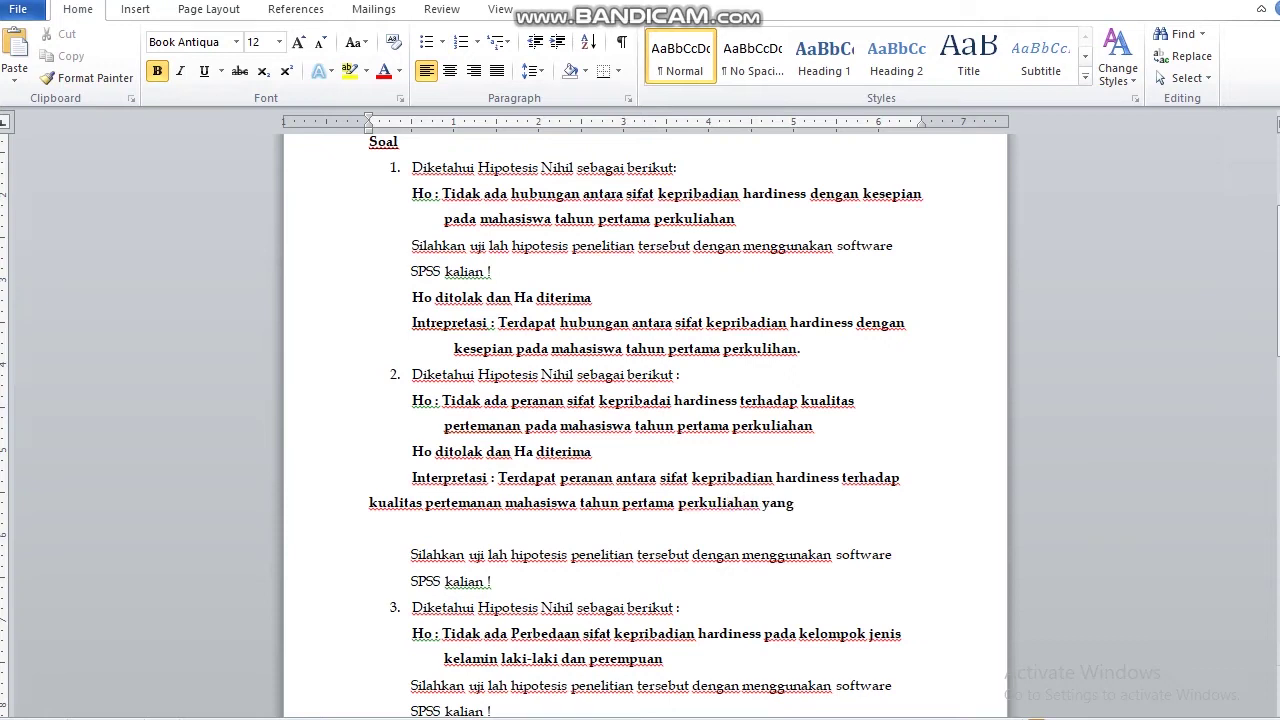
key(BackSpace)
key(BackSpace)
key(BackSpace)
key(BackSpace)
text(sebesar 16.5%.)
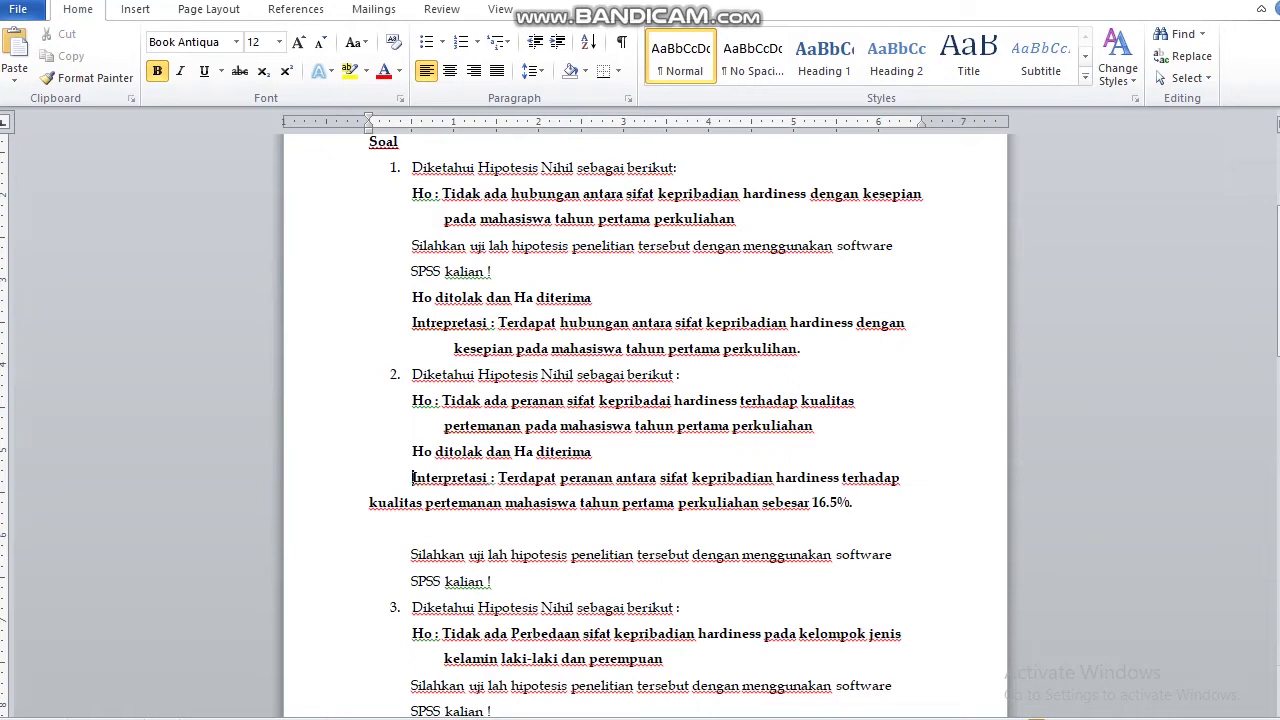
key(Tab)
key(Tab)
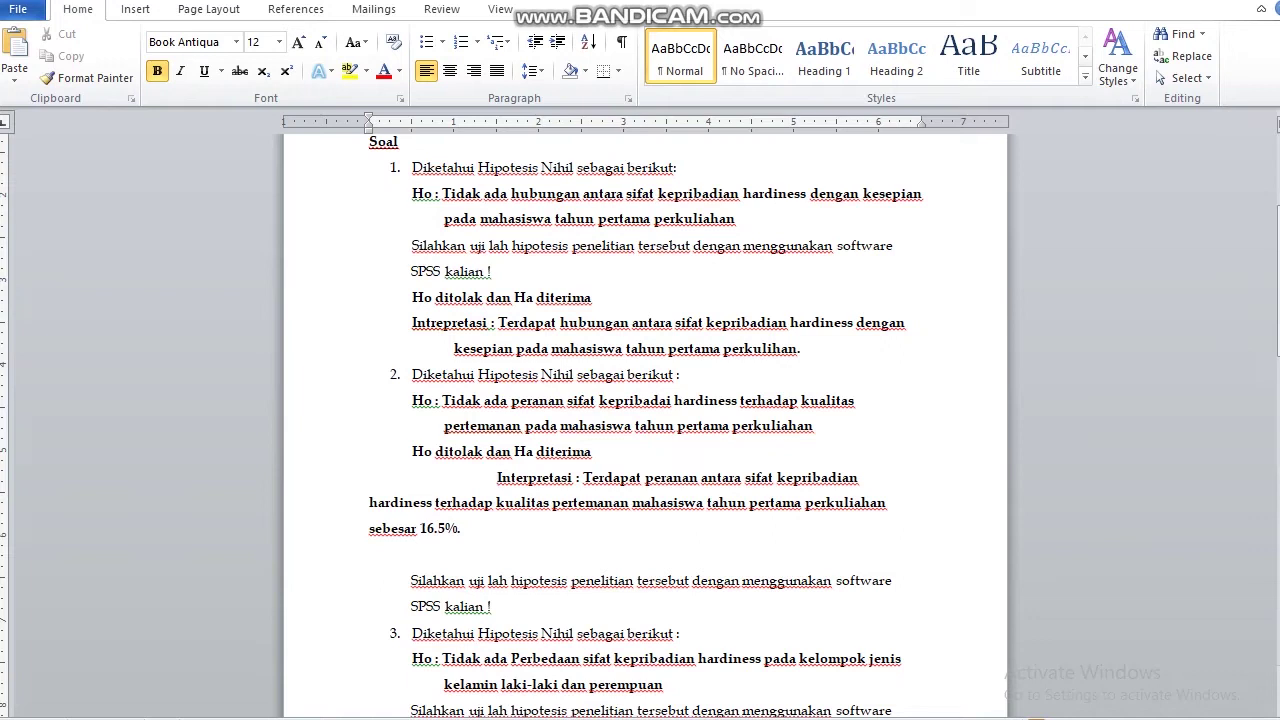
key(BackSpace)
key(BackSpace)
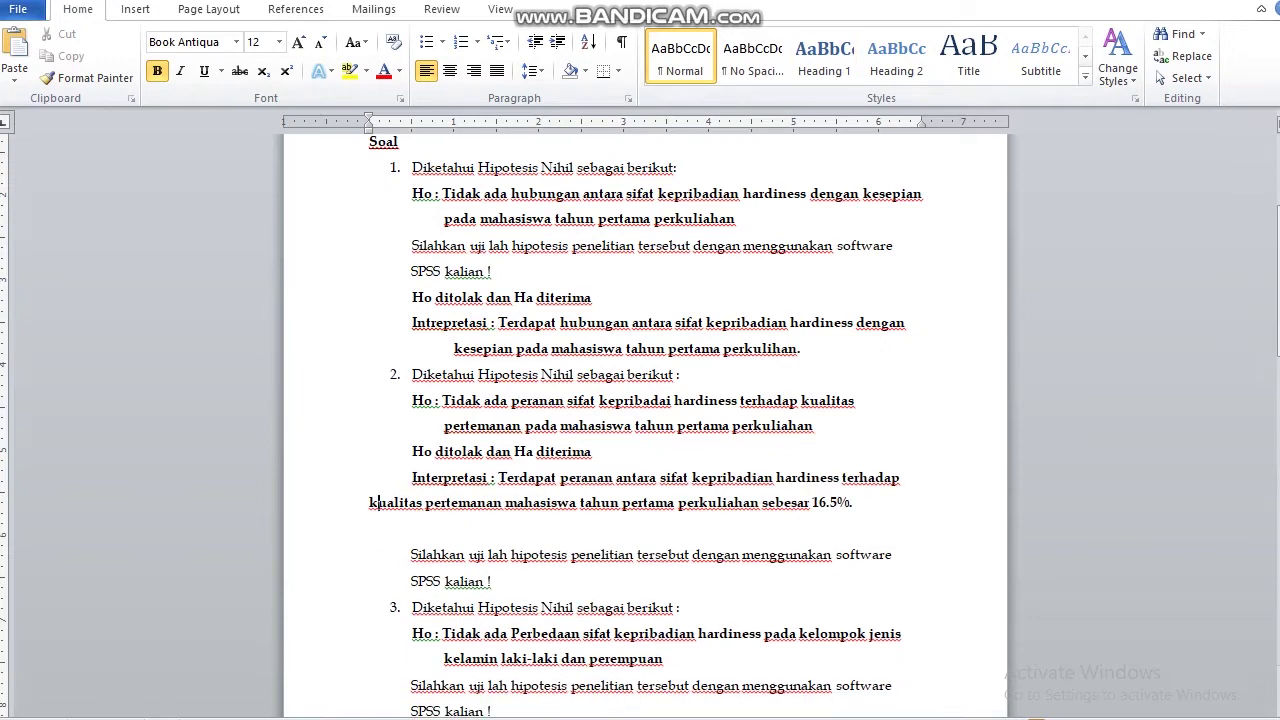
Step: Indent question 2's interpretation paragraph so its wrapped line aligns with the word "Interpretasi" at 0.5 on the ruler
key(Tab)
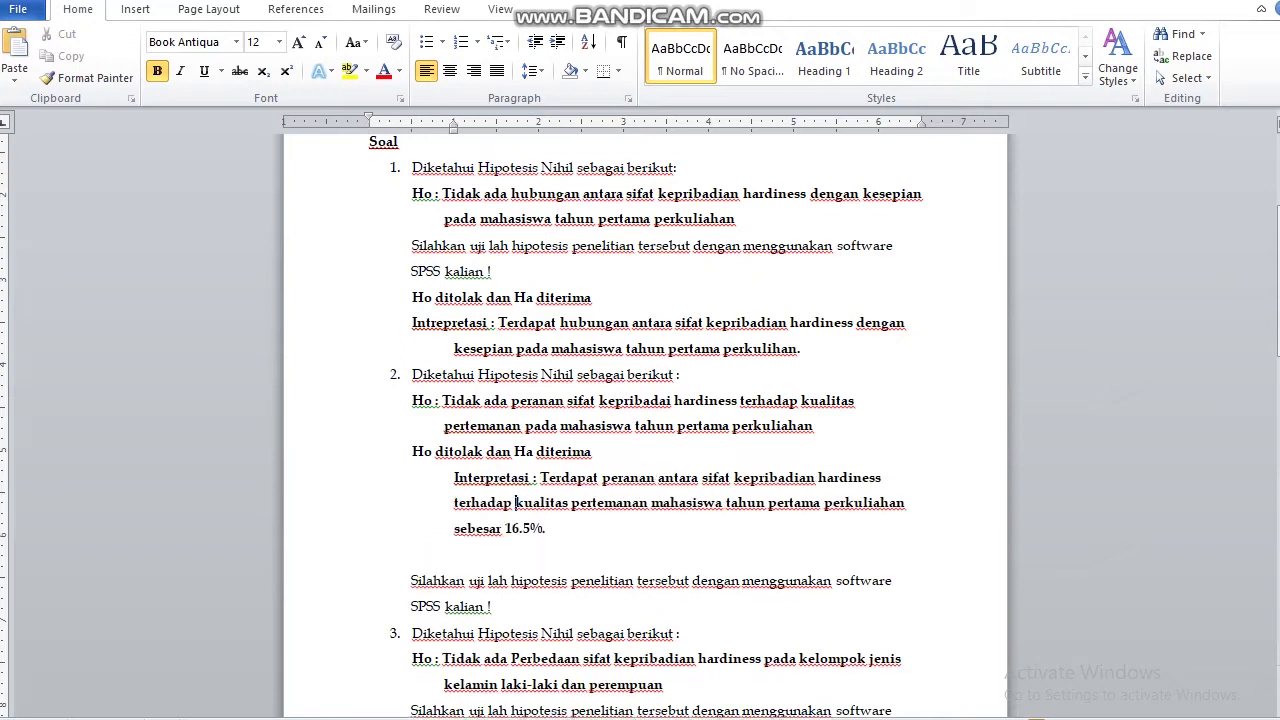
drag(453, 128, 411, 128)
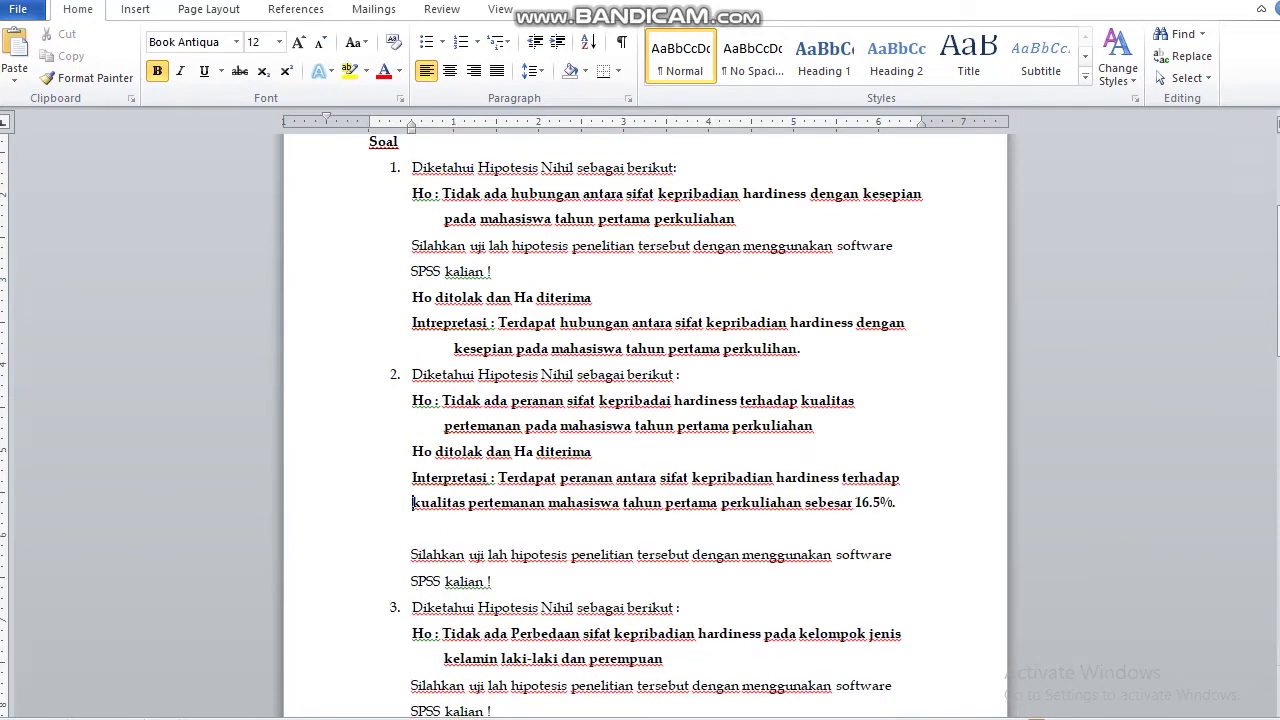
drag(336, 117, 369, 117)
key(Tab)
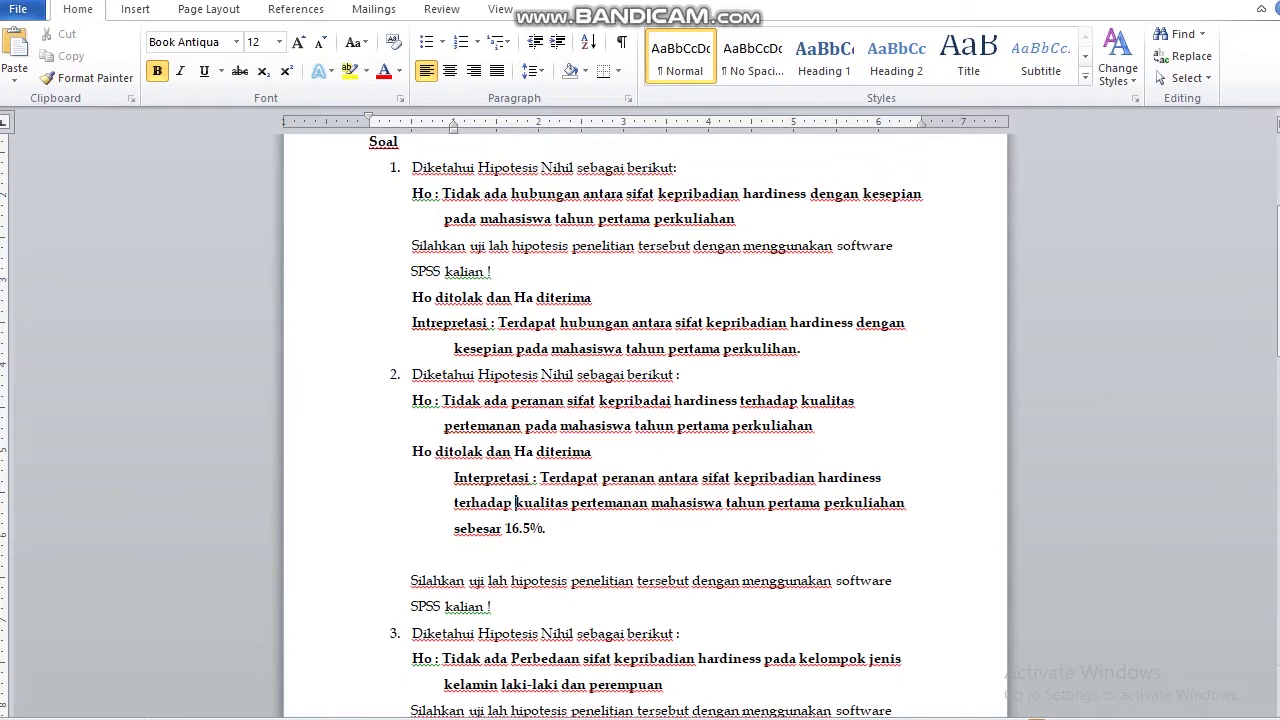
key(ctrl+z)
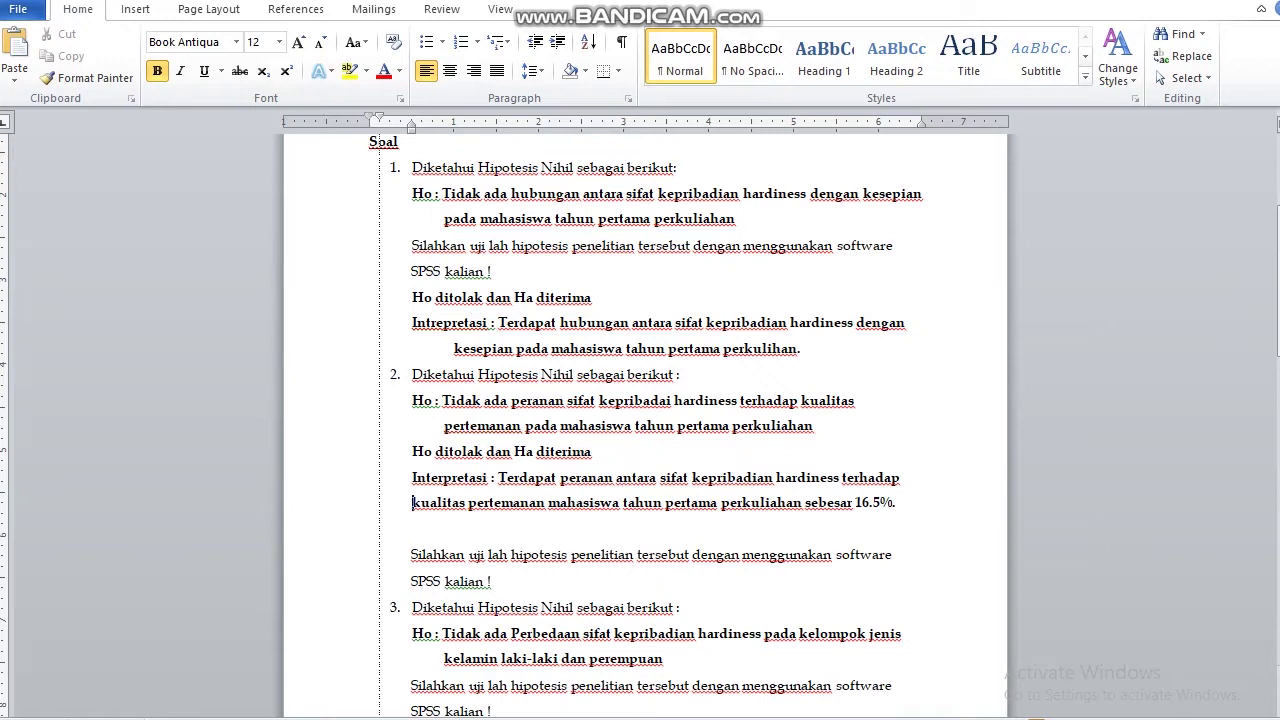
Step: Give question 2's interpretation paragraph a hanging indent, with its first line at 0.5 and wrapped lines at 1 on the ruler
key(Tab)
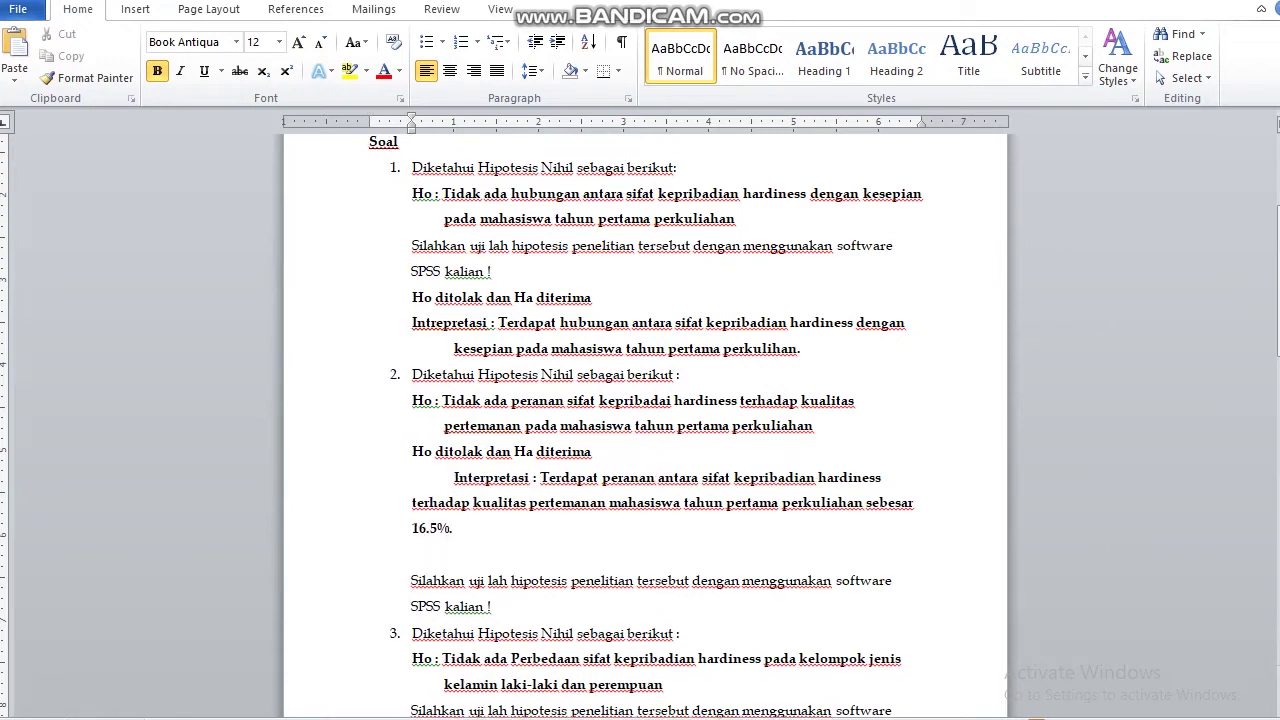
click(455, 478)
text(\)
key(BackSpace)
key(BackSpace)
key(ctrl+t)
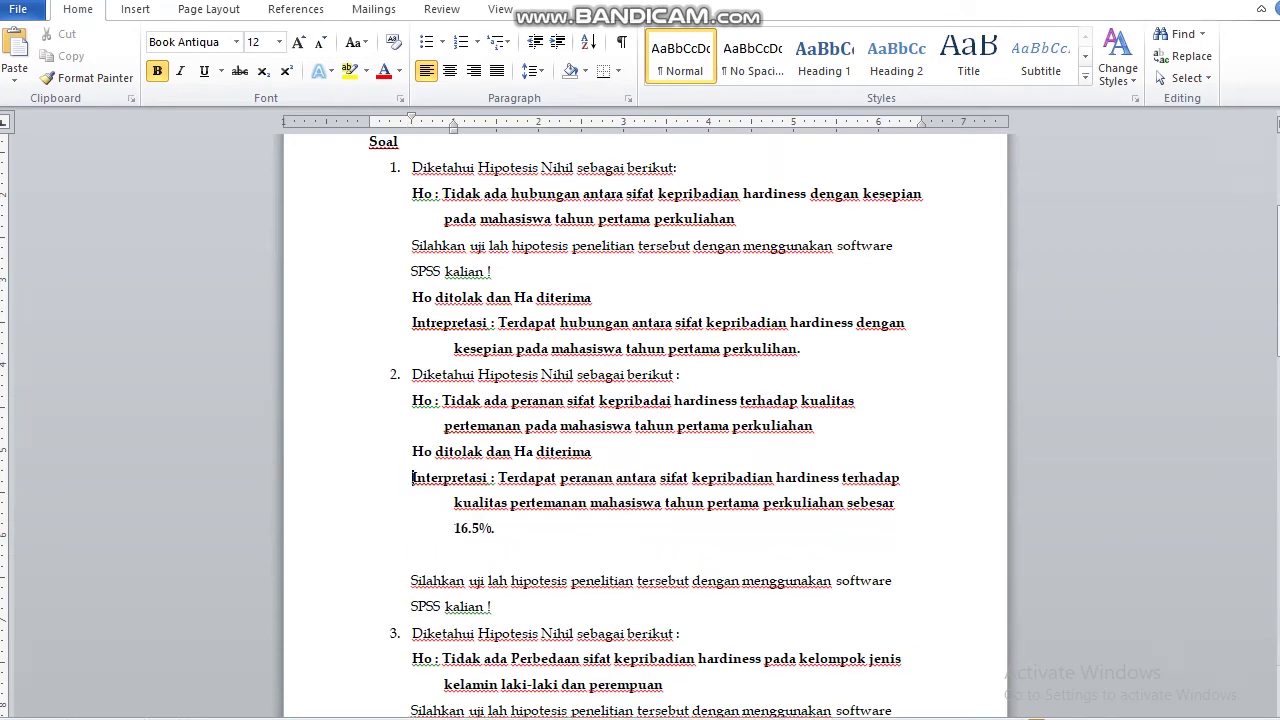
Step: Switch to Excel and copy the Hardiness and Jenis Kelamin values from the Data Soal 3 sheet, without the headers
scroll(645, 420, down, 6)
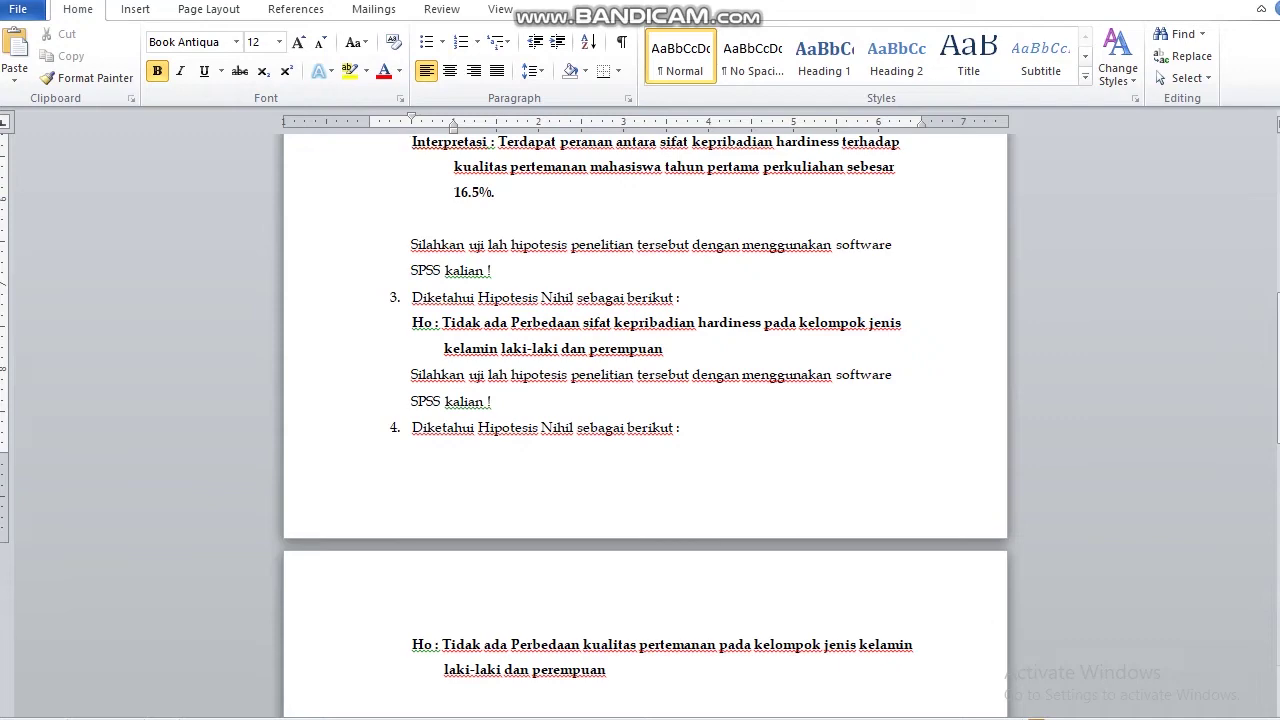
key(alt+Tab)
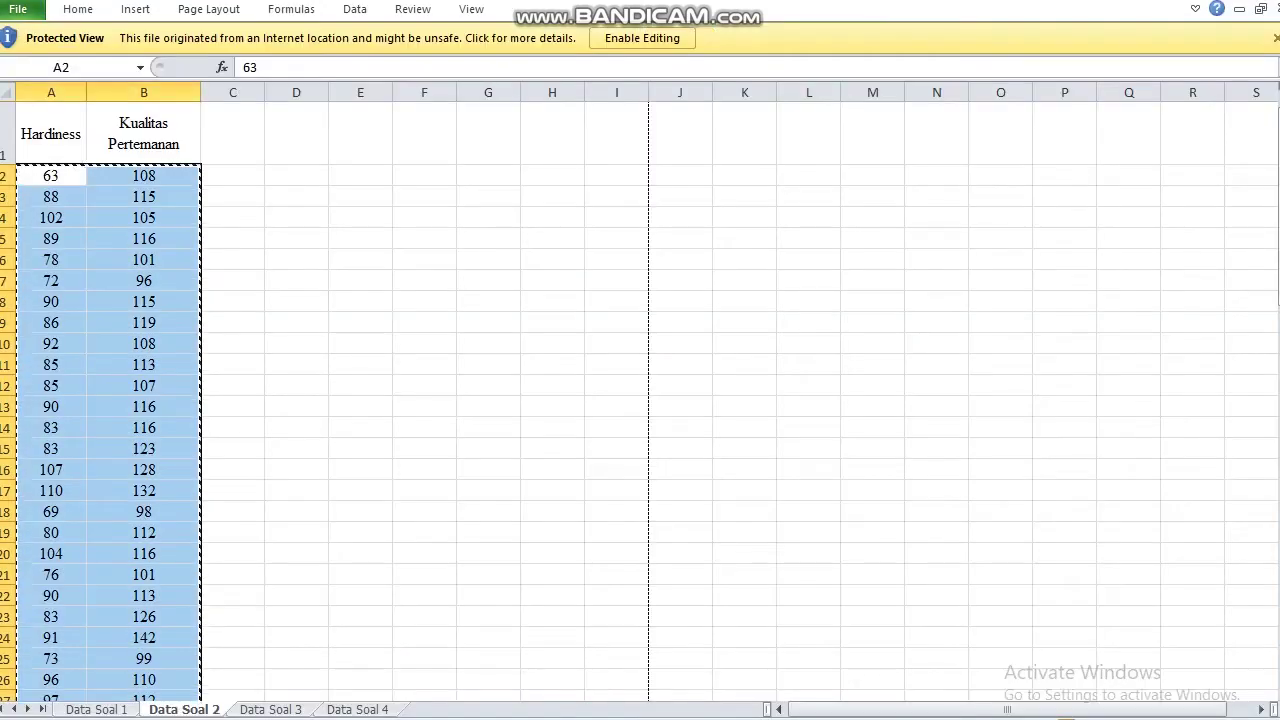
key(ctrl+Page_Down)
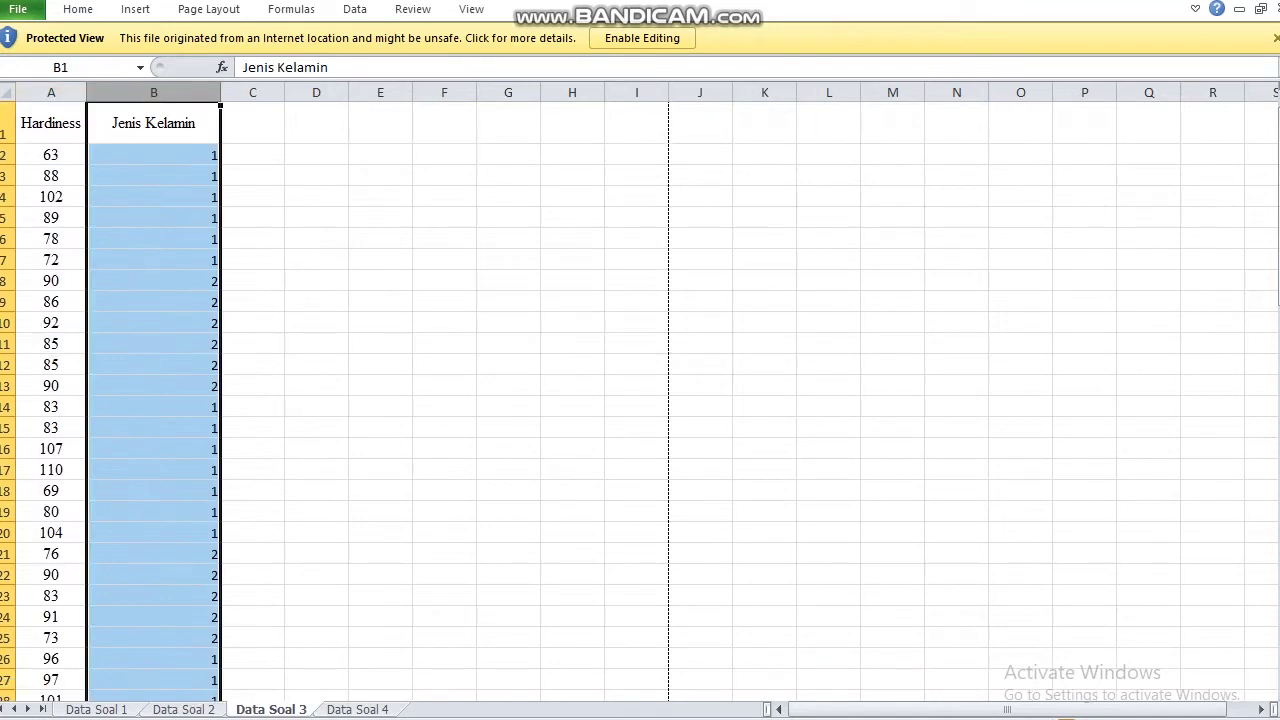
click(51, 124)
drag(51, 154, 154, 700)
key(ctrl+c)
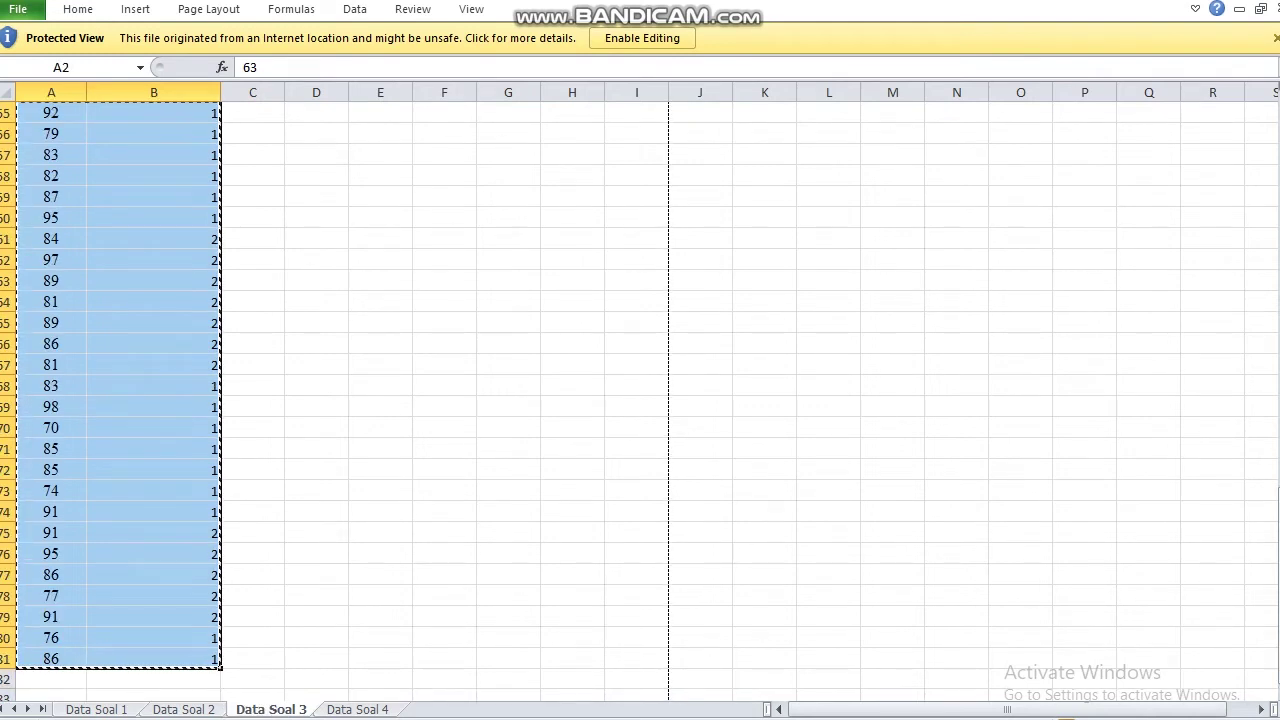
Step: Switch to SPSS and paste the copied Data Soal 3 values into a new, empty dataset
key(alt+Tab)
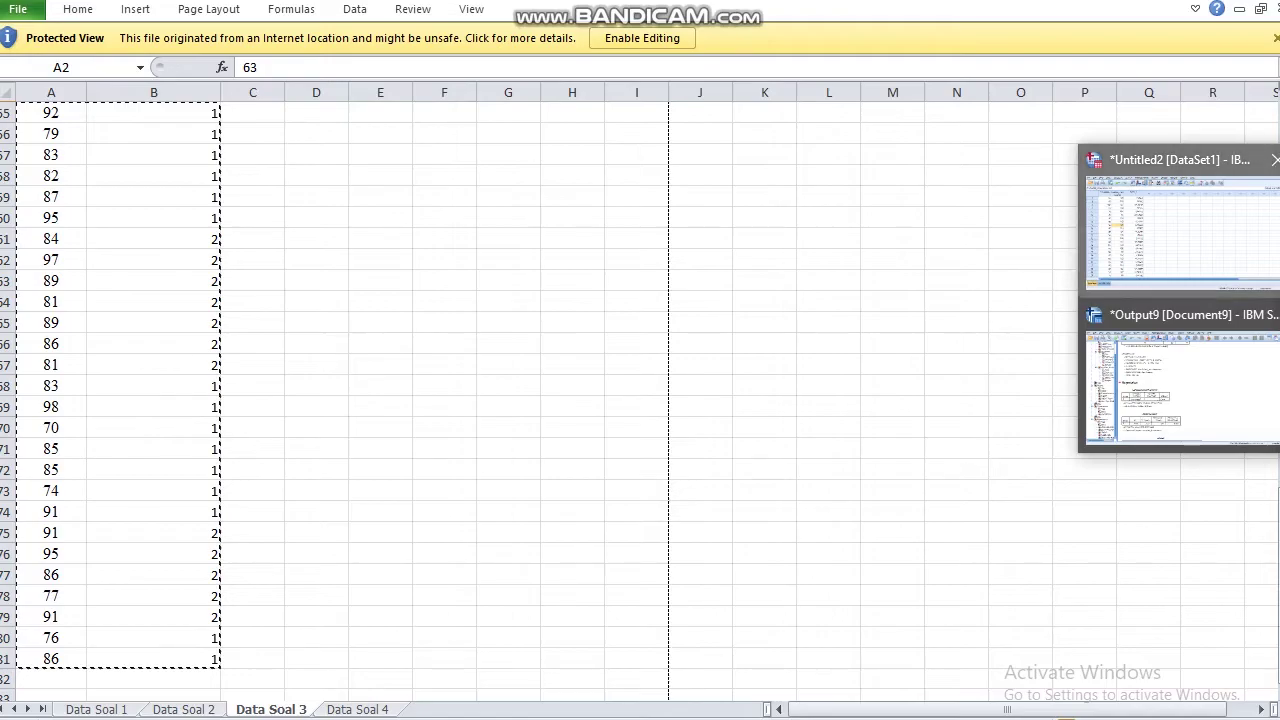
click(1178, 221)
click(7, 7)
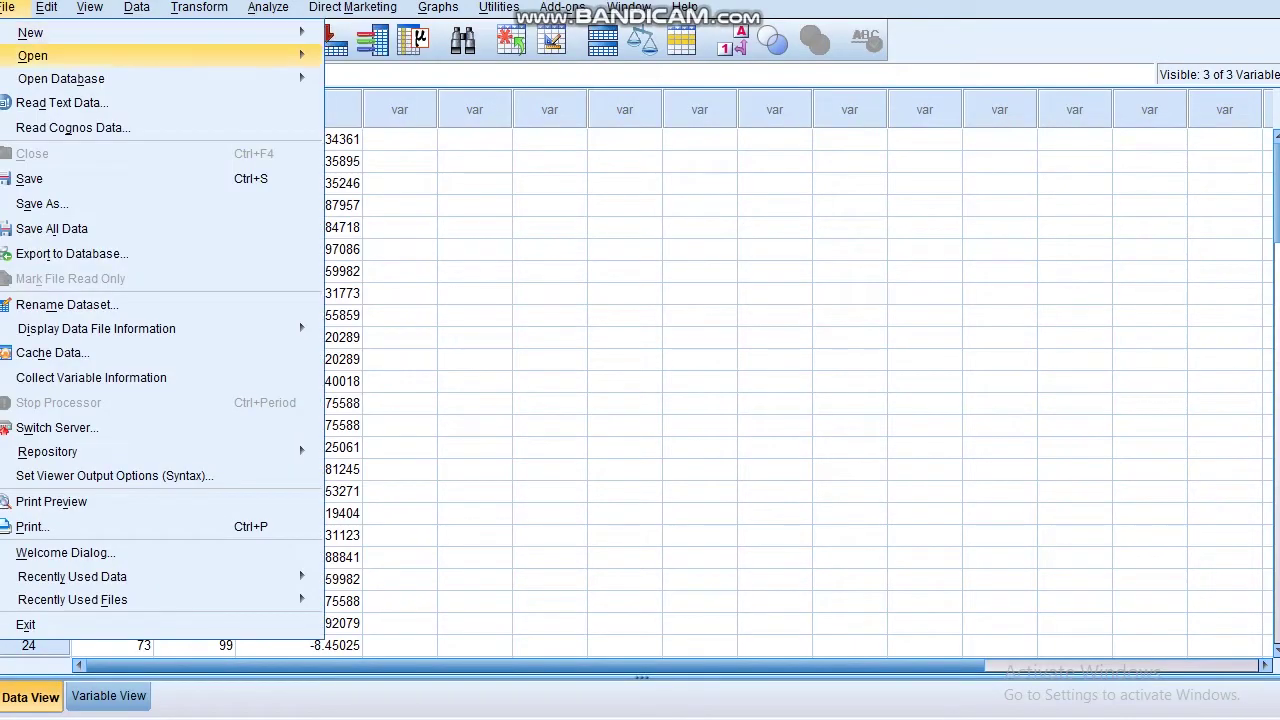
key(Escape)
key(Escape)
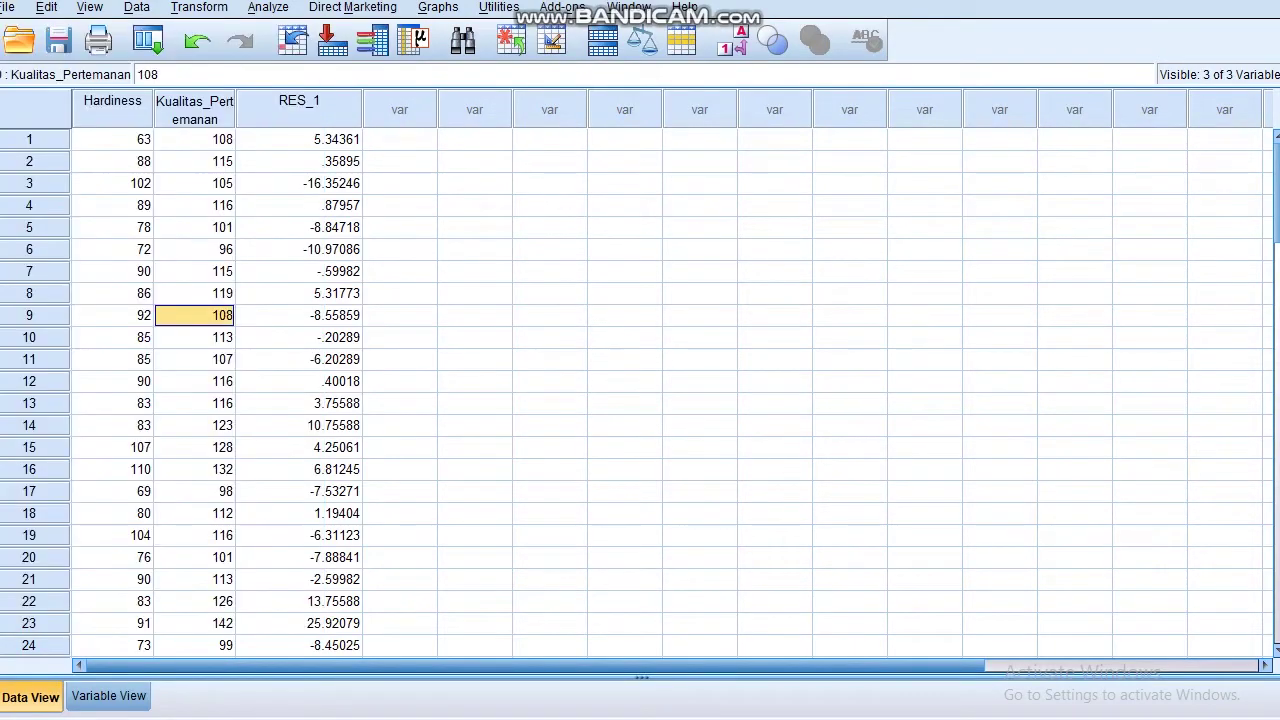
key(ctrl+v)
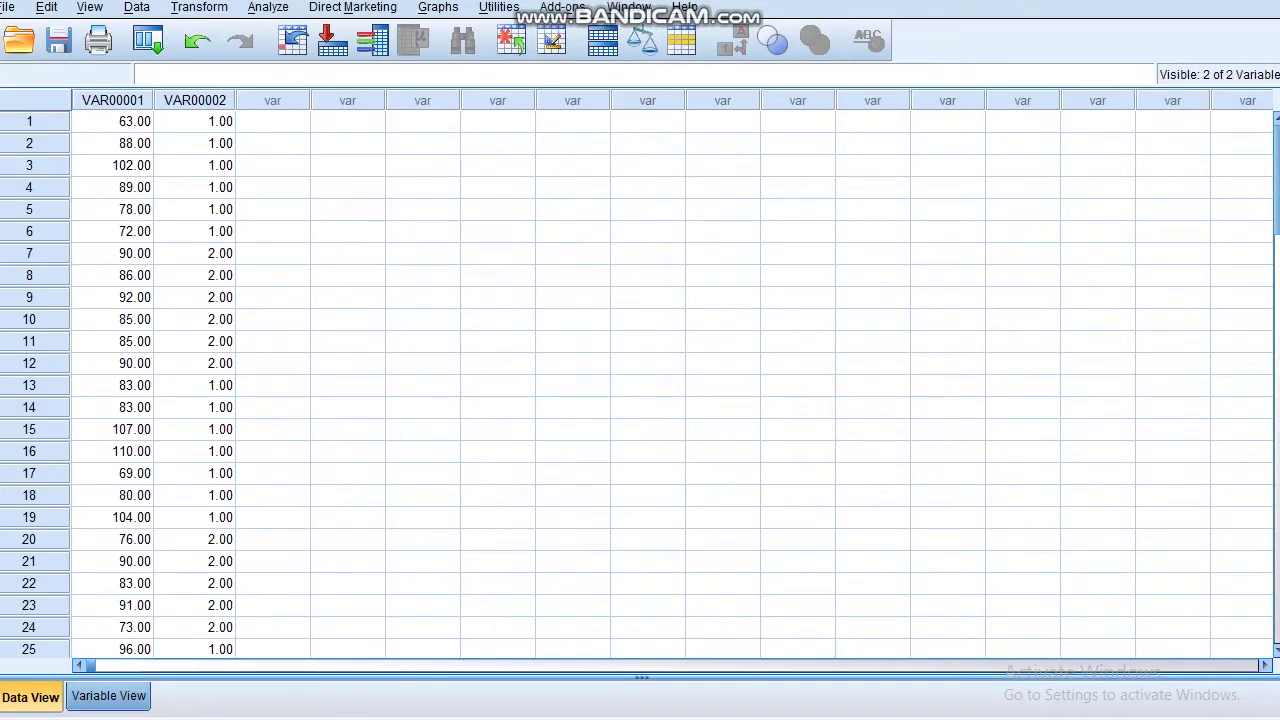
Step: Name the new dataset's first variable Hardiness
click(108, 696)
double_click(106, 96)
double_click(106, 96)
text(Hardiness)
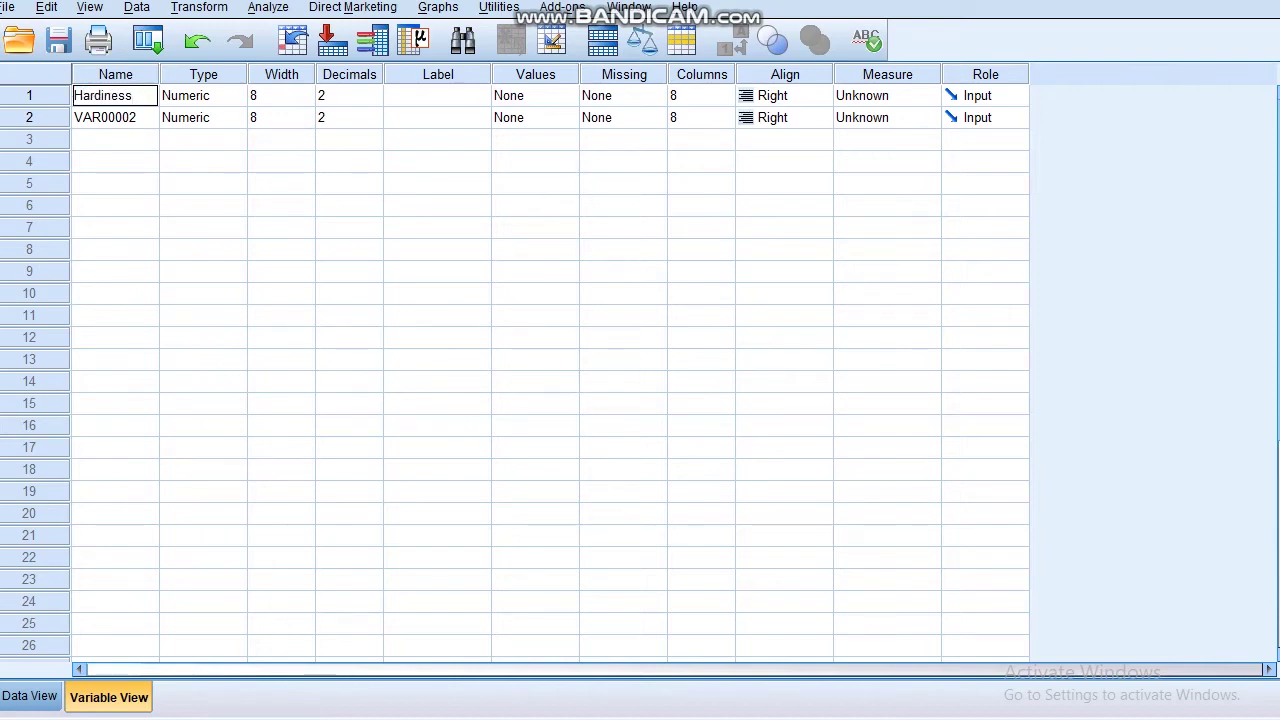
Step: Try to name the second variable "Jenis_)Kelamin"
double_click(108, 118)
double_click(108, 118)
text(Jenis _)Ke)
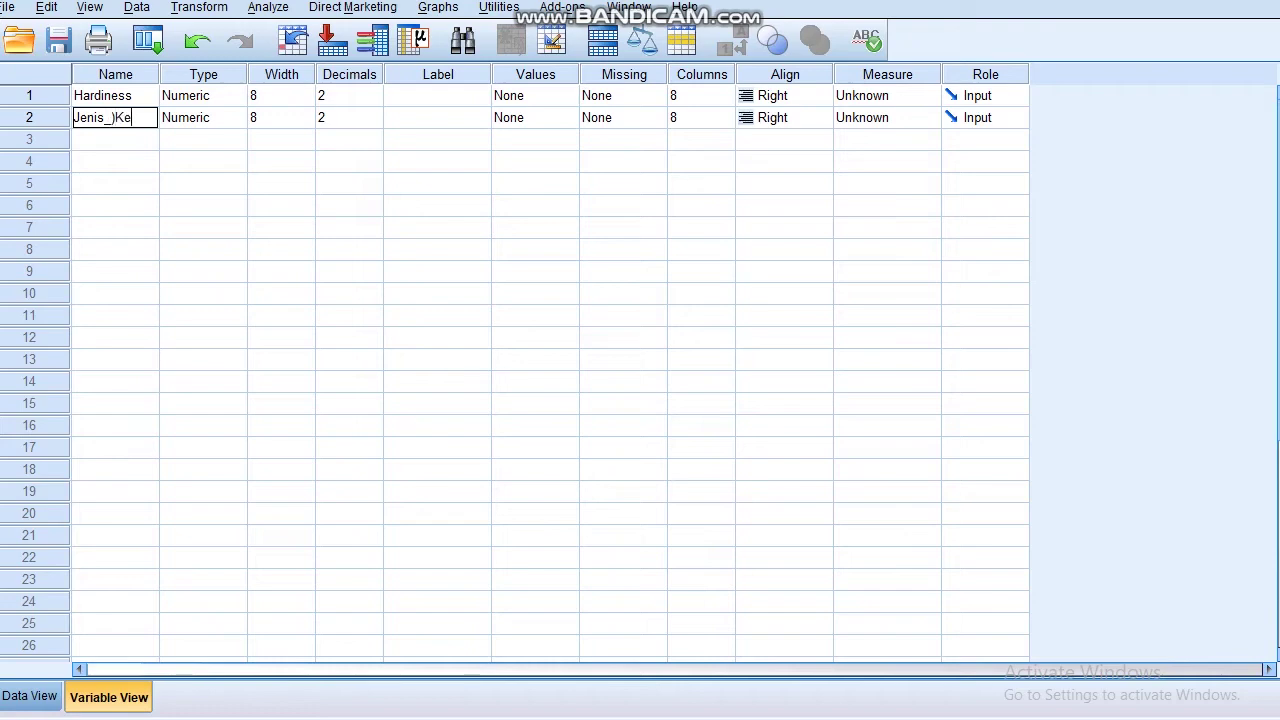
text(lamin)
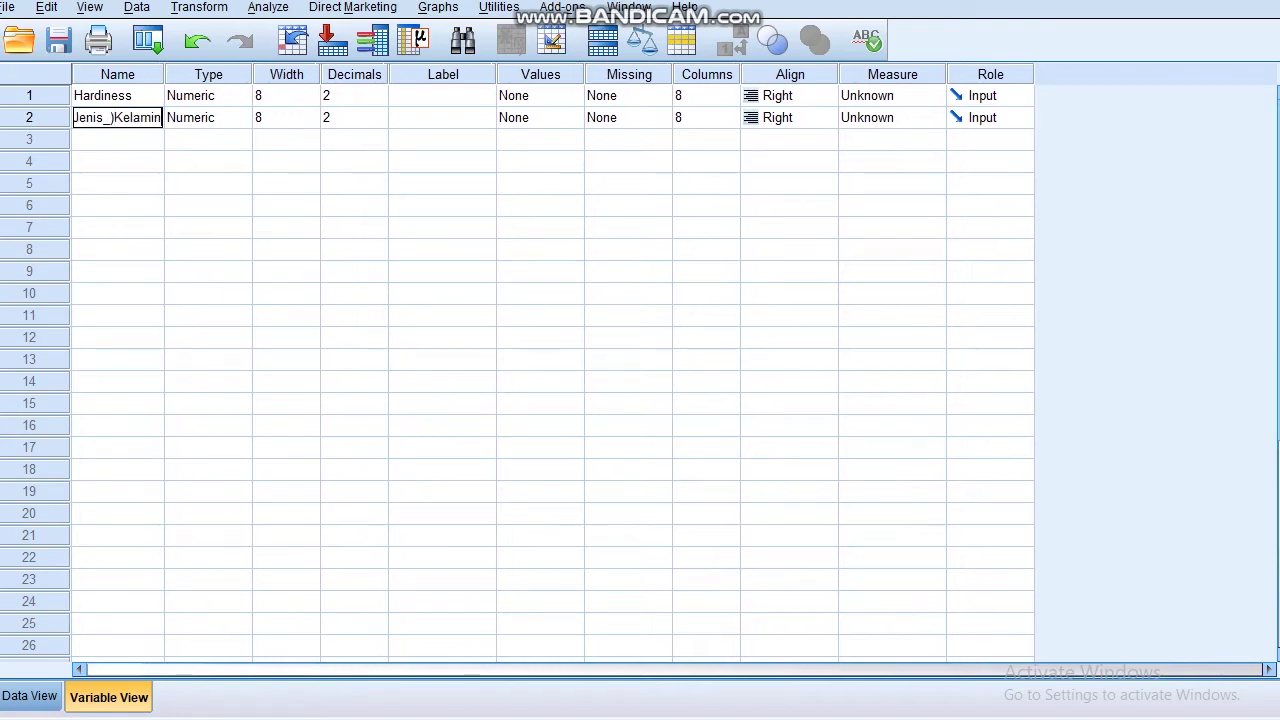
key(Return)
key(Return)
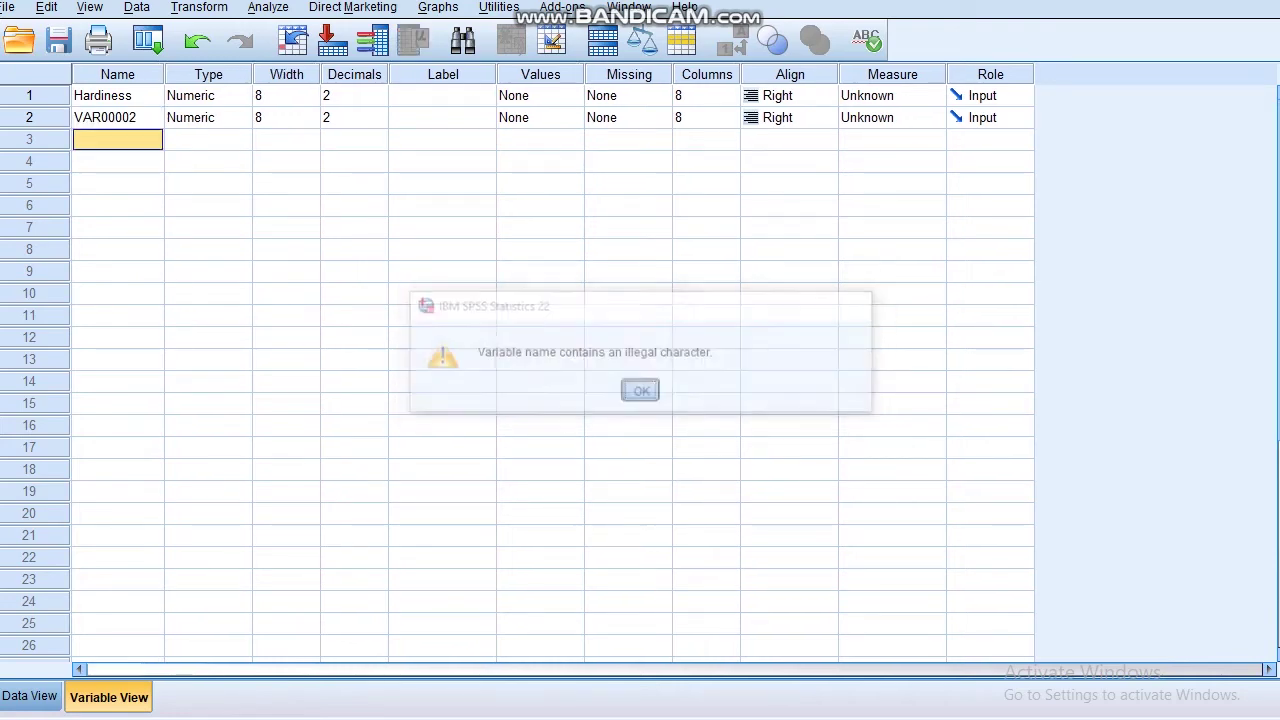
Step: Name the second variable Jenis_Kelamin
text(Je)
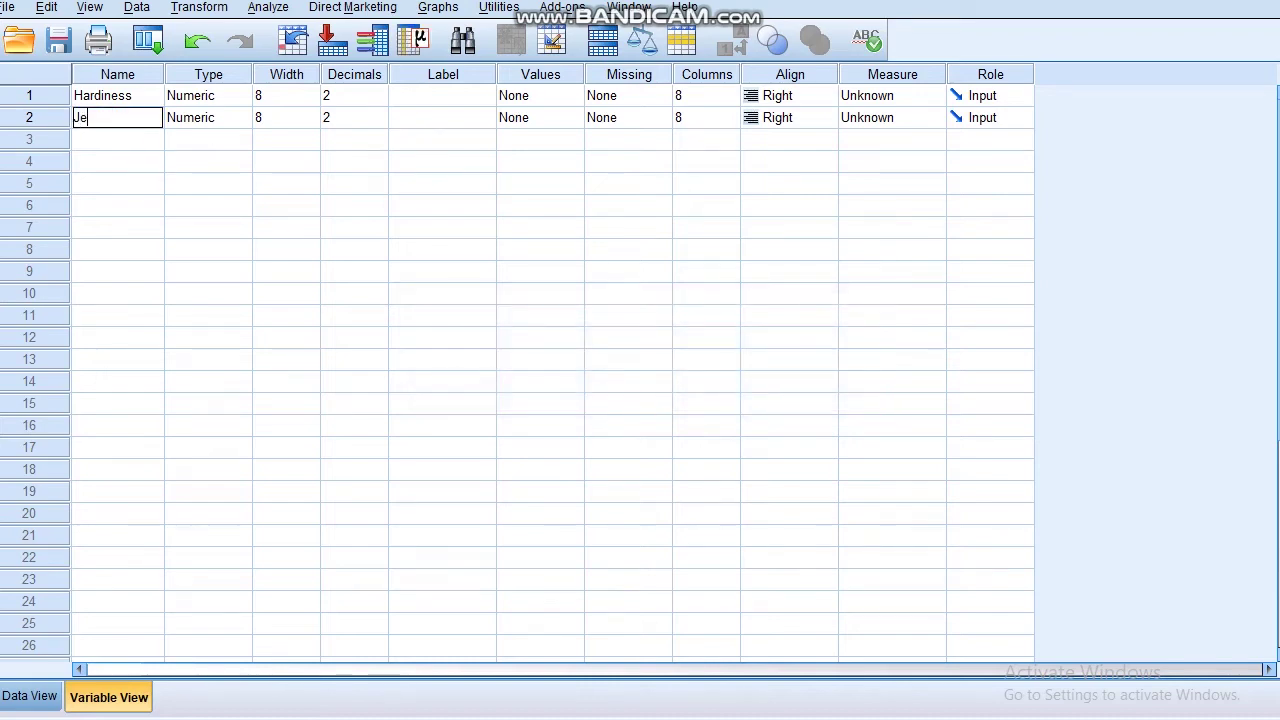
text(nis_Kelamin)
key(Return)
Step: Define value labels for Jenis_Kelamin: 1 as "Laki-Laki" and 2 as "Perempuan"
click(540, 118)
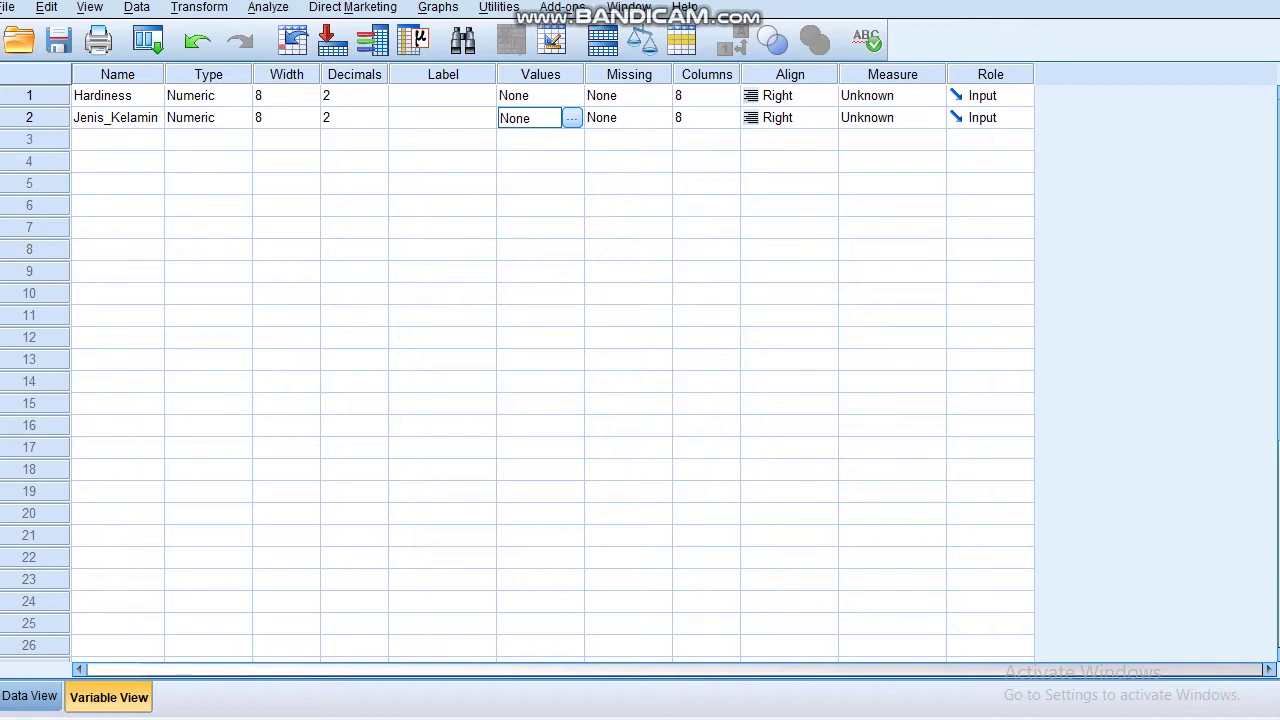
click(572, 118)
text(1)
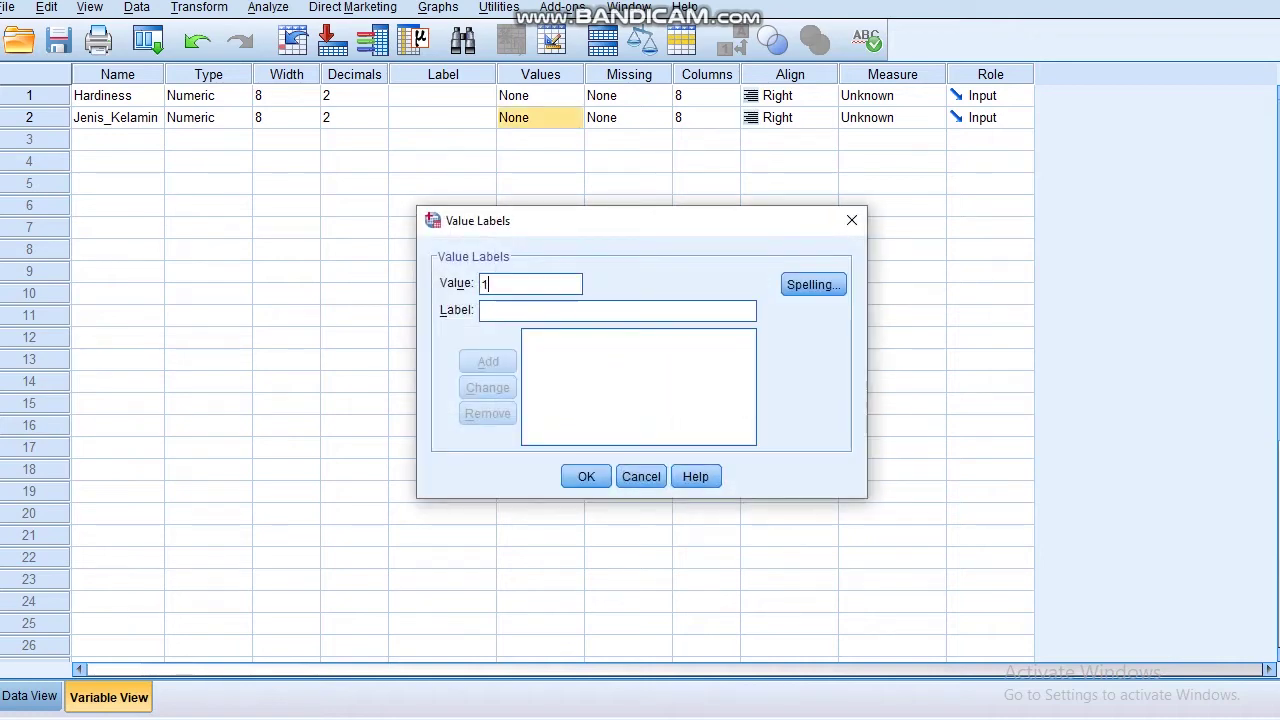
text(Laki-Laki)
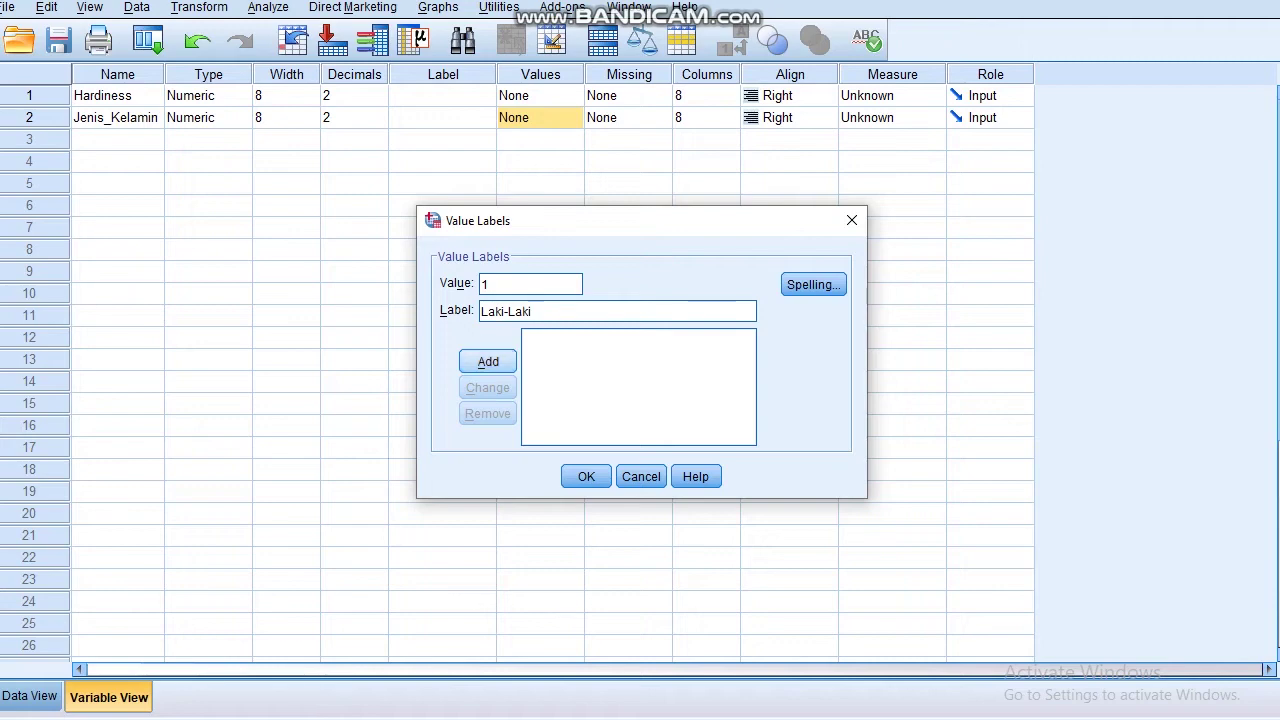
key(Return)
text(2)
key(Tab)
text(Perempuan)
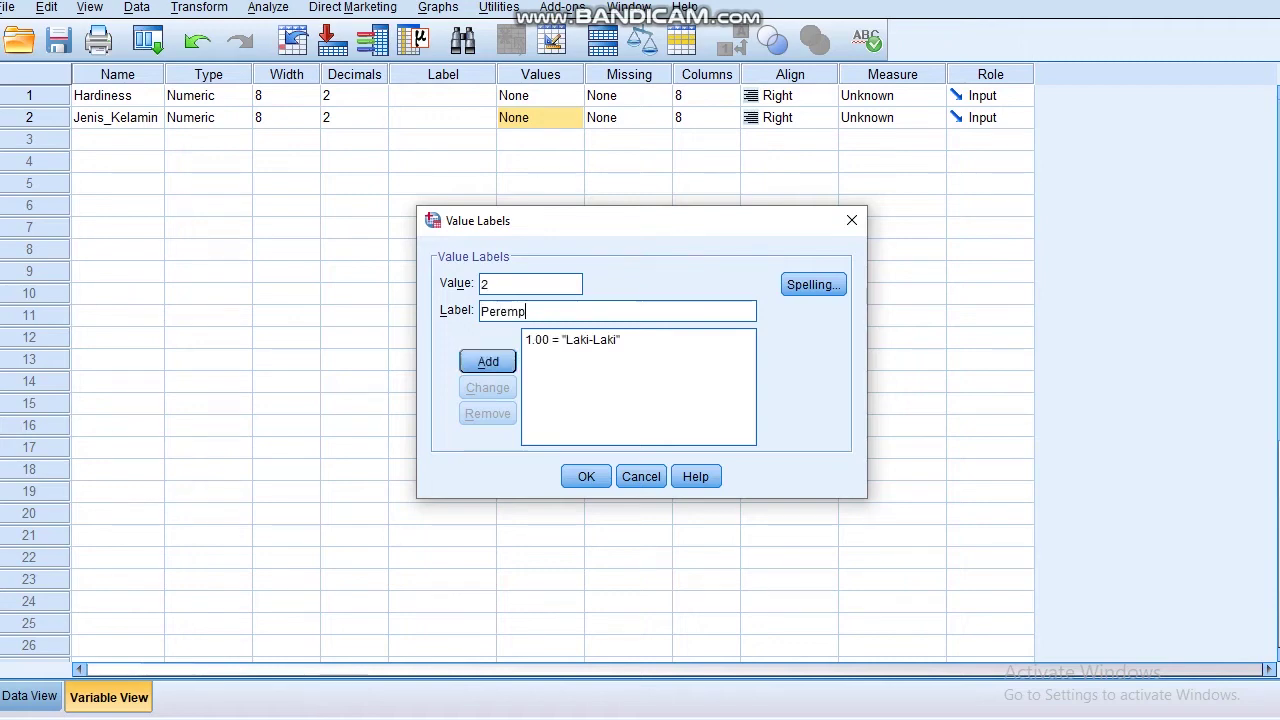
key(Return)
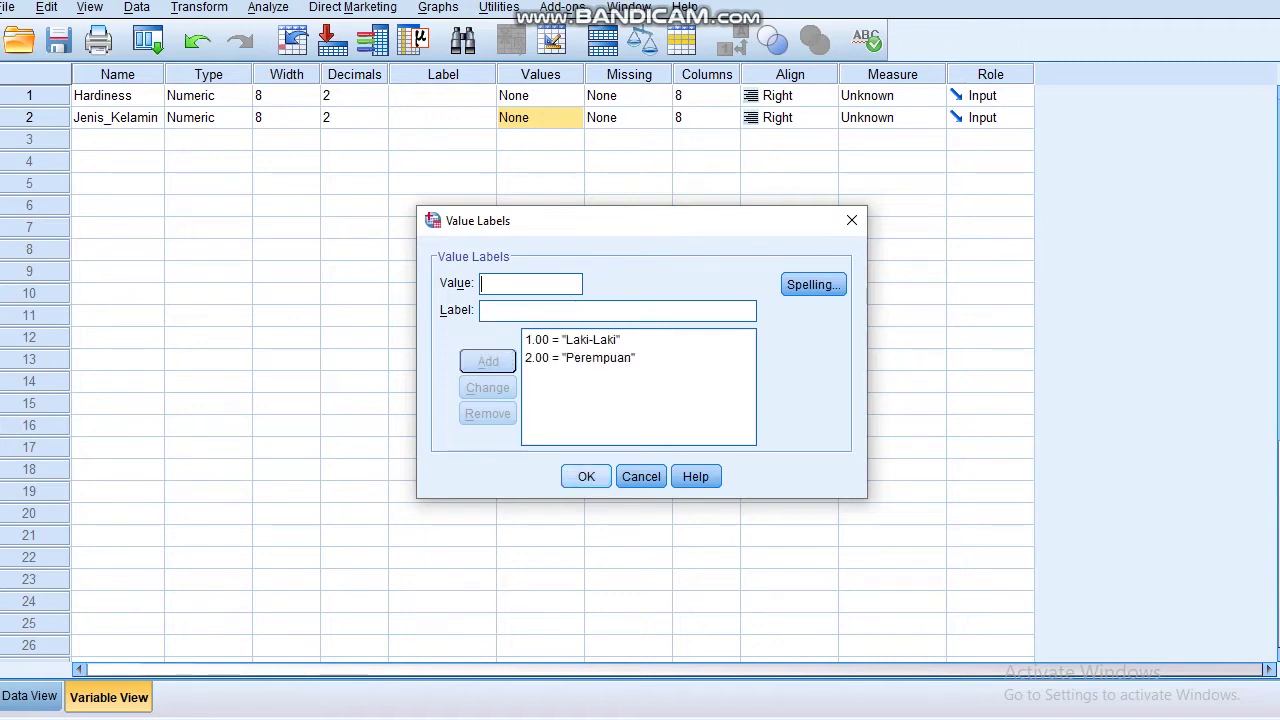
key(Return)
Step: Set up an Explore analysis with Hardiness and Jenis_Kelamin as the dependent variables
click(30, 697)
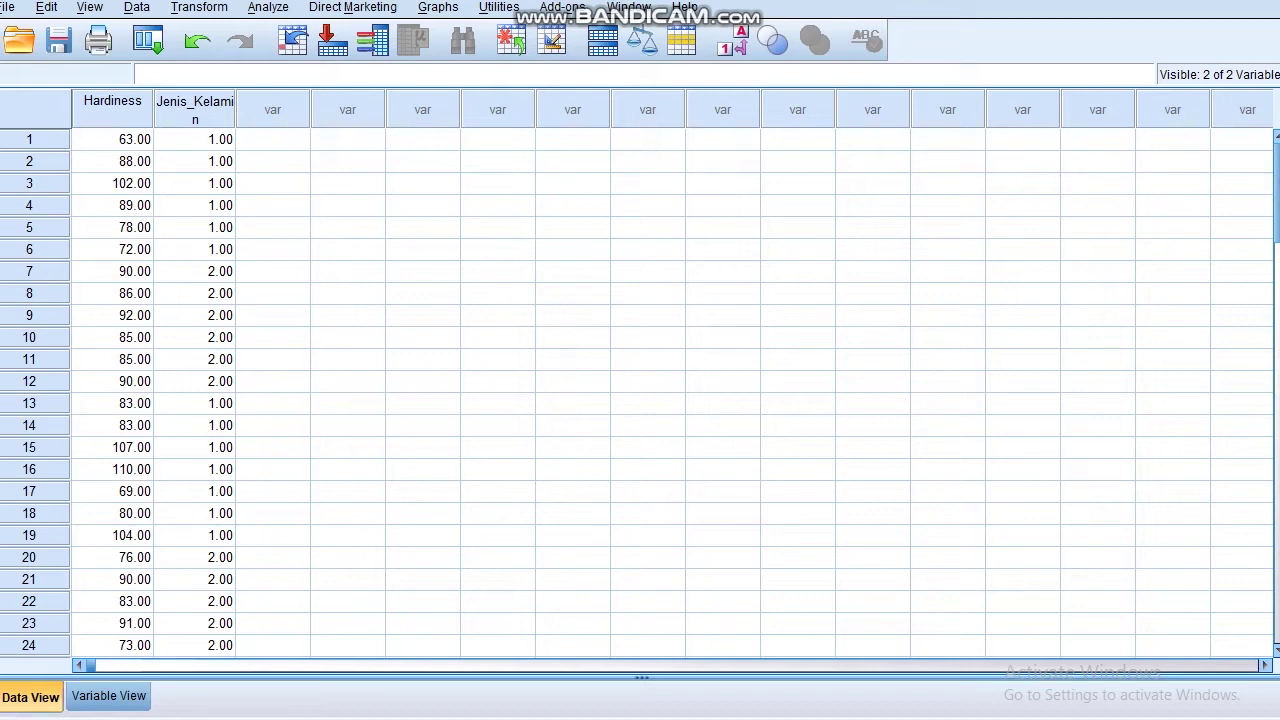
click(268, 7)
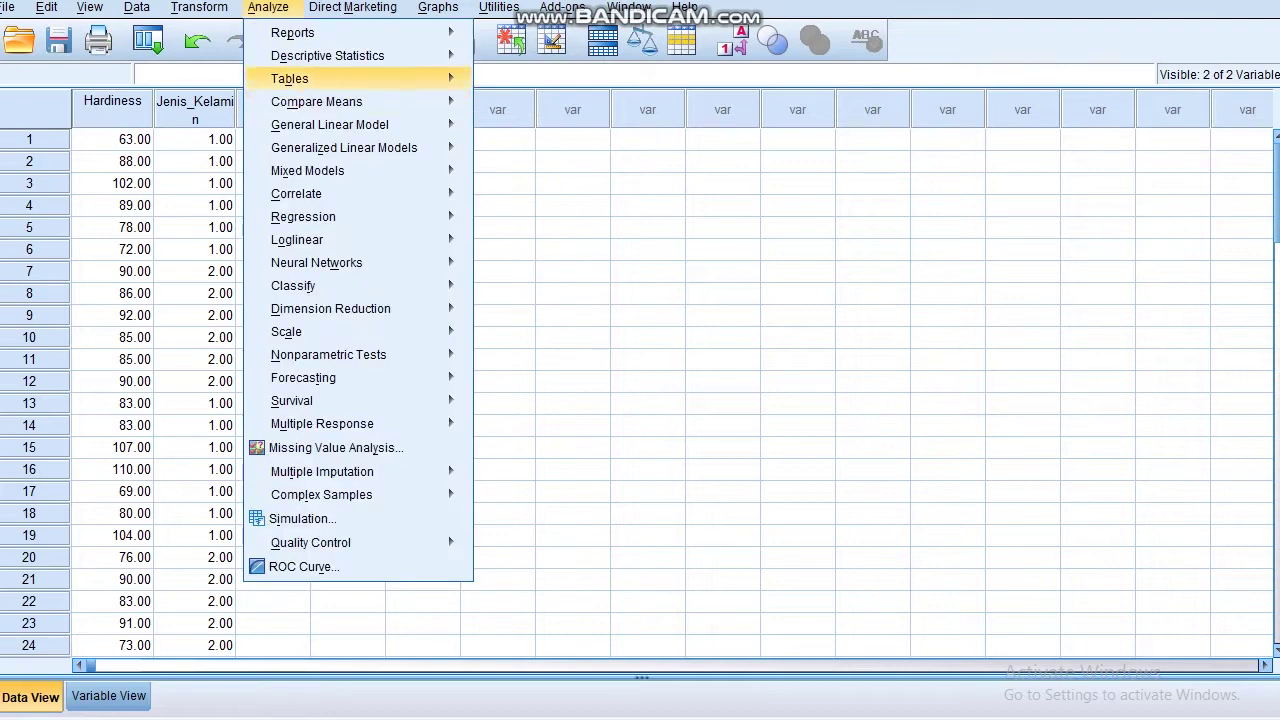
mouse_move(330, 56)
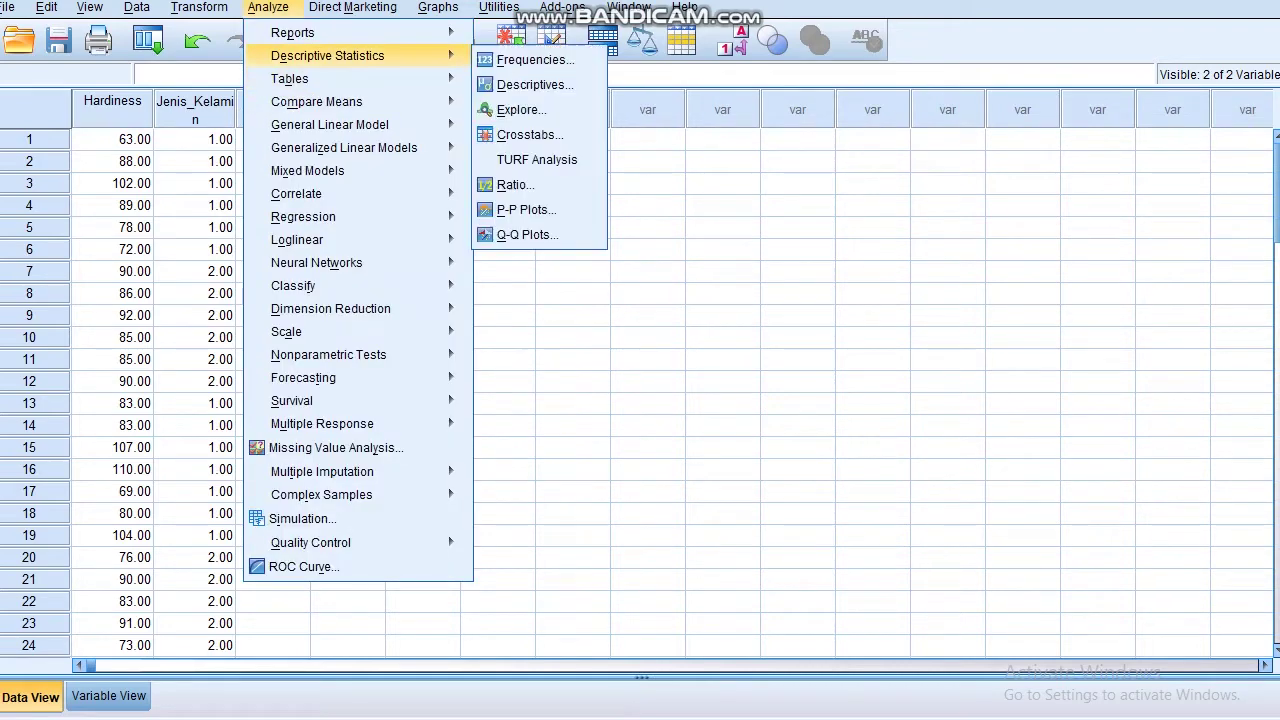
click(520, 110)
click(490, 258)
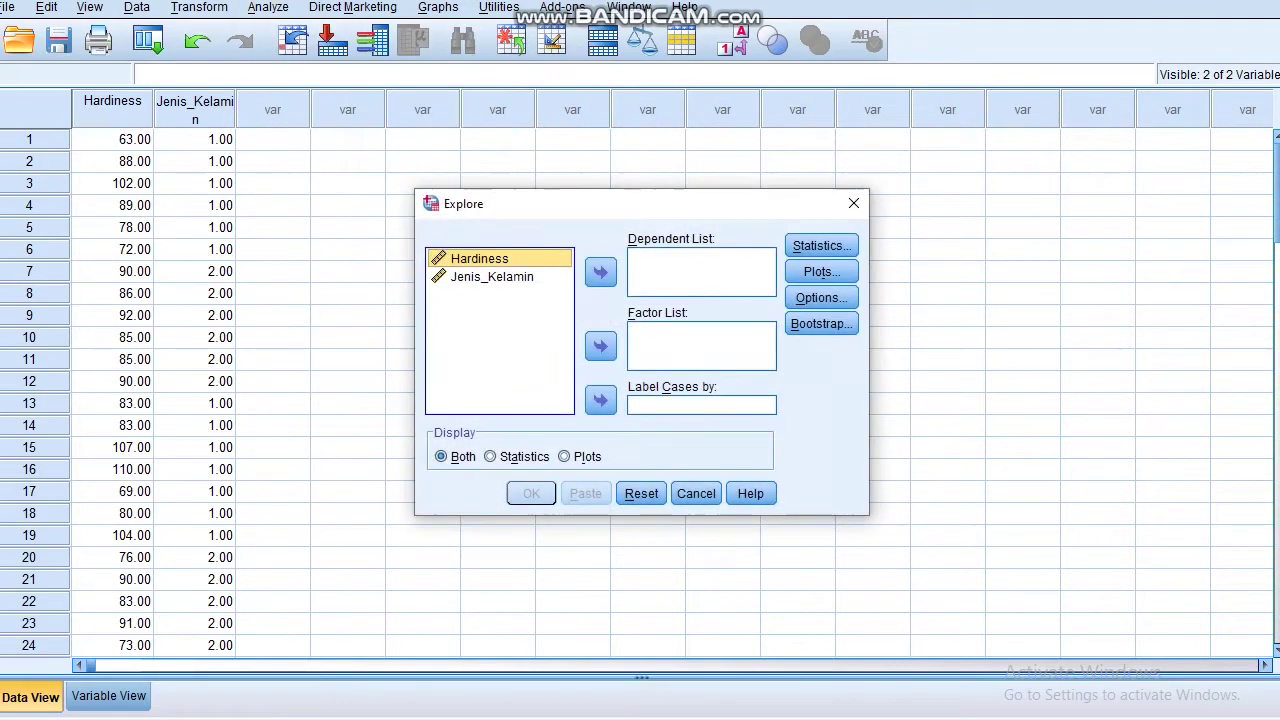
click(600, 272)
click(600, 272)
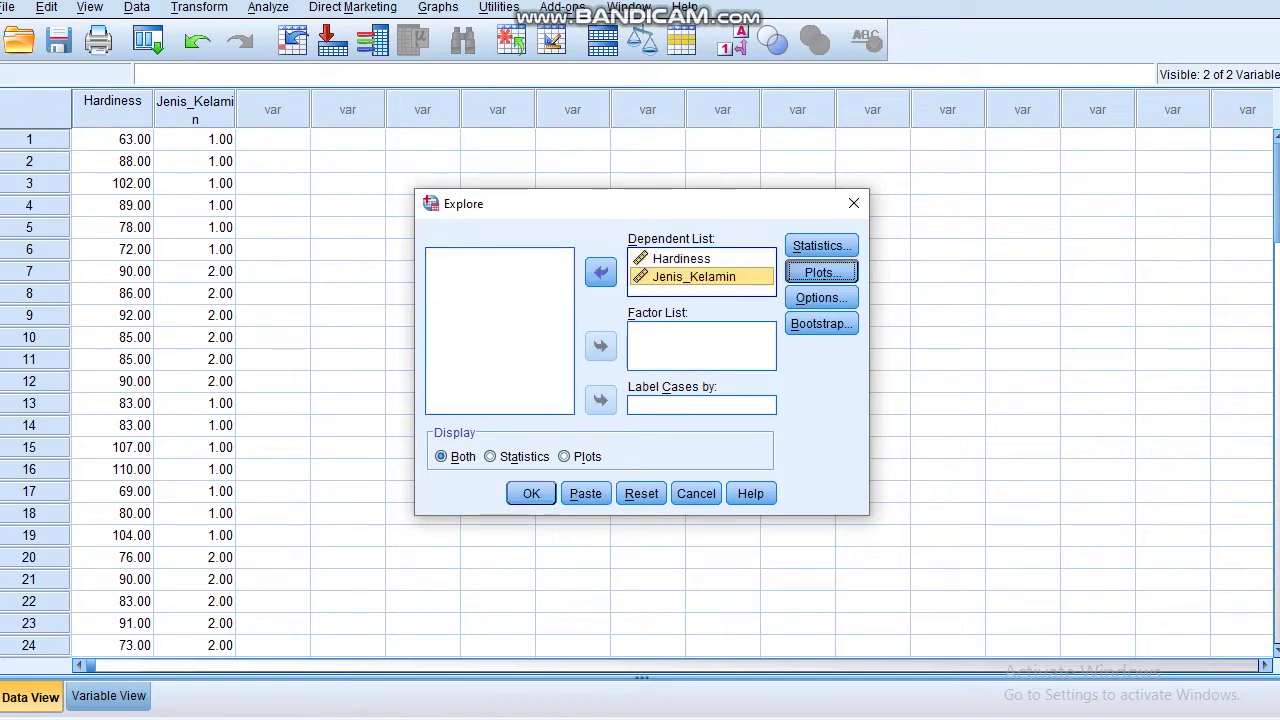
Step: Include normality plots with tests, run the Explore analysis and review the Tests of Normality table
click(821, 271)
click(513, 339)
click(575, 495)
click(531, 493)
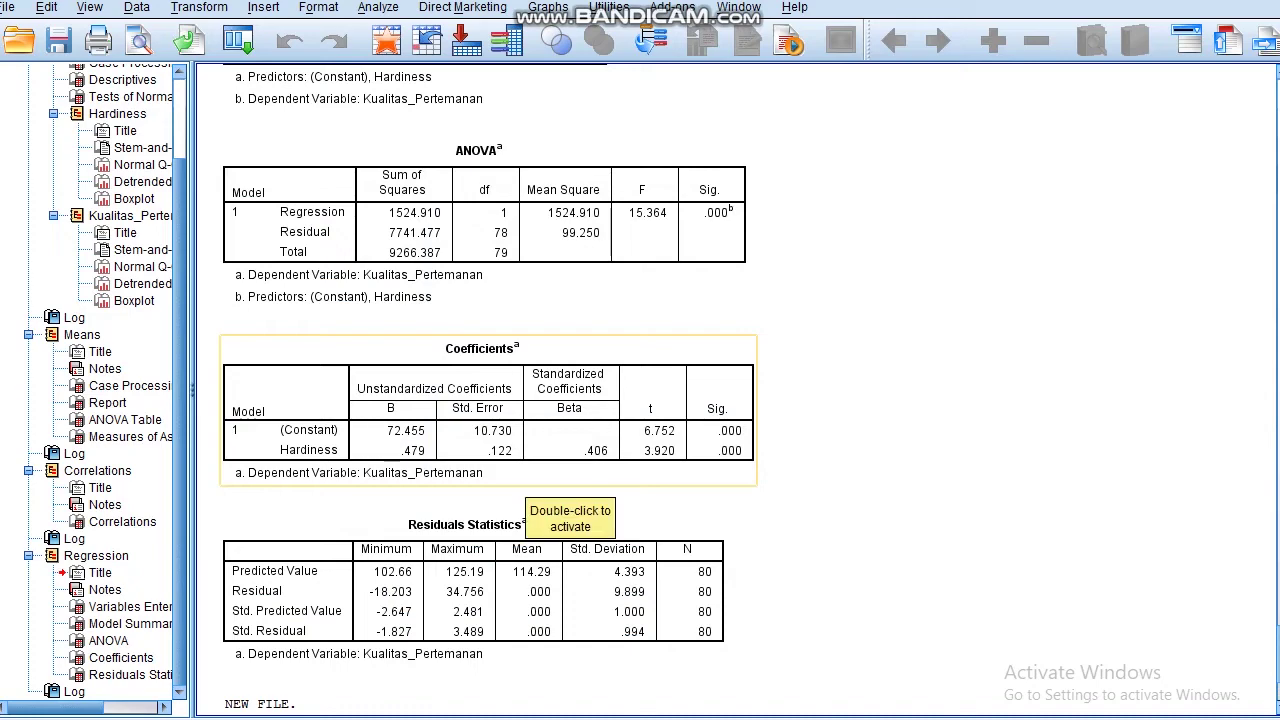
scroll(590, 300, down, 5)
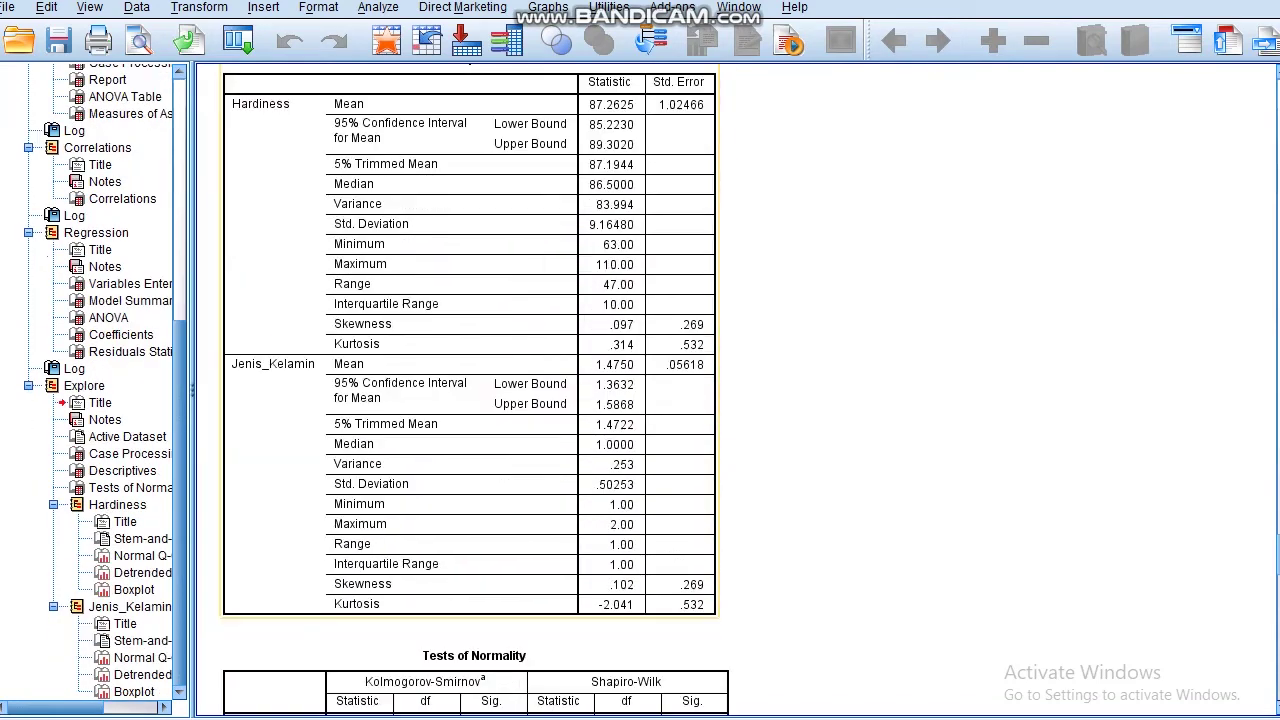
scroll(596, 310, down, 5)
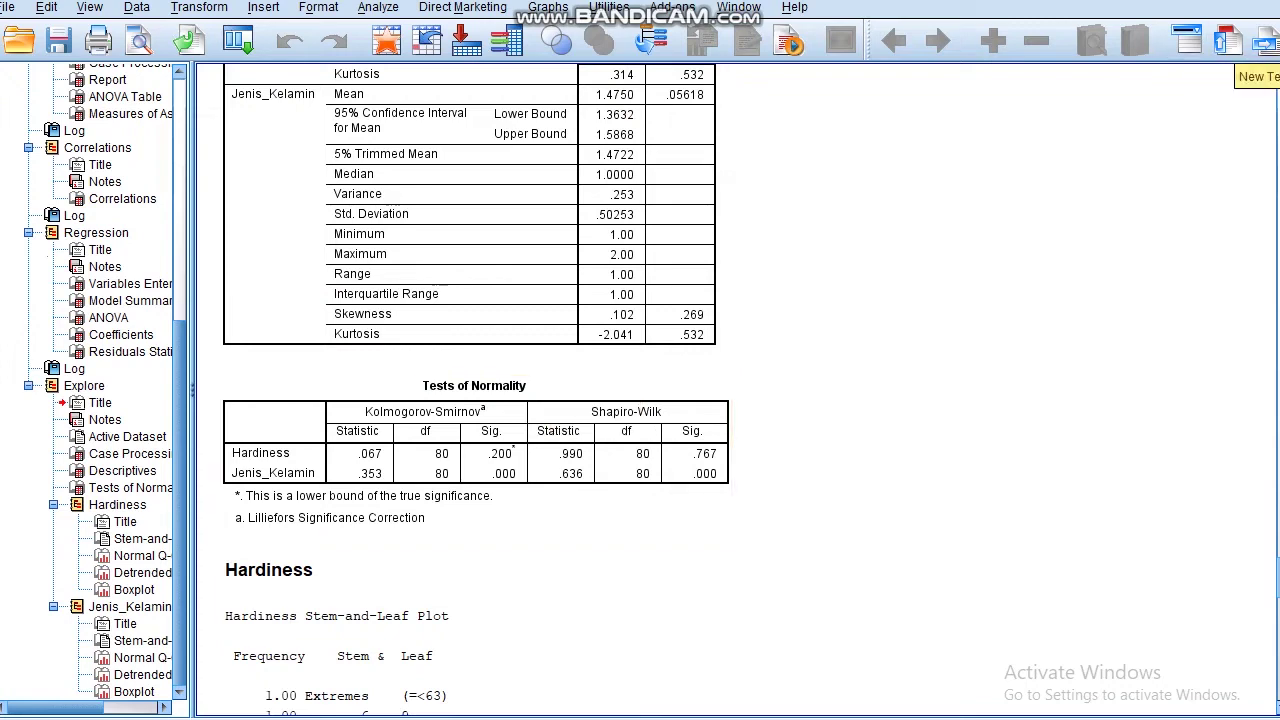
Step: Run a One-Way ANOVA on the Untitled3 dataset with Hardiness as the dependent variable and Jenis_Kelamin as the factor
mouse_move(1278, 304)
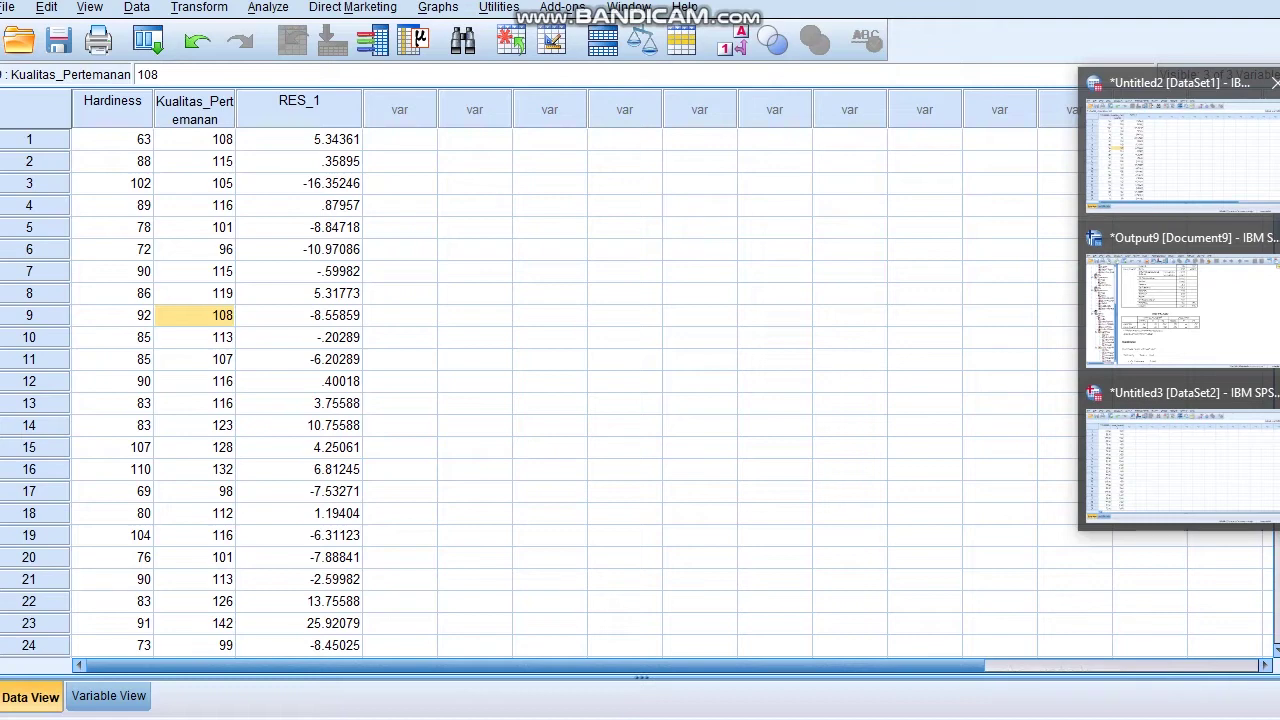
click(1180, 150)
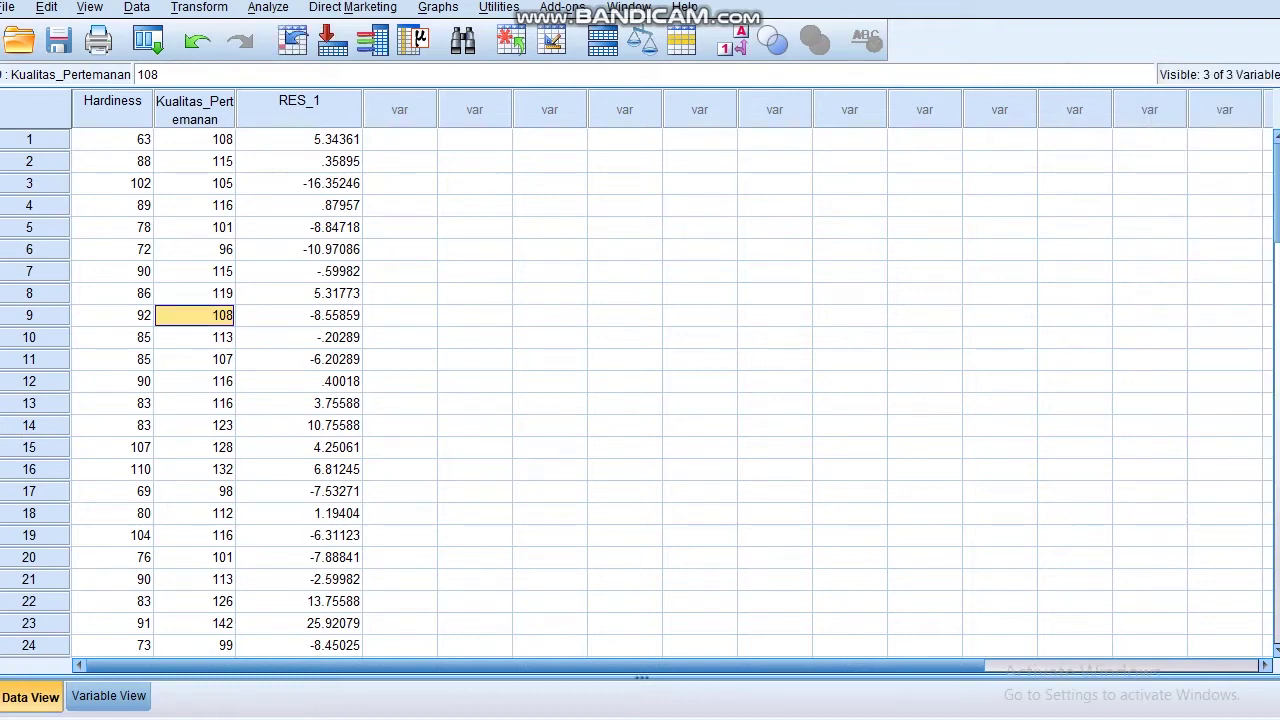
mouse_move(1278, 304)
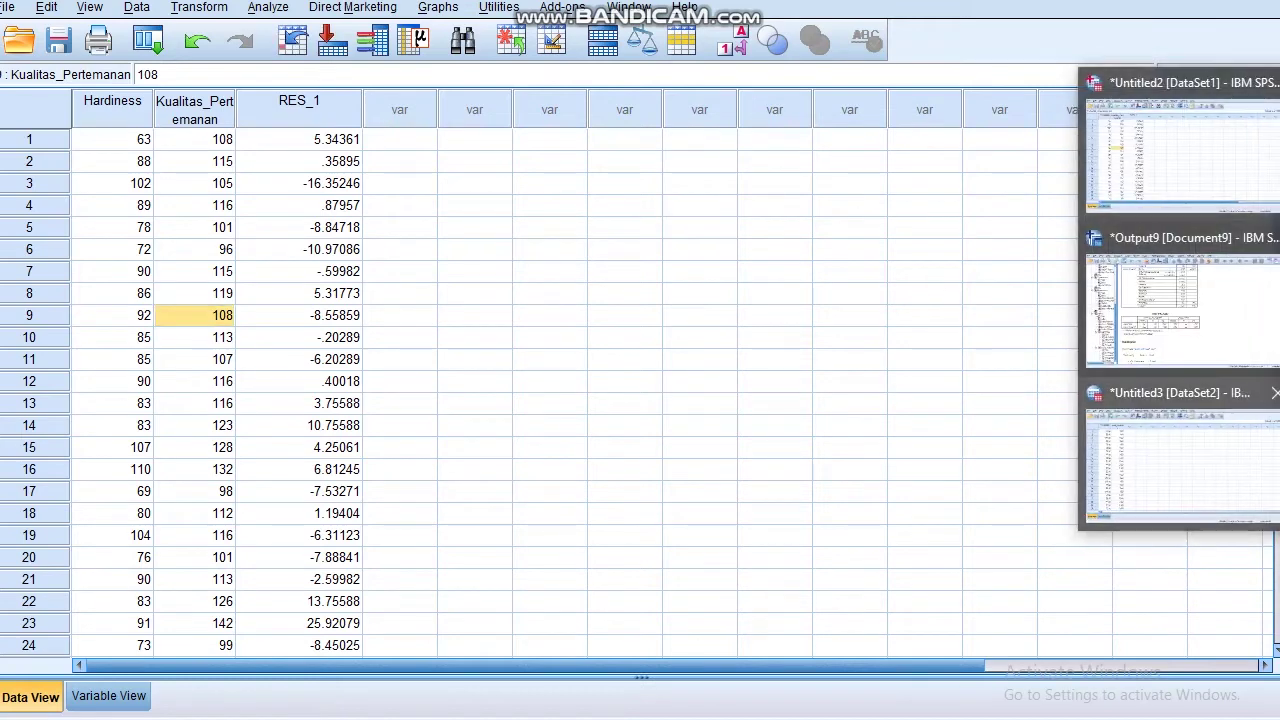
click(1180, 460)
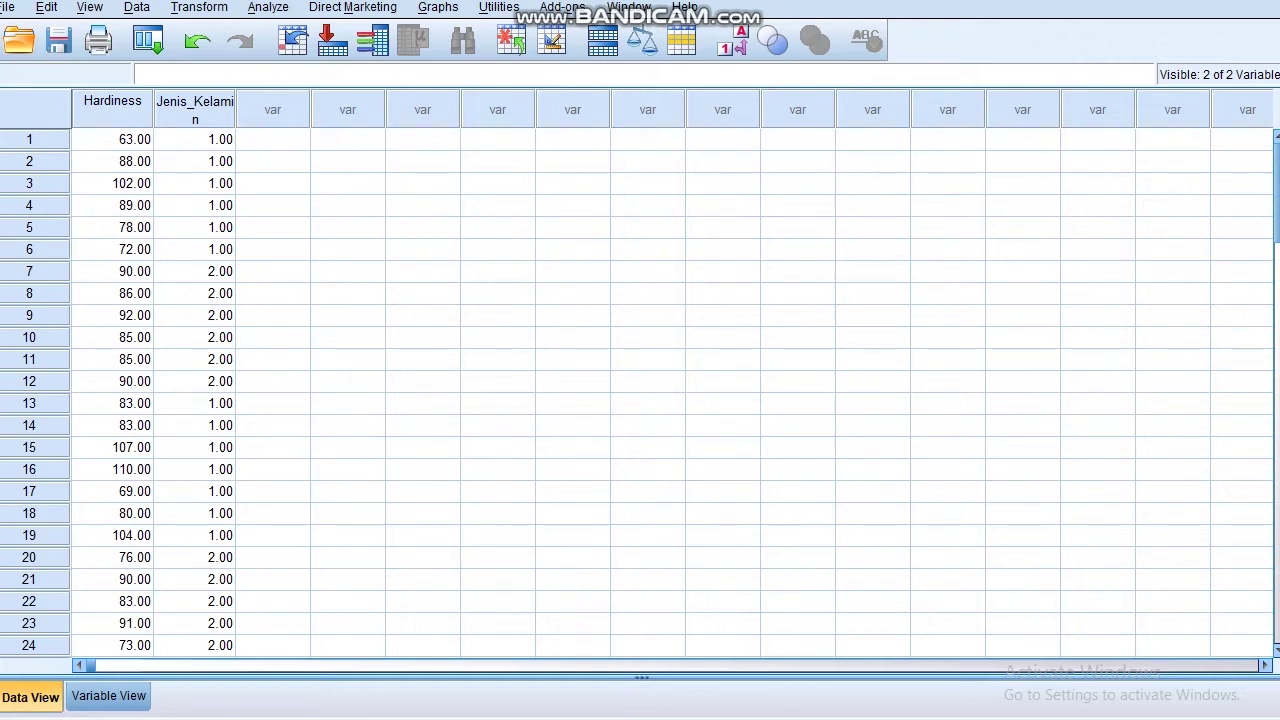
click(268, 7)
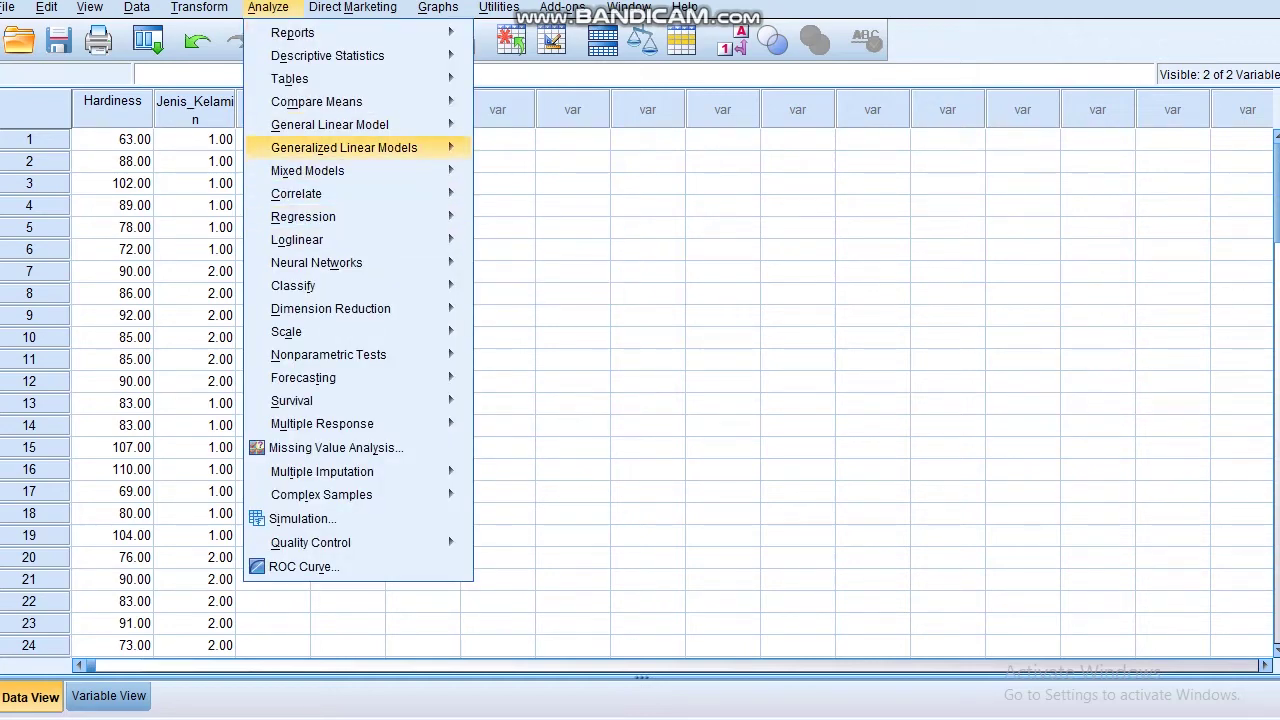
mouse_move(330, 170)
mouse_move(330, 101)
click(530, 203)
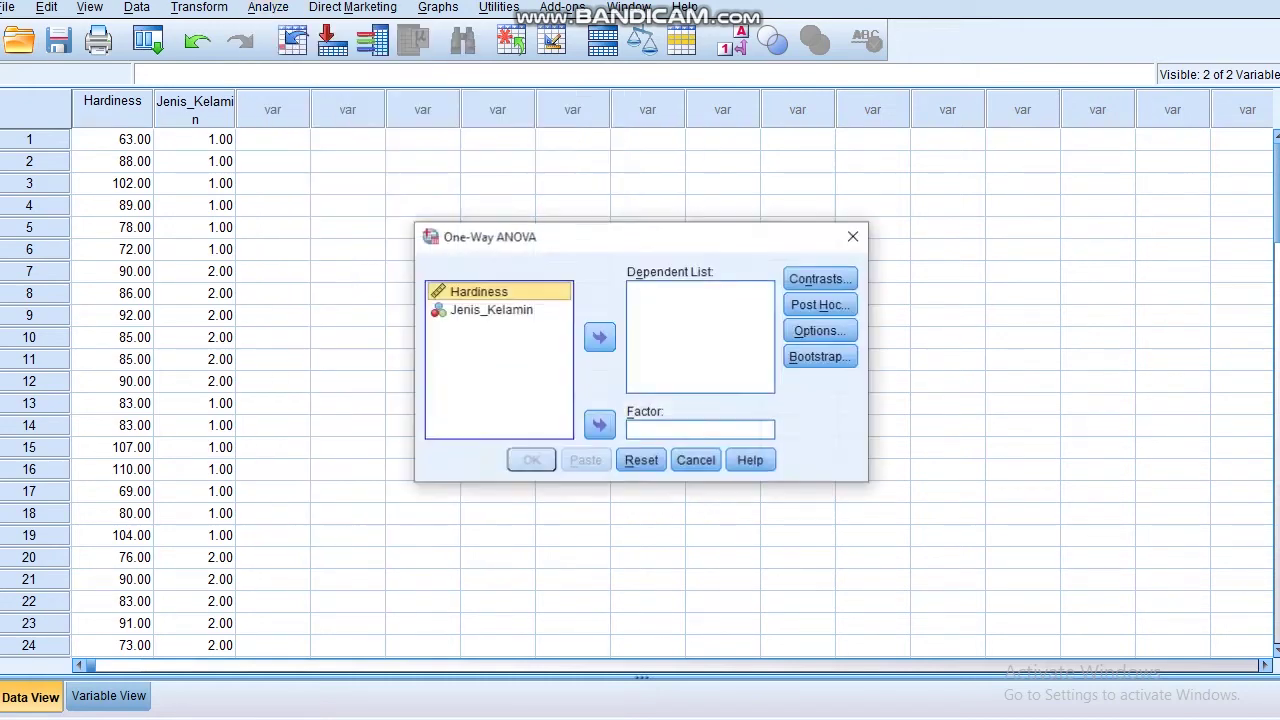
click(600, 337)
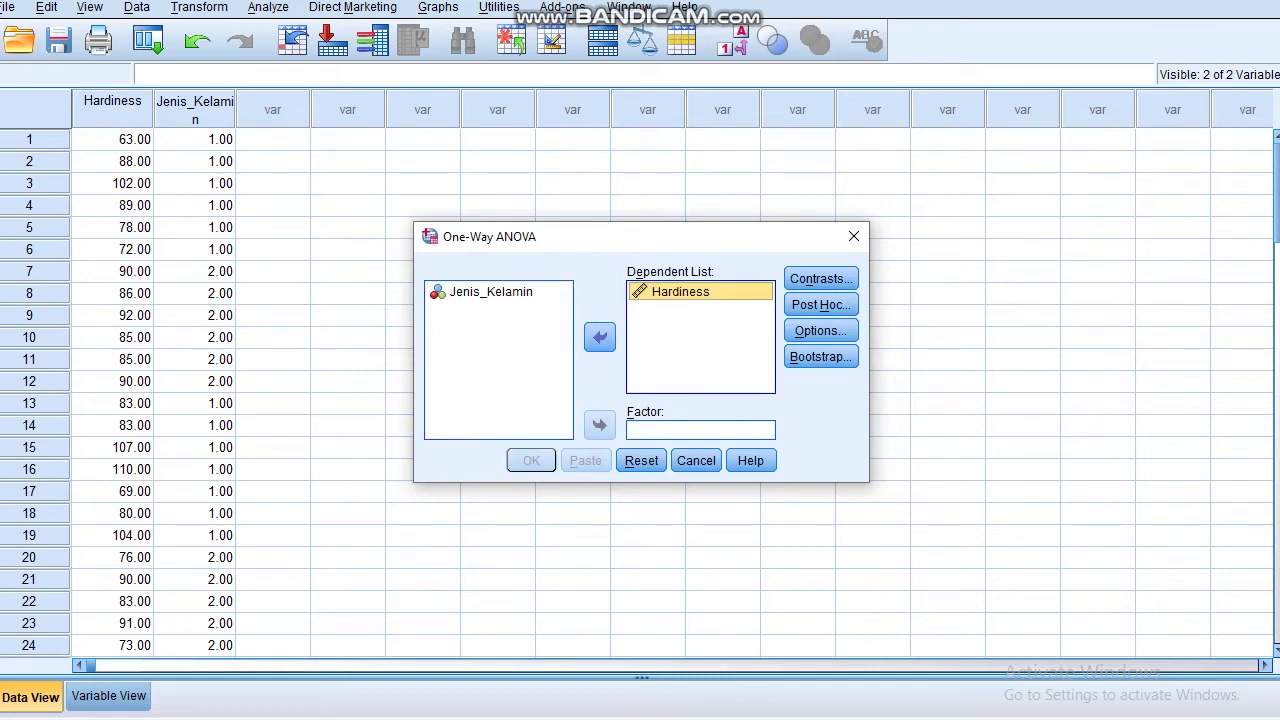
click(491, 292)
click(600, 425)
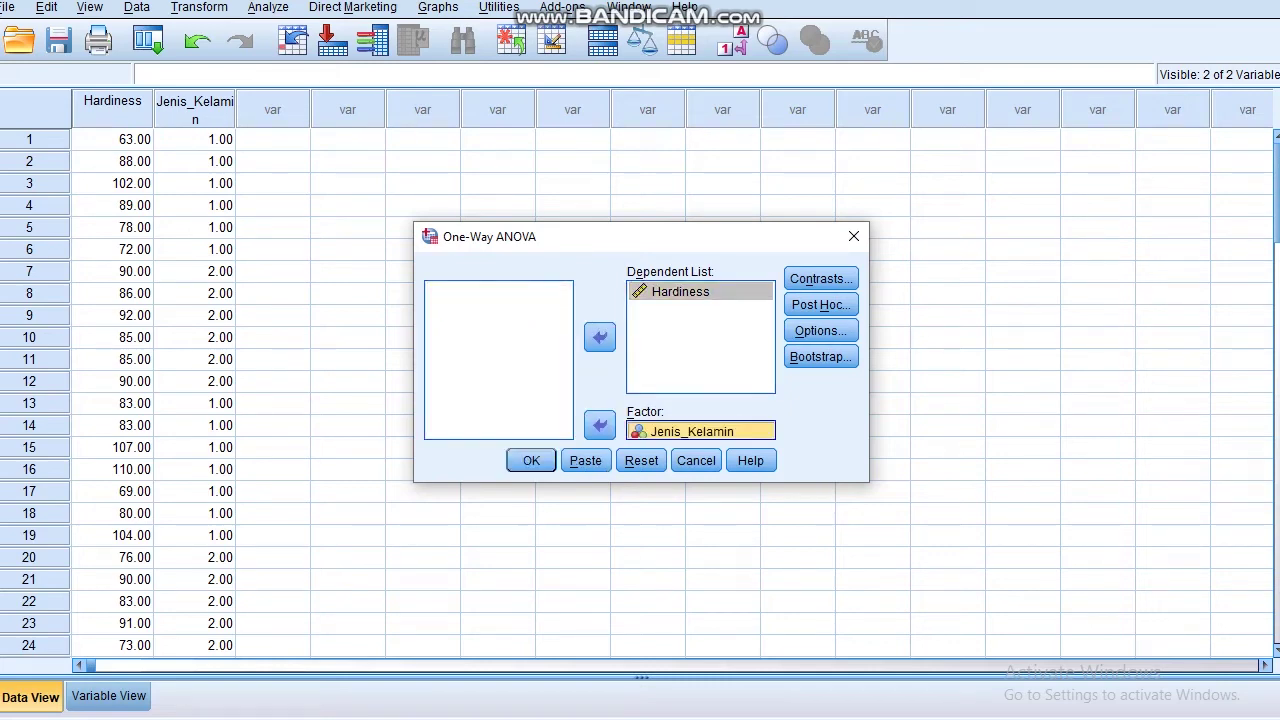
click(531, 460)
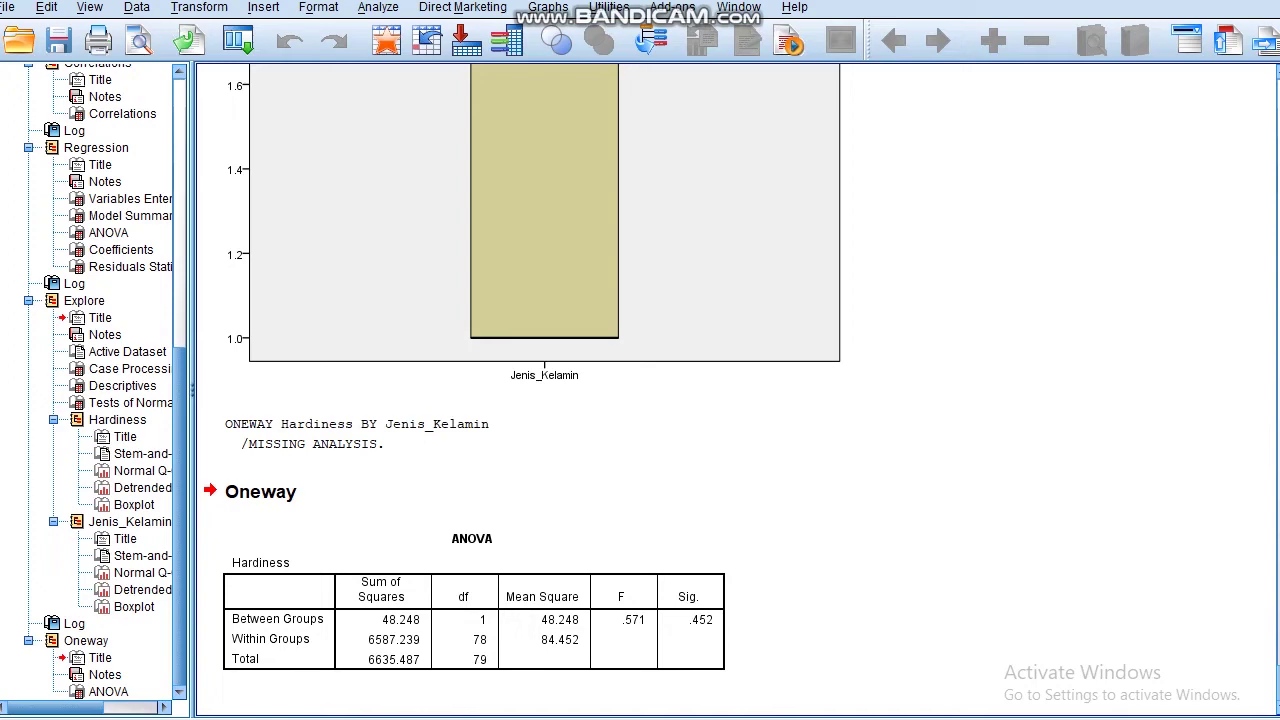
Step: Close the Output9 viewer document without saving its contents
mouse_move(1279, 300)
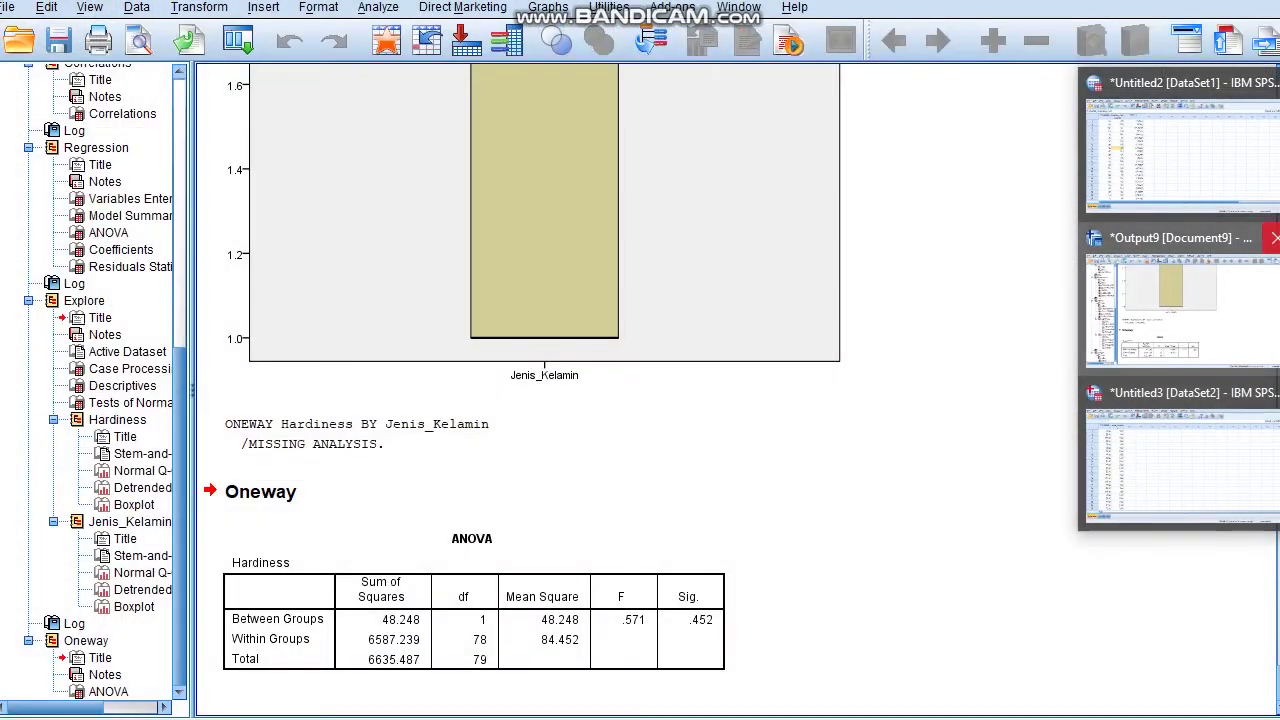
click(1274, 237)
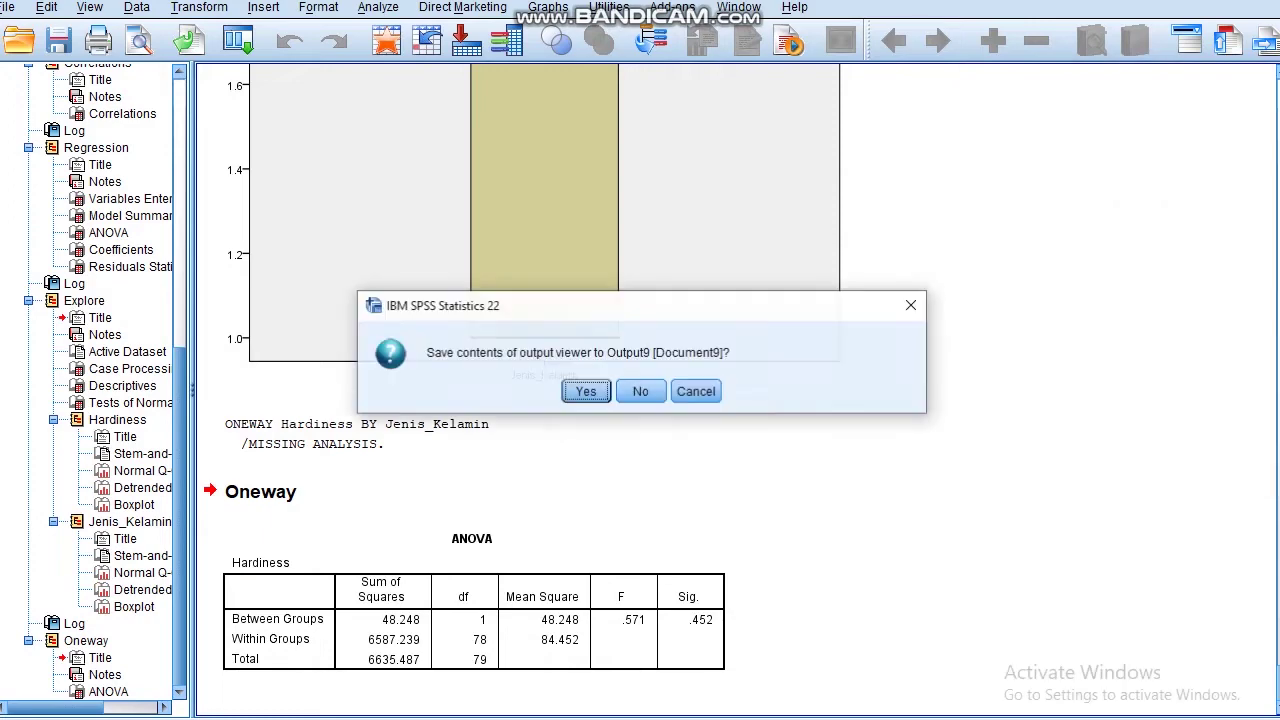
click(640, 391)
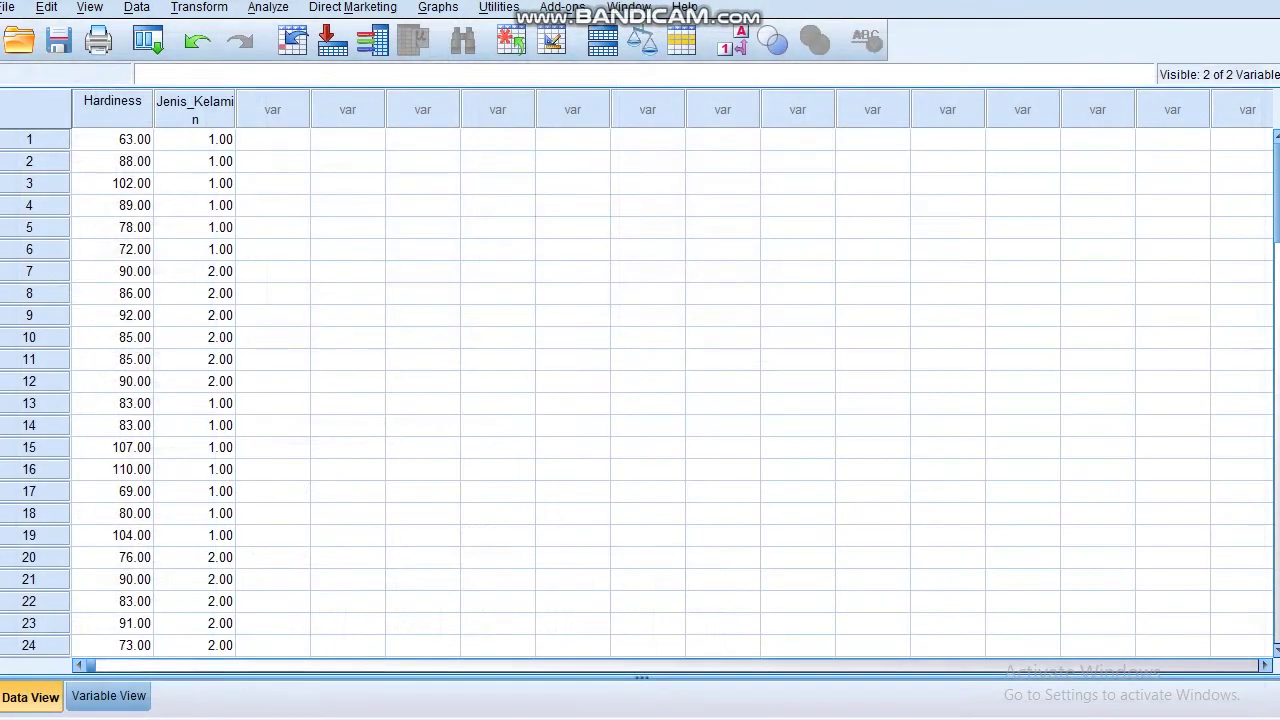
mouse_move(1279, 300)
click(1180, 225)
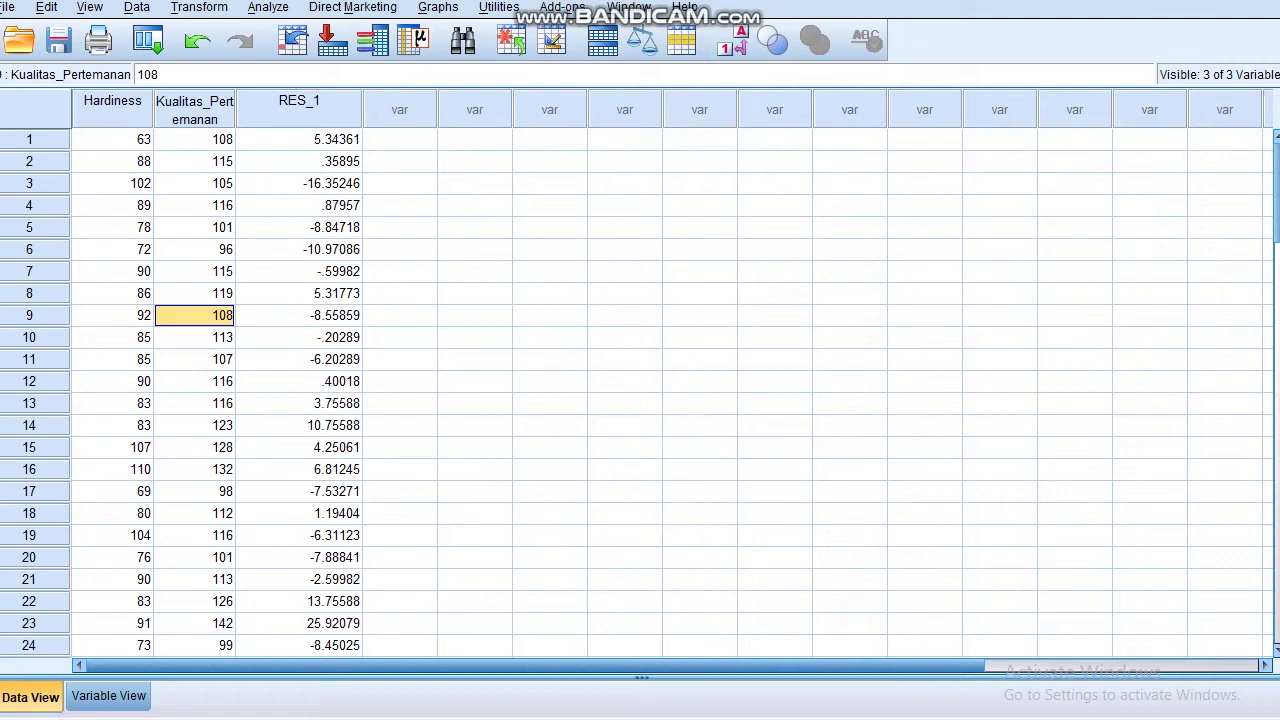
click(1279, 301)
click(1273, 160)
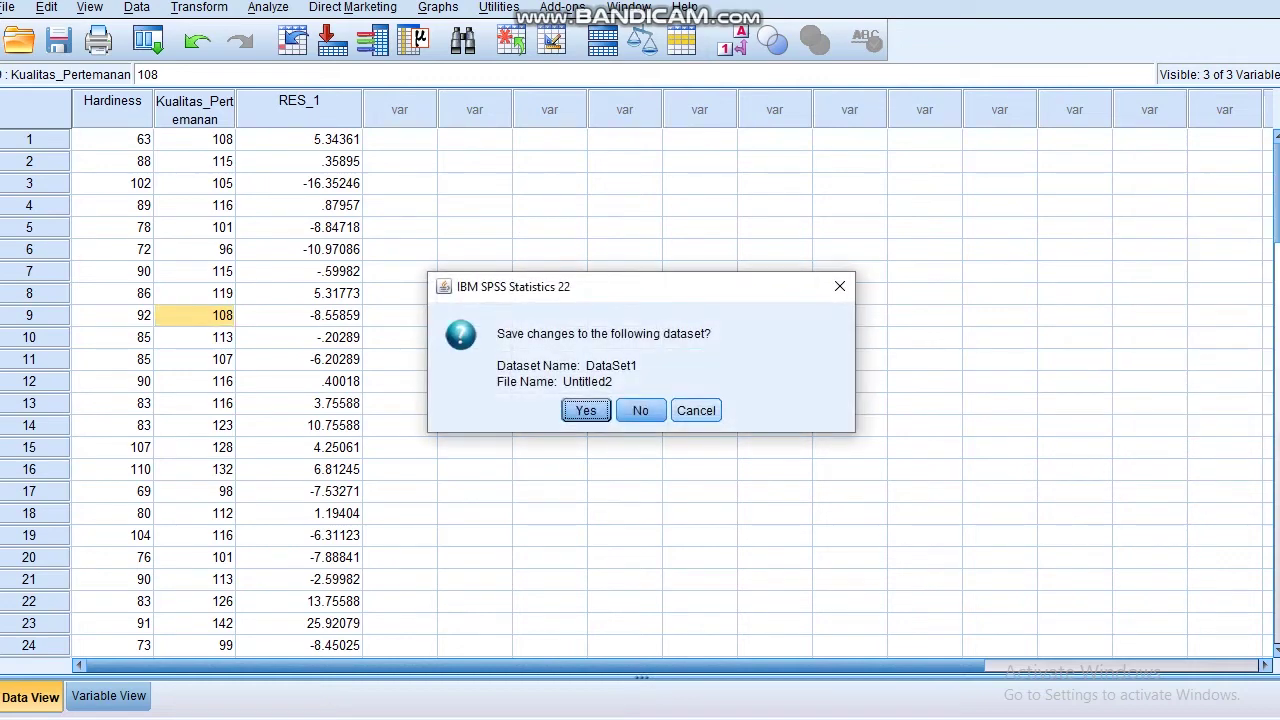
click(696, 410)
click(1279, 301)
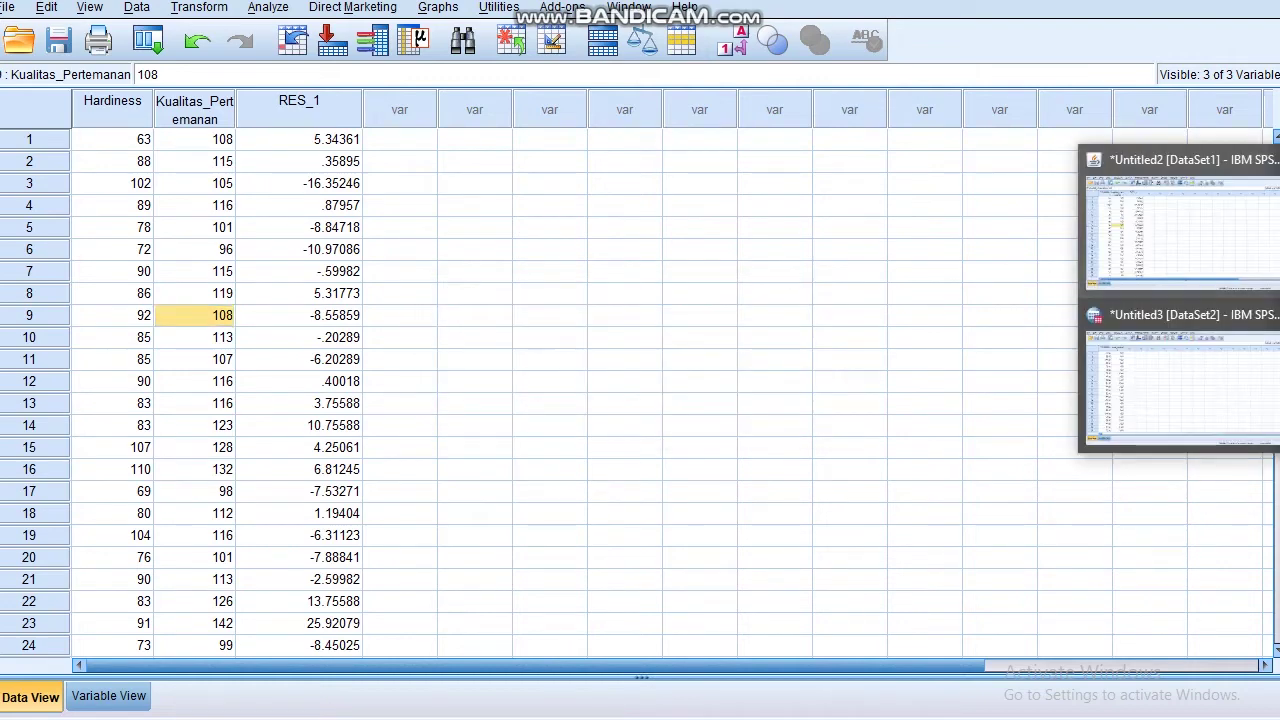
click(1273, 155)
click(696, 410)
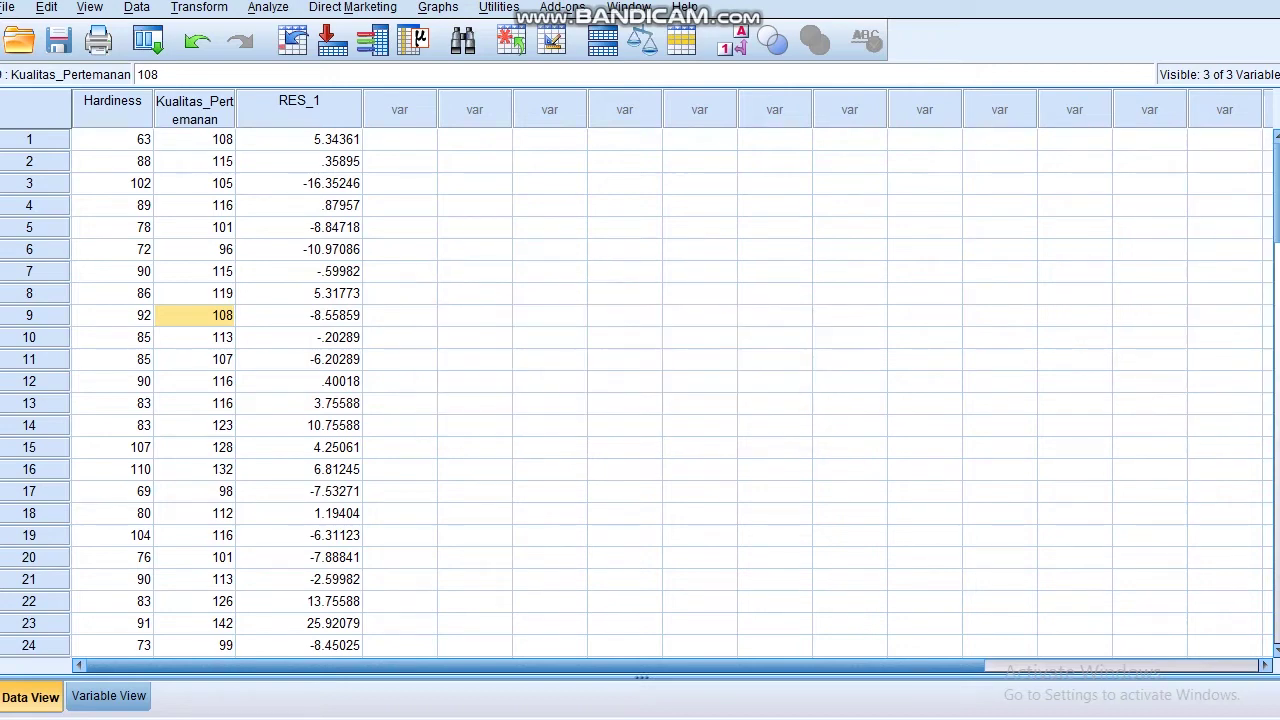
click(1279, 301)
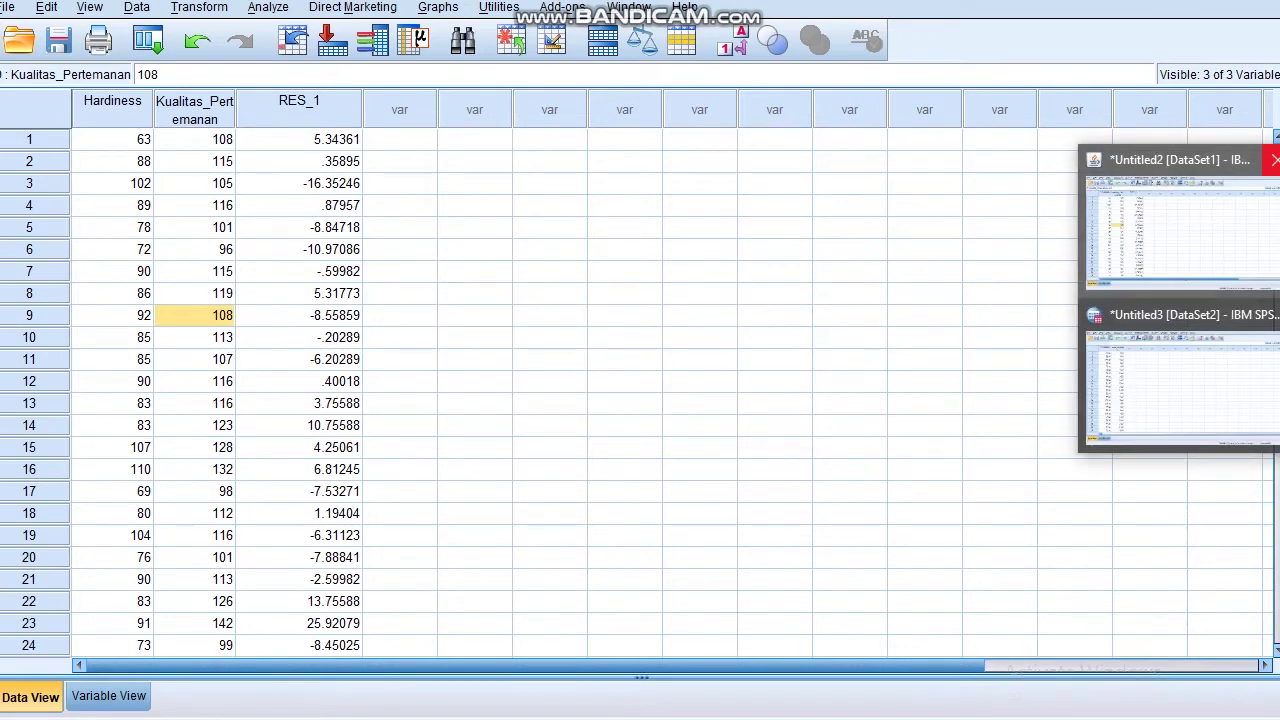
click(1274, 160)
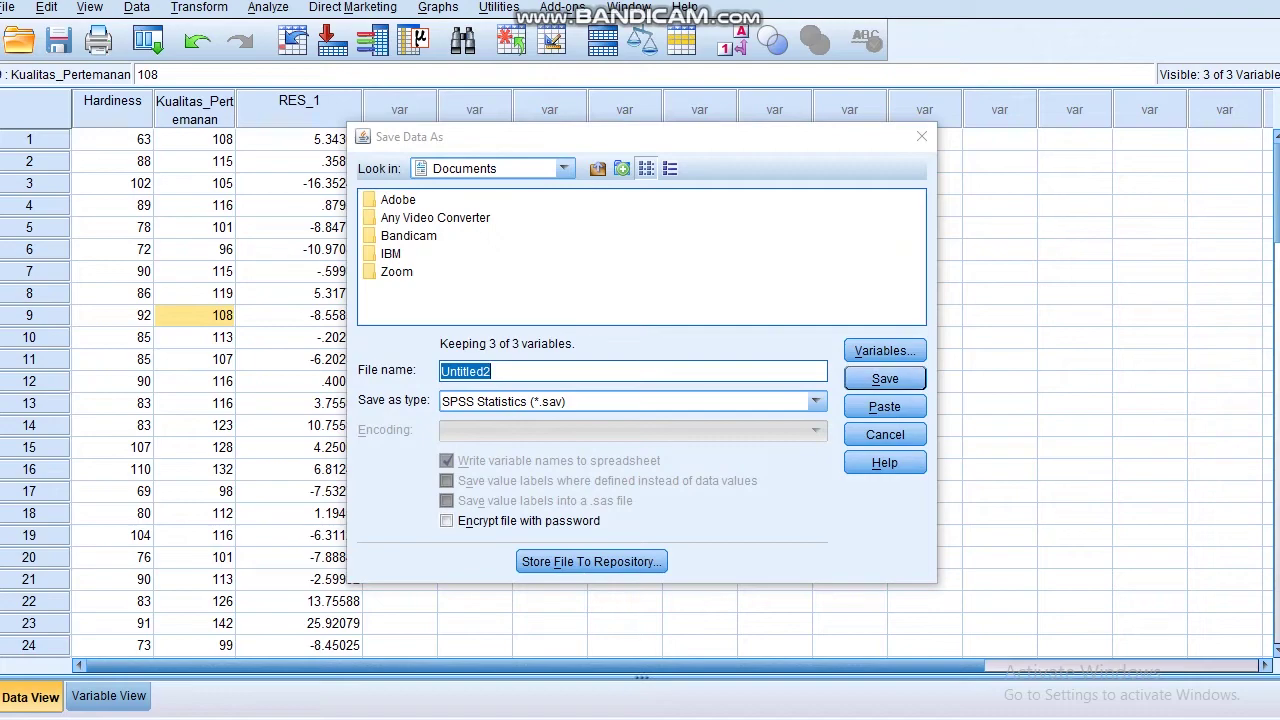
click(921, 136)
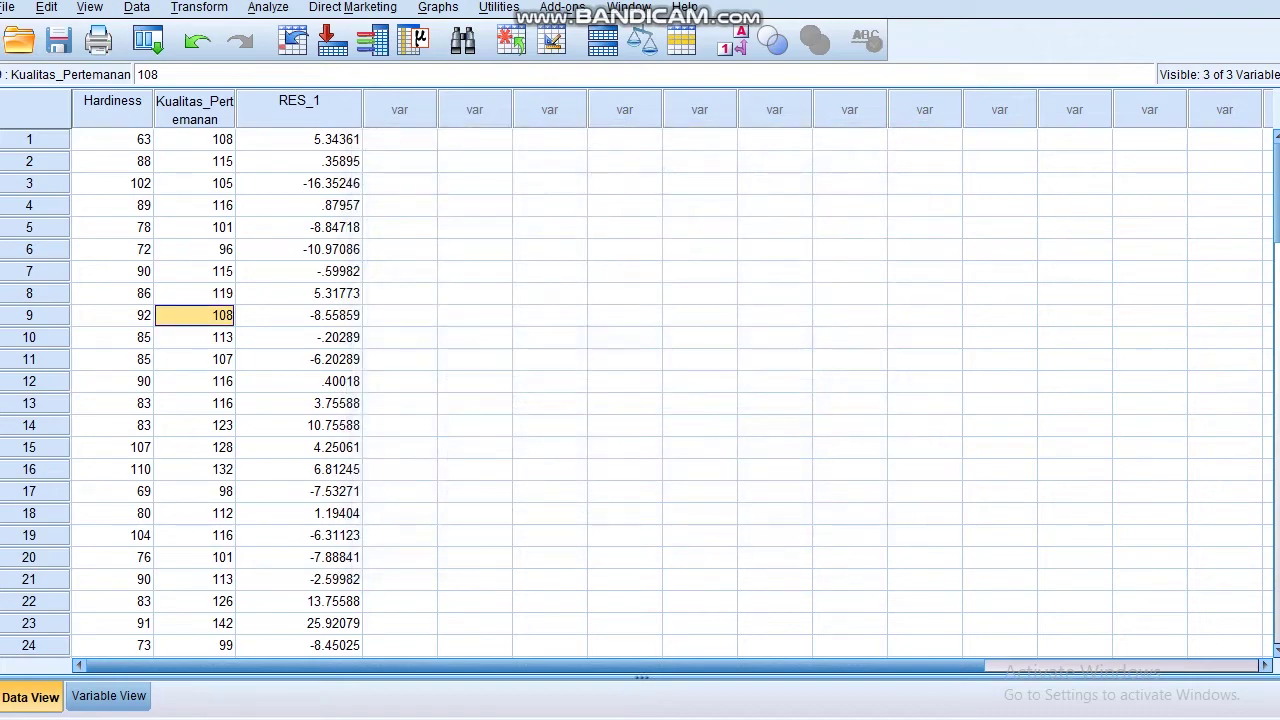
Step: Close the Untitled2 dataset without saving its changes
click(1274, 160)
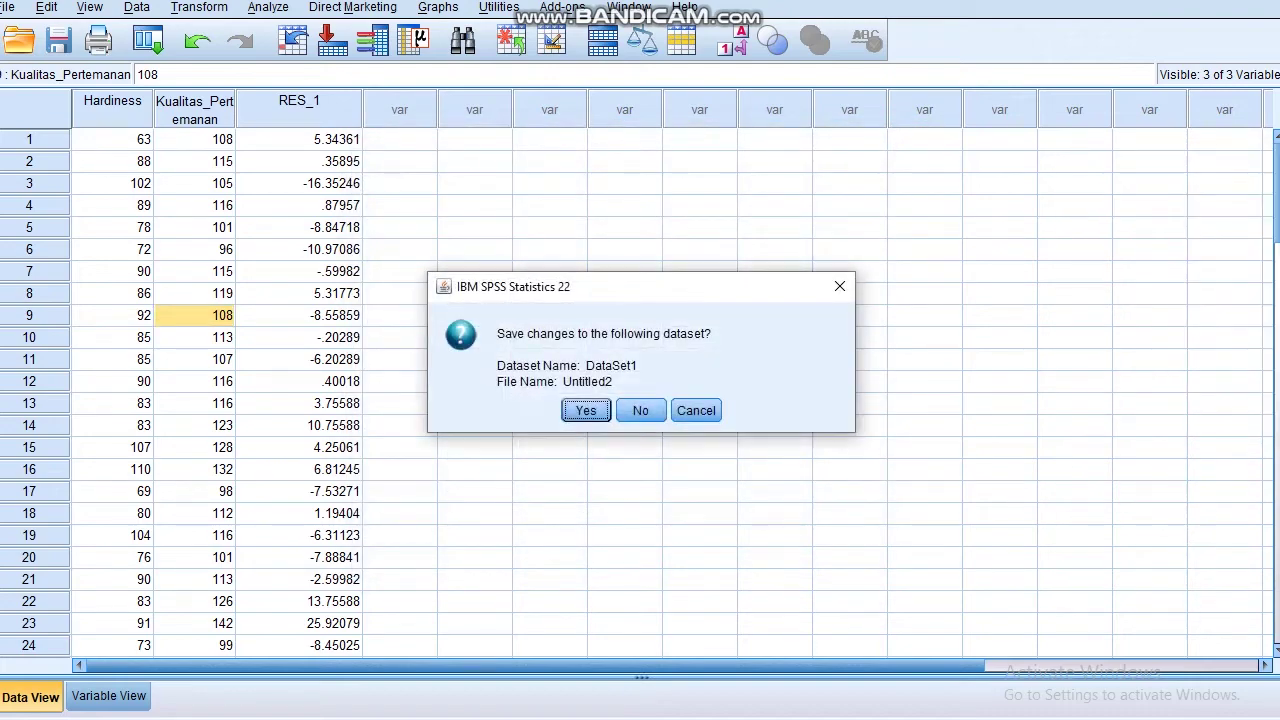
click(640, 410)
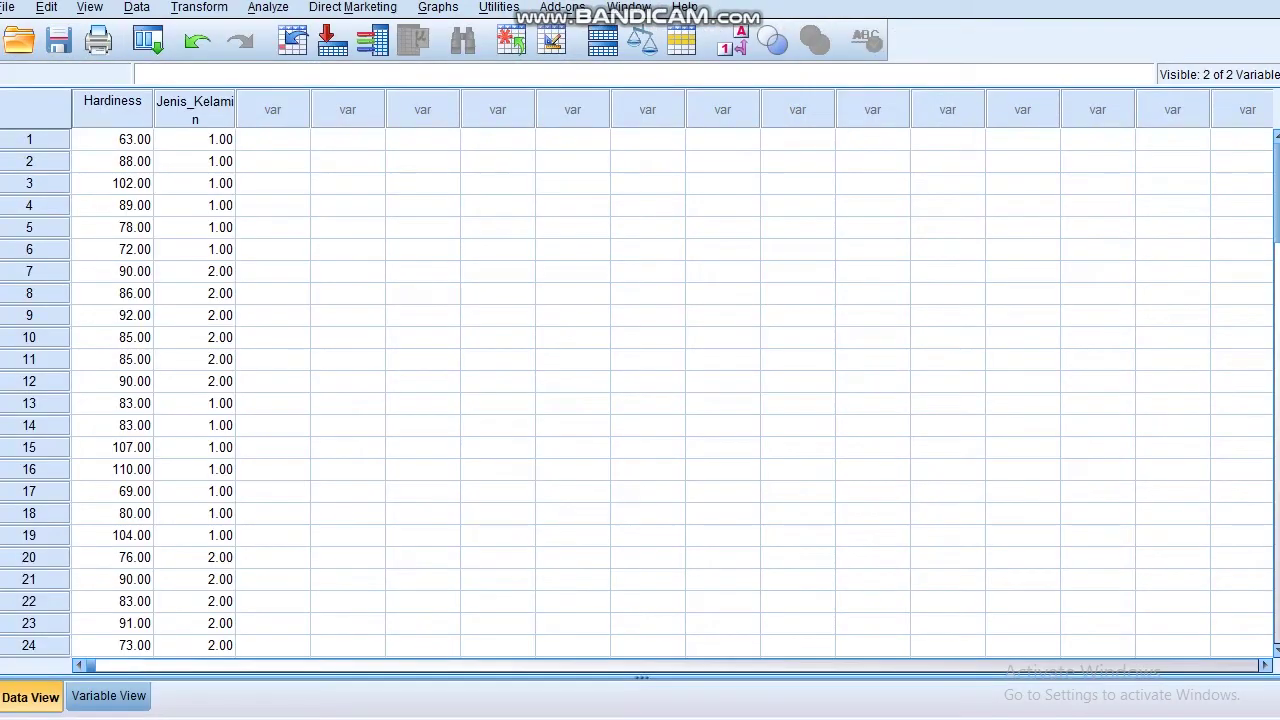
Step: Set up an Independent-Samples T Test with Hardiness as the test variable and Jenis_Kelamin as the grouping variable
click(268, 7)
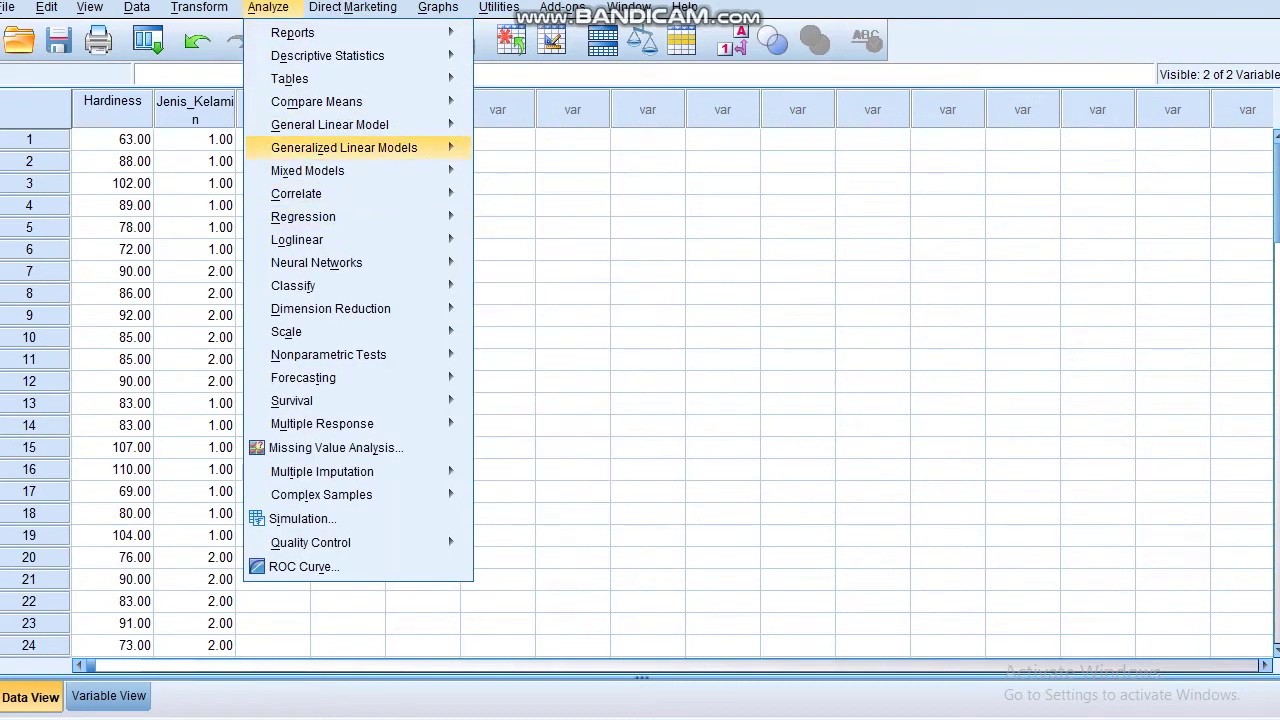
mouse_move(316, 101)
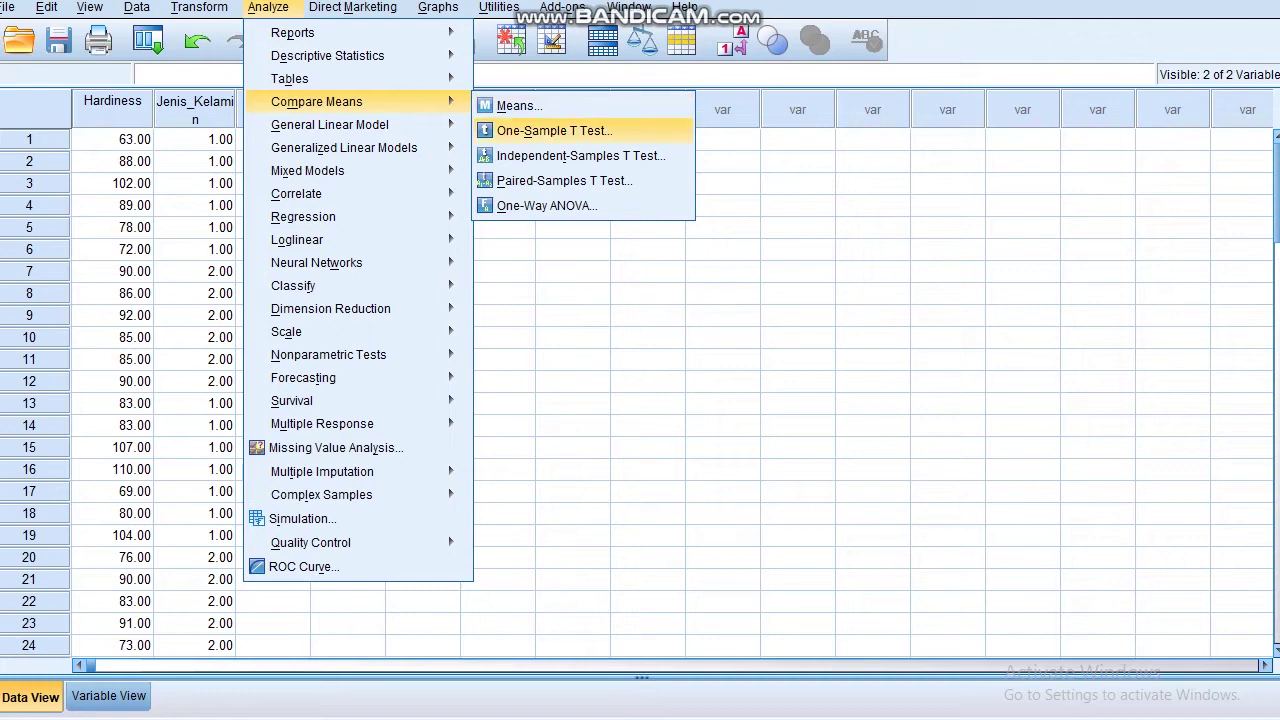
click(580, 155)
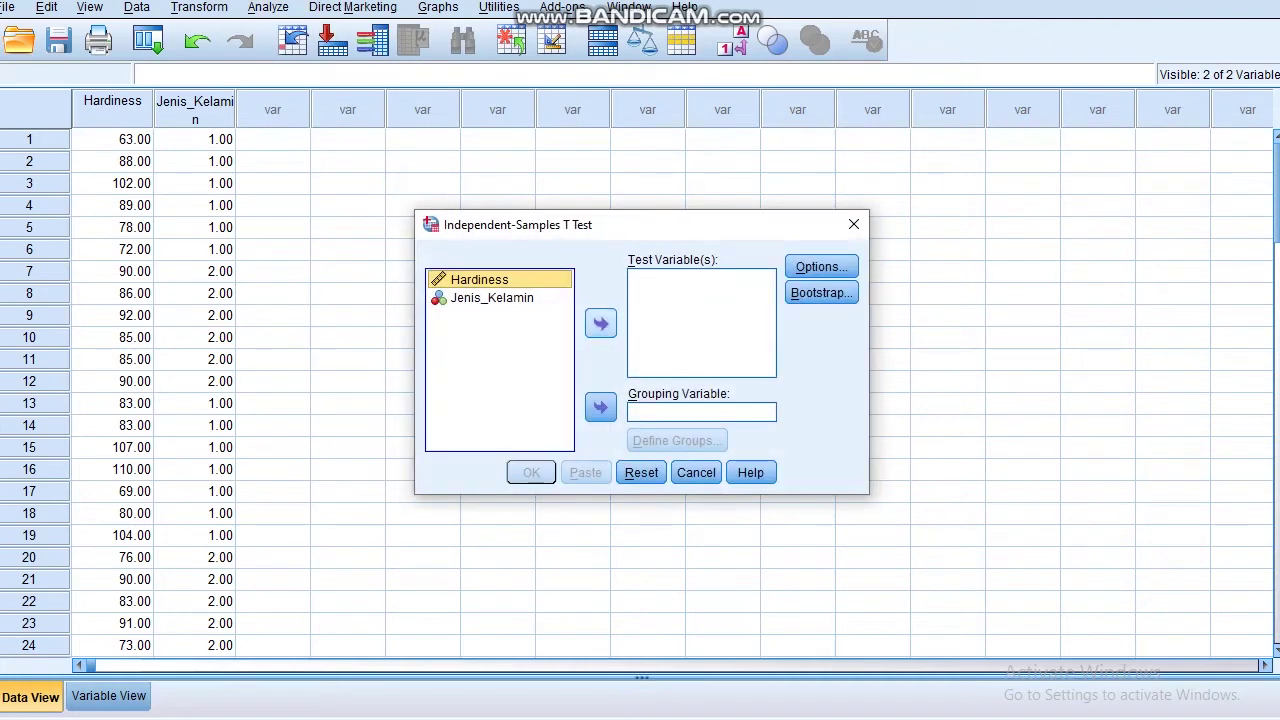
click(600, 323)
click(492, 279)
click(600, 407)
Step: Define the groups with values 1 and 2, keep the 95% confidence interval, and run the t test
click(672, 440)
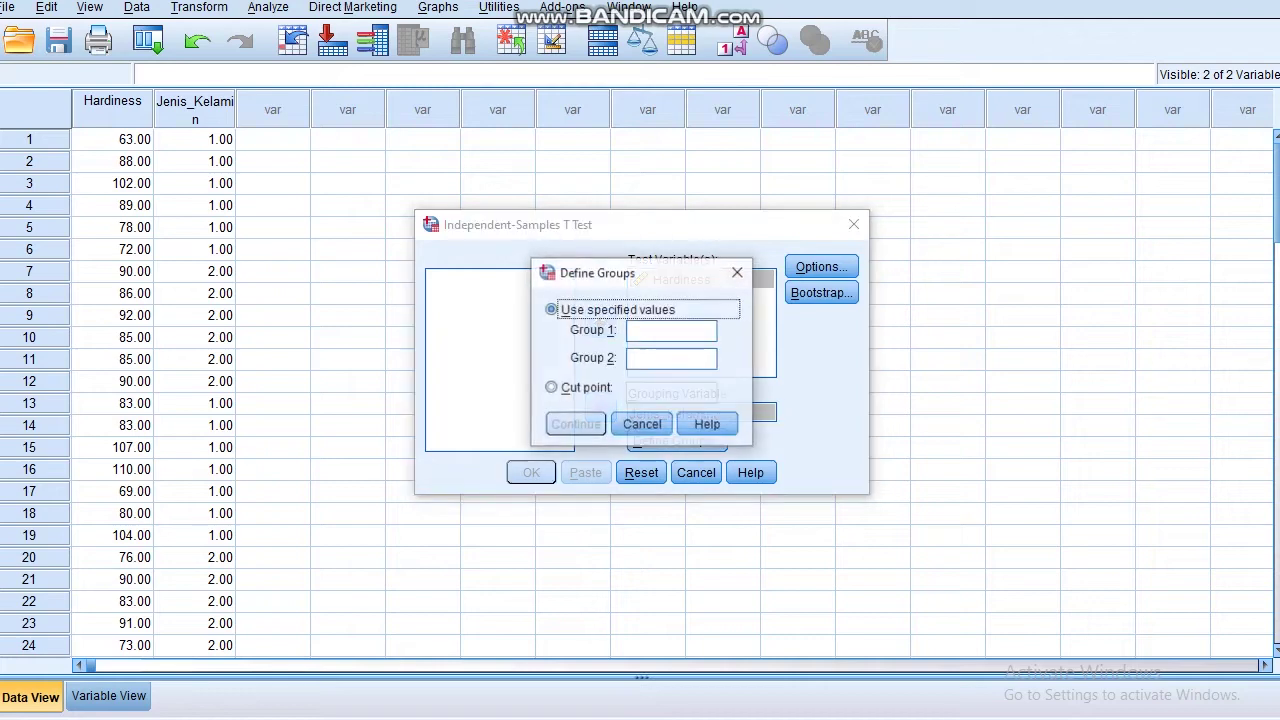
text(1 )
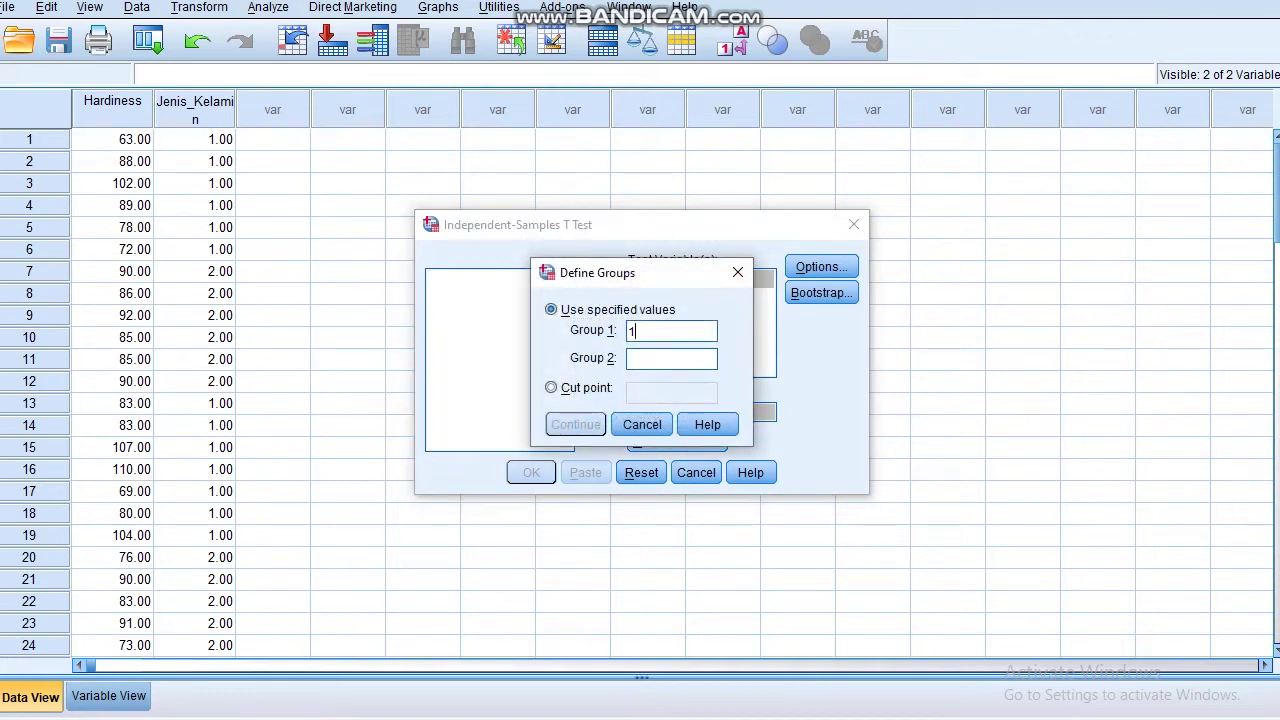
text(2)
key(Return)
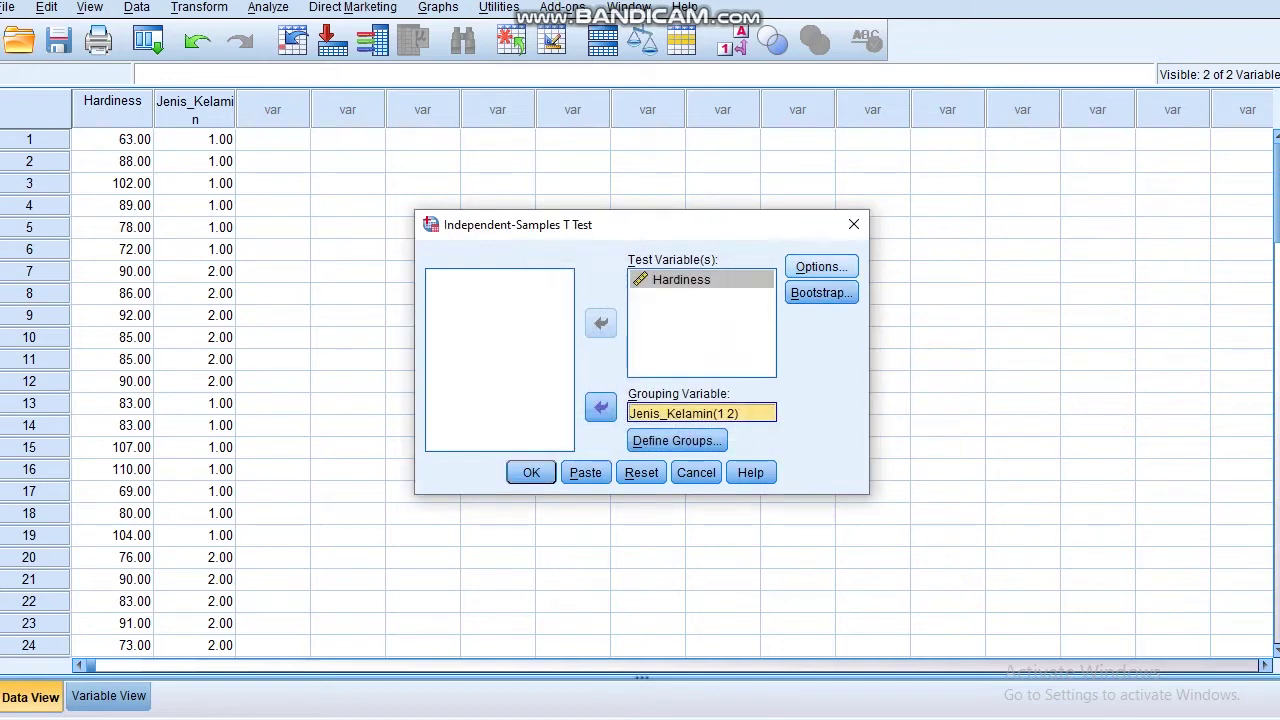
click(821, 266)
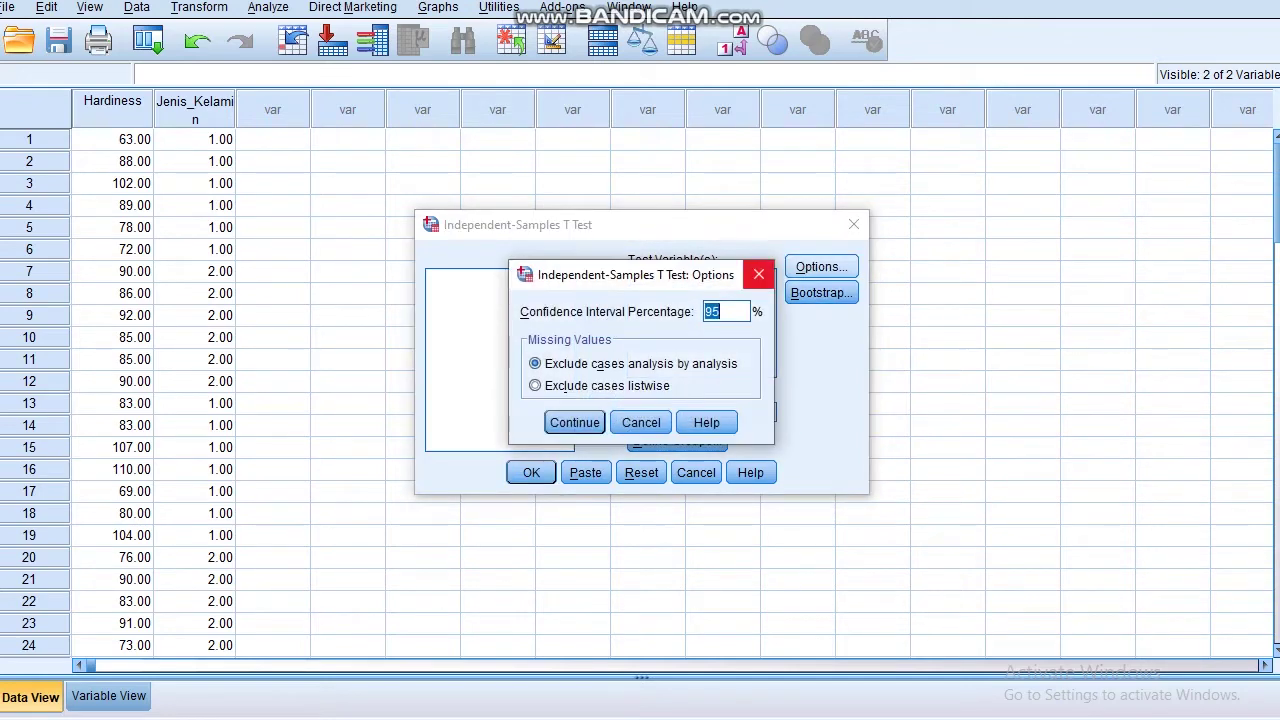
key(Return)
key(Return)
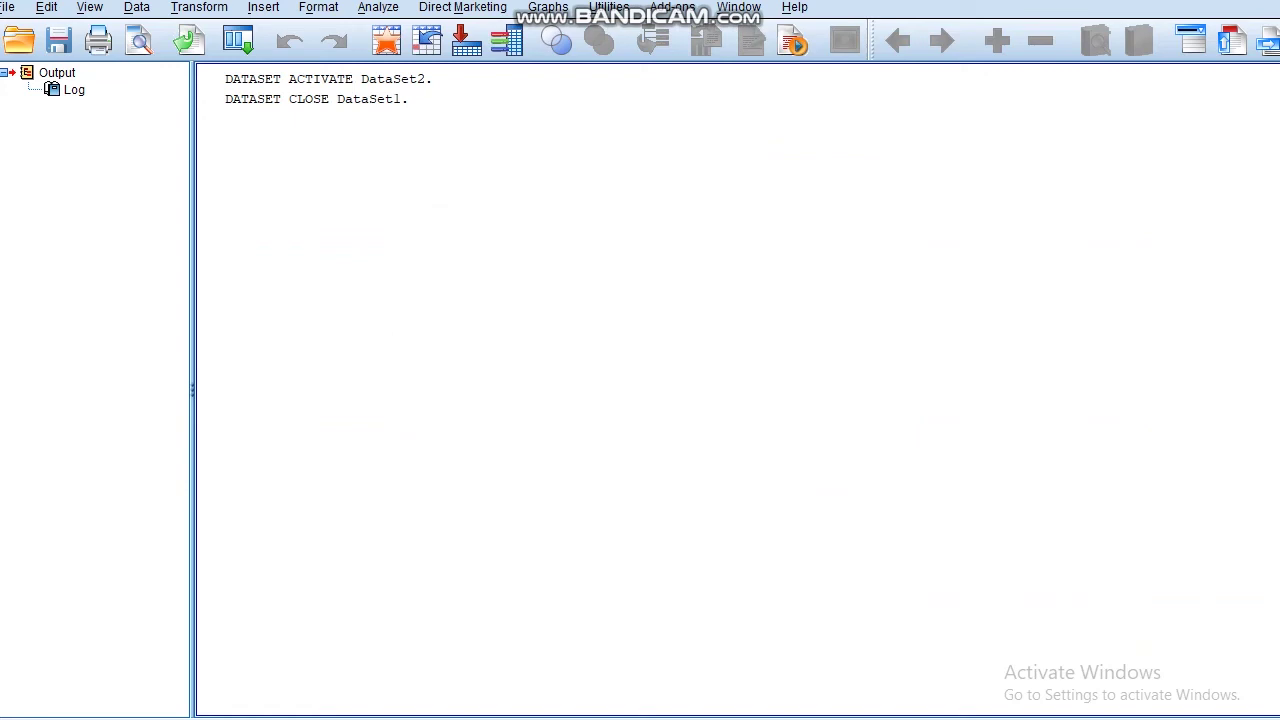
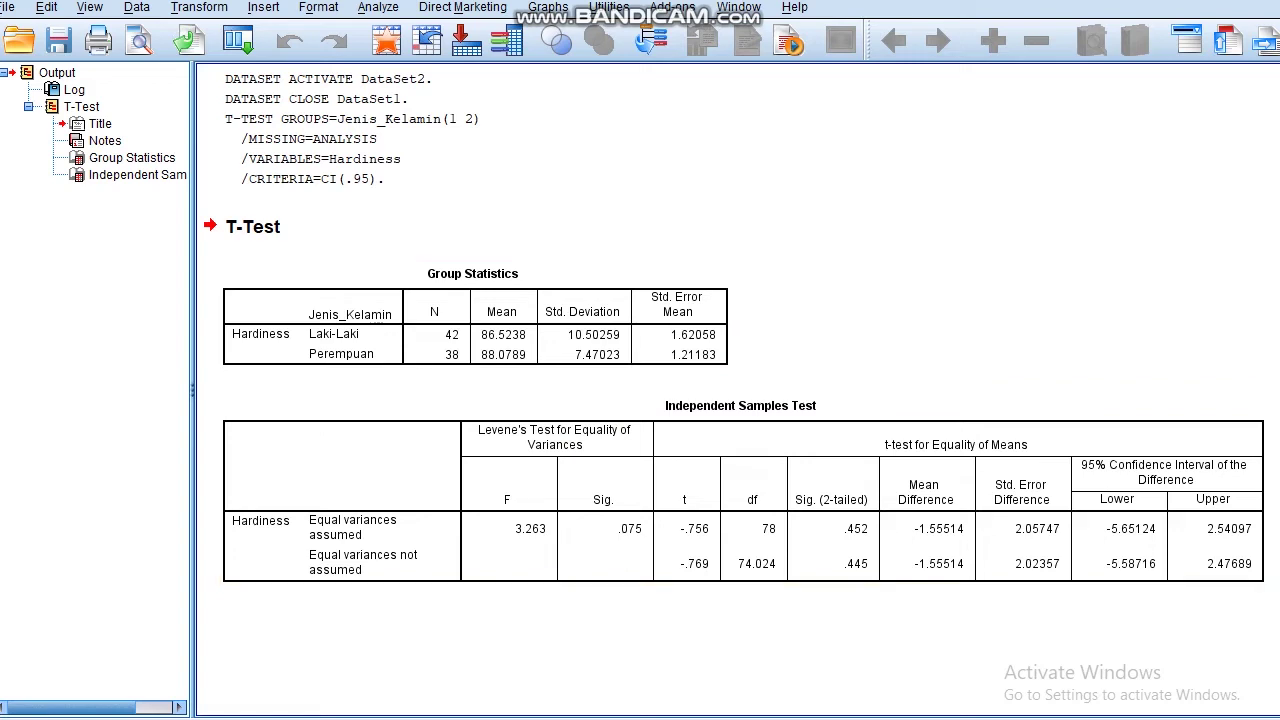
Step: Switch to the Word document and add the bold conclusion "Ho Diterima dan Ha Ditolak" below question 3
key(alt+Tab)
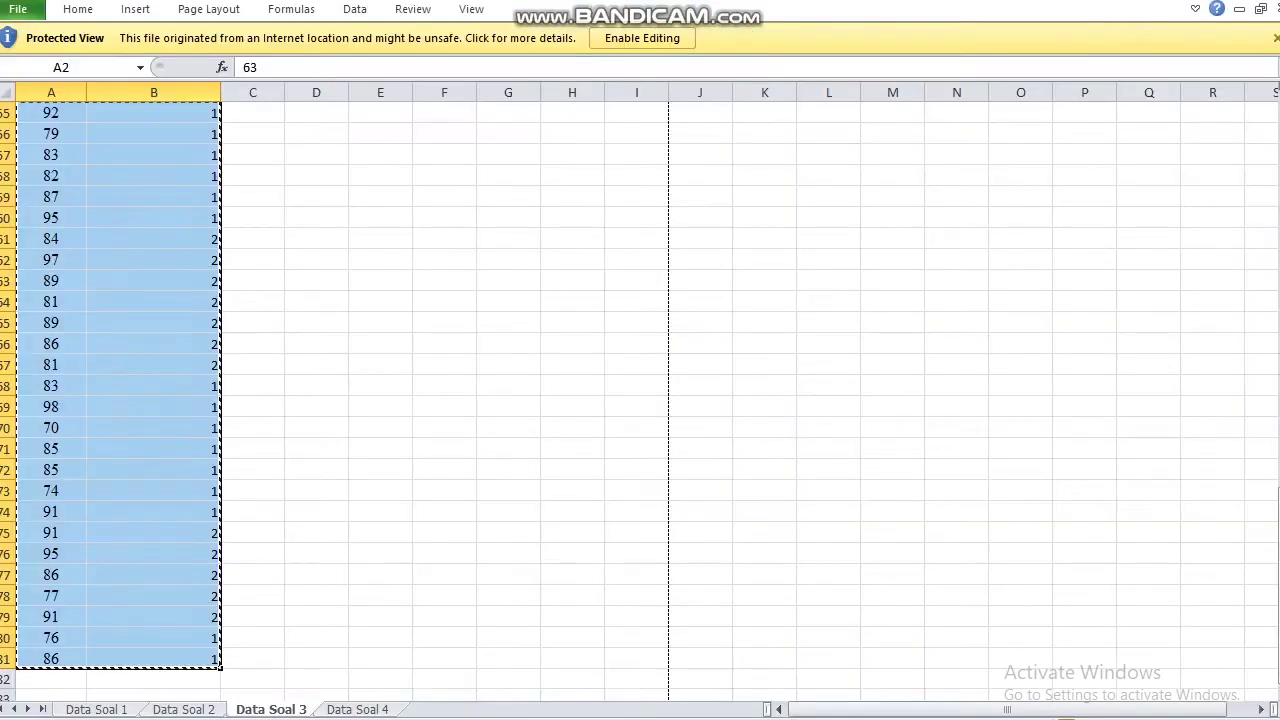
key(alt+Tab)
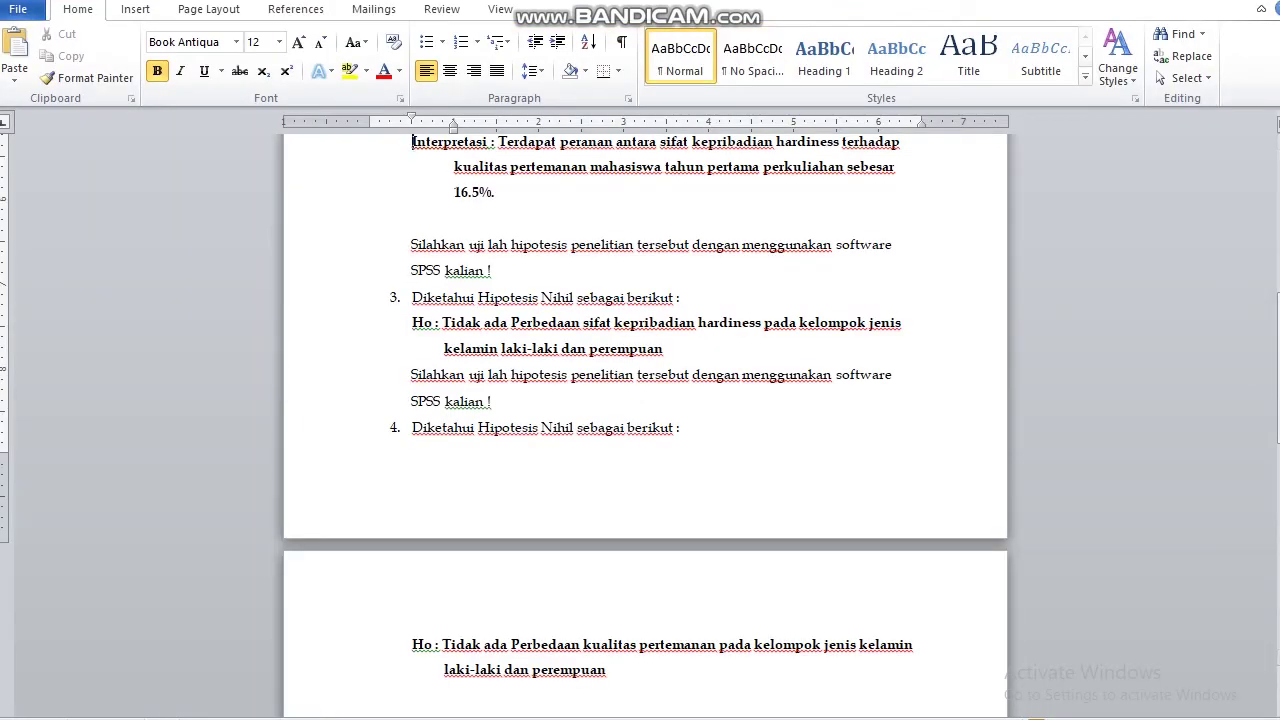
click(492, 401)
key(Return)
text(H)
key(BackSpace)
key(BackSpace)
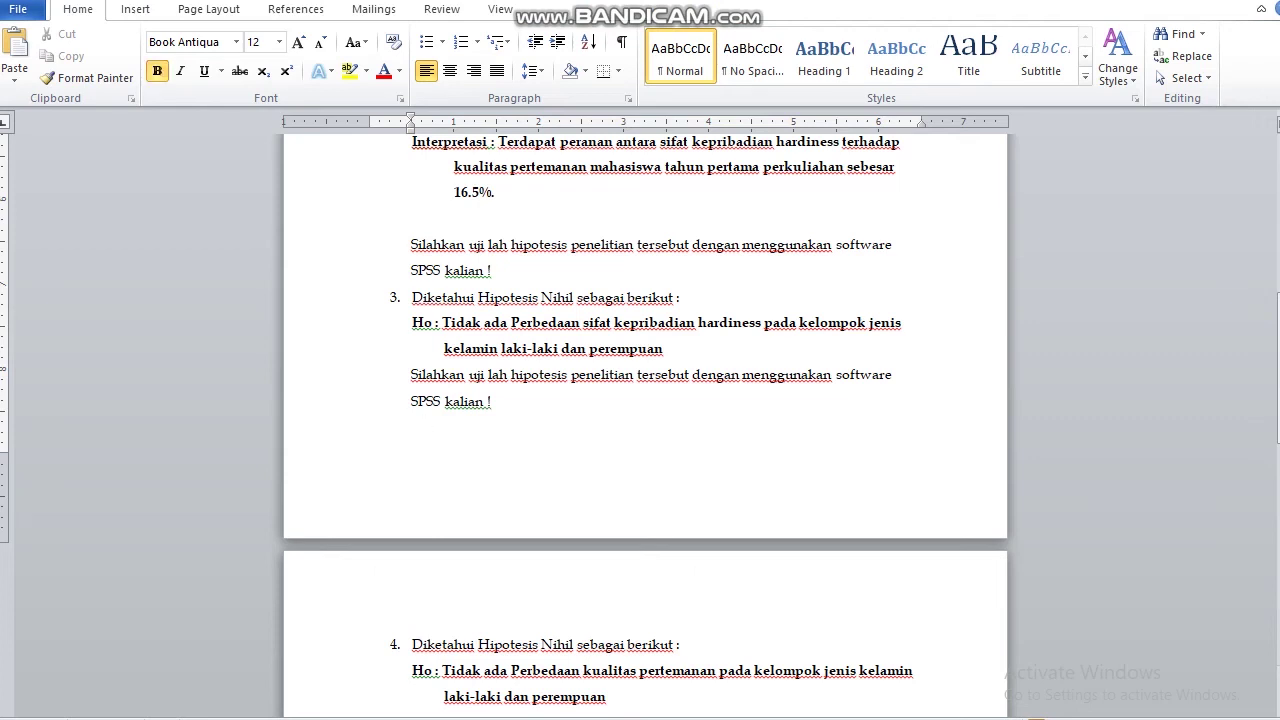
key(ctrl+b)
text(Ho Di)
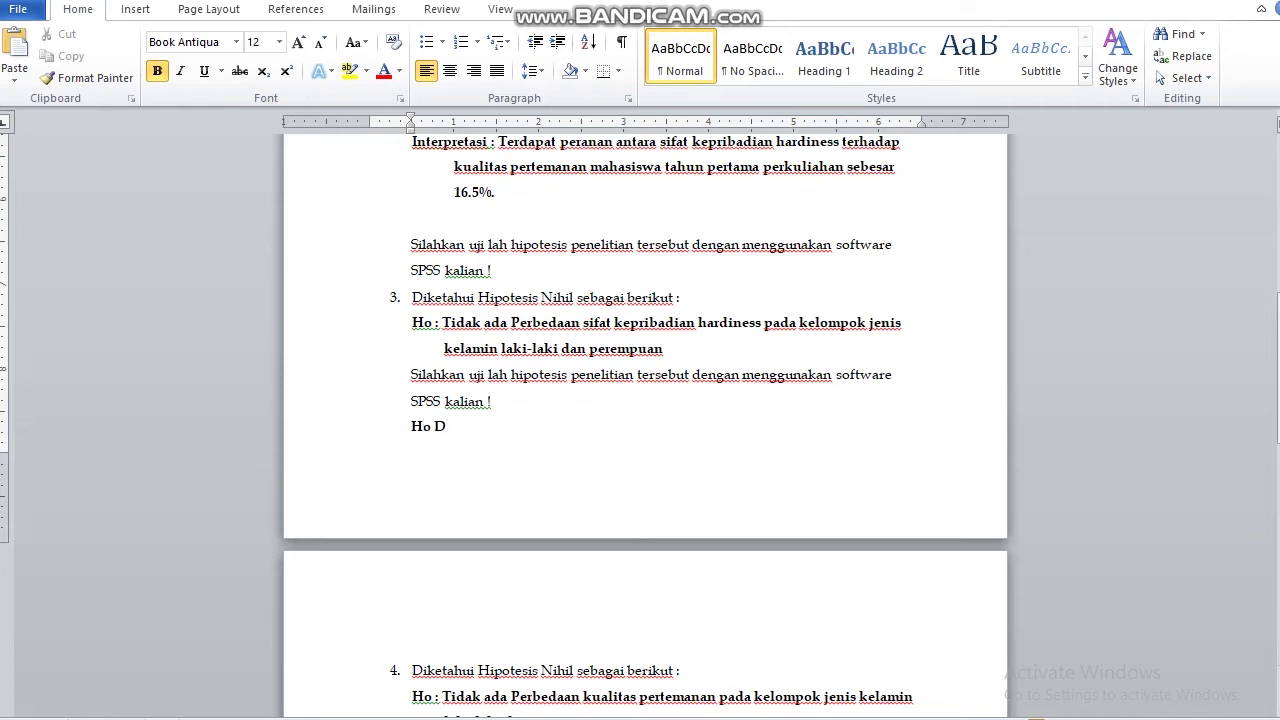
text(i)
key(BackSpace)
text(iterima dan Ha Ditolak)
Step: Add a bold "Interpretasi :" line below the question 3 conclusion
click(413, 645)
text(IN)
key(BackSpace)
text(nterp)
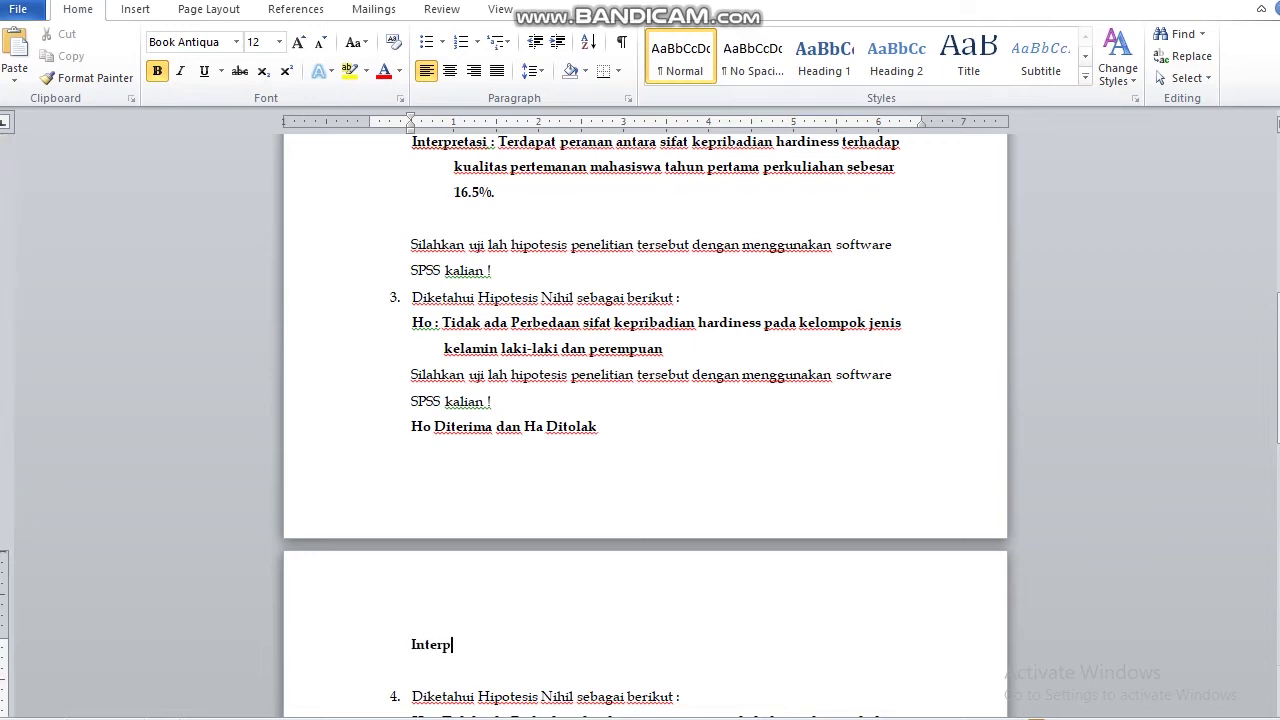
text(retasi :)
key(Return)
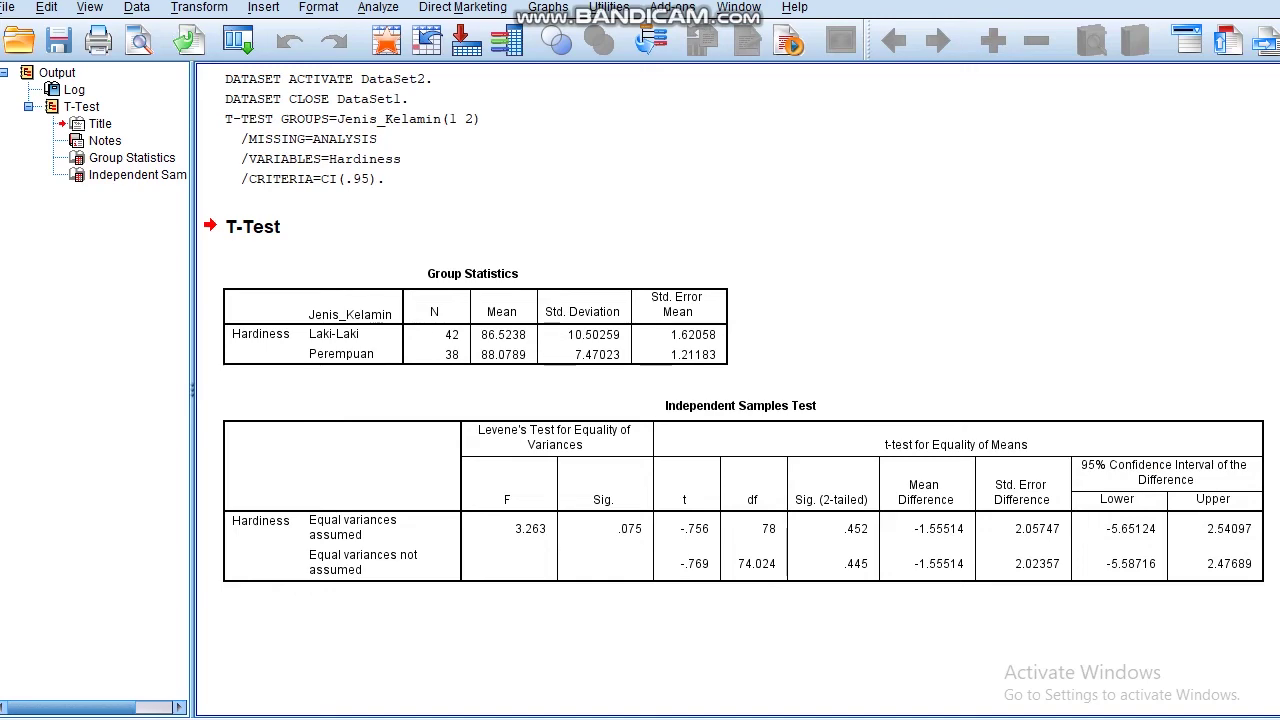
key(alt+Tab)
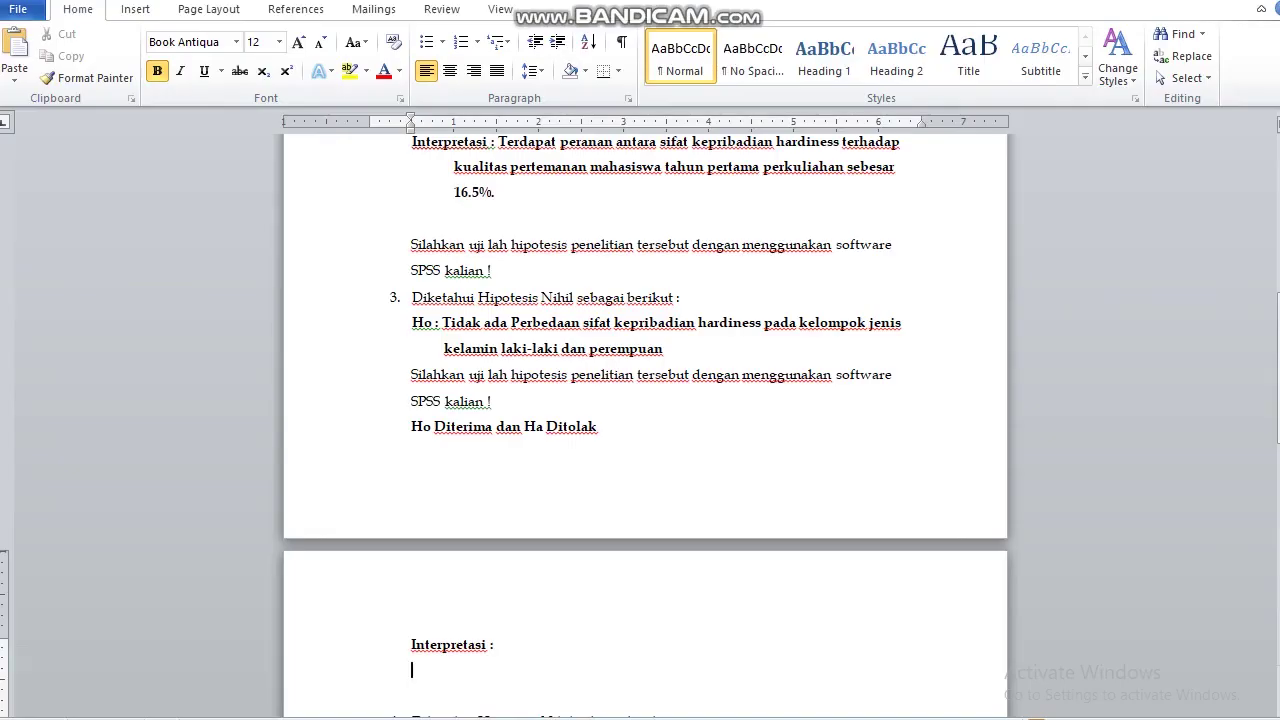
click(600, 427)
drag(599, 427, 494, 427)
click(599, 427)
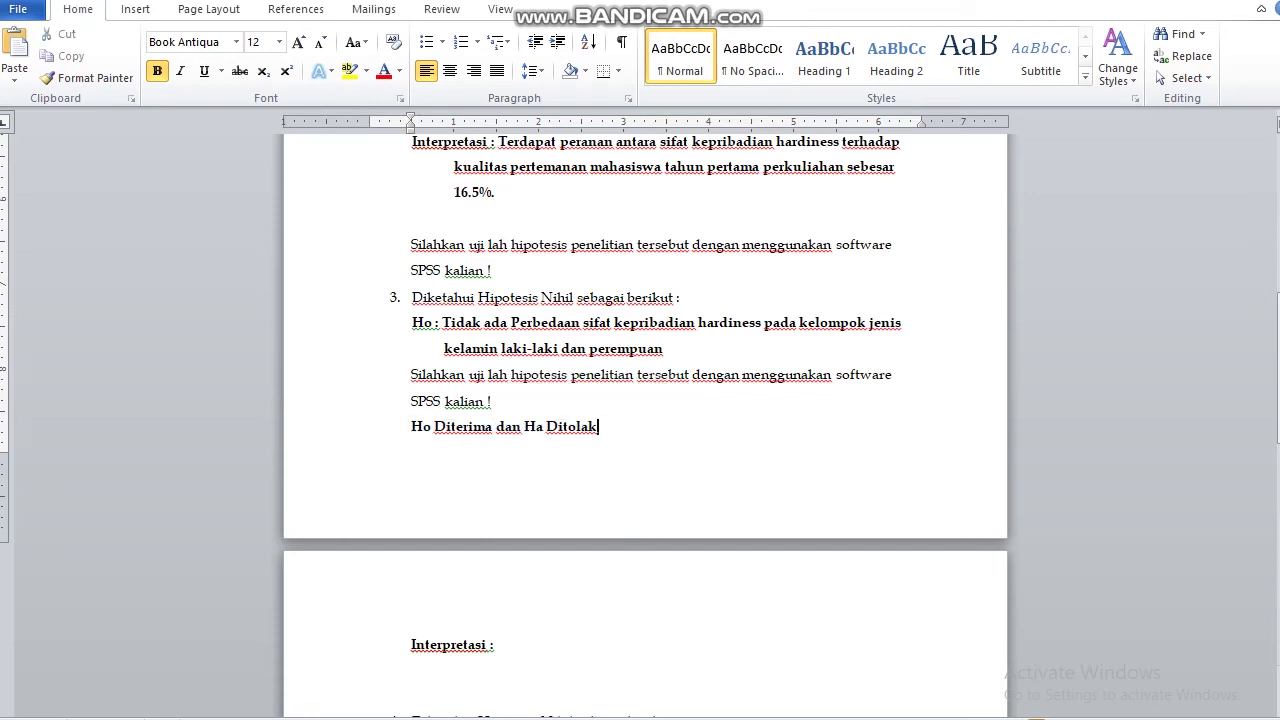
key(BackSpace)
text(k)
Step: Begin the question 3 interpretation with "tidak terdapat perbedaan signifikan sifat kepribadian hardiness pada"
key(Down)
key(Down)
key(Up)
text(tidak t)
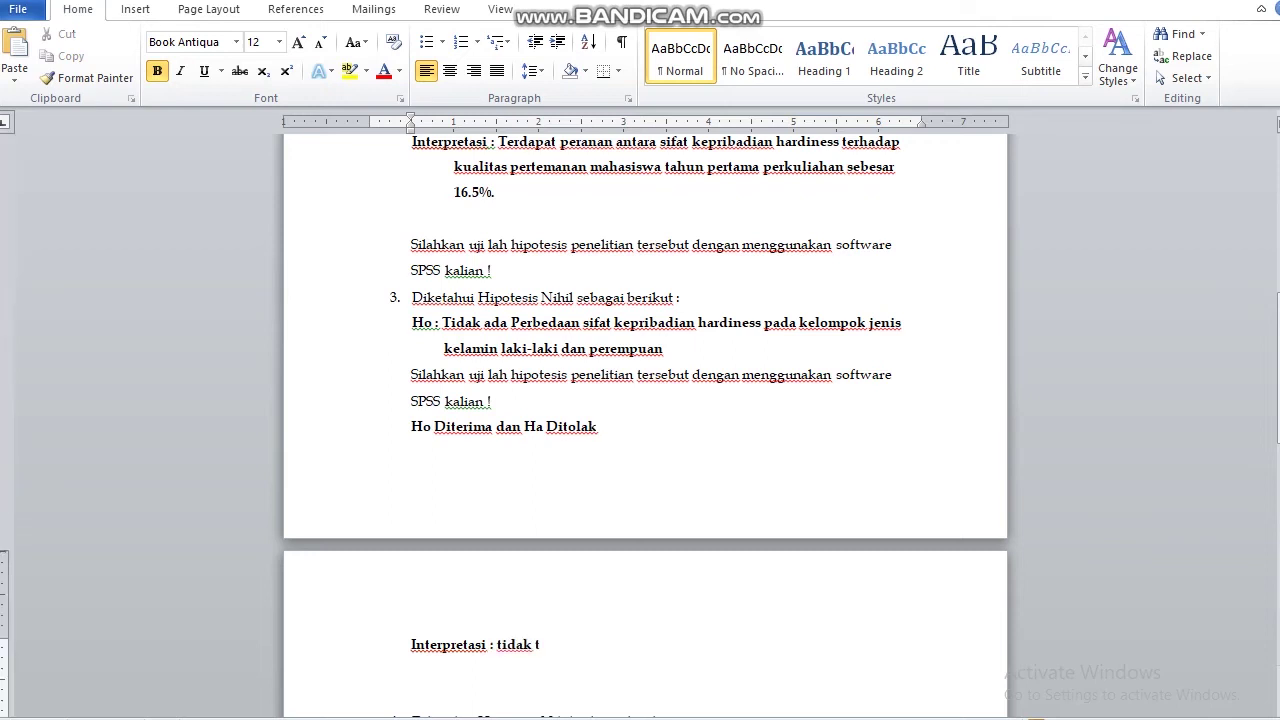
text(erdapat perbedaan s)
text(ignifikan sifa)
text(t kerp)
text(i)
key(BackSpace)
key(BackSpace)
key(BackSpace)
text(p)
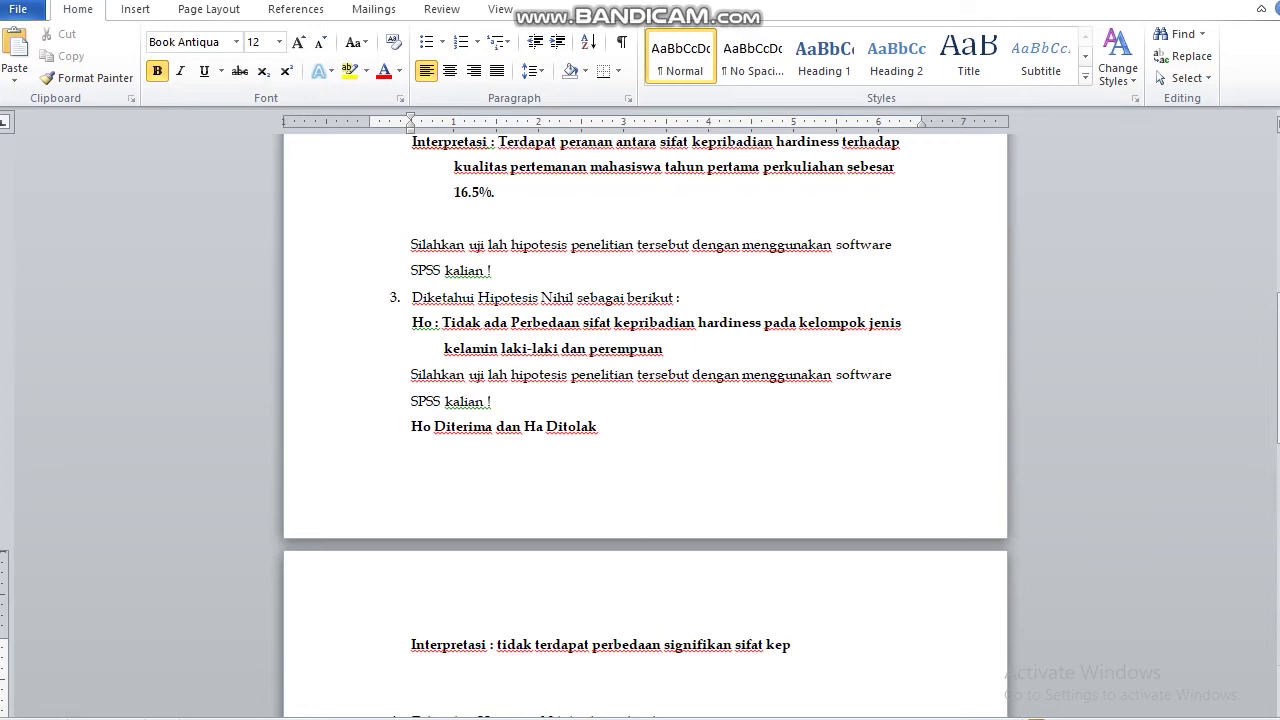
text(ribadian hardiness pada kelom)
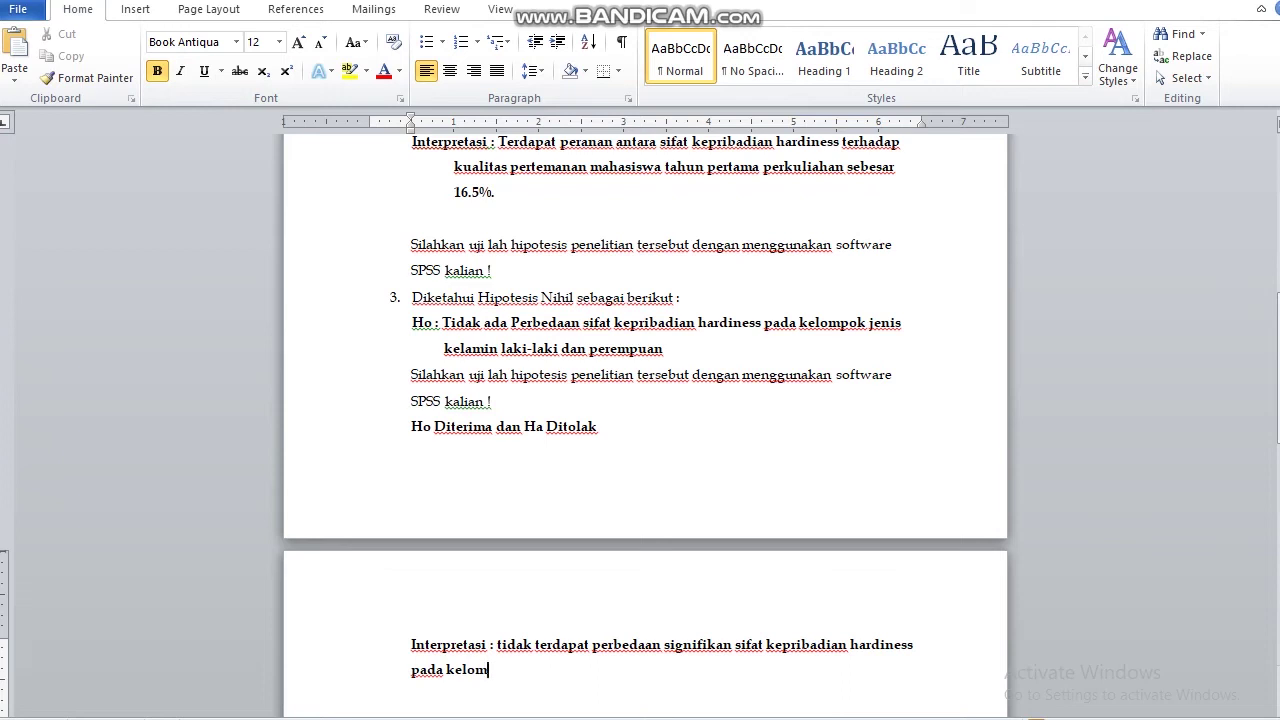
Step: Finish the interpretation sentence with "kelompok jenis kelamin laki-laki dan perempuan."
key(BackSpace)
text(mpok jenis kelamin lkak)
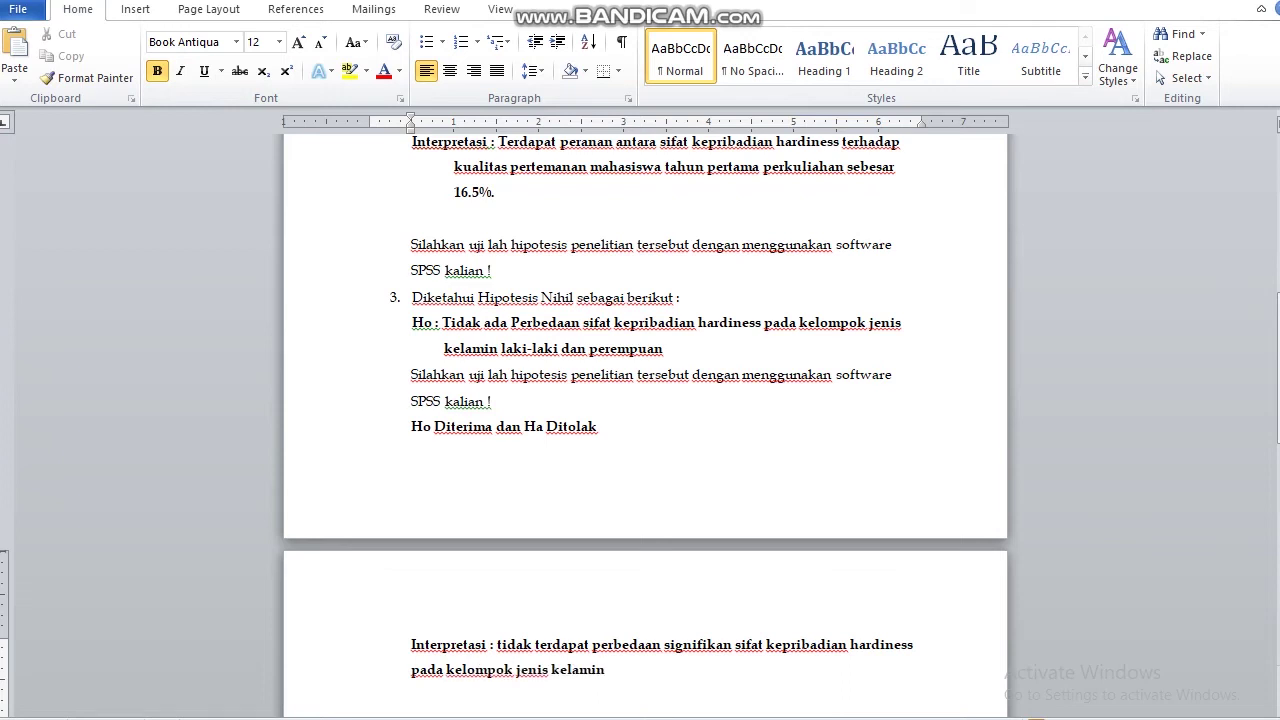
key(BackSpace)
key(BackSpace)
key(BackSpace)
text(aki-laki)
key(BackSpace)
key(BackSpace)
key(BackSpace)
text(aki dan perempuan.)
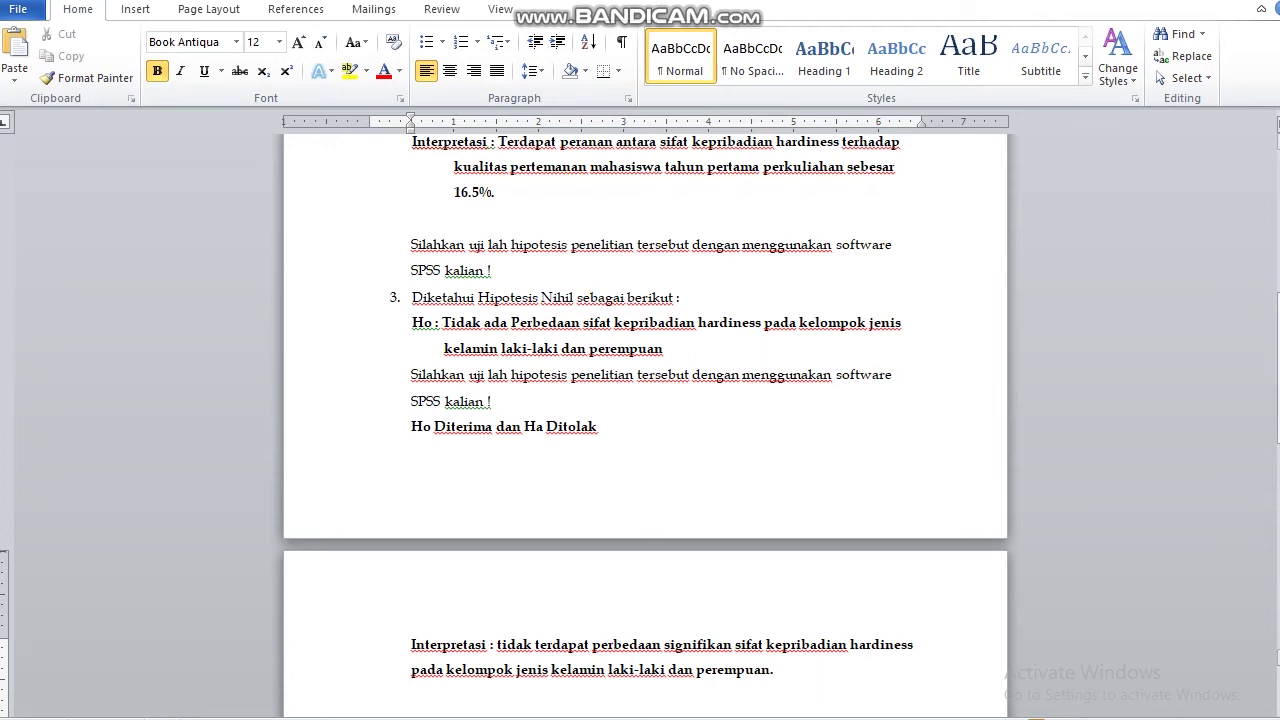
Step: Compare the SPSS t-test output with question 3's null hypothesis and conclusion in the Word document
mouse_move(1279, 301)
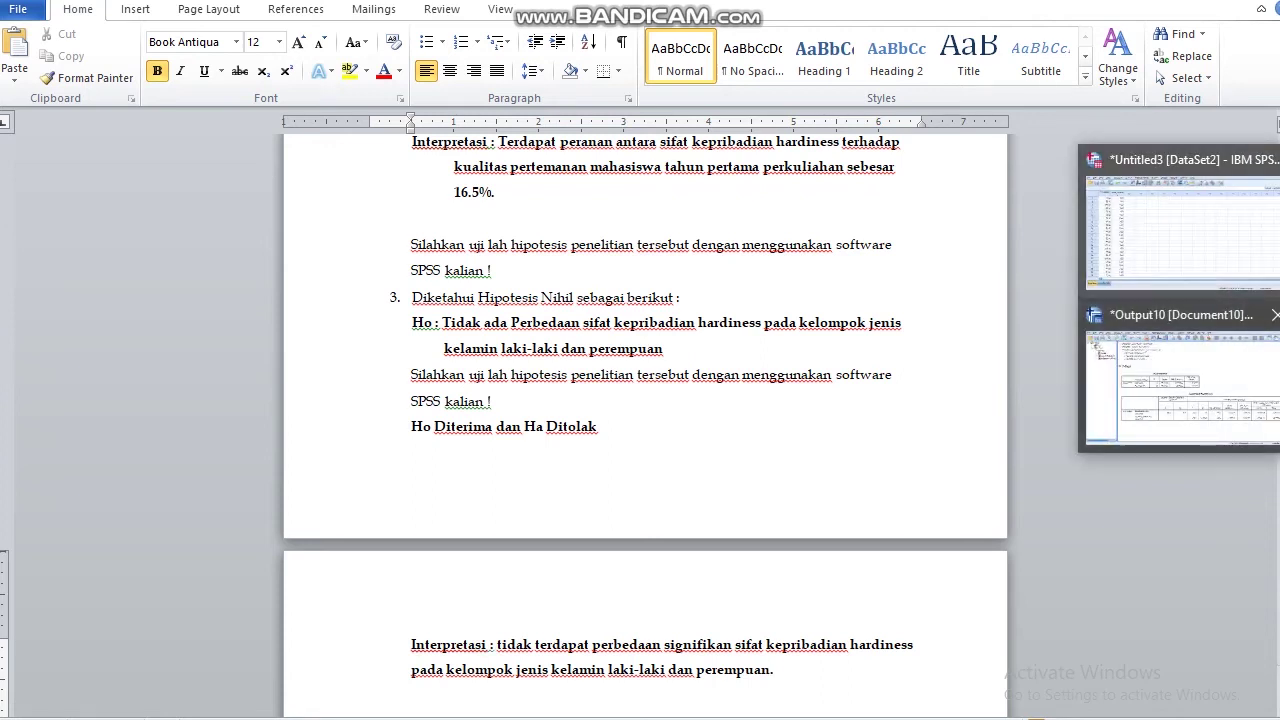
click(1180, 385)
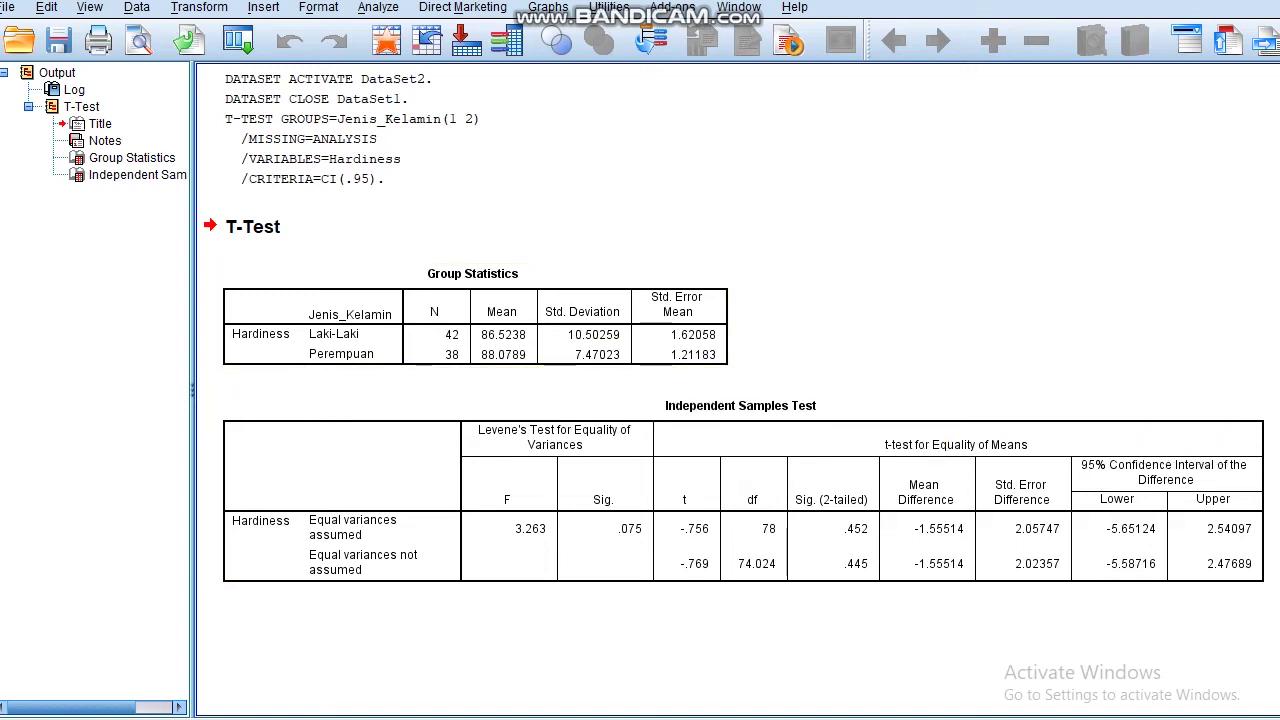
click(1278, 340)
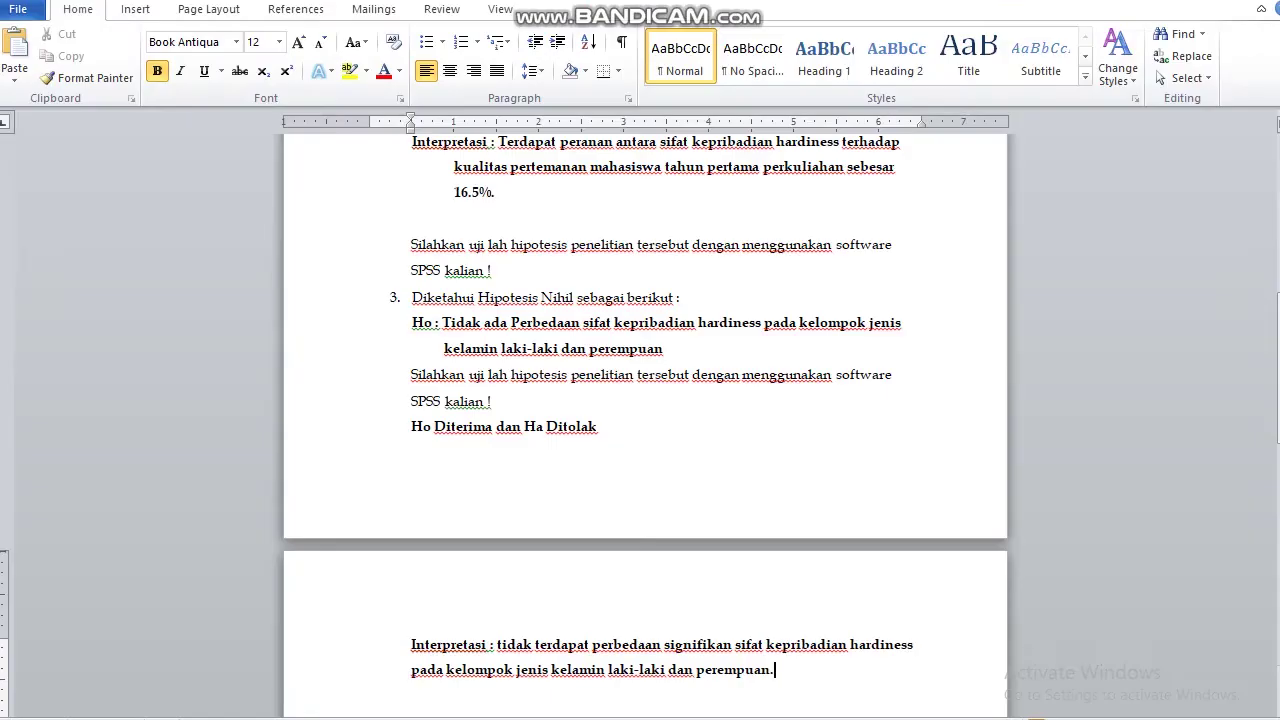
drag(668, 348, 412, 322)
click(524, 374)
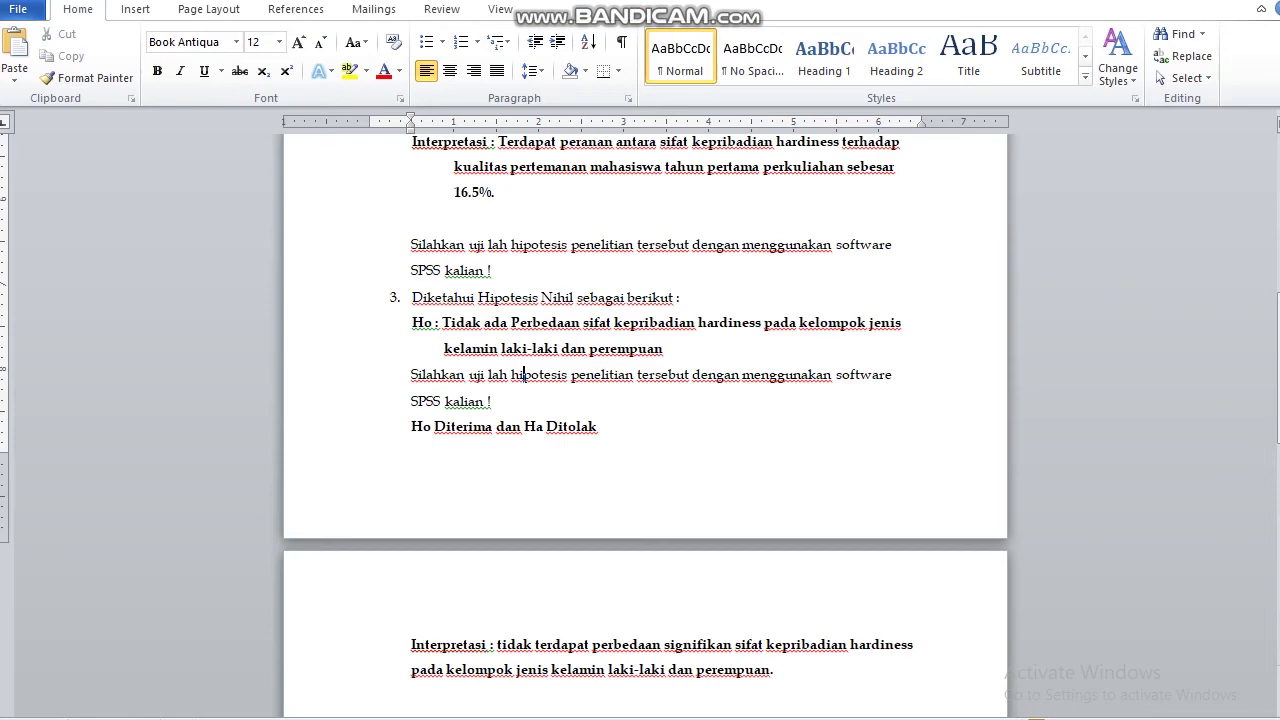
click(522, 427)
Step: Remove the extra blank line between the question 3 interpretation and question 4
scroll(645, 425, down, 5)
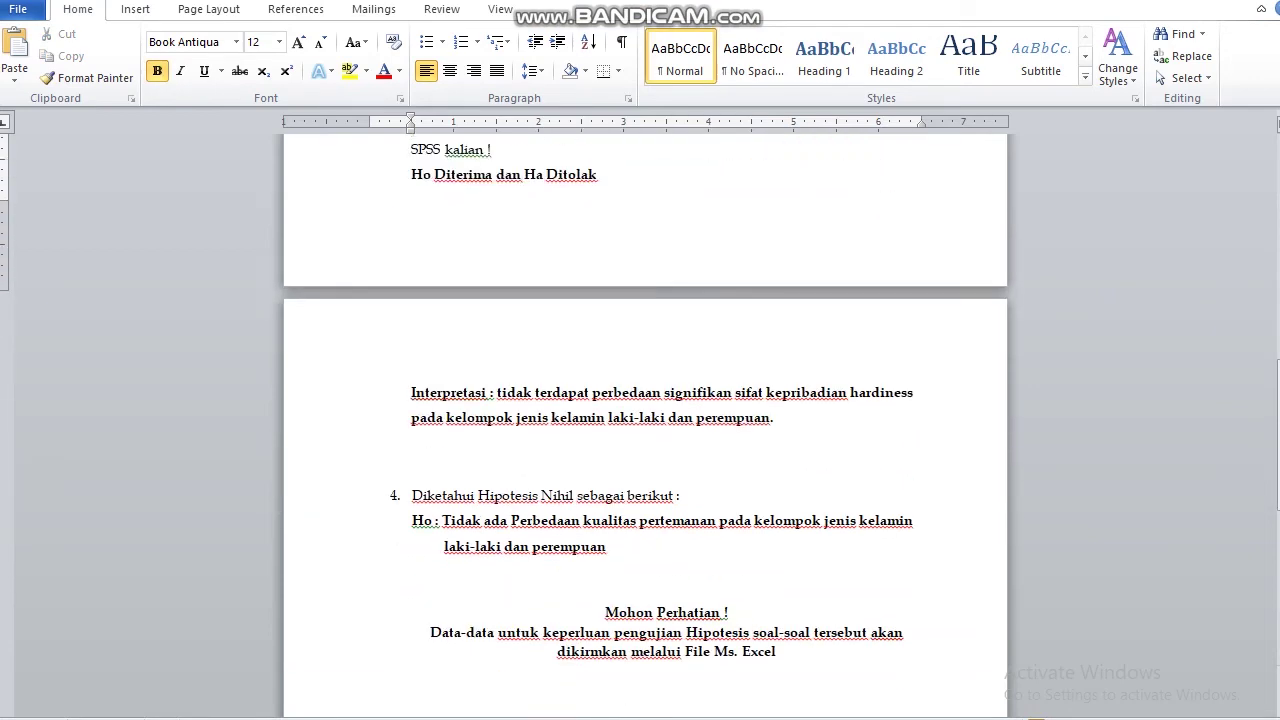
scroll(645, 425, down, 3)
key(BackSpace)
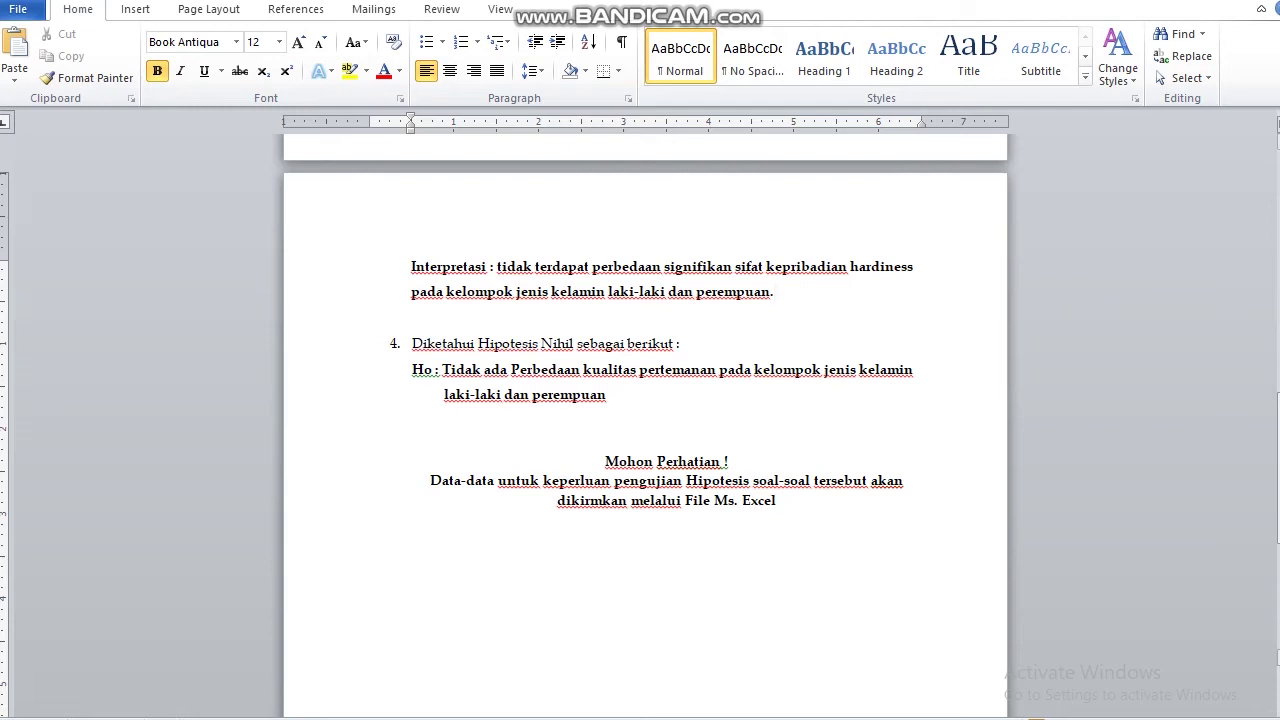
Step: Switch to the Untitled3 dataset in SPSS and delete both existing variables
mouse_move(1279, 299)
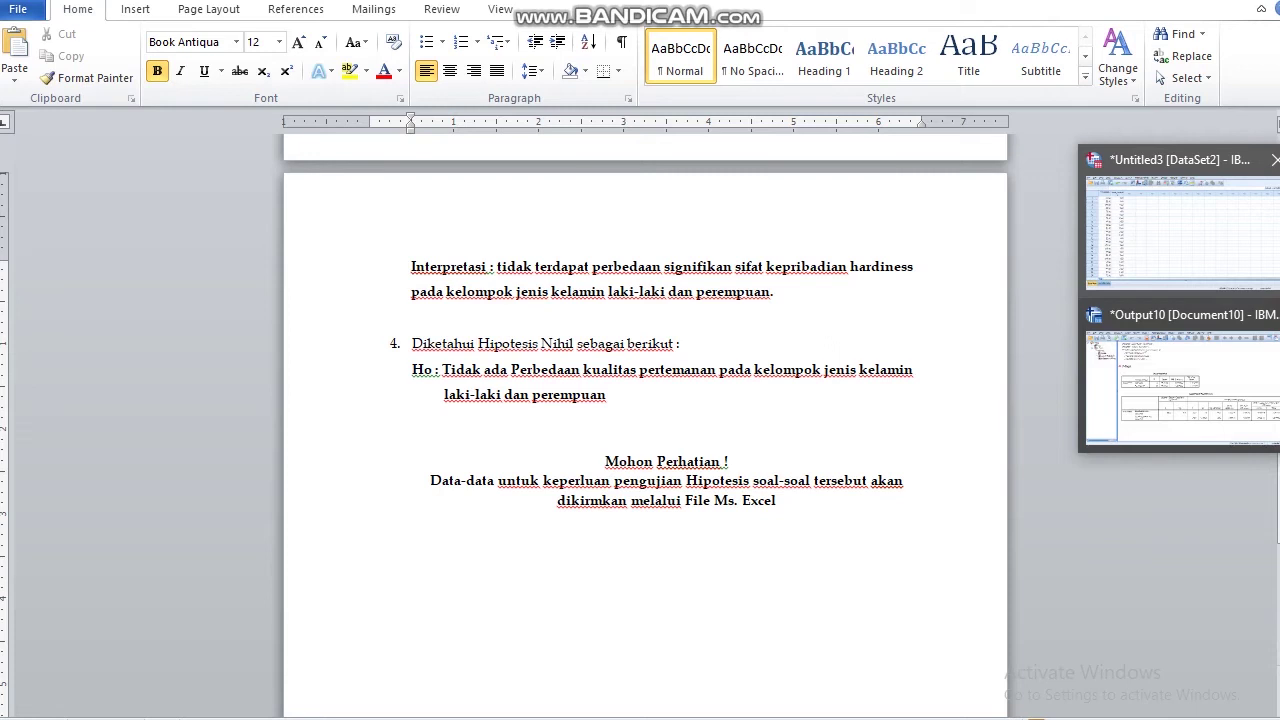
click(1182, 230)
drag(195, 109, 113, 103)
key(Delete)
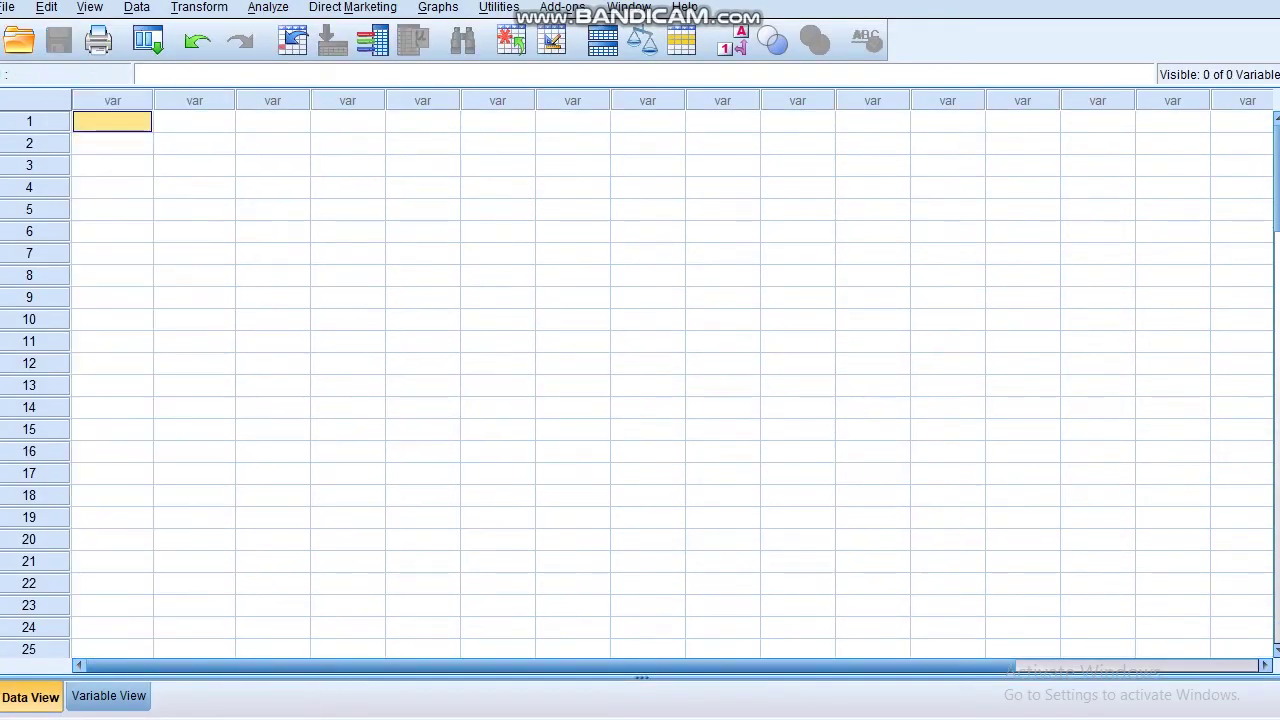
Step: Switch to the Excel workbook and copy the Kualitas Pertemanan and Jenis Kelamin data without headers from sheet Data Soal 4
key(alt+Tab)
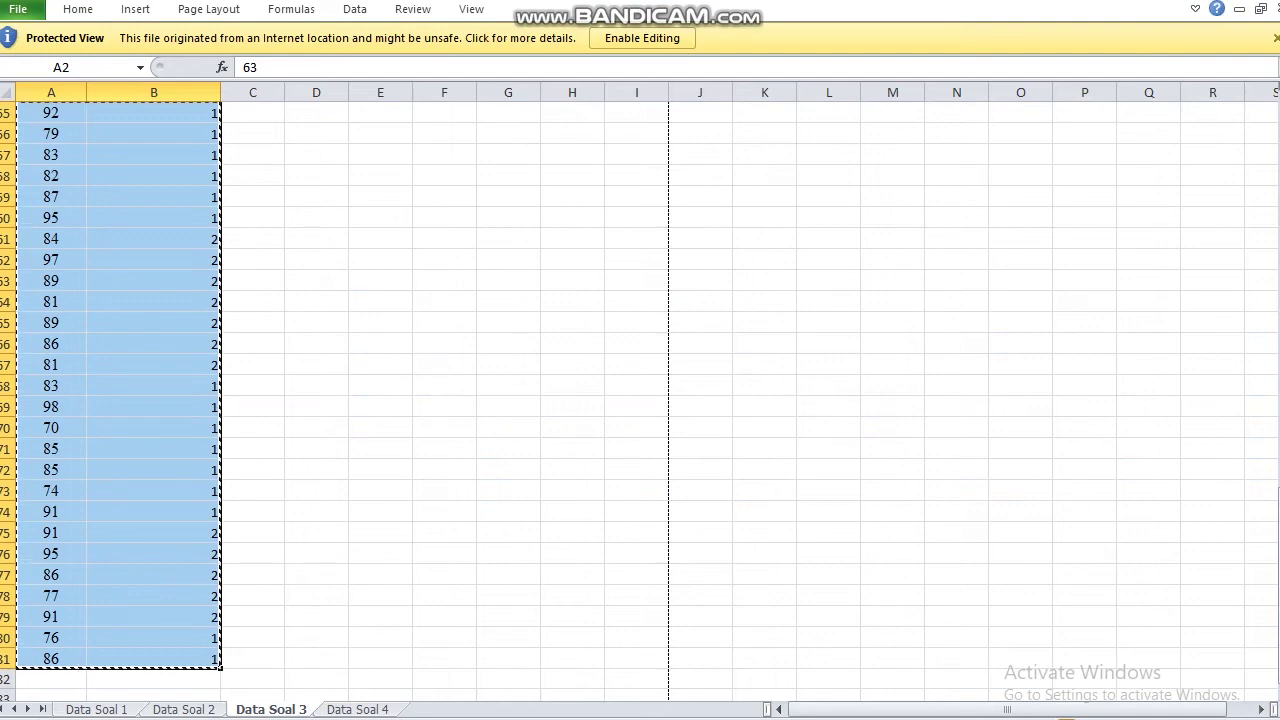
key(ctrl+Page_Down)
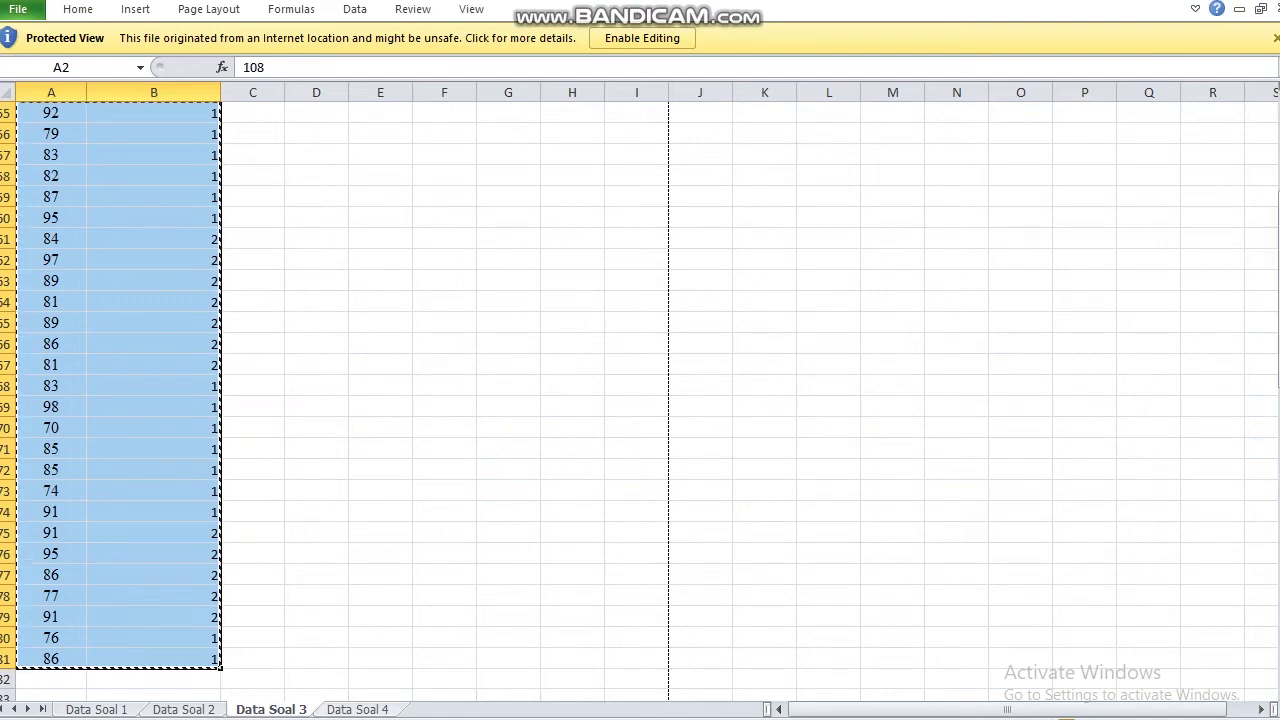
scroll(640, 400, up, 4)
scroll(640, 400, down, 7)
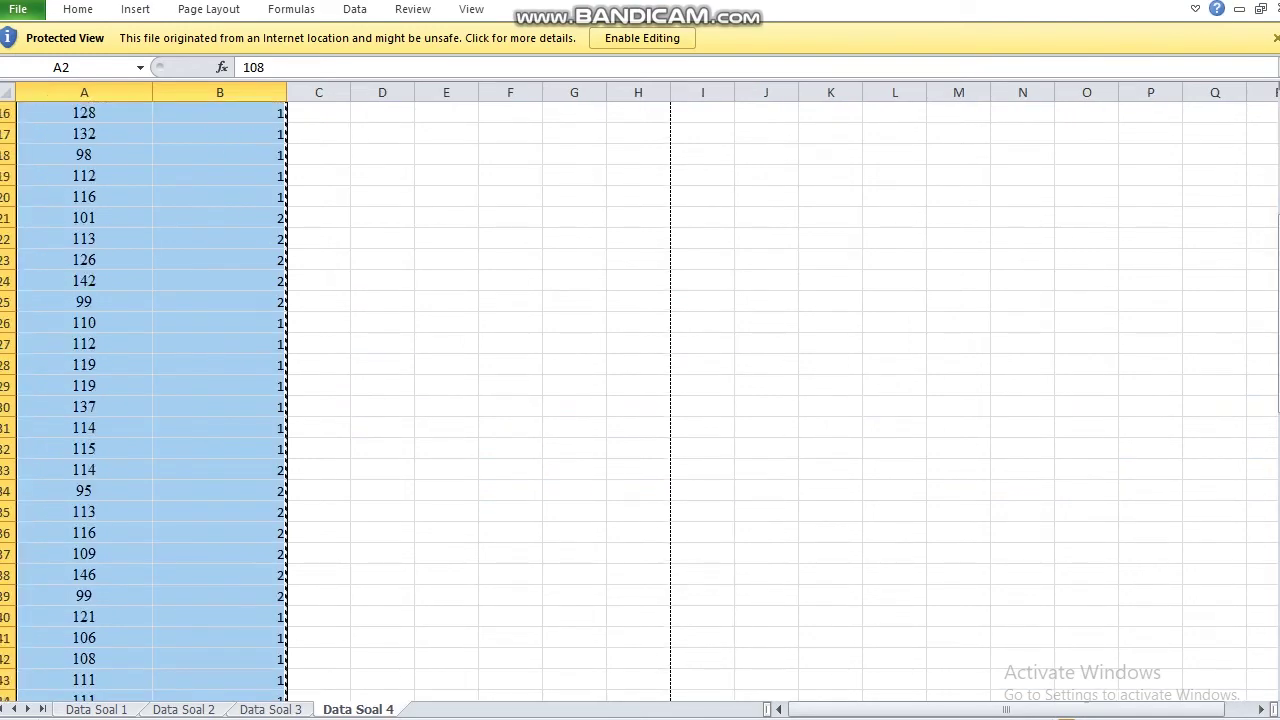
scroll(640, 400, down, 15)
key(ctrl+c)
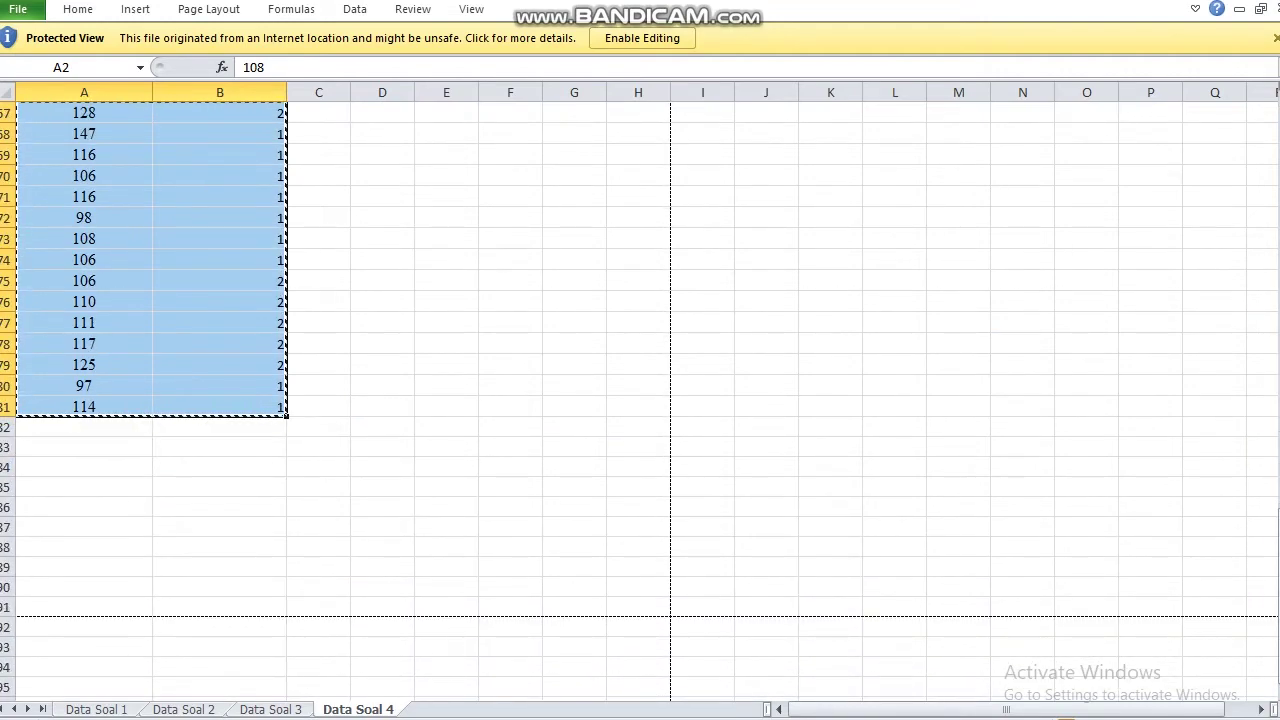
mouse_move(1279, 299)
scroll(640, 400, up, 17)
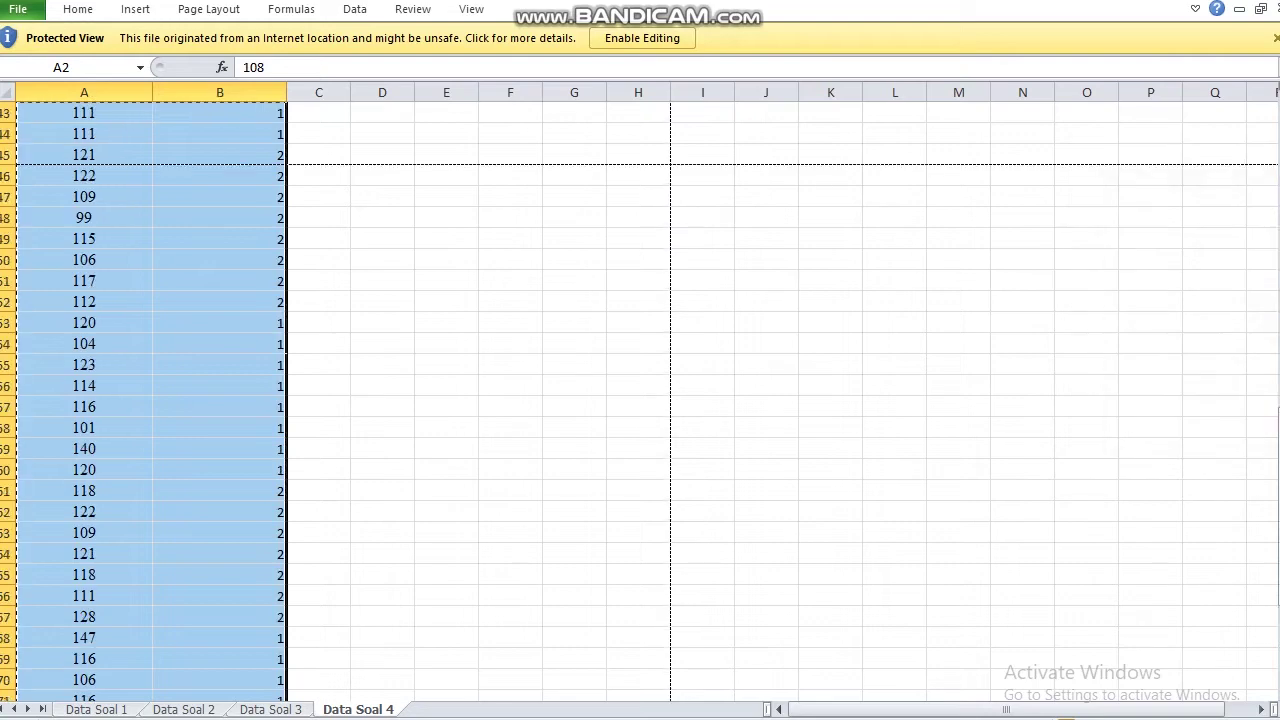
scroll(640, 400, up, 5)
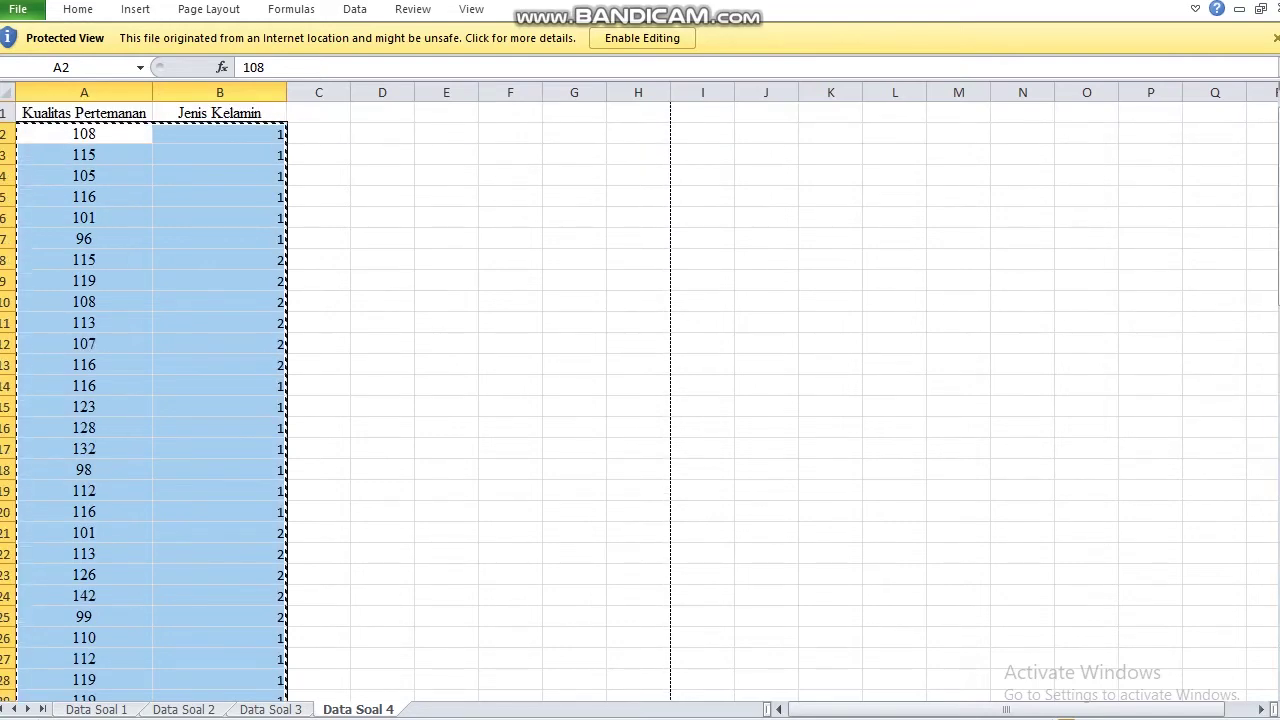
Step: Switch back to the empty Untitled3 dataset in SPSS and paste the copied data at the first row
click(1279, 298)
click(1180, 220)
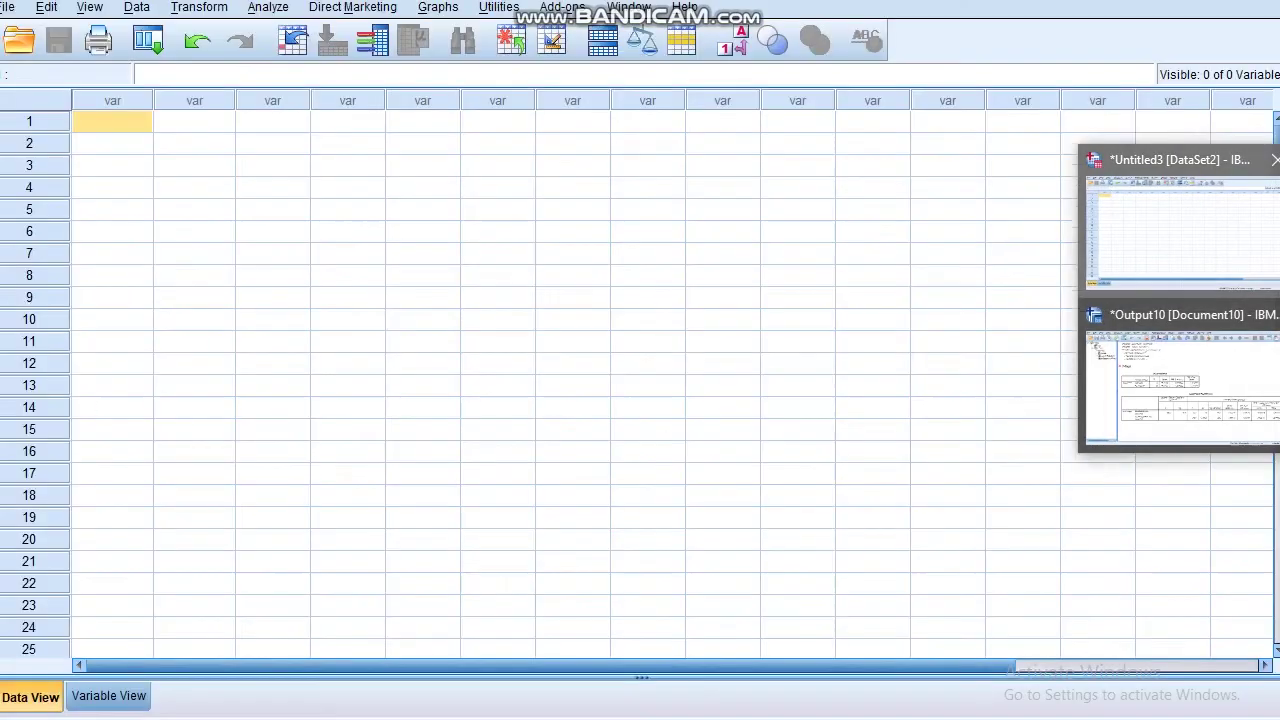
key(ctrl+v)
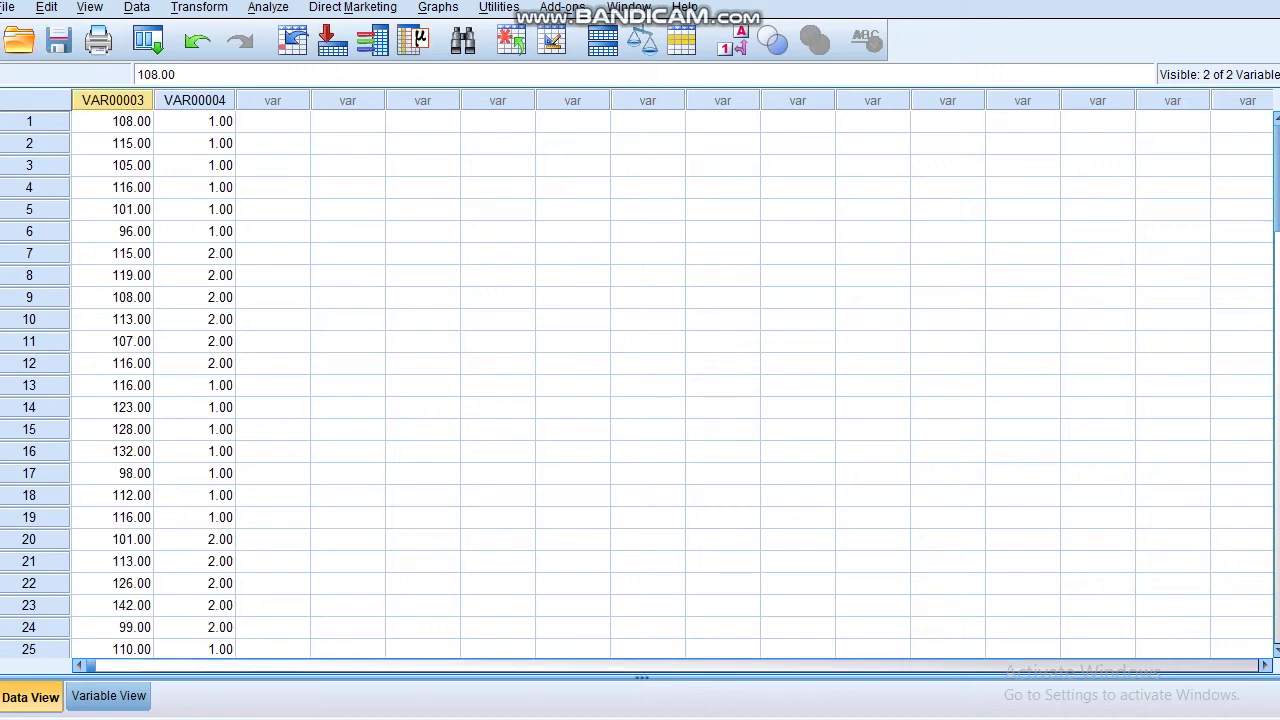
Step: Name the first variable Kualitas_Pertemanan and the second Jenis_Kelamin
double_click(112, 100)
double_click(117, 96)
drag(136, 96, 75, 96)
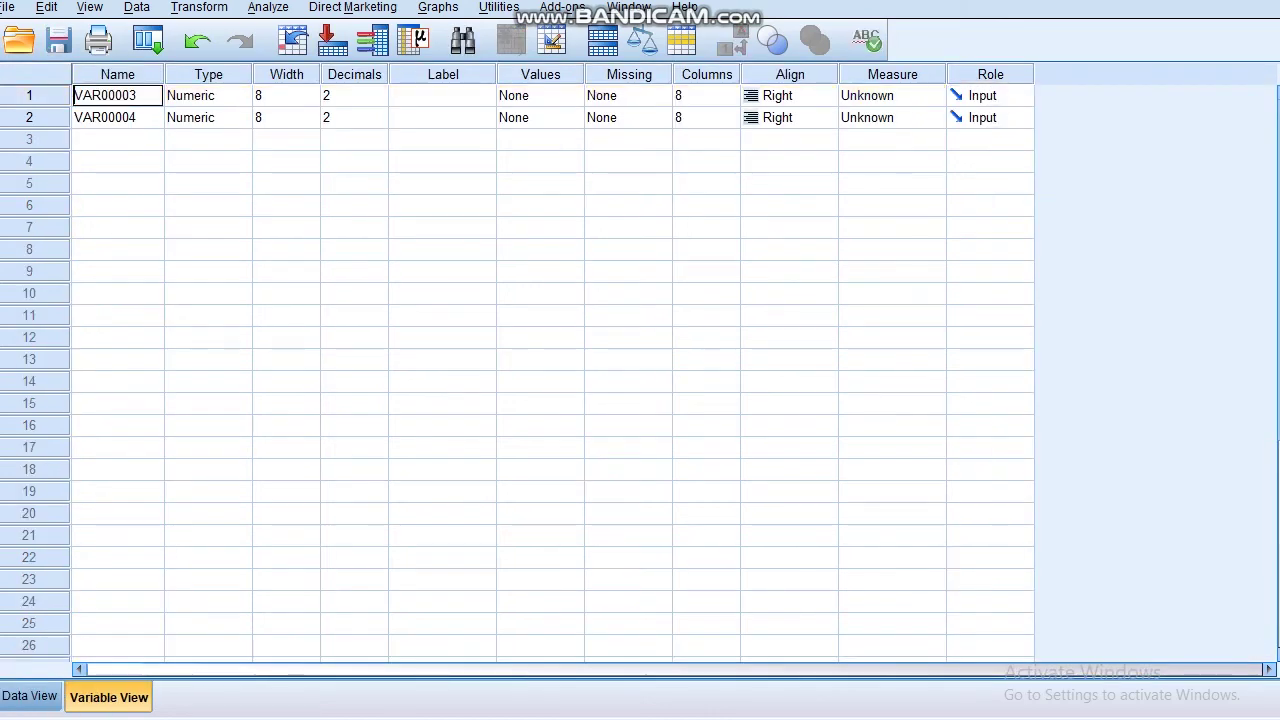
click(137, 96)
key(BackSpace)
key(BackSpace)
key(BackSpace)
key(BackSpace)
key(BackSpace)
key(BackSpace)
key(BackSpace)
text(Kualitas_Pertemanan)
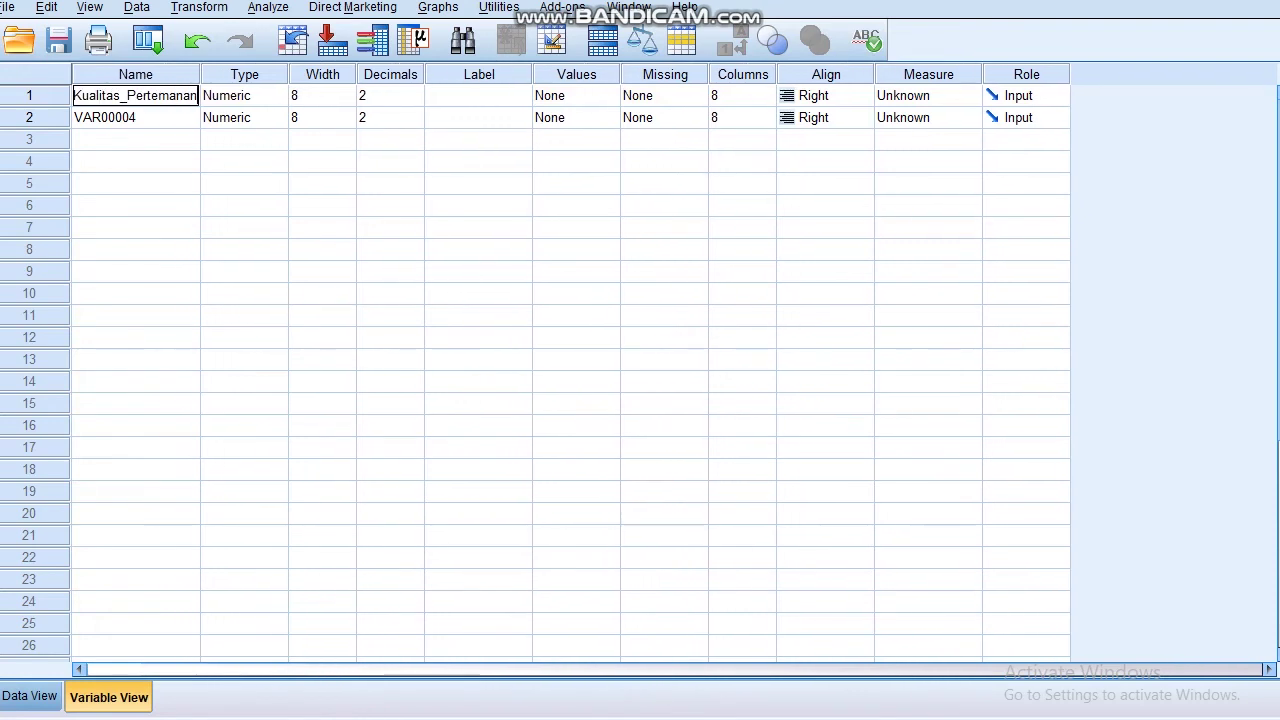
key(Return)
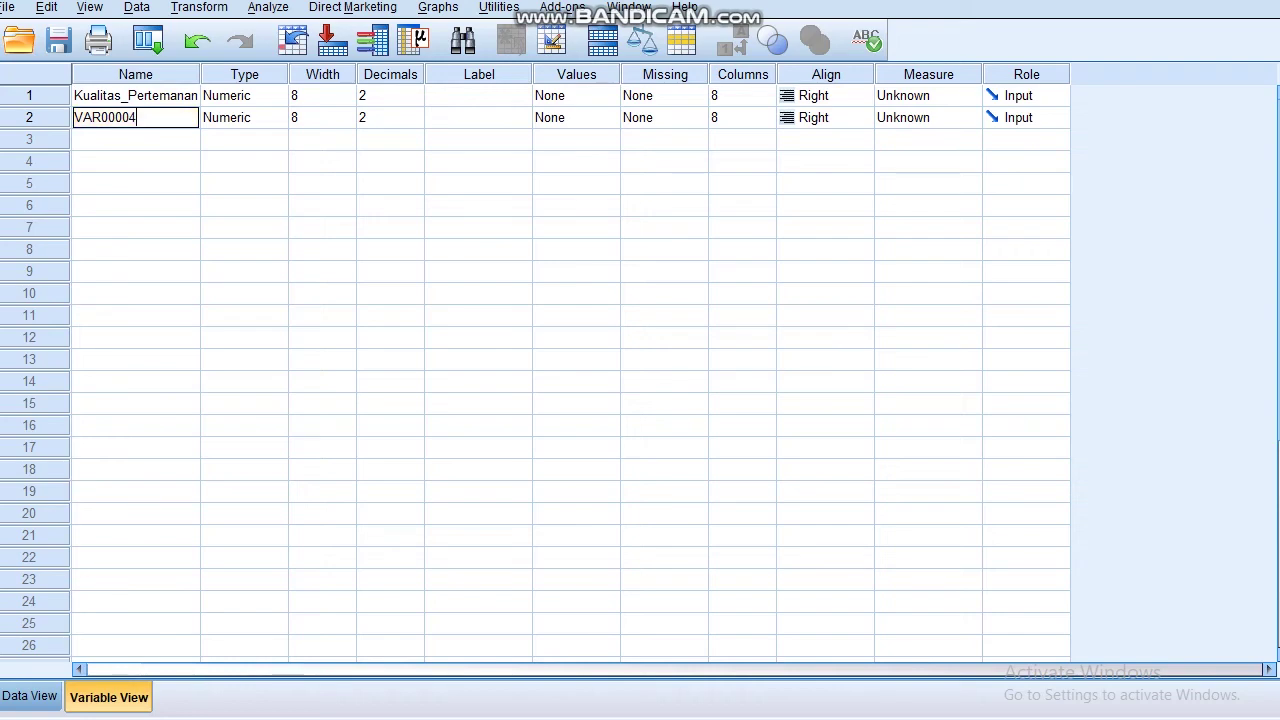
text(Jenis_Kelamin)
click(245, 140)
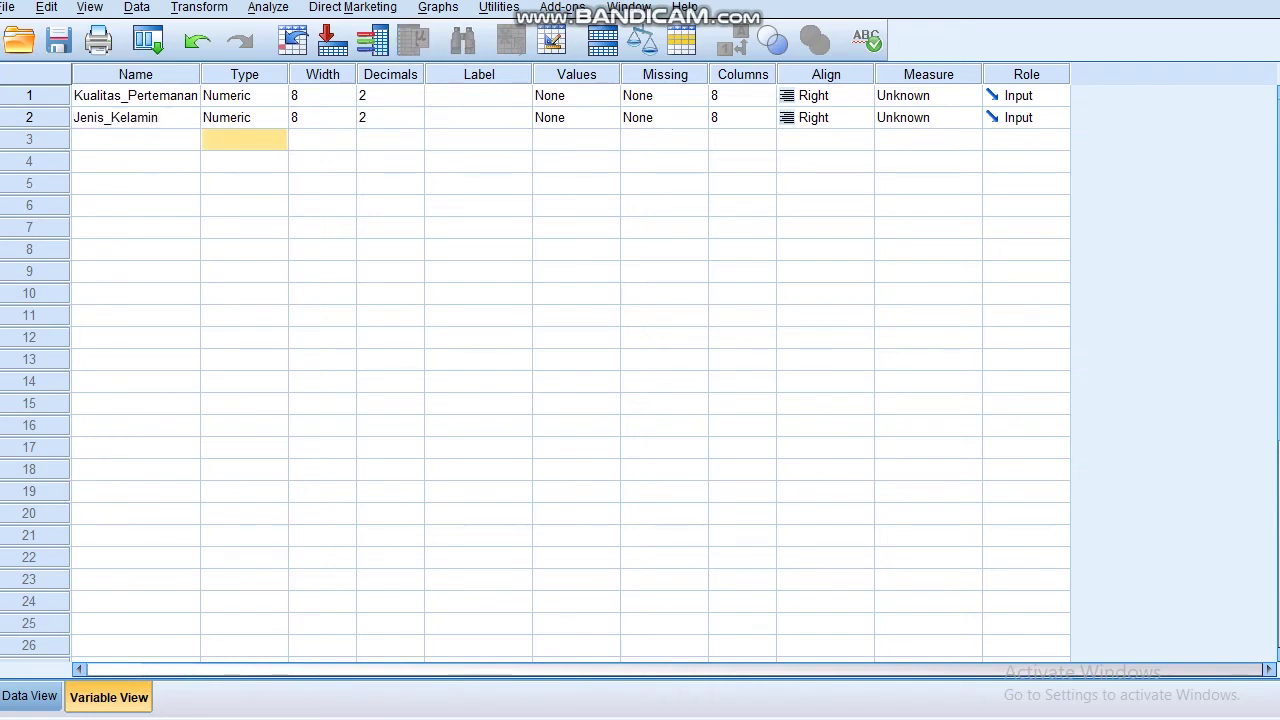
click(576, 118)
click(870, 200)
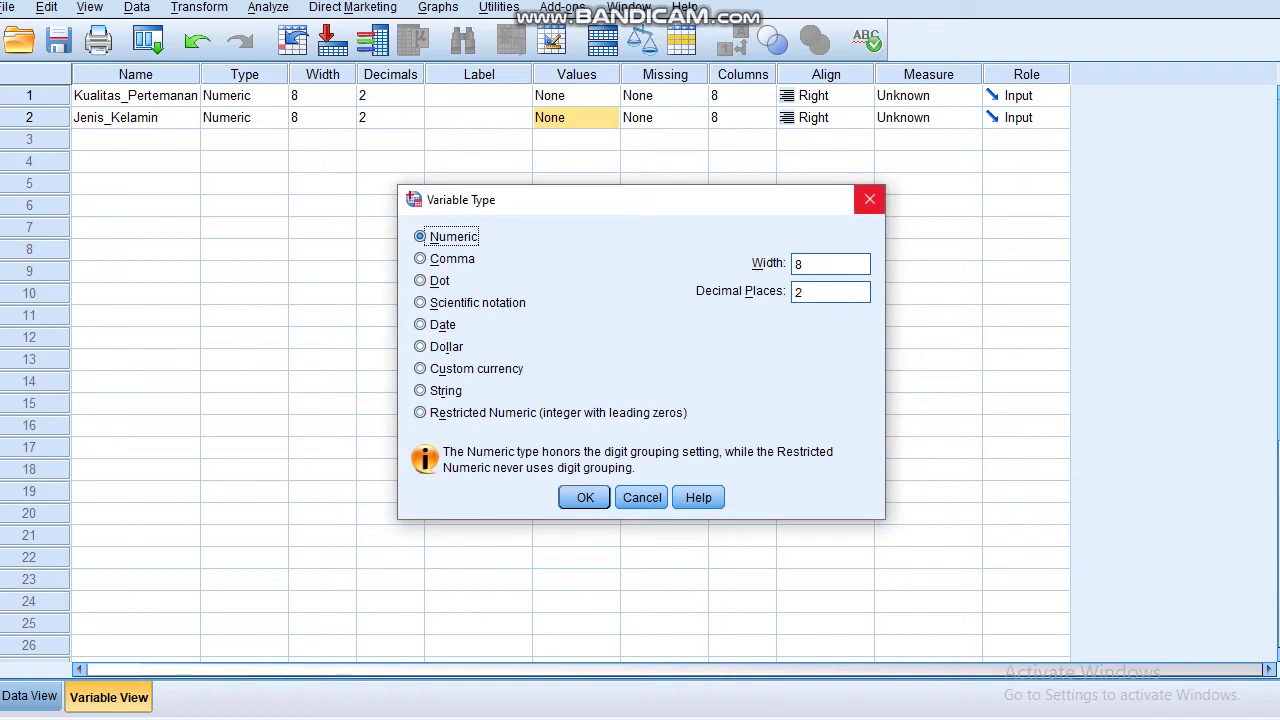
click(870, 200)
Step: Label Jenis_Kelamin value 1 as "Laki-Laki" and value 2 as "Perempuan", then return to the data rows
click(609, 118)
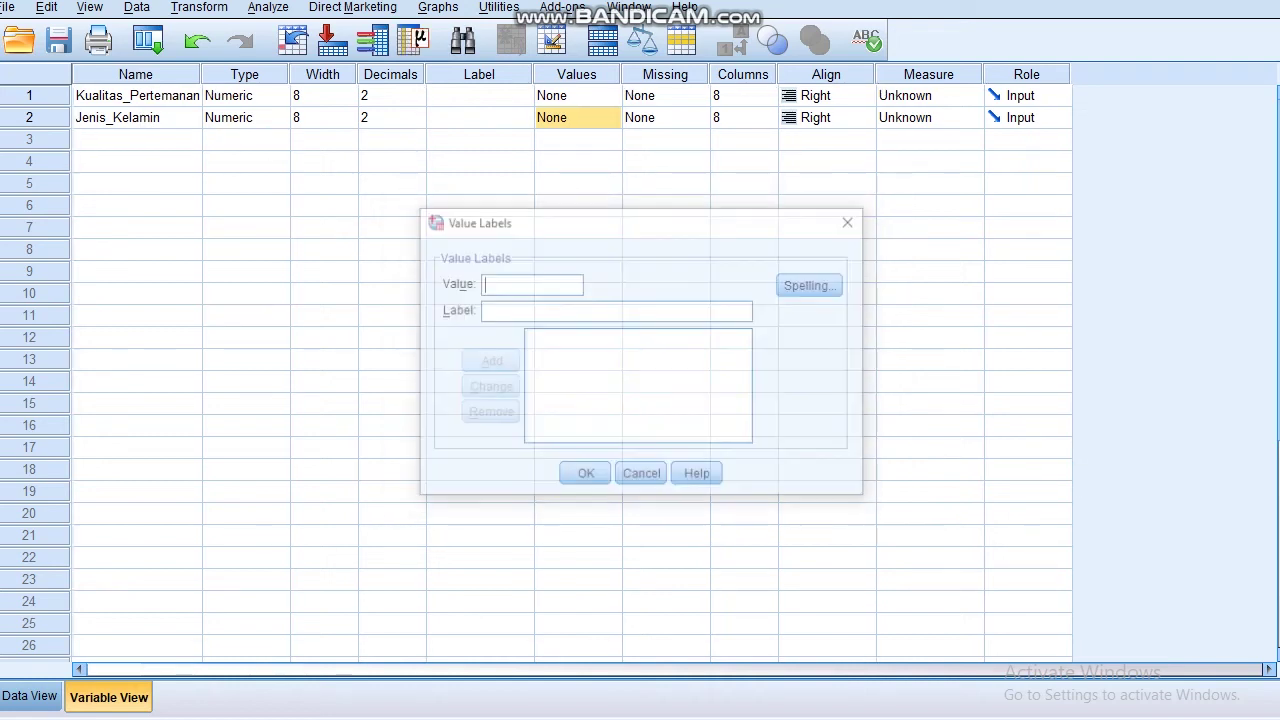
text(1)
key(Tab)
text(Laki-Laki)
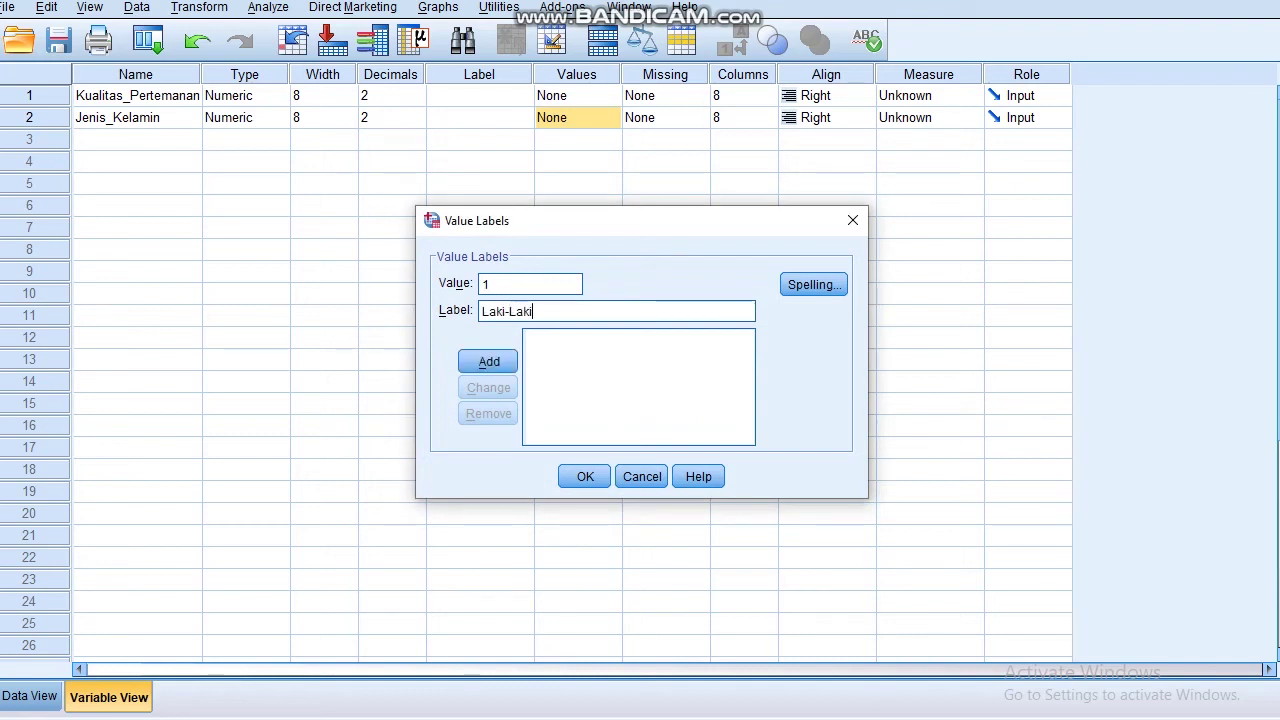
key(Return)
text(2)
key(Tab)
text(Pe)
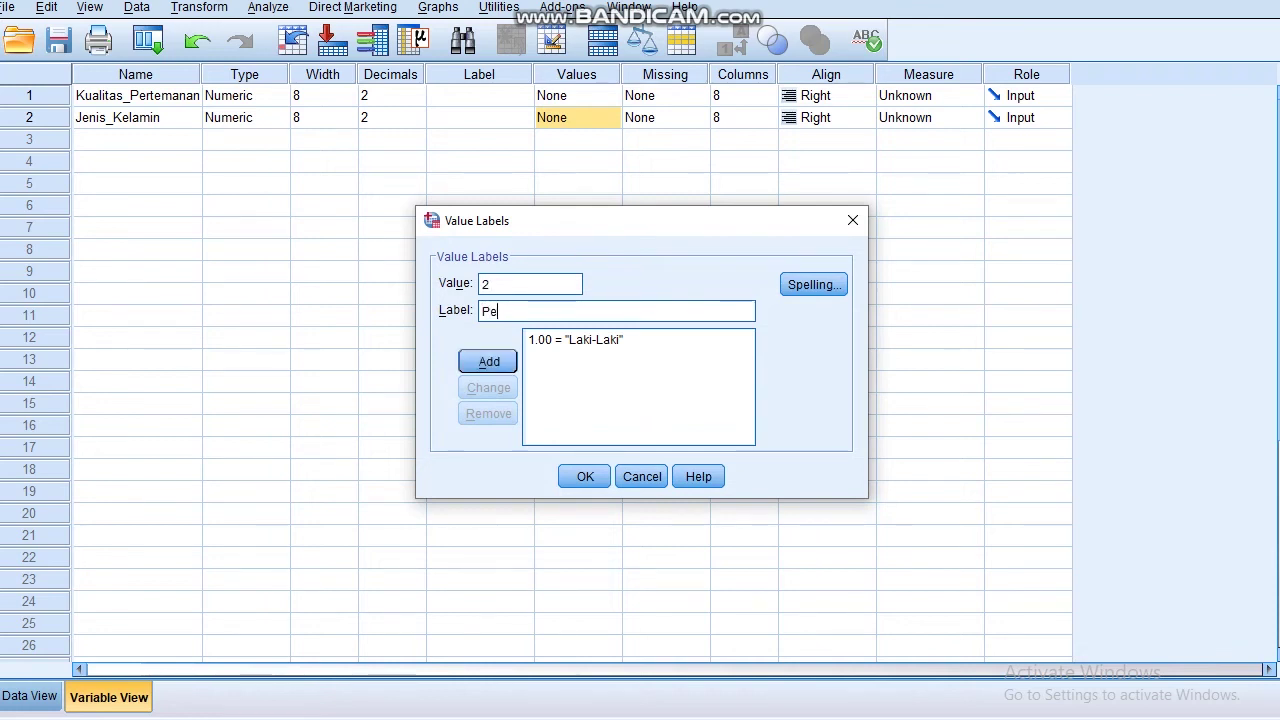
text(rempuan)
key(Return)
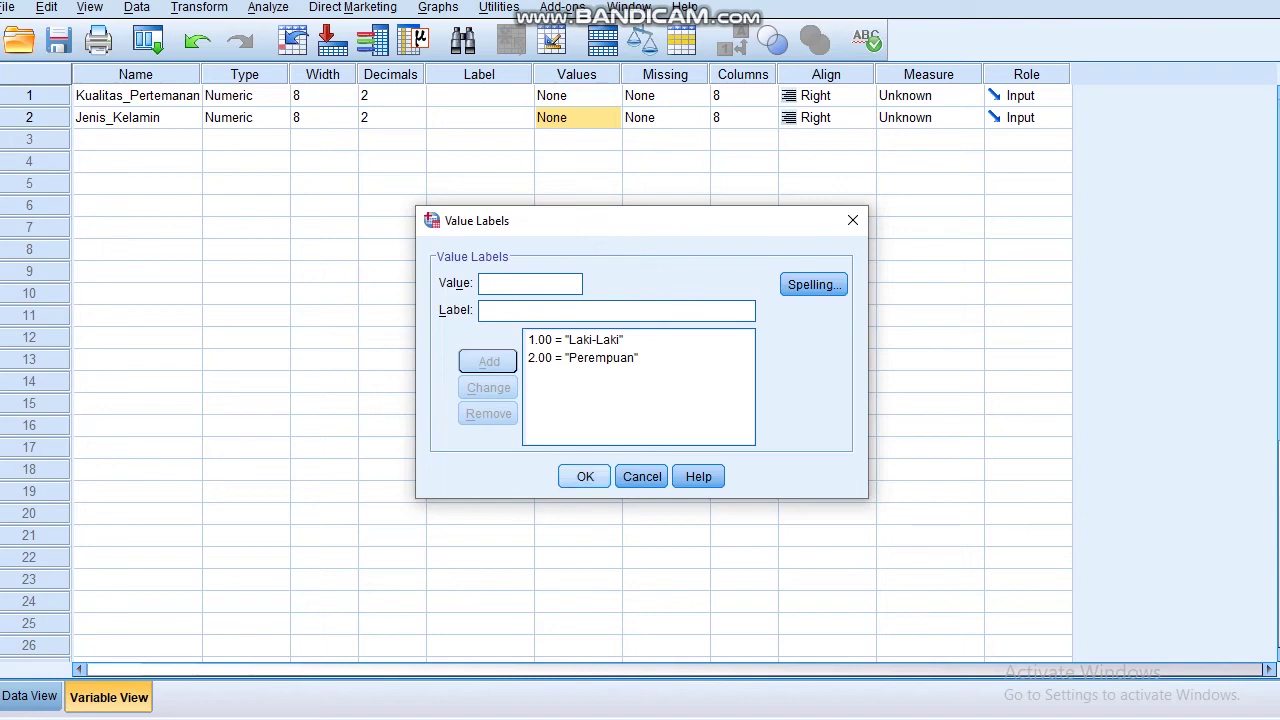
key(Return)
key(ctrl+t)
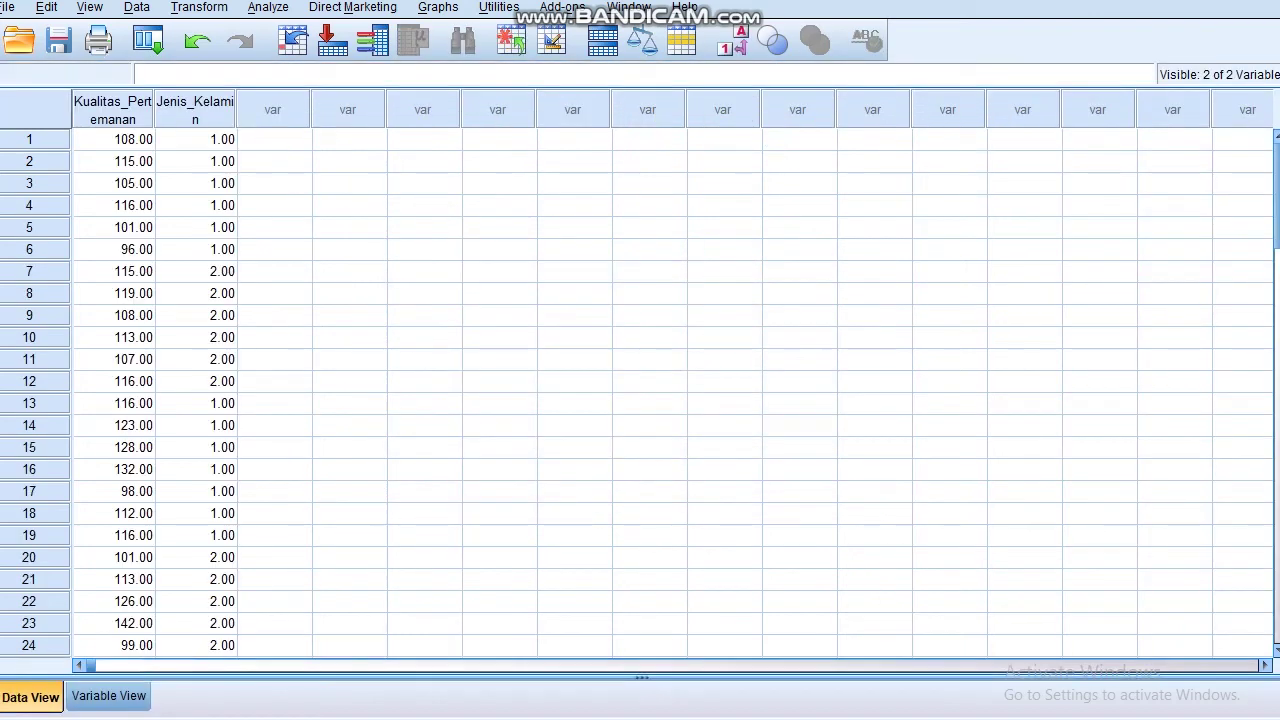
key(alt+a)
key(Down)
key(Down)
key(Down)
key(Up)
key(Down)
key(Up)
key(Down)
key(Up)
key(Right)
key(Down)
key(Down)
key(Return)
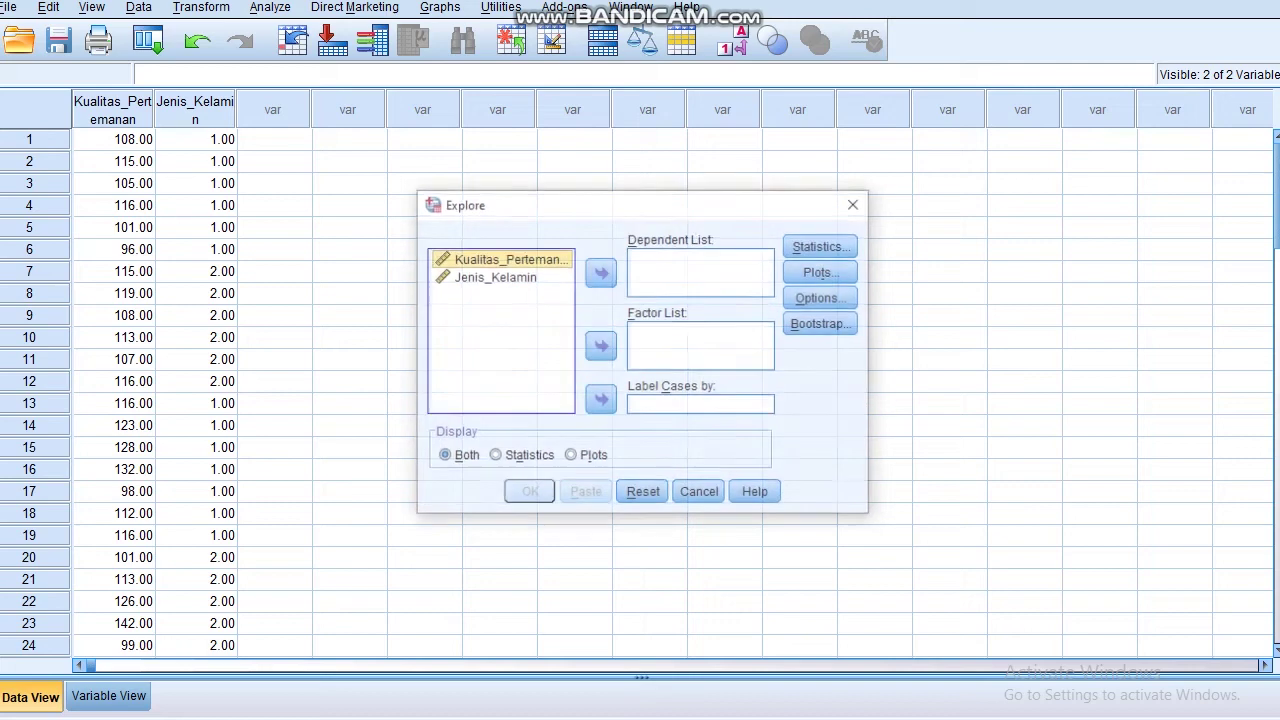
key(Tab)
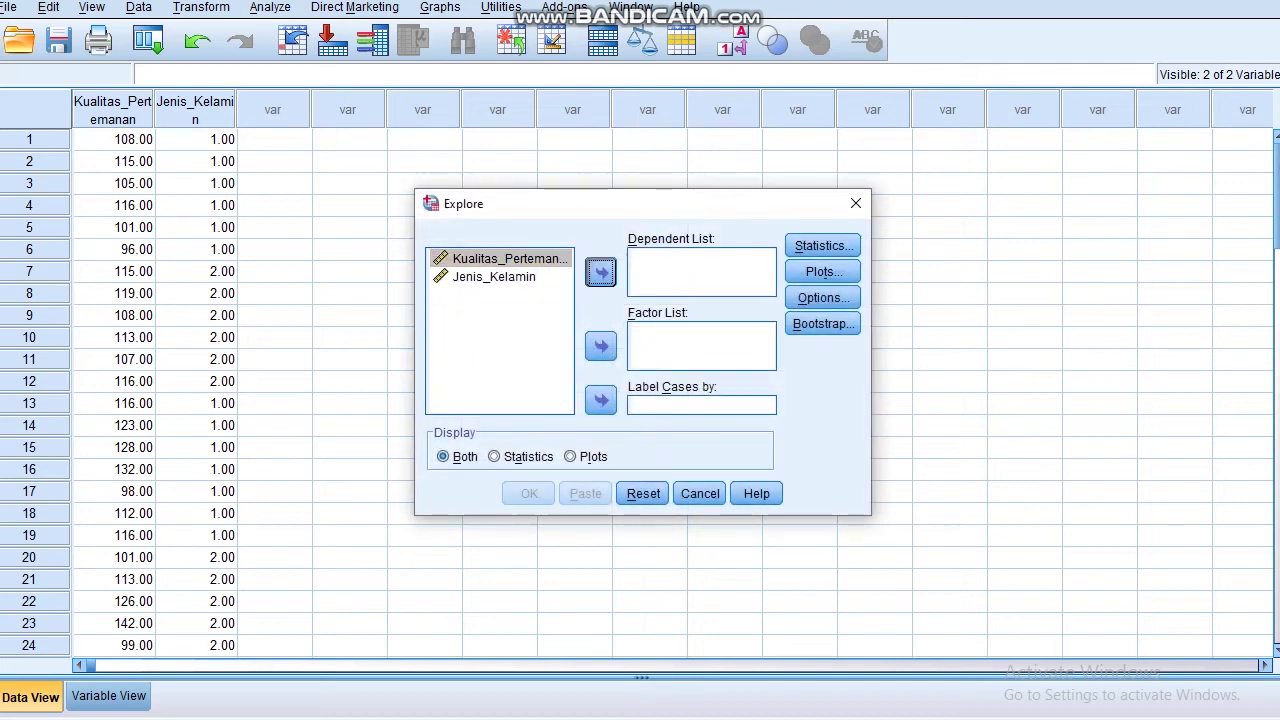
key(space)
key(space)
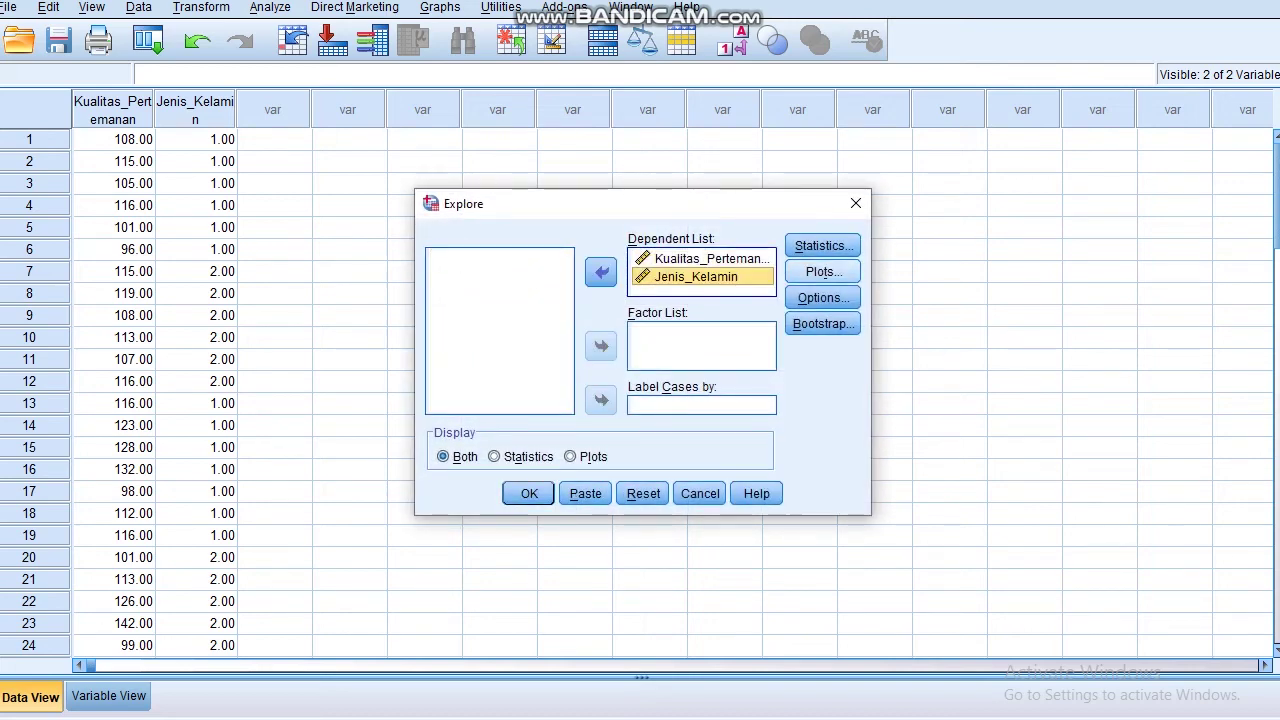
key(Escape)
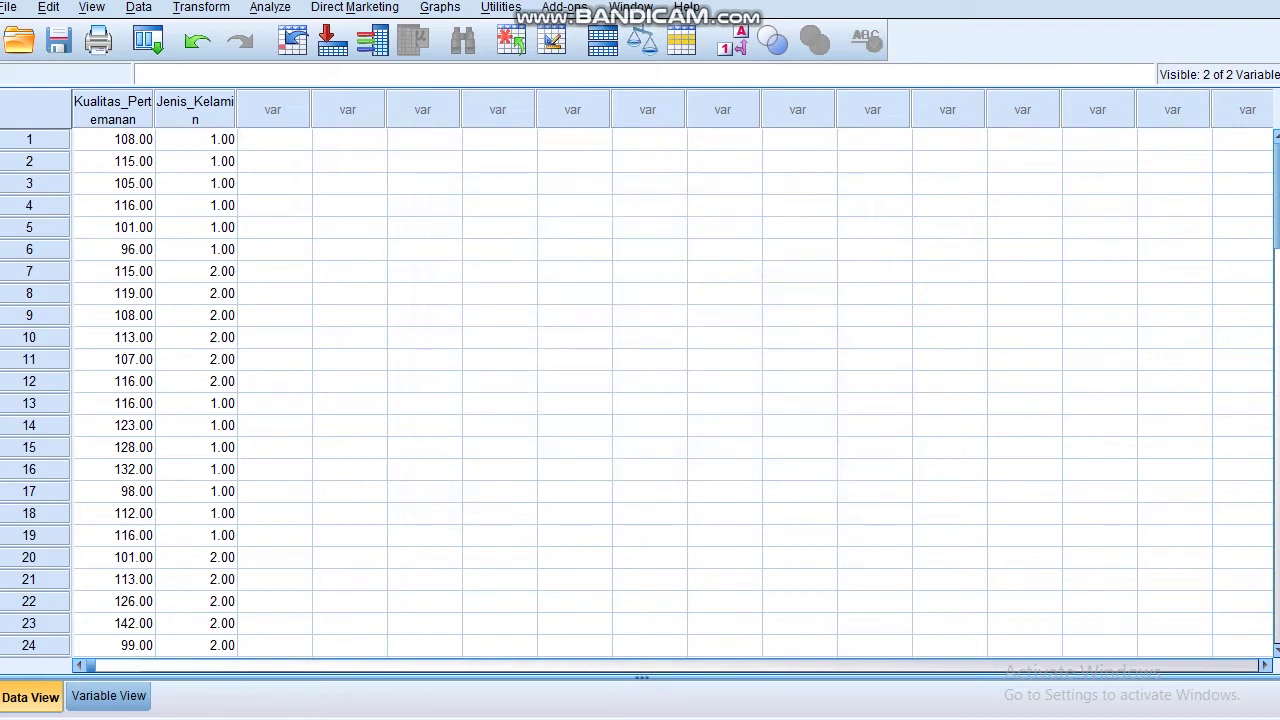
click(109, 696)
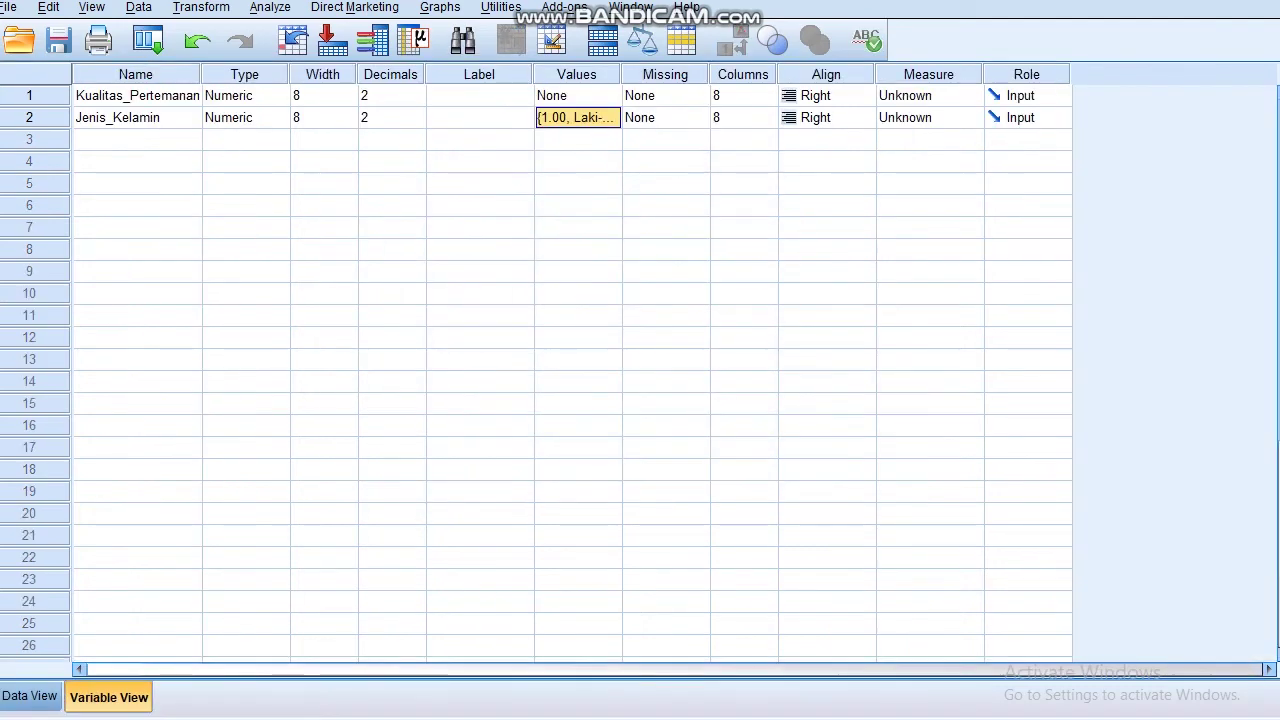
key(ctrl+t)
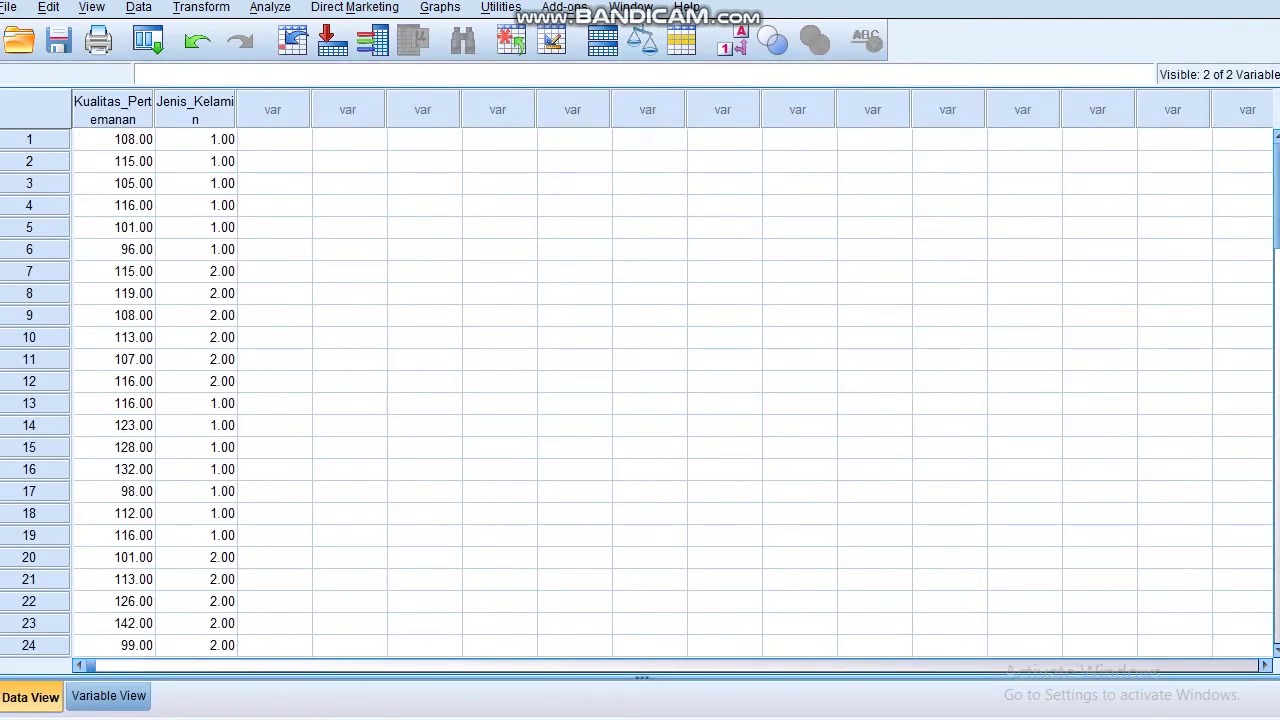
Step: Run Explore with Kualitas_Pertemanan and Jenis_Kelamin as dependent variables, including normality plots with tests
click(270, 7)
mouse_move(329, 55)
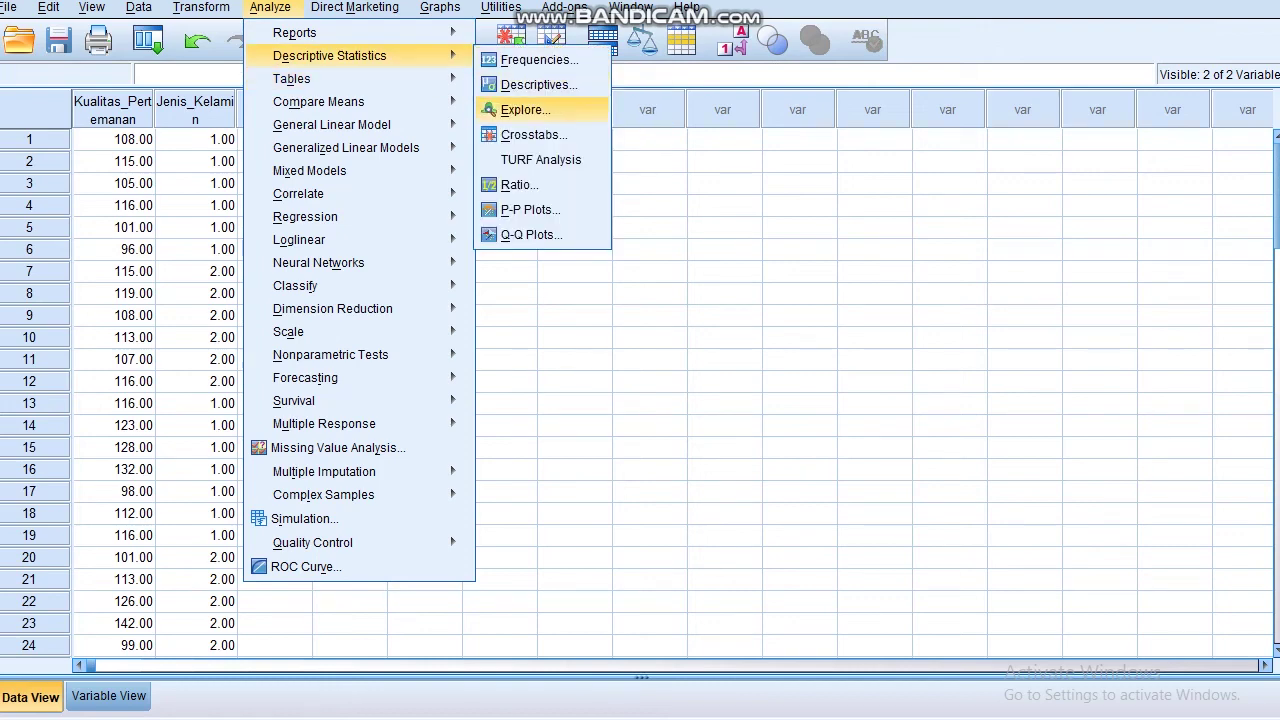
click(525, 109)
click(601, 272)
click(494, 258)
click(601, 272)
click(823, 271)
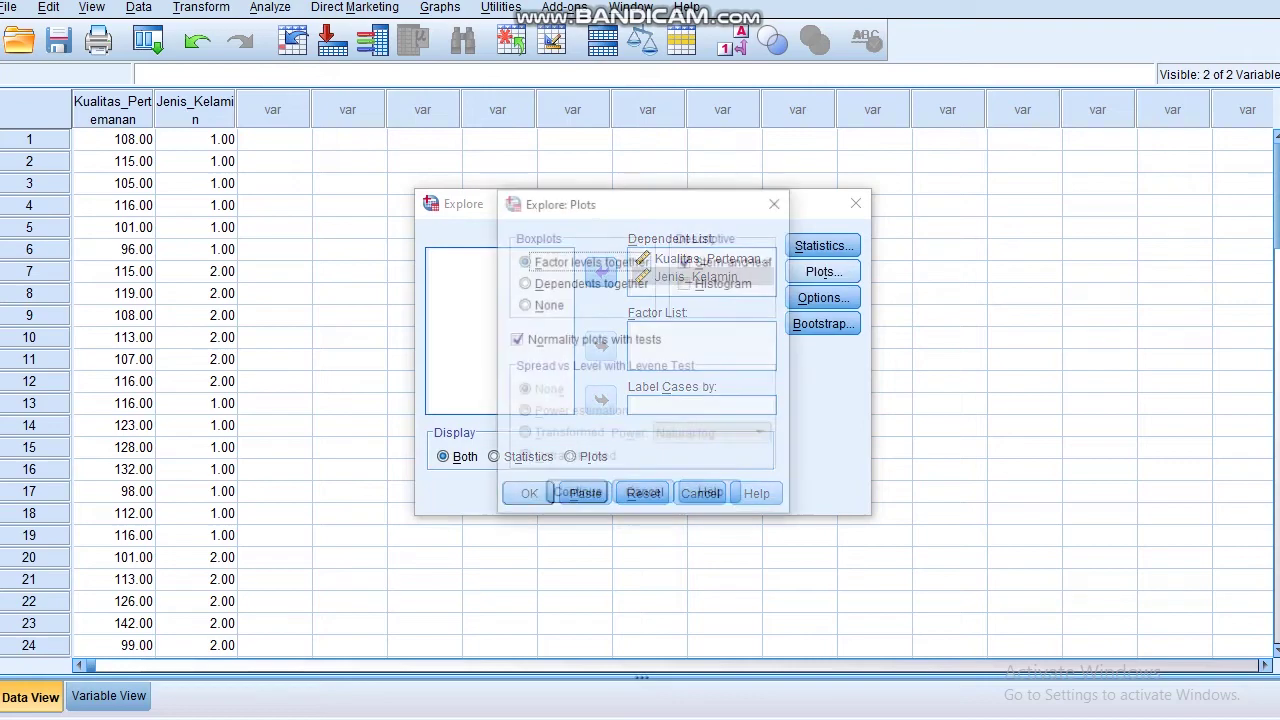
click(572, 494)
click(524, 492)
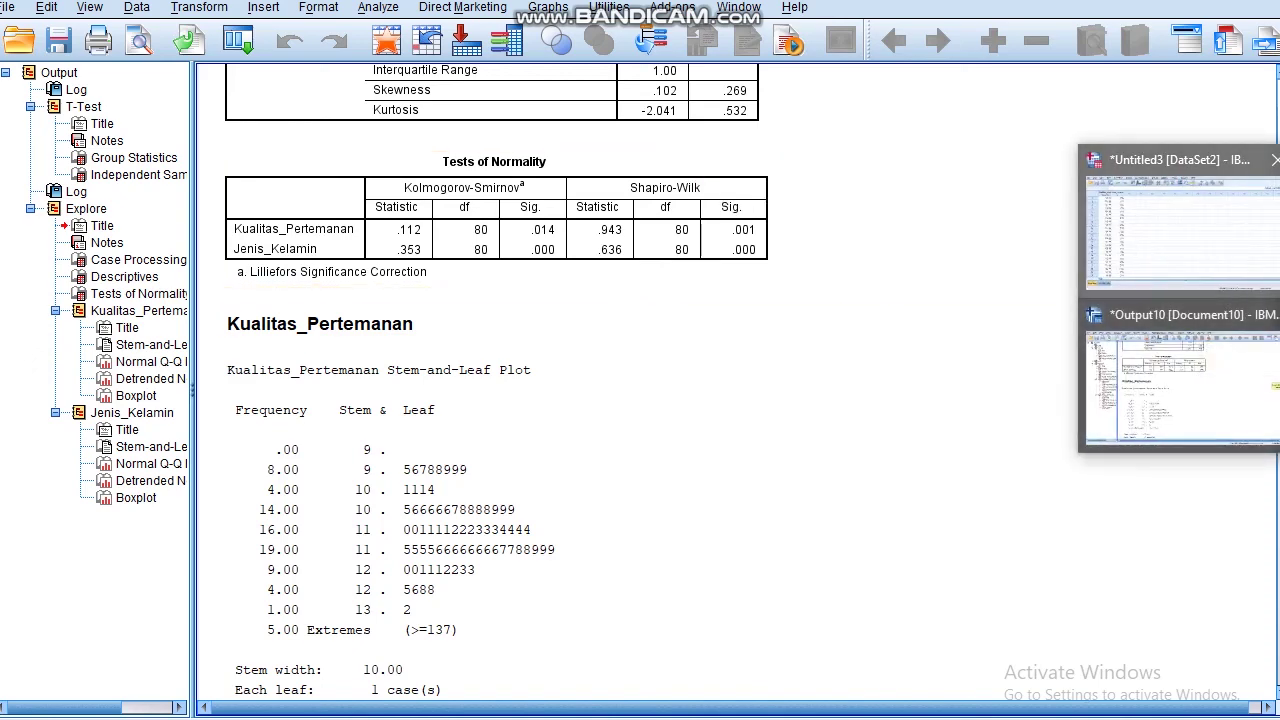
Step: Return to the Untitled3 dataset and run a One-Way ANOVA of Kualitas_Pertemanan with Jenis_Kelamin as the factor
click(1175, 200)
click(270, 8)
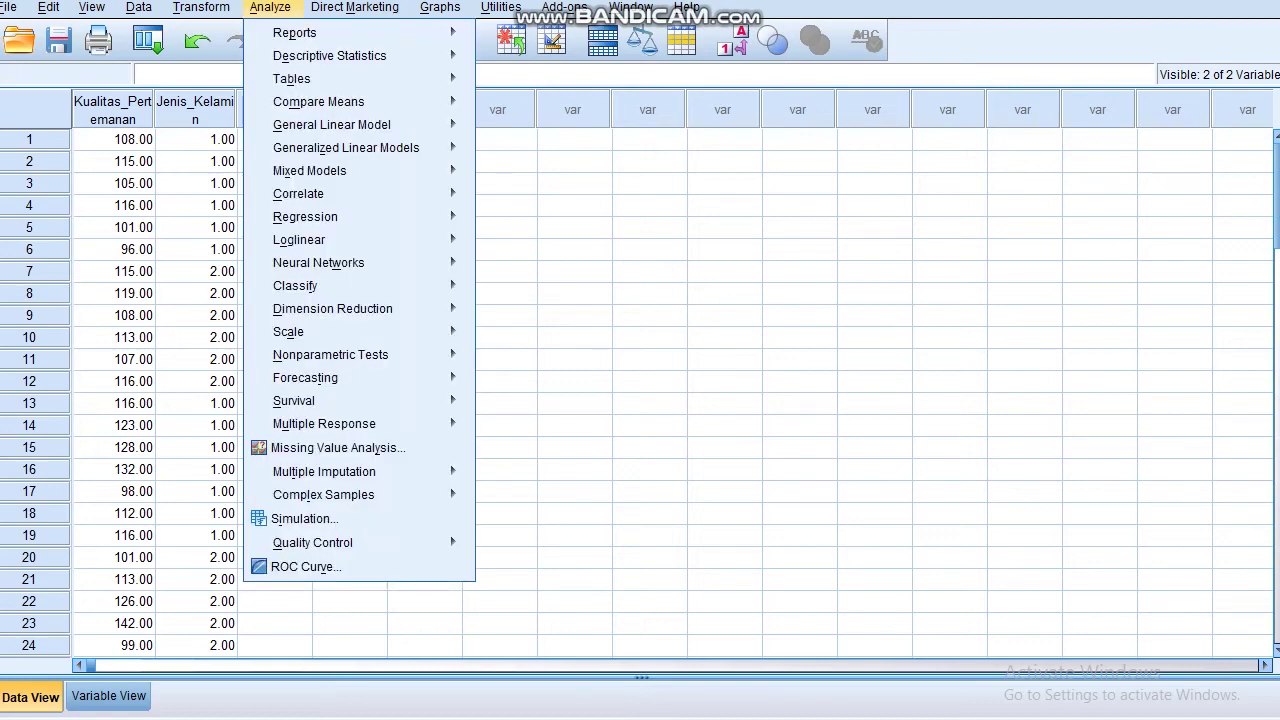
mouse_move(319, 102)
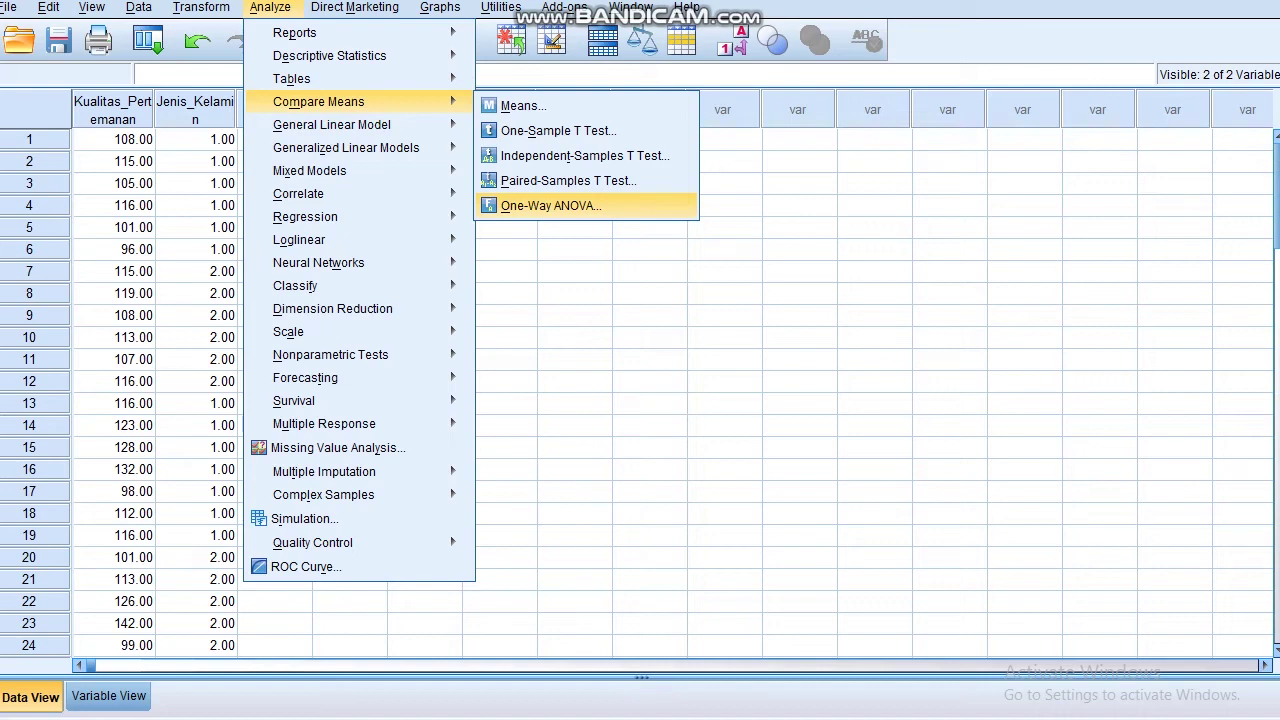
click(550, 205)
click(600, 338)
click(493, 292)
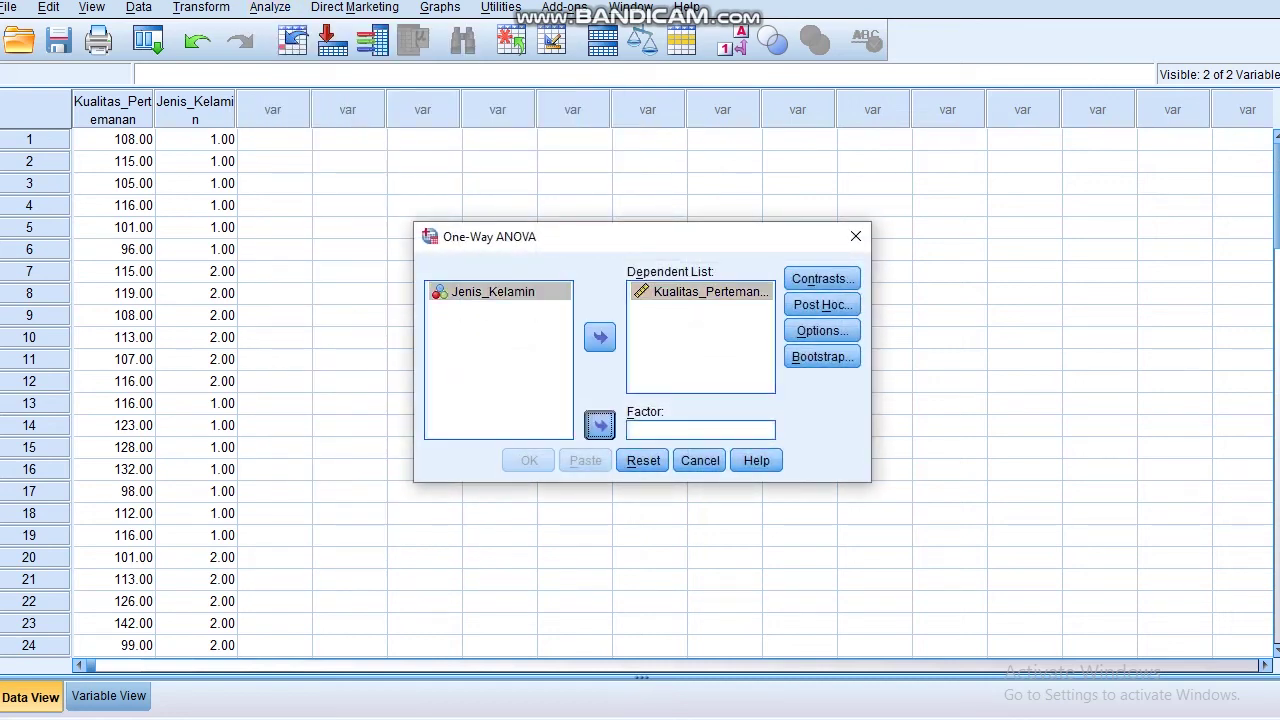
click(600, 425)
key(Return)
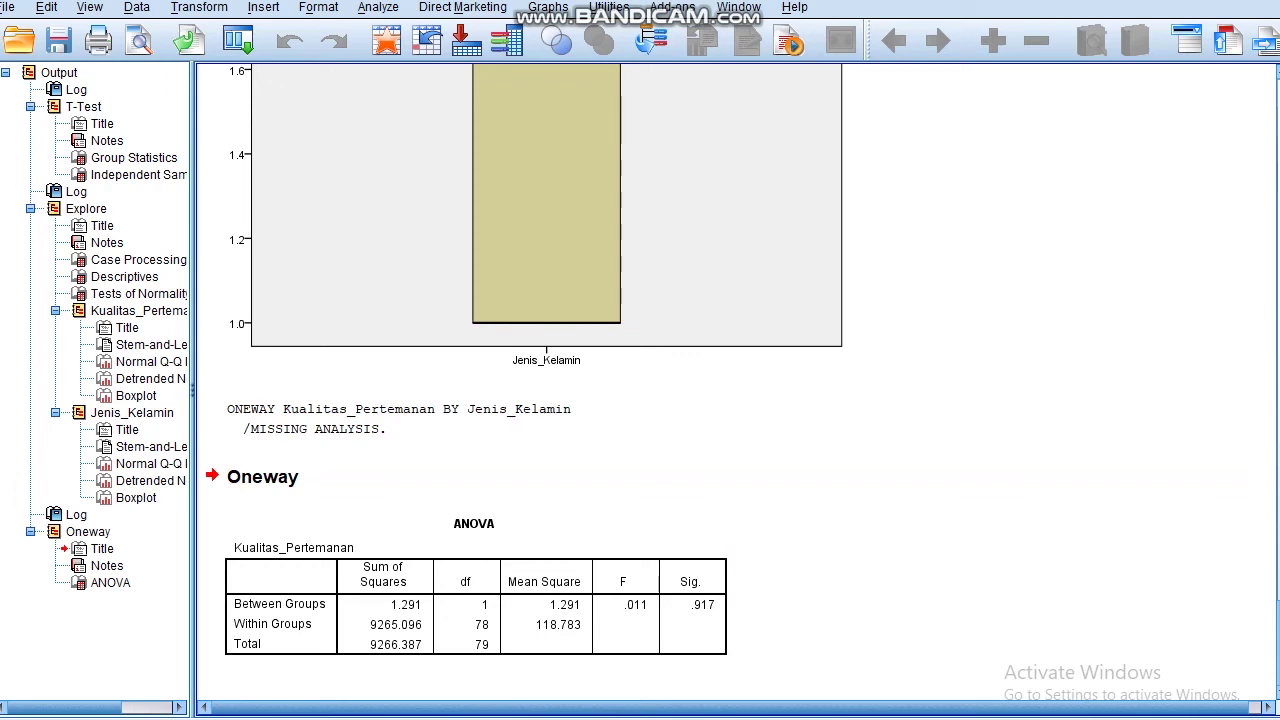
Step: Return to the dataset and run an Independent-Samples T Test of Kualitas_Pertemanan grouped by Jenis_Kelamin, with groups 1 and 2
mouse_move(1279, 298)
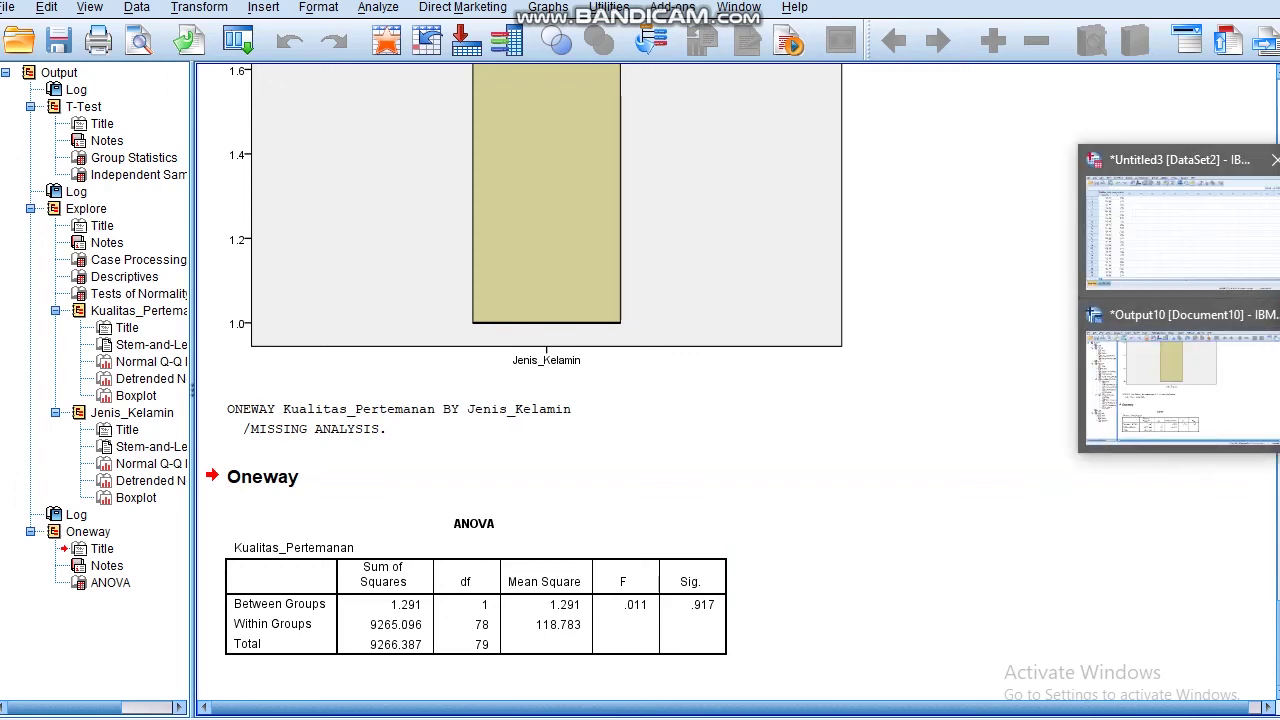
click(1200, 235)
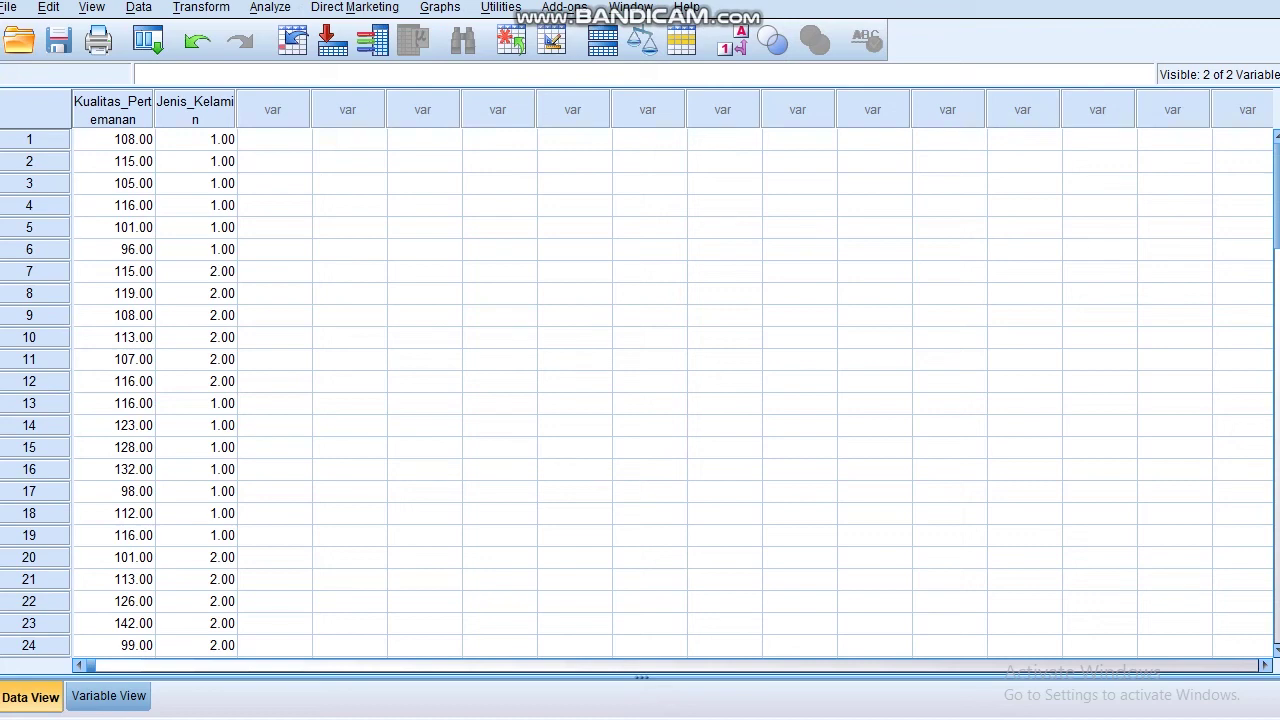
click(270, 7)
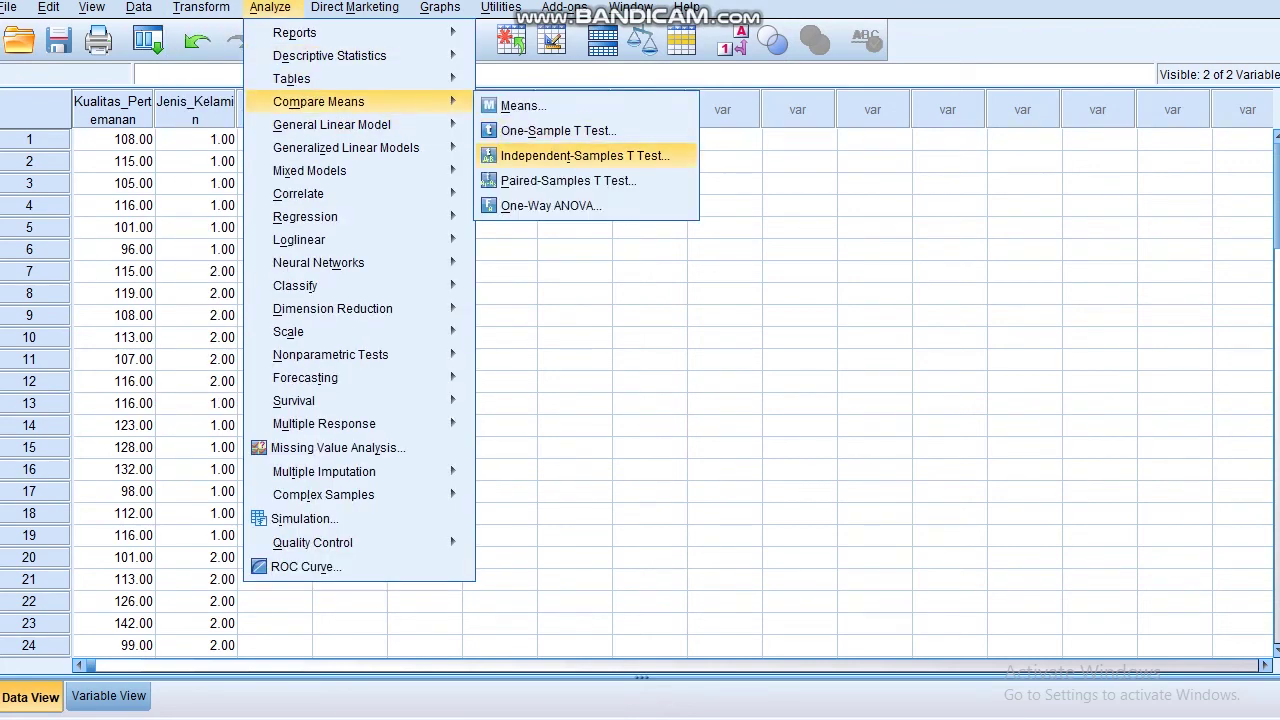
click(560, 152)
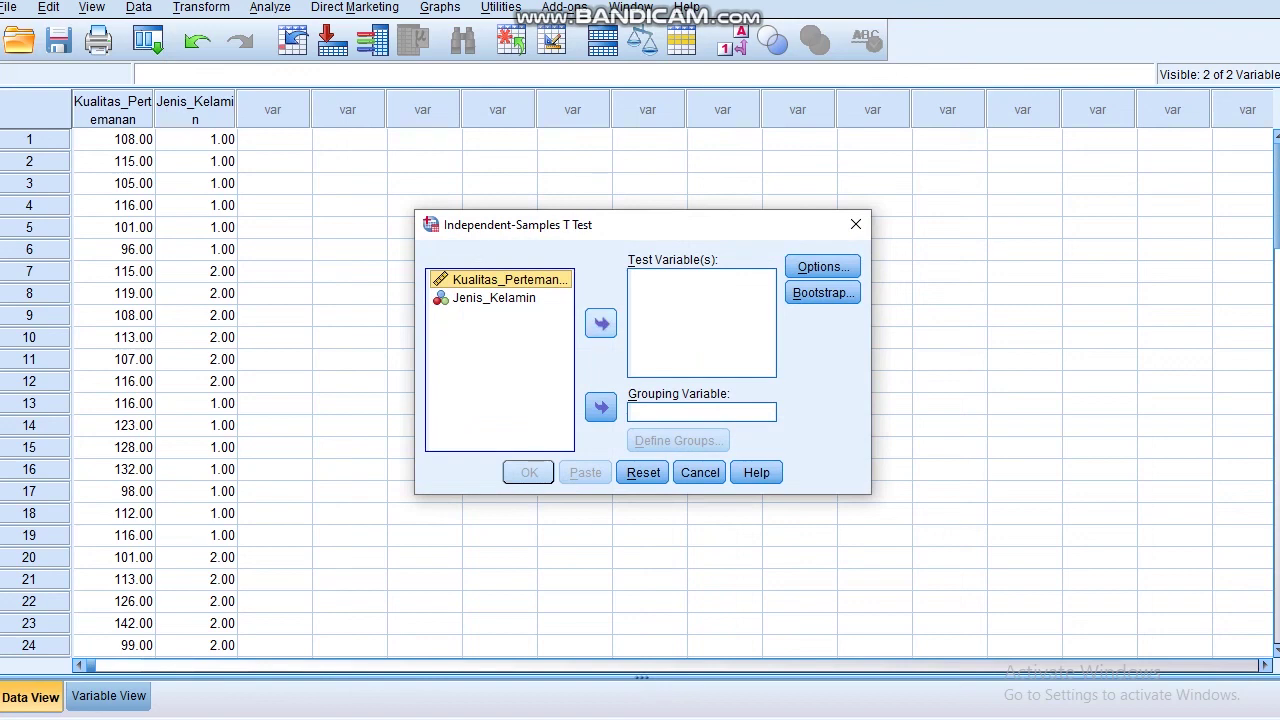
click(601, 322)
click(494, 280)
click(601, 407)
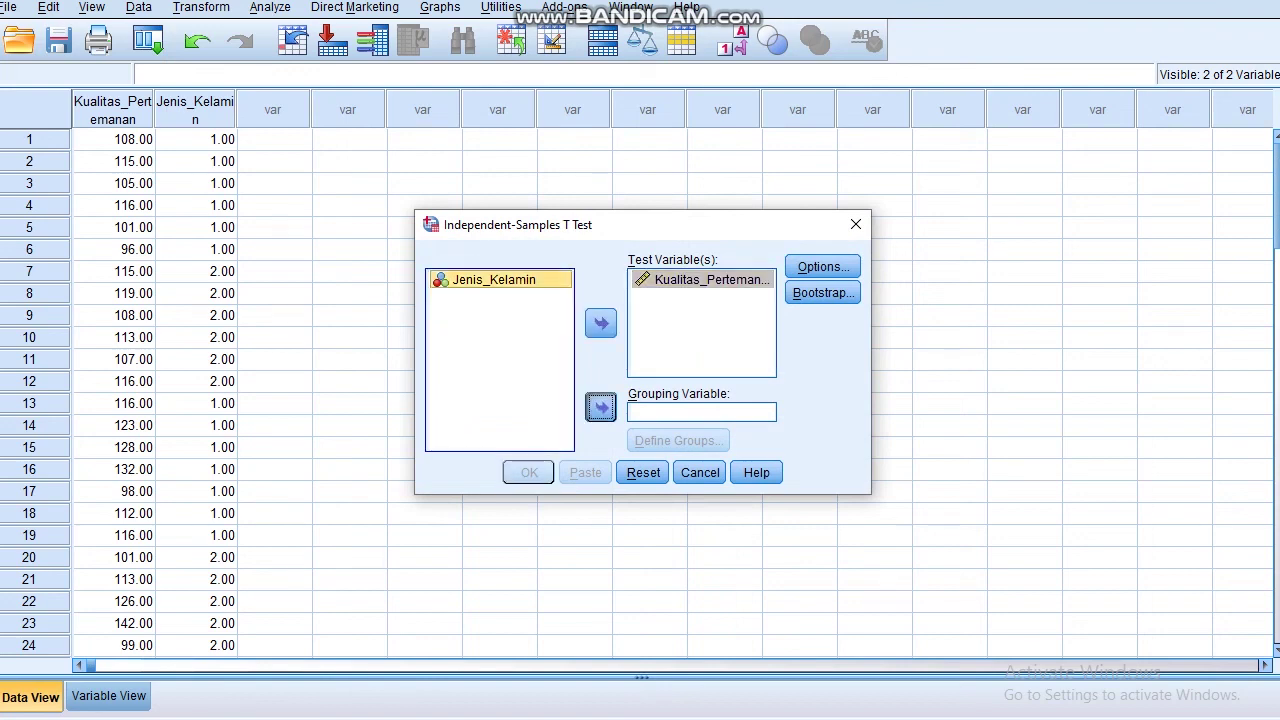
click(679, 440)
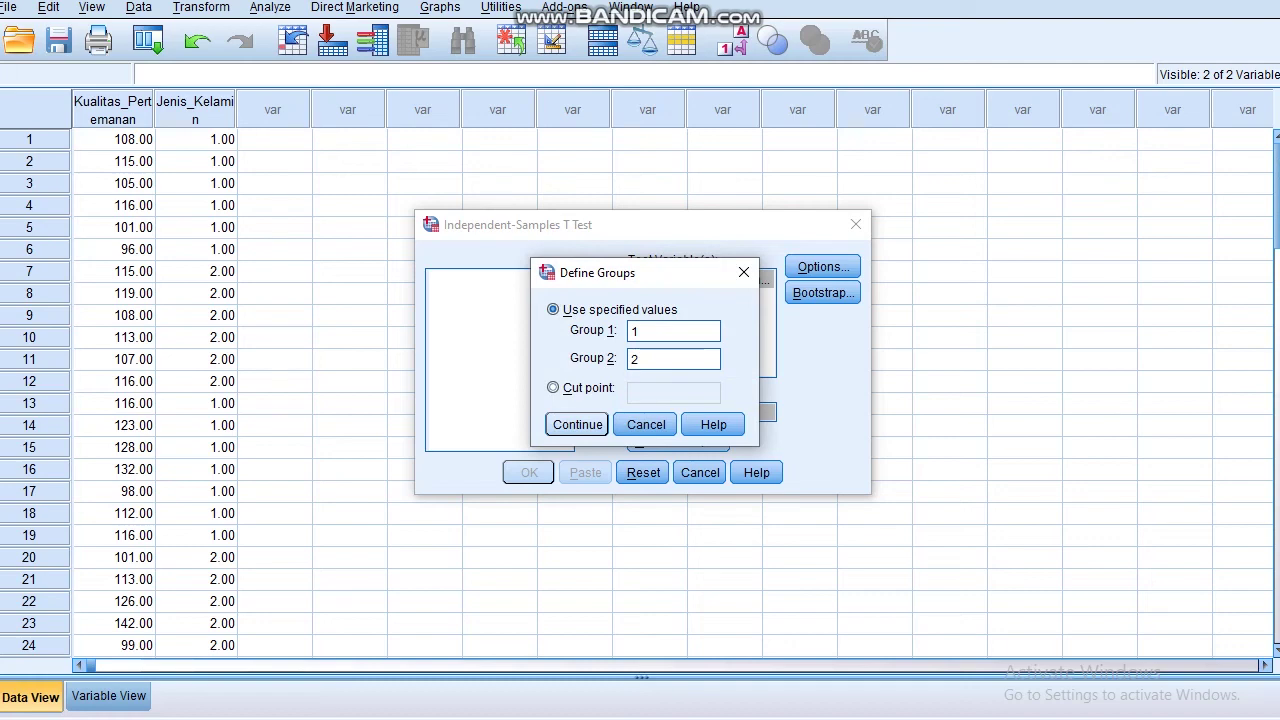
key(Return)
key(Return)
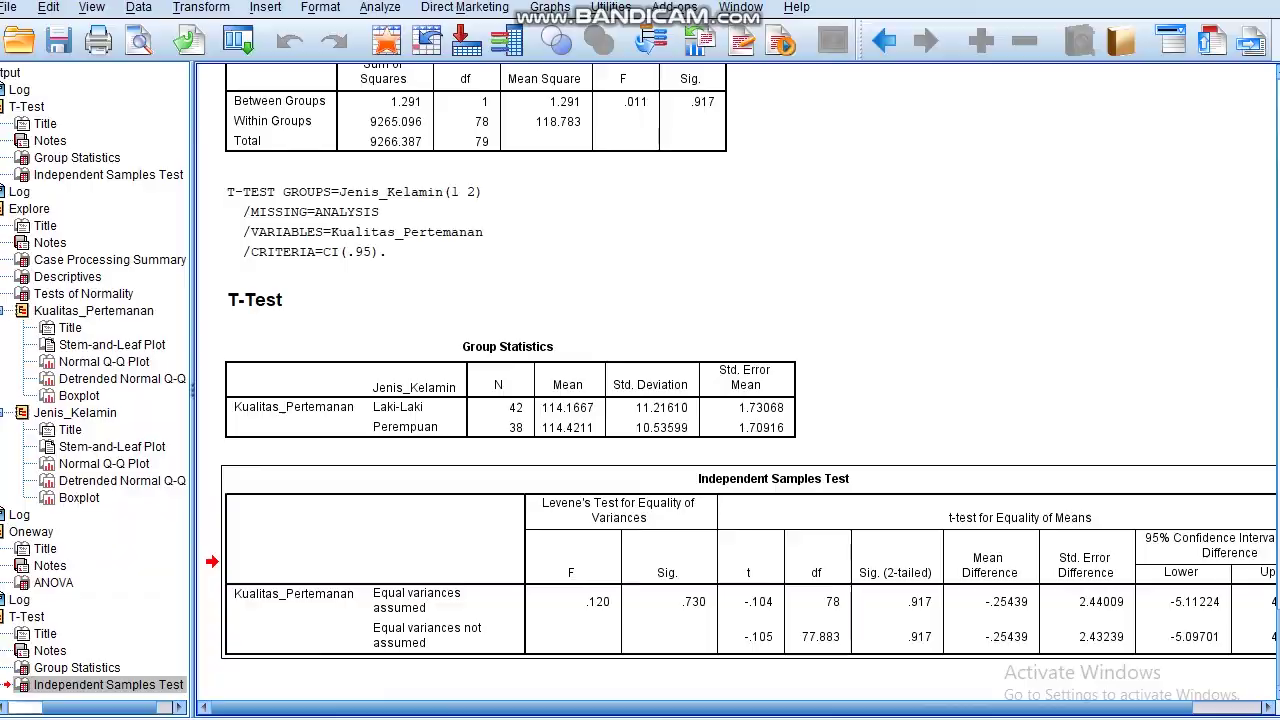
Step: Switch to the Word document and write "Ho diterima dan Ha ditolak" in bold under question 4's null hypothesis
key(alt+Tab)
click(412, 421)
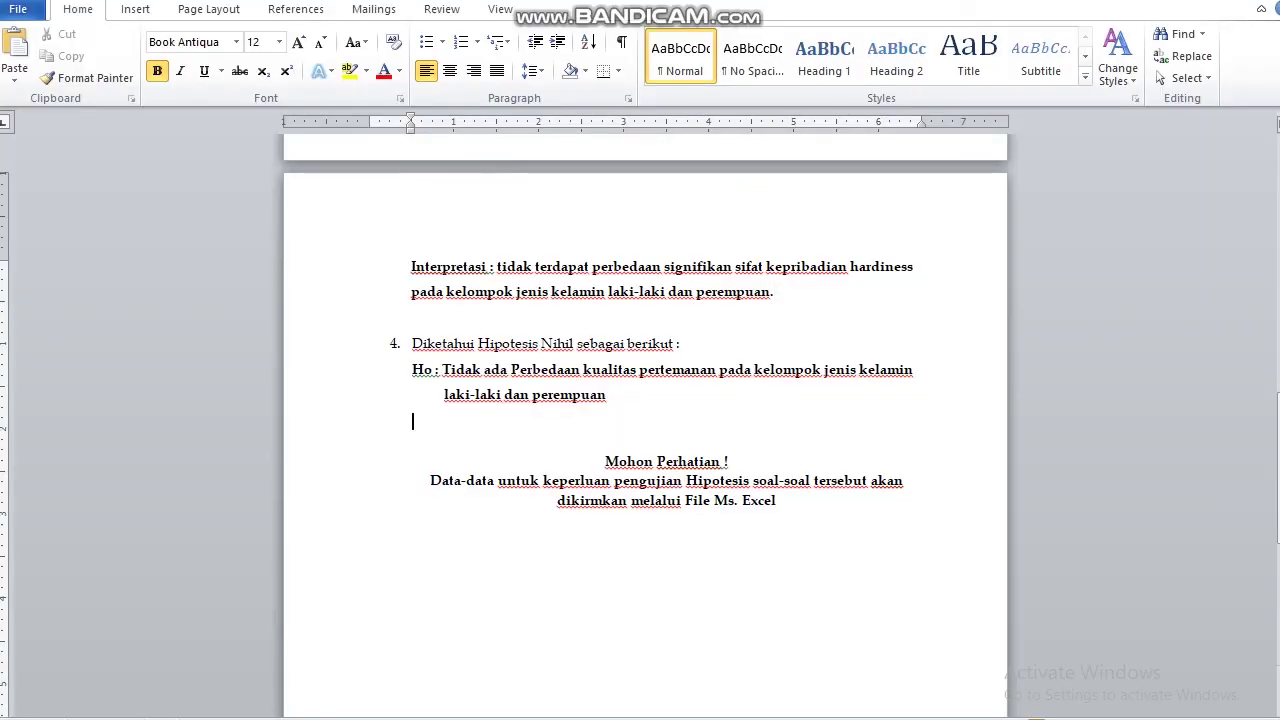
text(Ho)
key(BackSpace)
key(BackSpace)
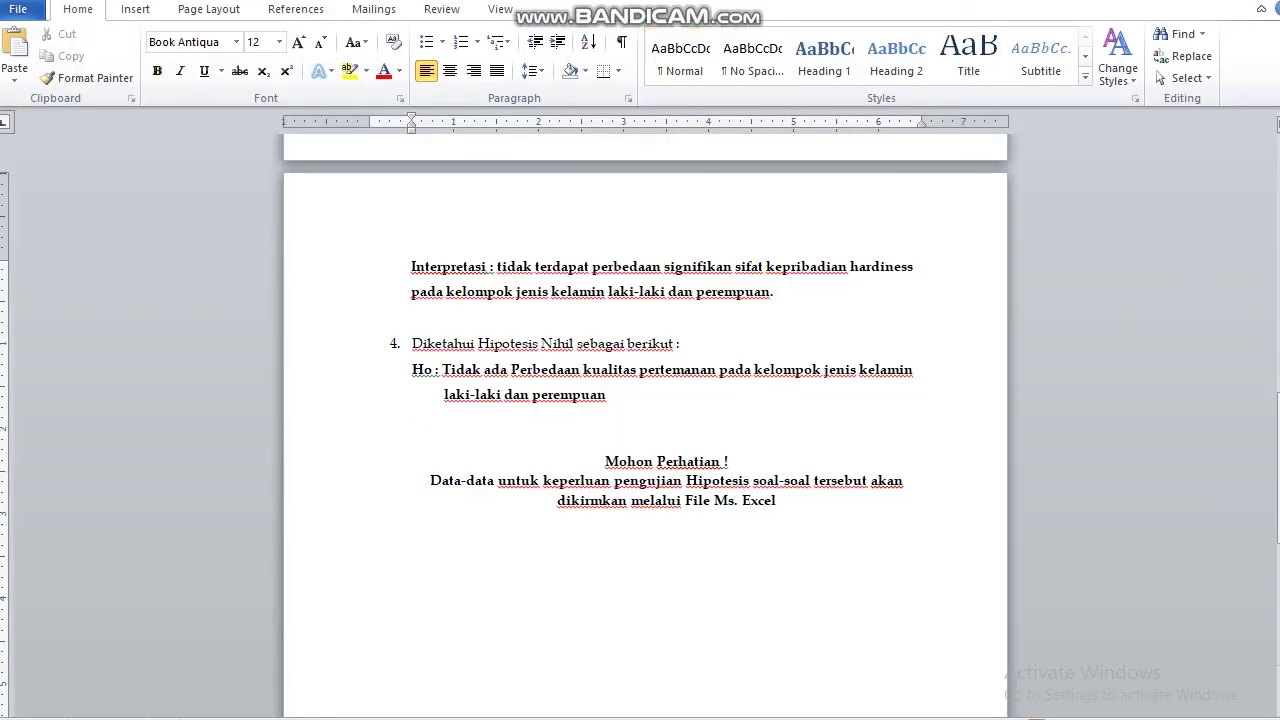
key(ctrl+b)
text(Ho dite)
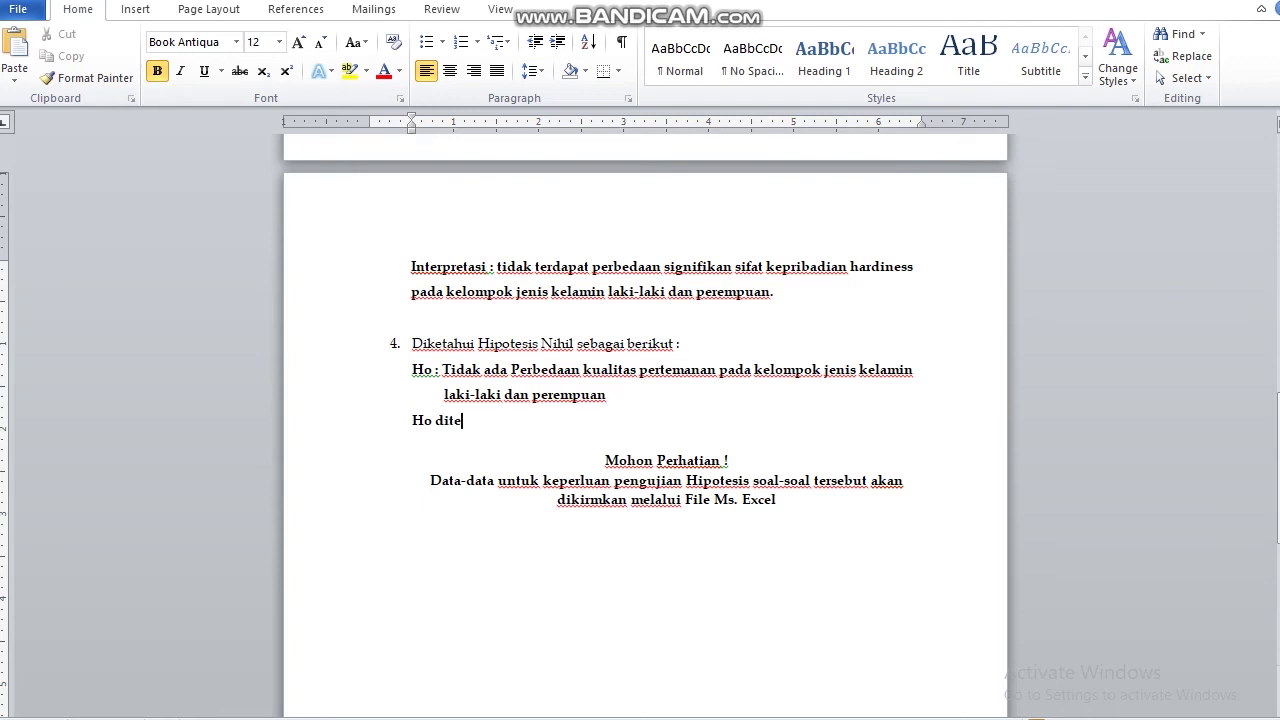
text(rima dan Ha ditolak)
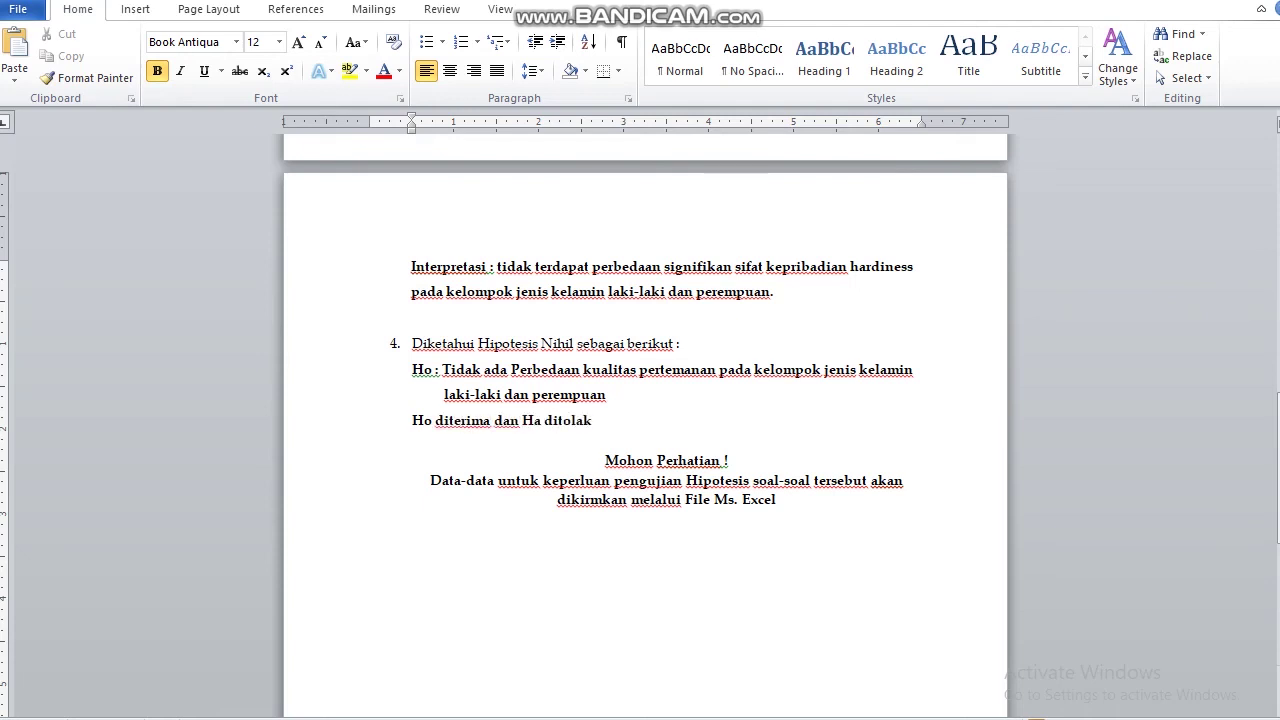
Step: Add the line "Intrepretasi : Tidak terdapat perbedaan cukup signifikan terhadap kualitas pertemanan pada kelompok jenis kelamin laki-laku dan perempuan."
key(Return)
text(Intrepretasi :)
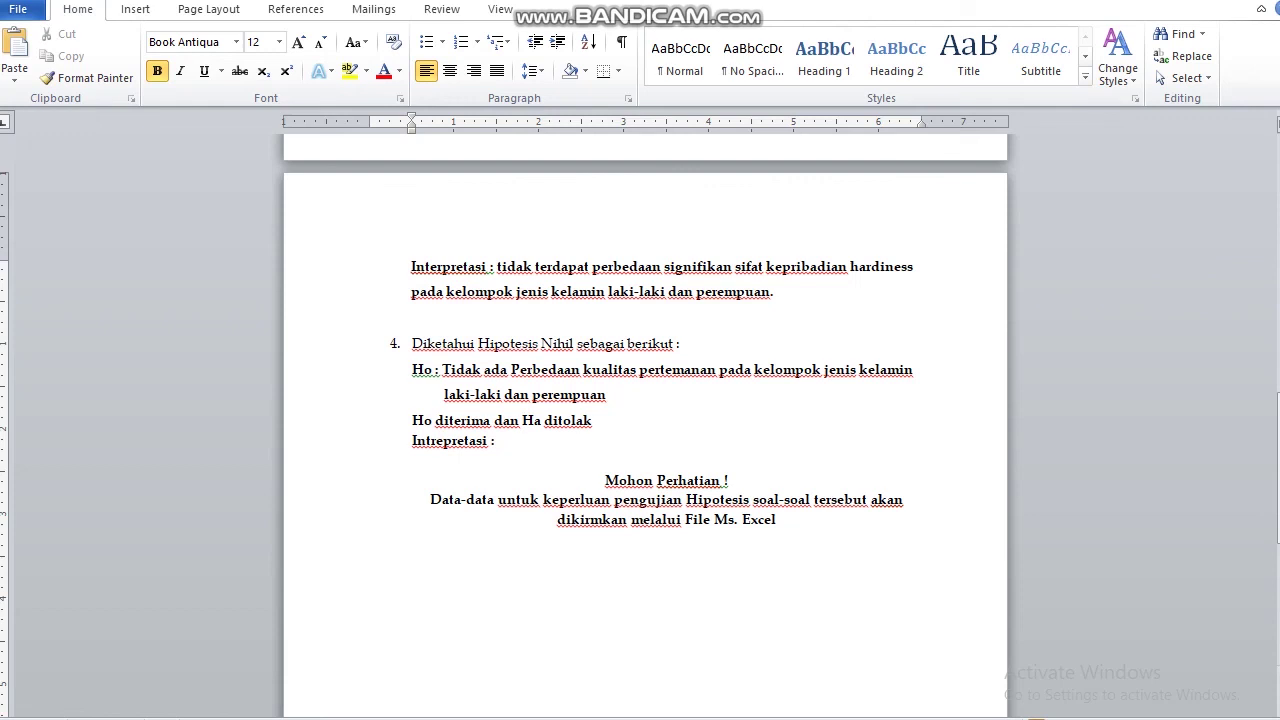
text( Tidak terdapat perber)
text(aan cucku)
key(BackSpace)
key(BackSpace)
key(BackSpace)
text(kup sig)
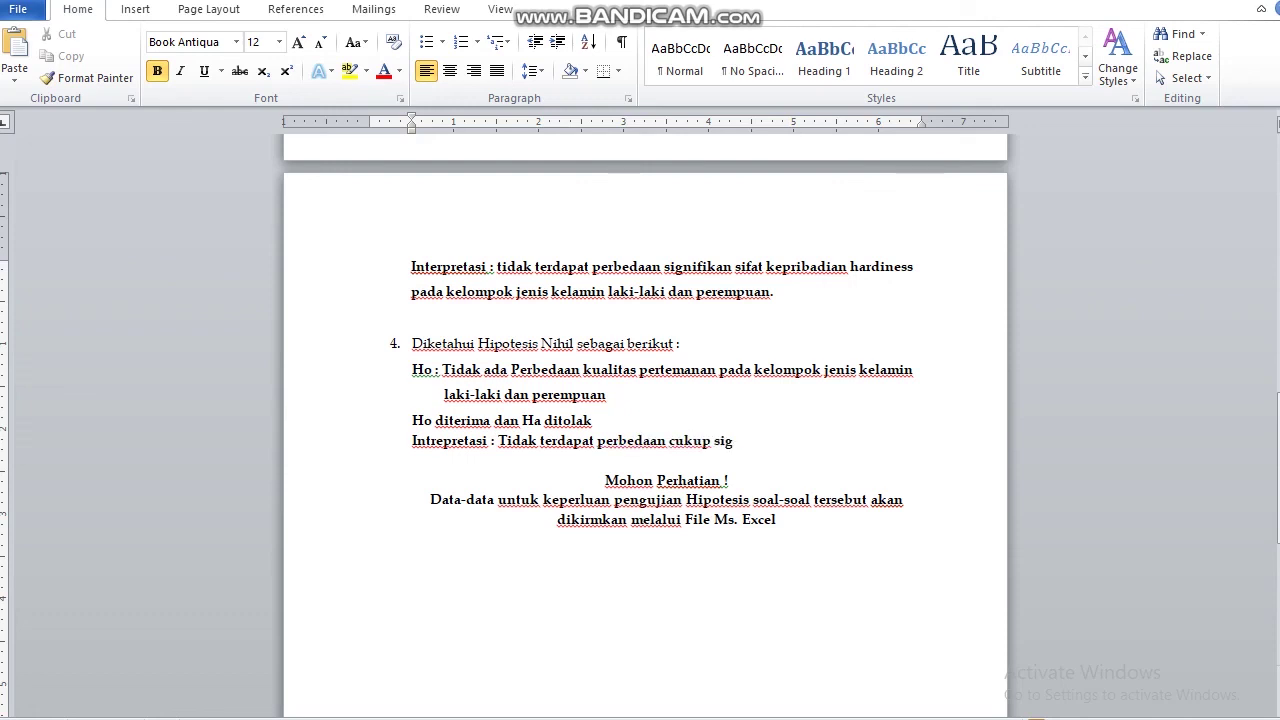
text(nifikan )
text(terha)
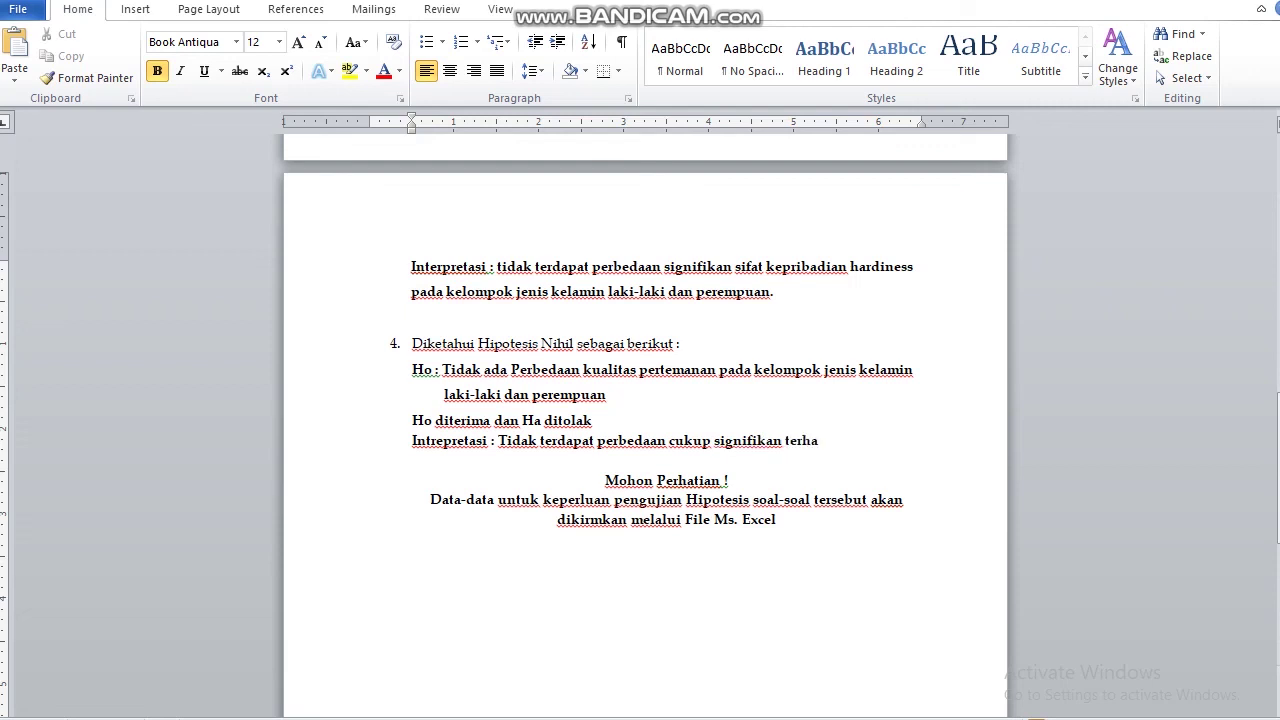
text(dap kuliat)
key(BackSpace)
text(alitas perte)
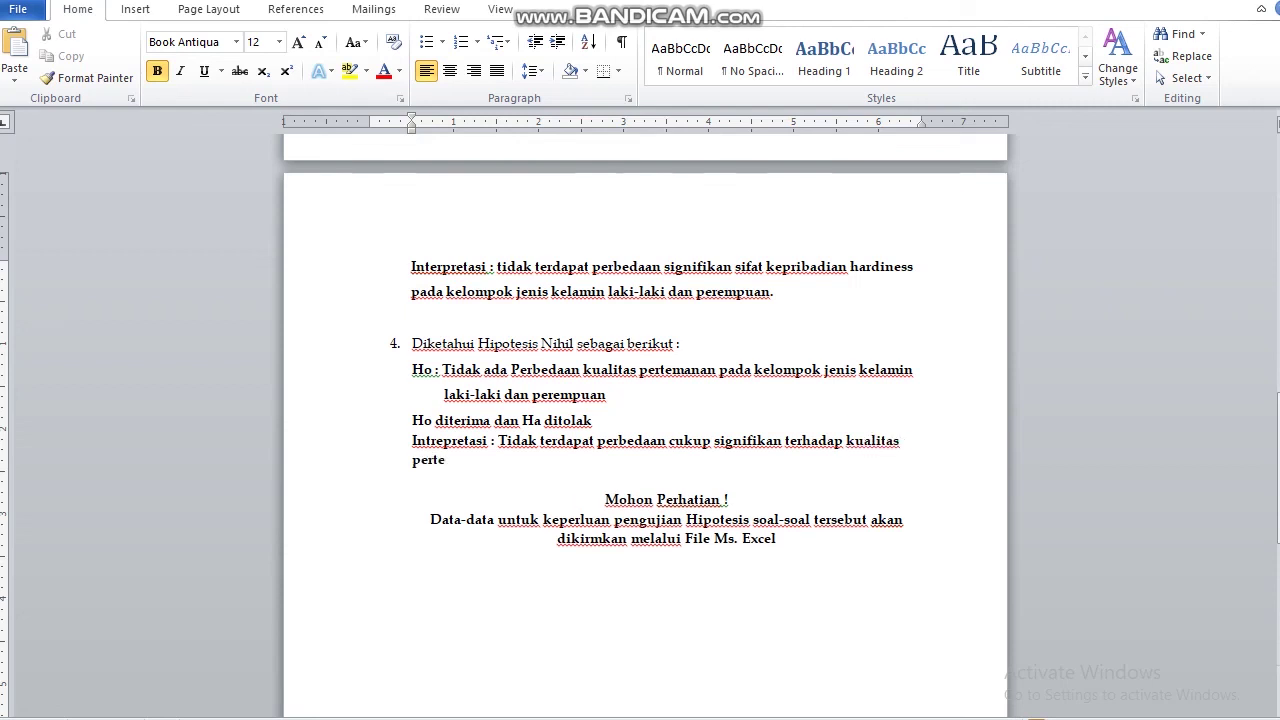
text(manan pa)
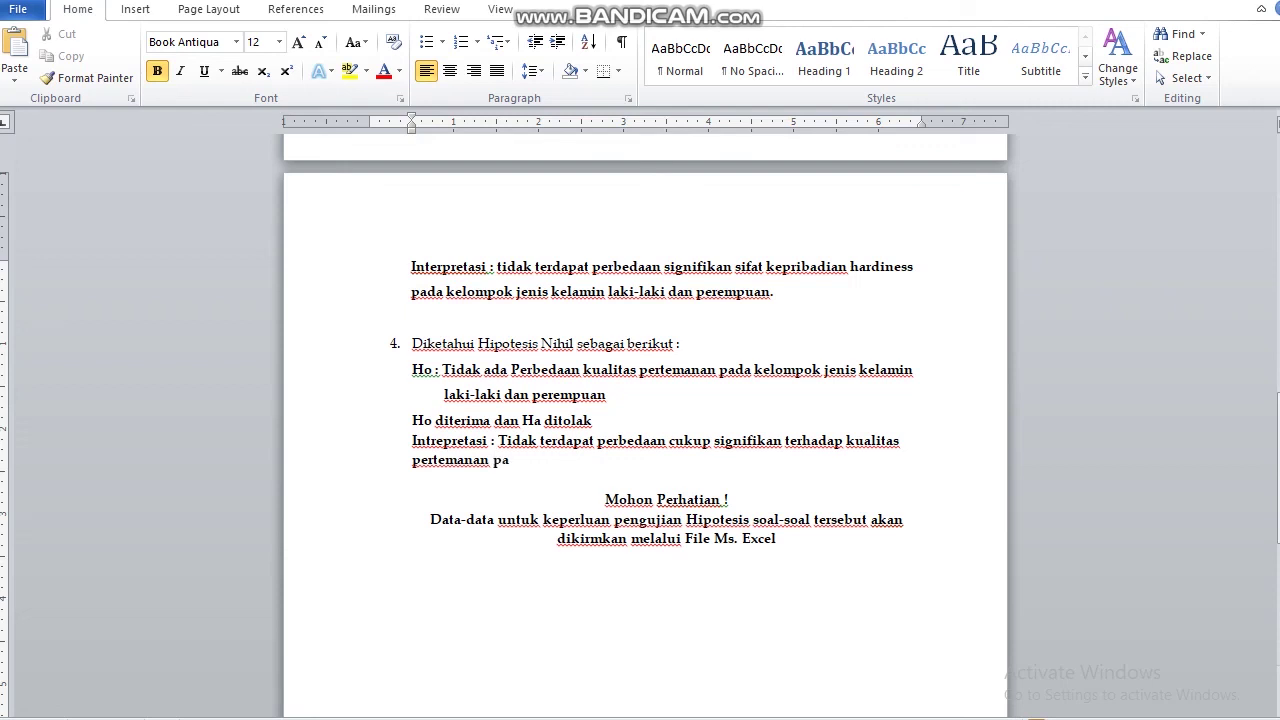
text(da kelompok j)
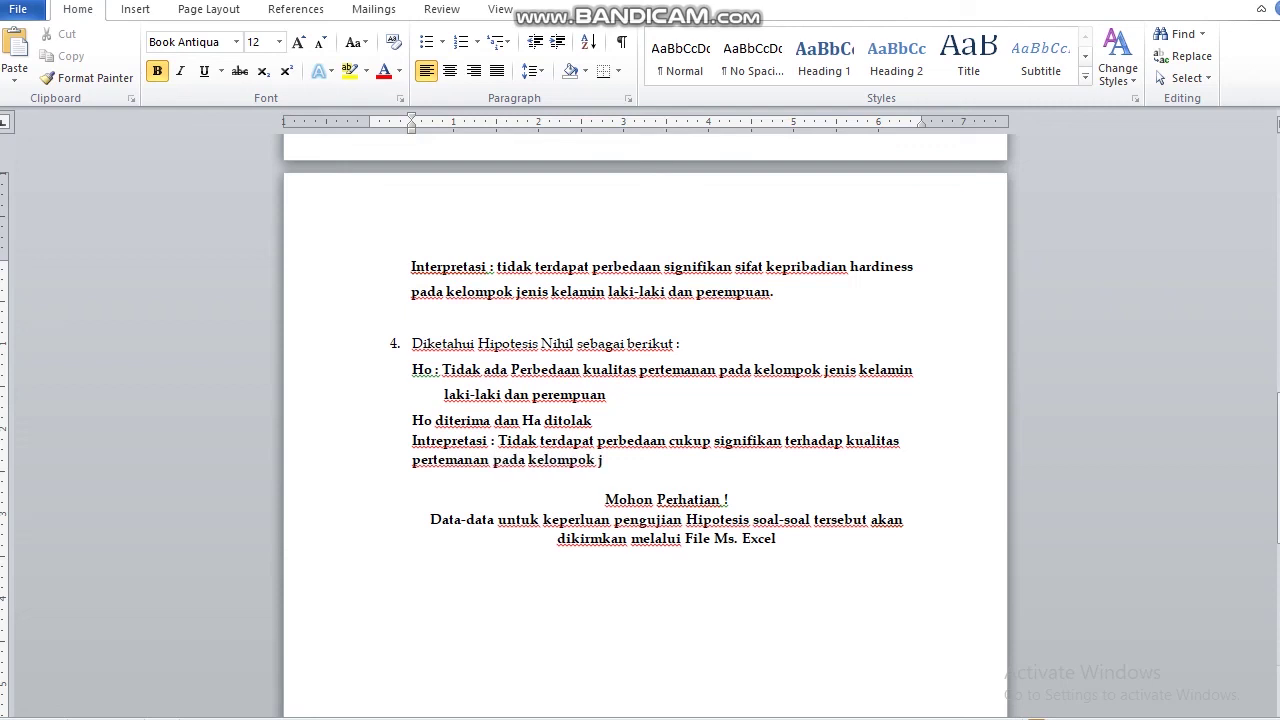
text(enis kelamin laki=)
text(laku dan perempuan.)
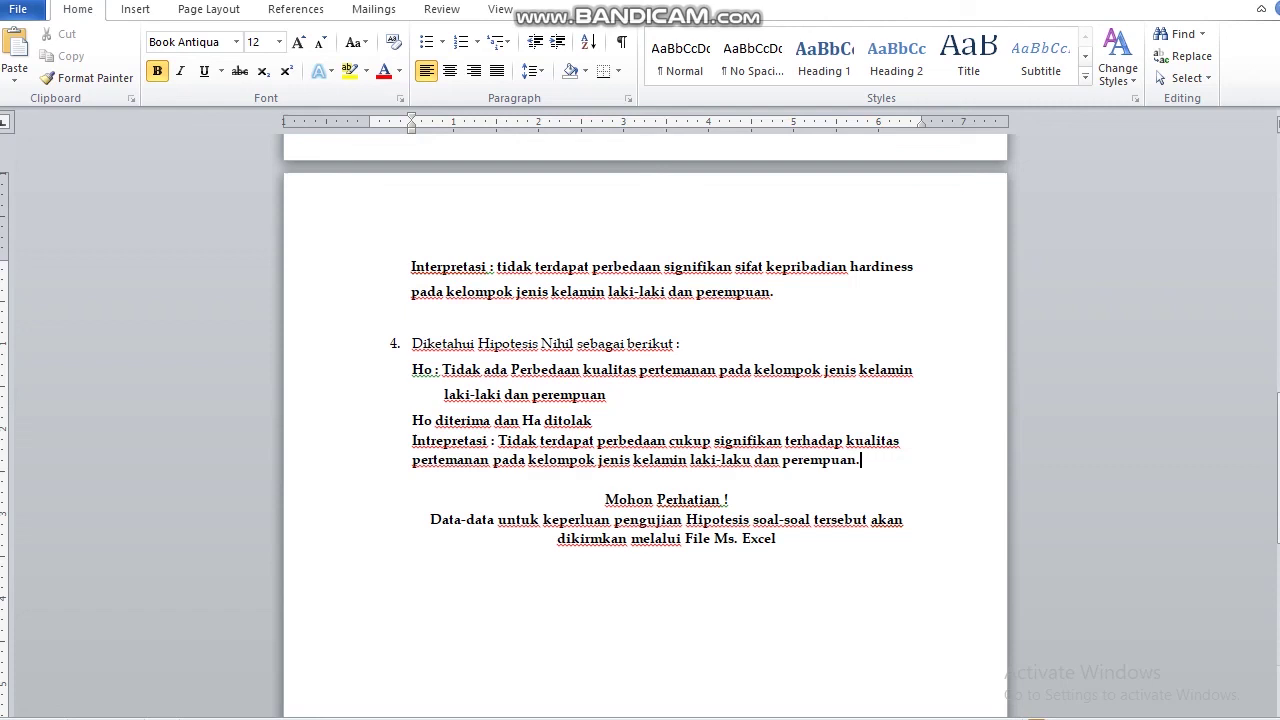
Step: Switch back to the SPSS output Output10 to view the T-Test tables for Kualitas_Pertemanan
mouse_move(1279, 346)
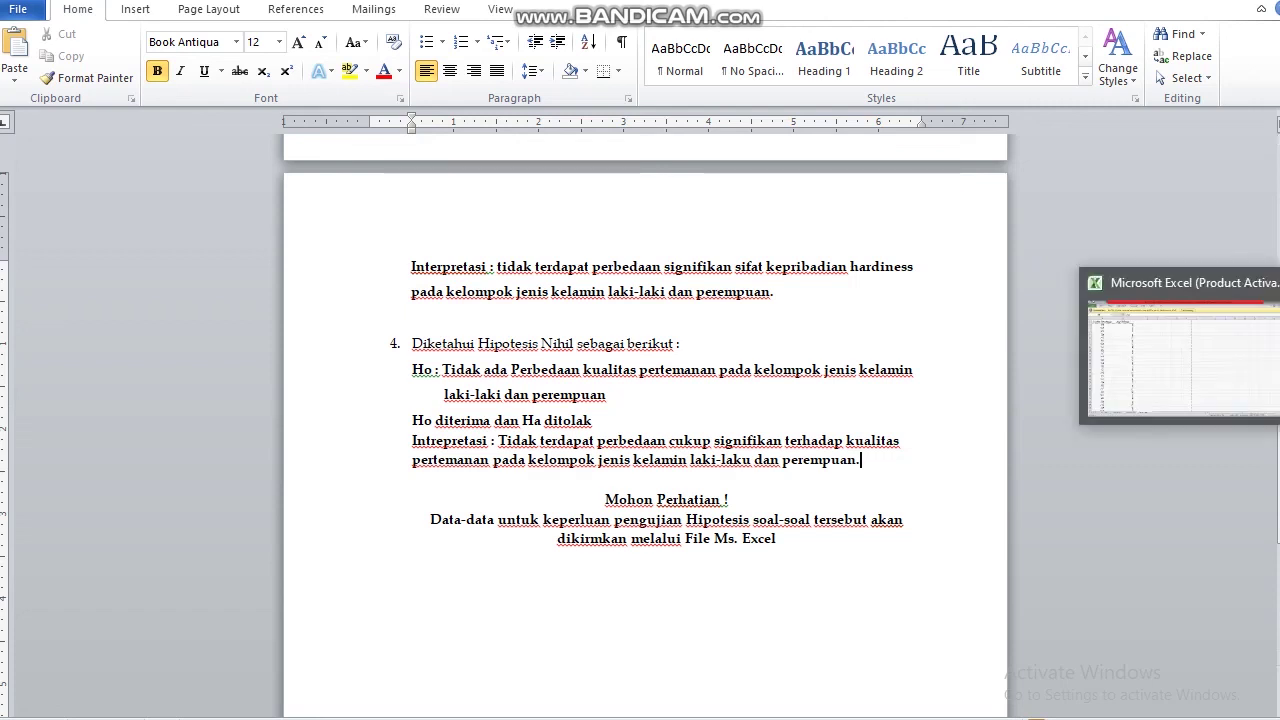
mouse_move(1279, 298)
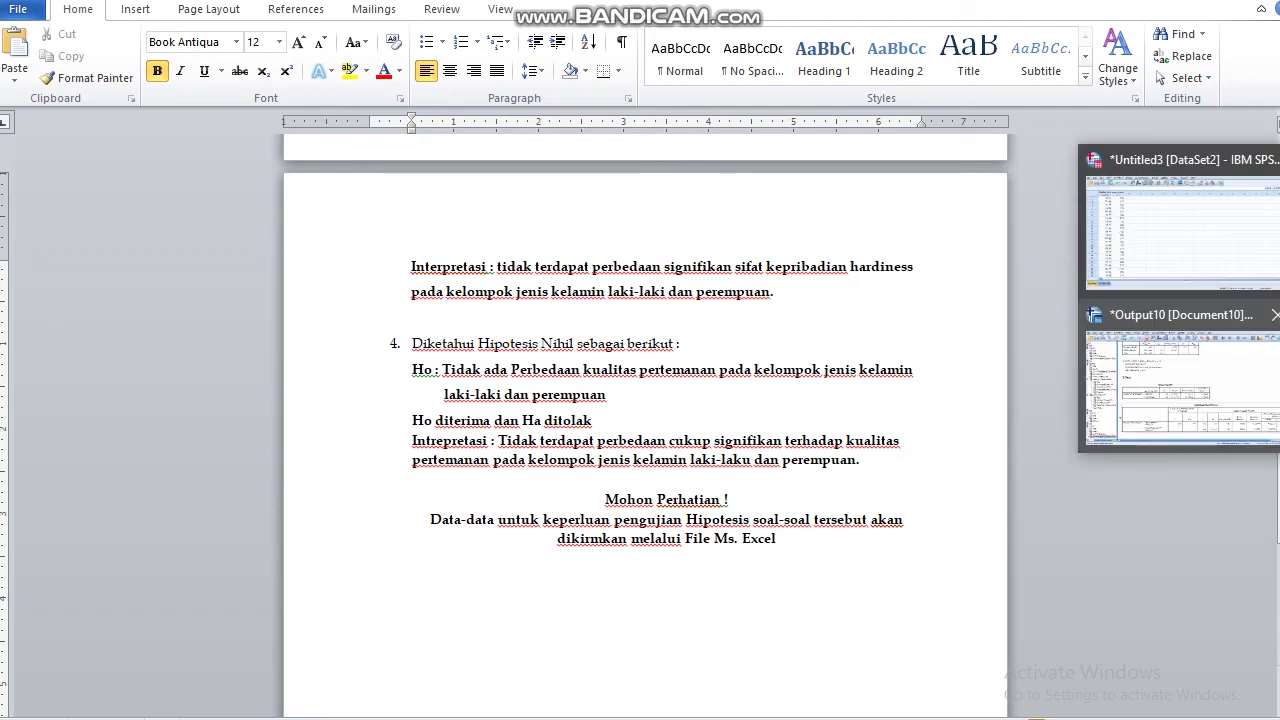
click(1180, 385)
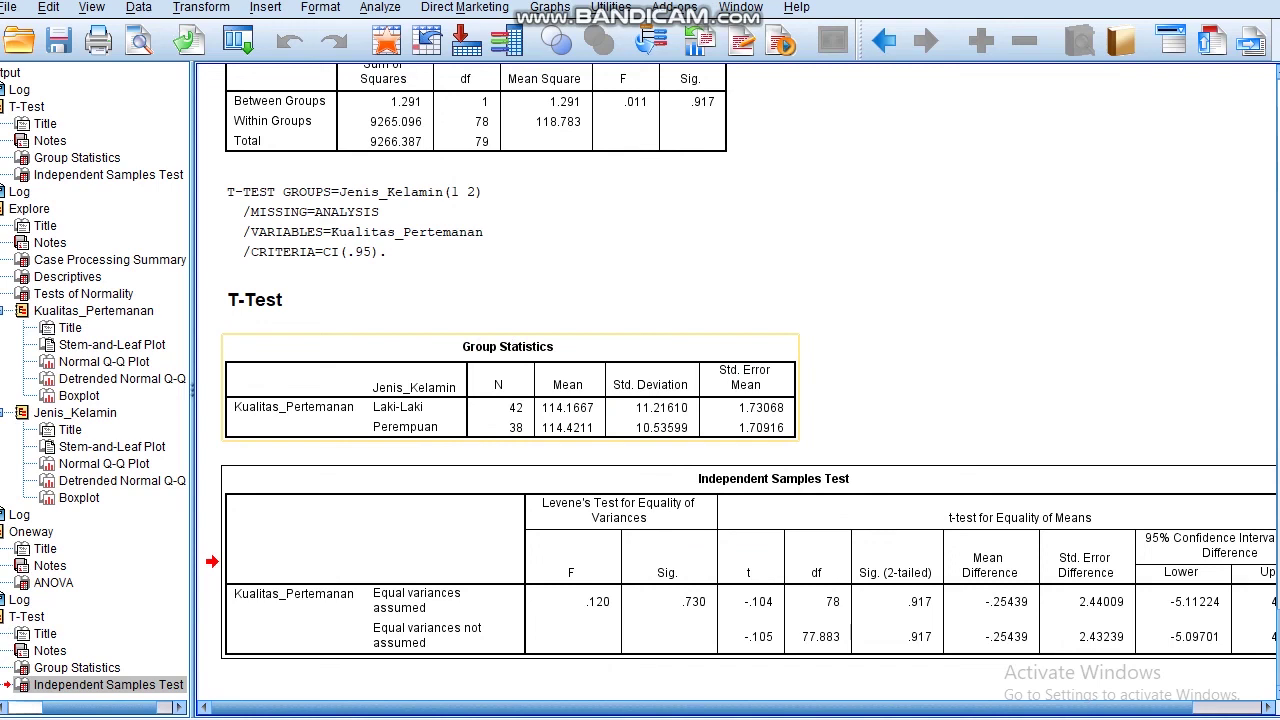